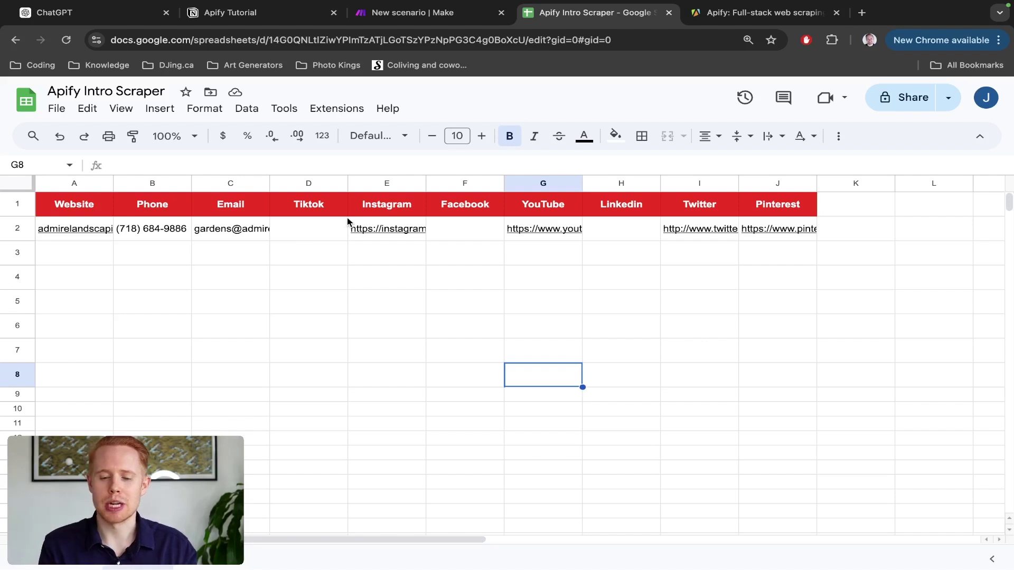
Step: Leave the Apify Intro Scraper contact sheet for the Apify homepage tab
key(ctrl+Tab)
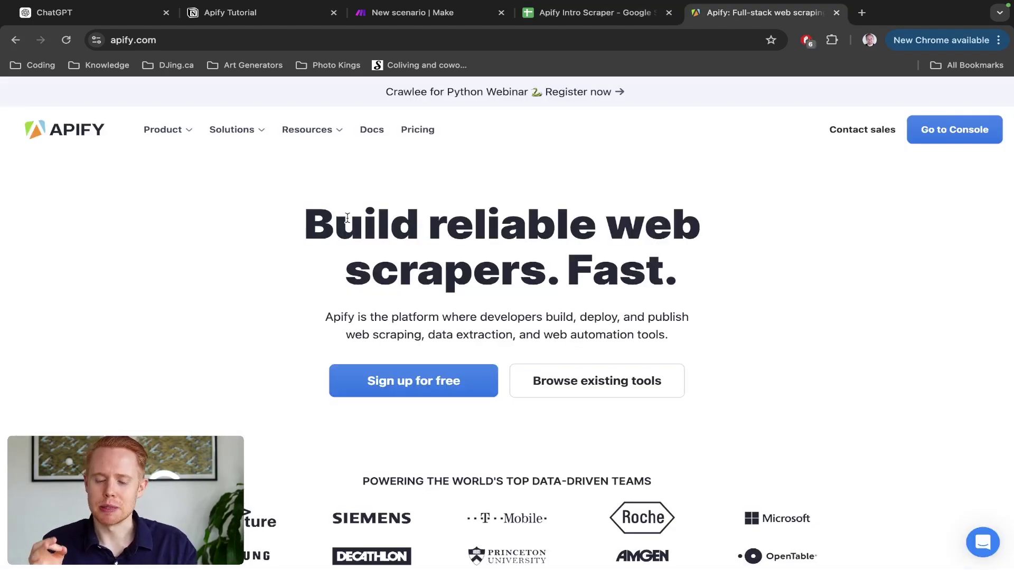
Step: Open the Apify Store of existing scraping tools from the homepage
scroll(425, 236, down, 3)
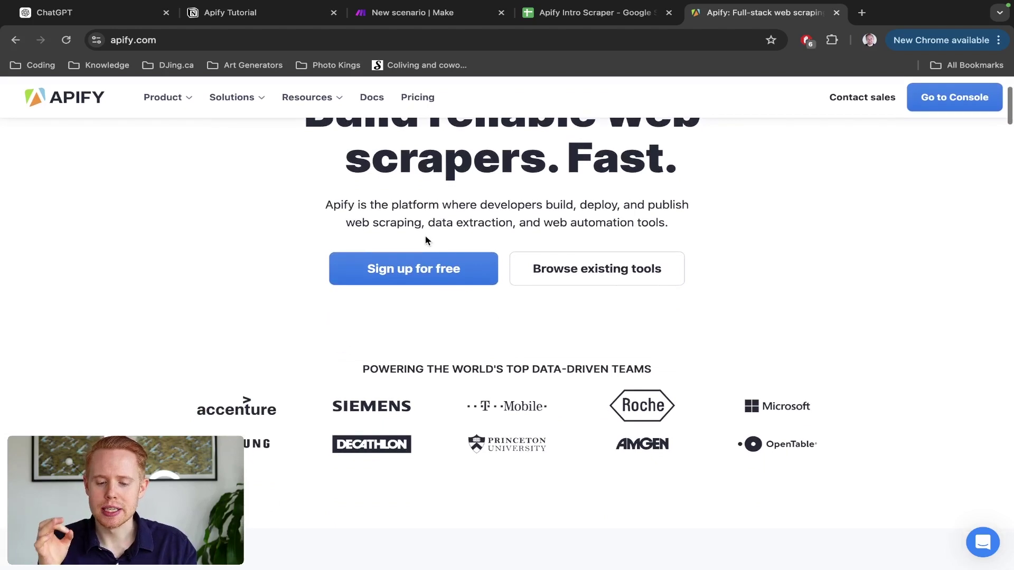
scroll(425, 236, up, 2)
scroll(426, 236, up, 1)
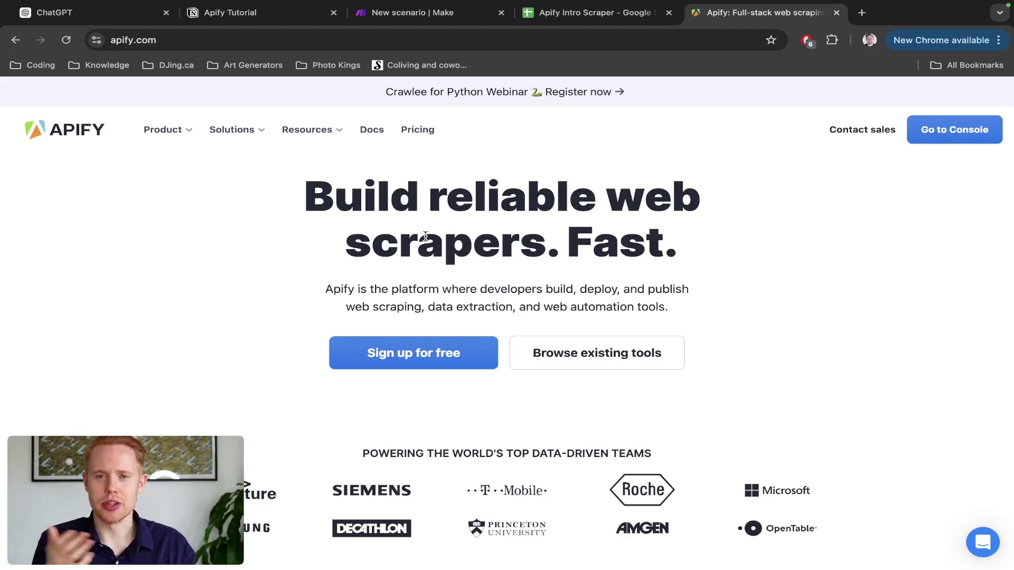
click(590, 354)
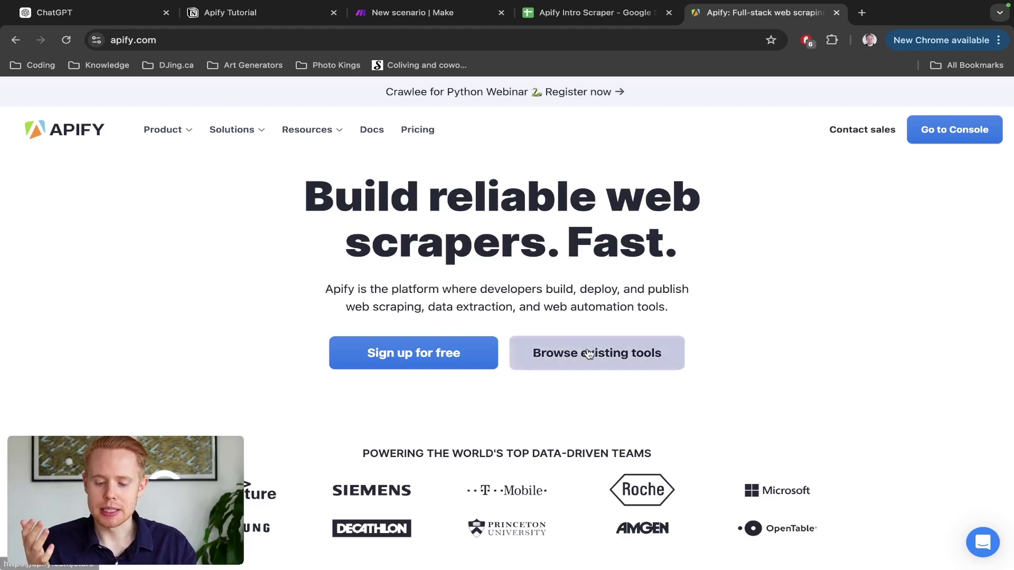
scroll(588, 352, down, 3)
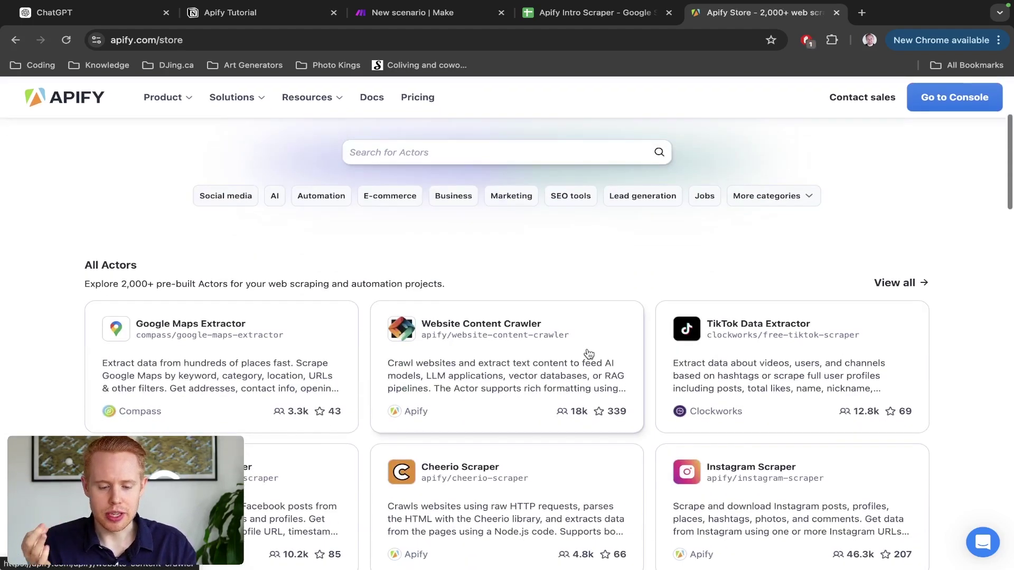
scroll(589, 354, down, 1)
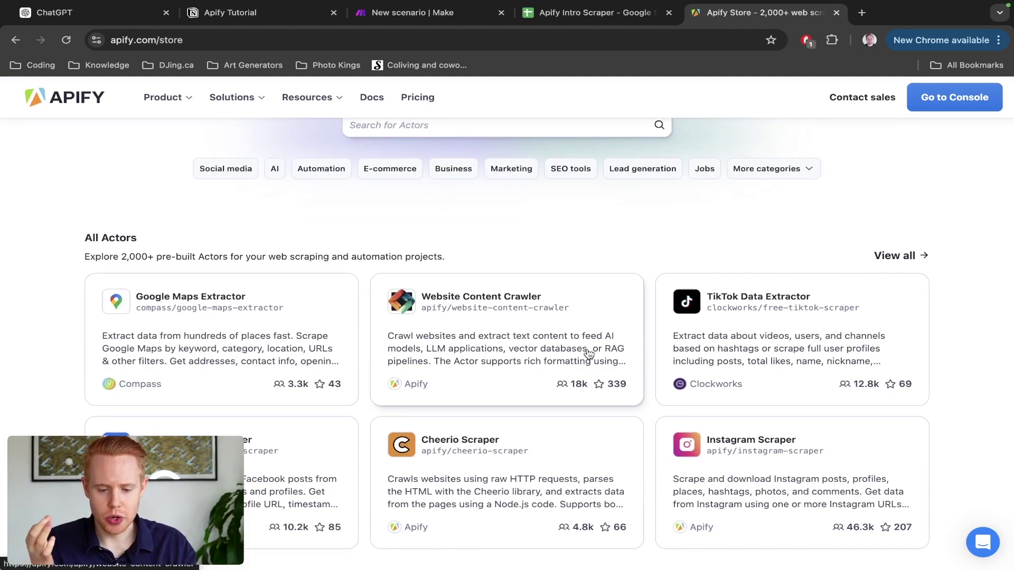
scroll(588, 353, left, 5)
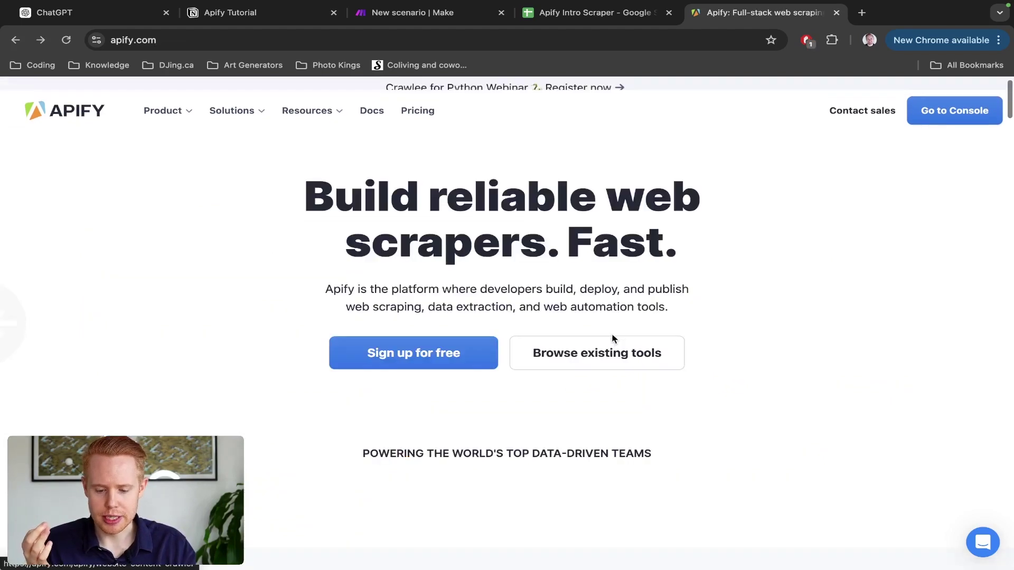
click(587, 353)
scroll(764, 348, down, 6)
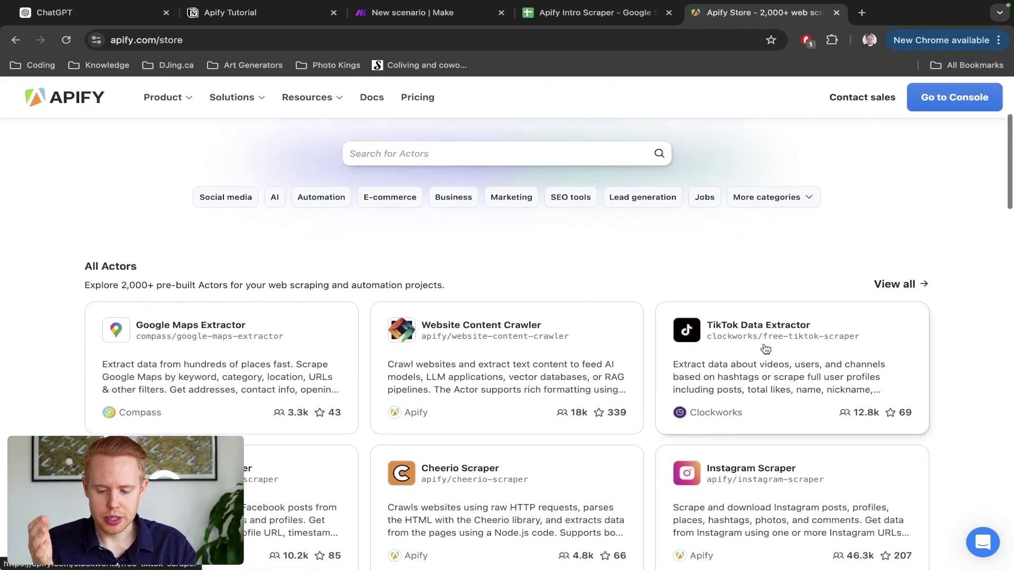
scroll(803, 369, up, 7)
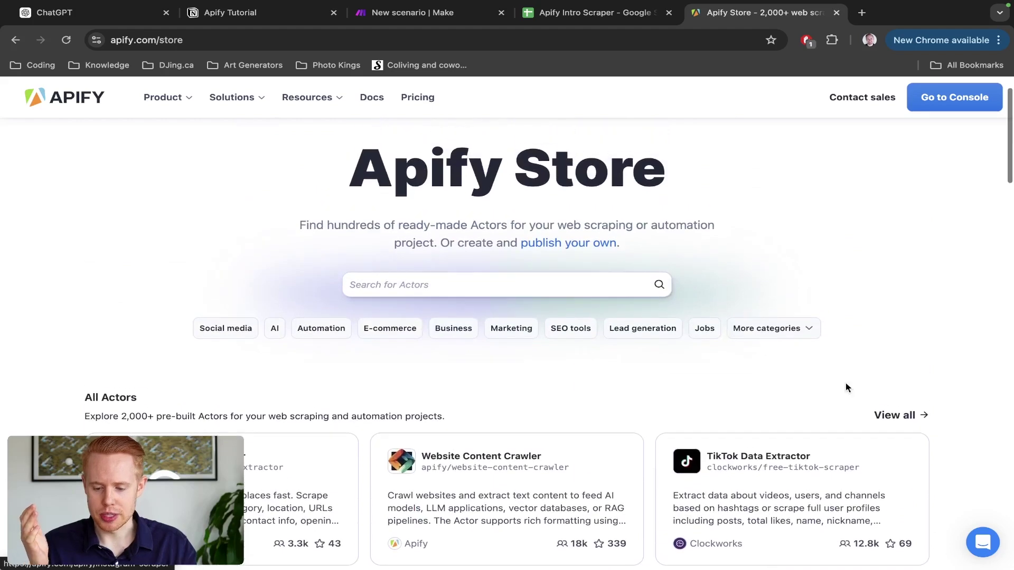
Step: List all 2,068 Actors sorted by Popular, with Google Maps Scraper on top
click(881, 416)
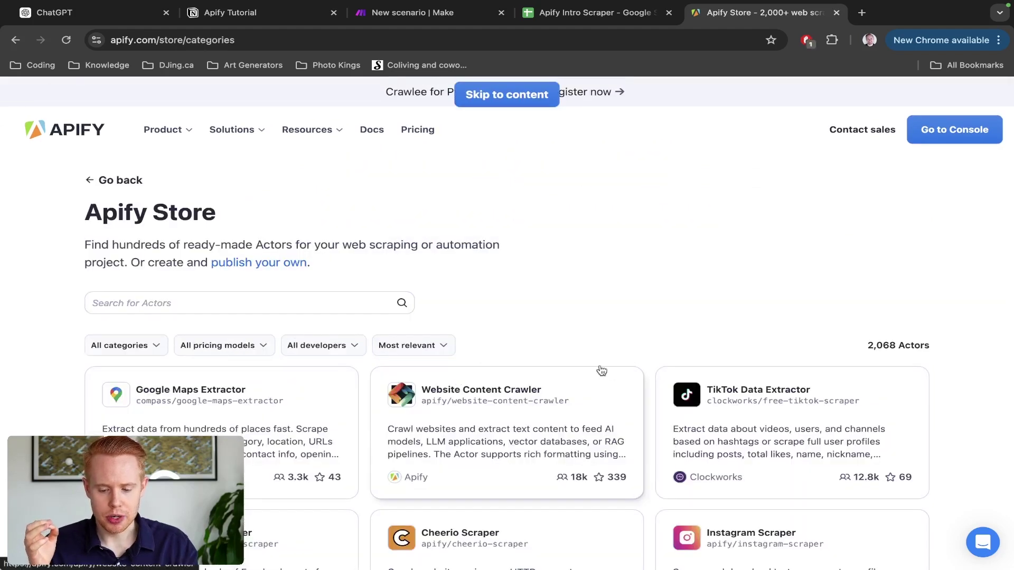
click(391, 349)
click(409, 408)
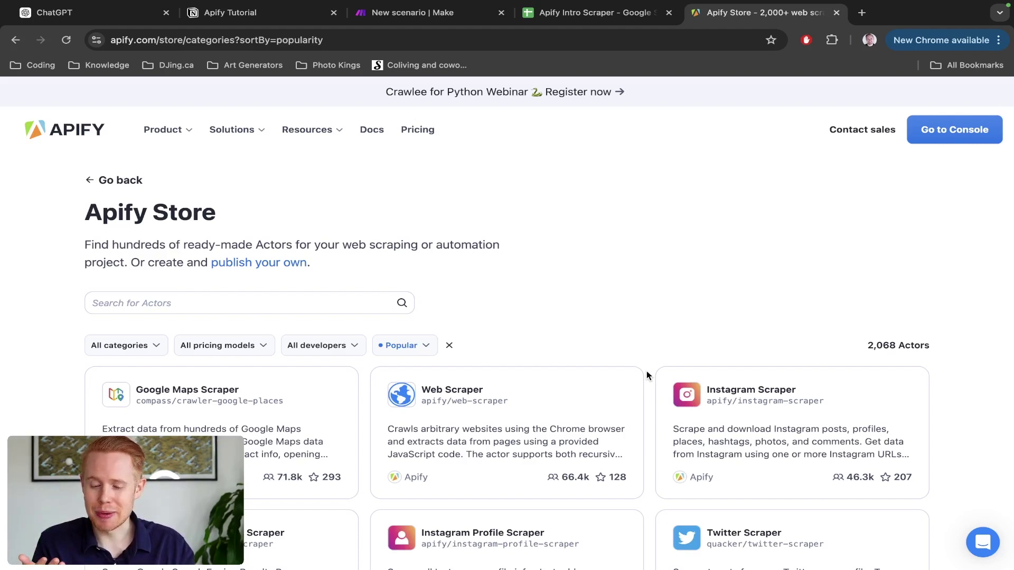
scroll(647, 371, down, 3)
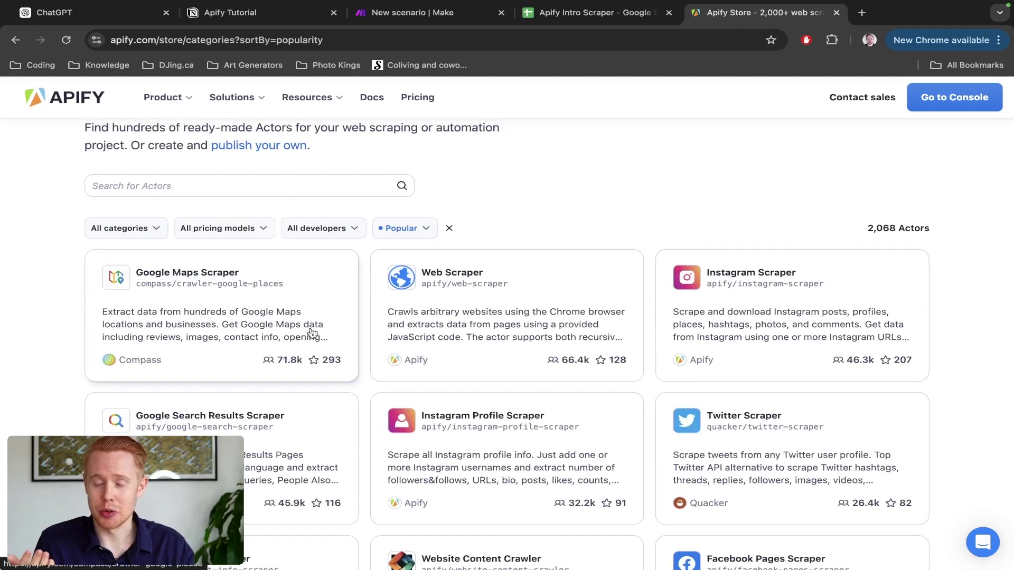
Step: Search Google for 'landscapers toronto' and open the full list of local businesses
key(super+t)
text(land)
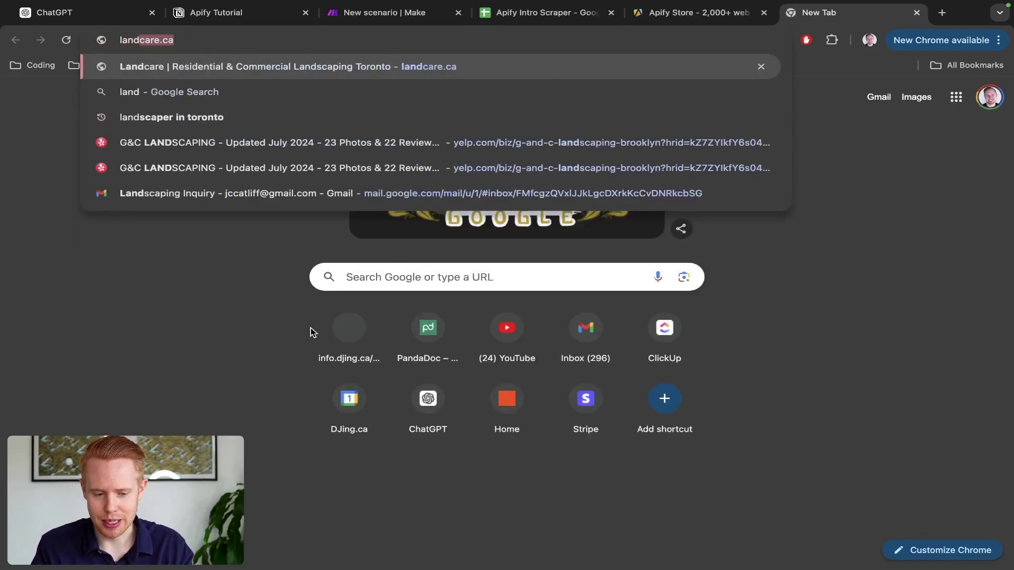
text(scapers toronto)
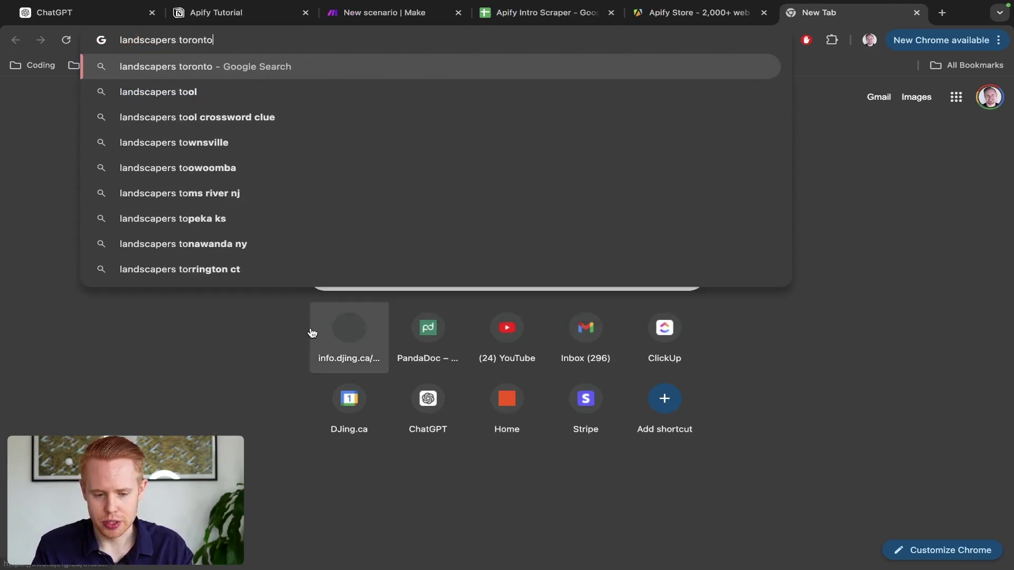
key(Return)
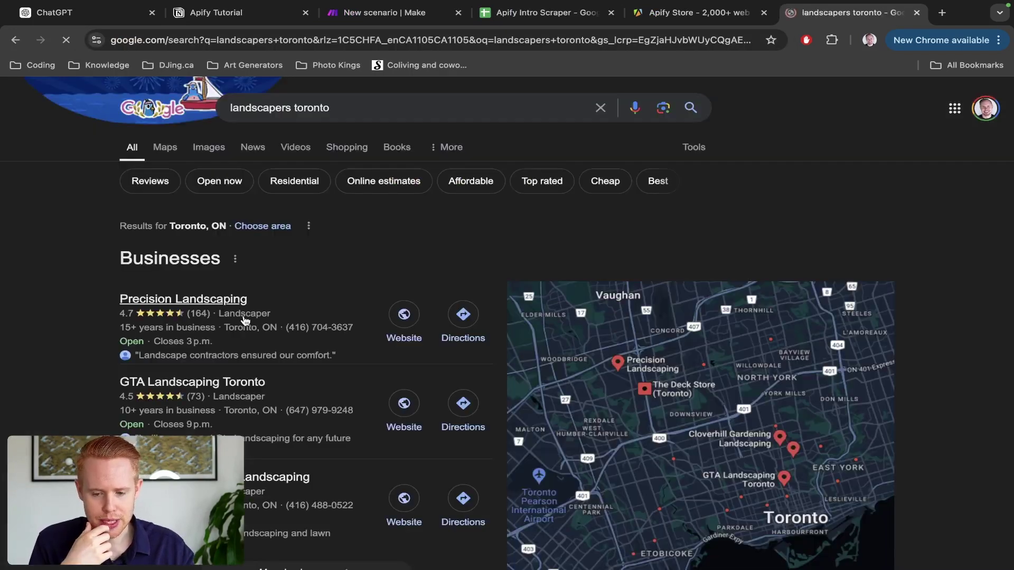
scroll(280, 369, down, 3)
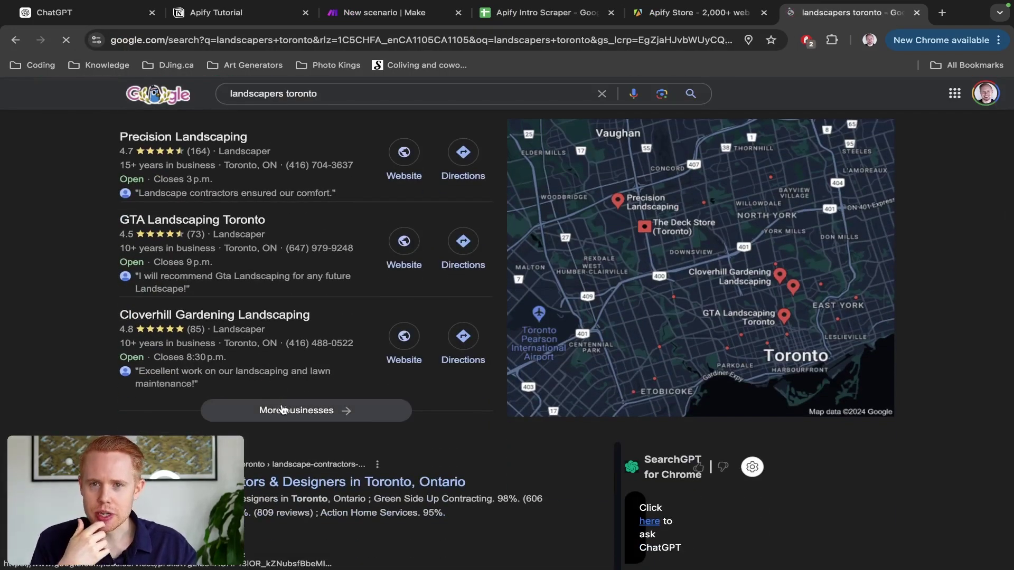
click(281, 410)
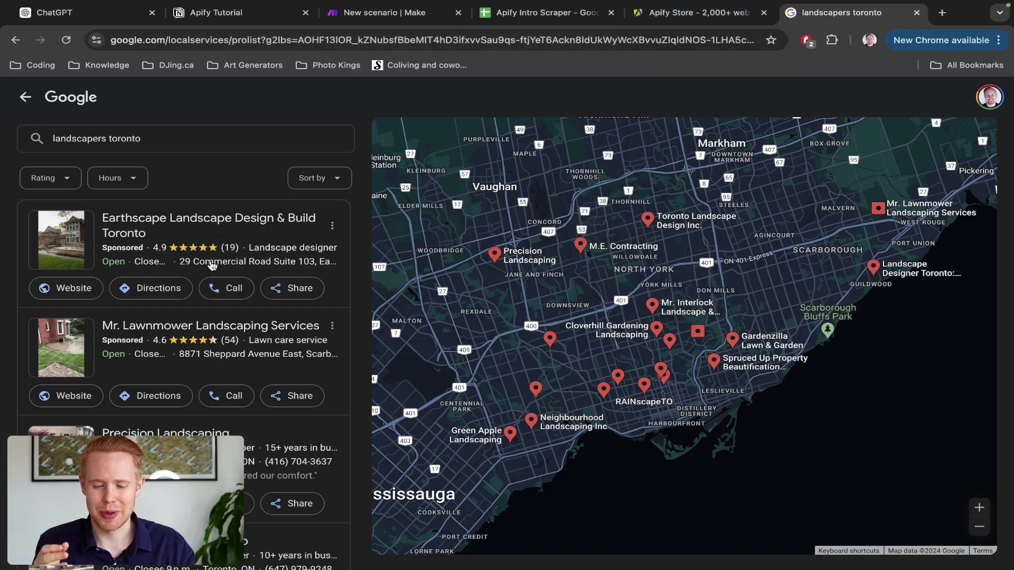
Step: Check the Apify Store tab, return to the landscaper results, then open a blank tab
click(717, 18)
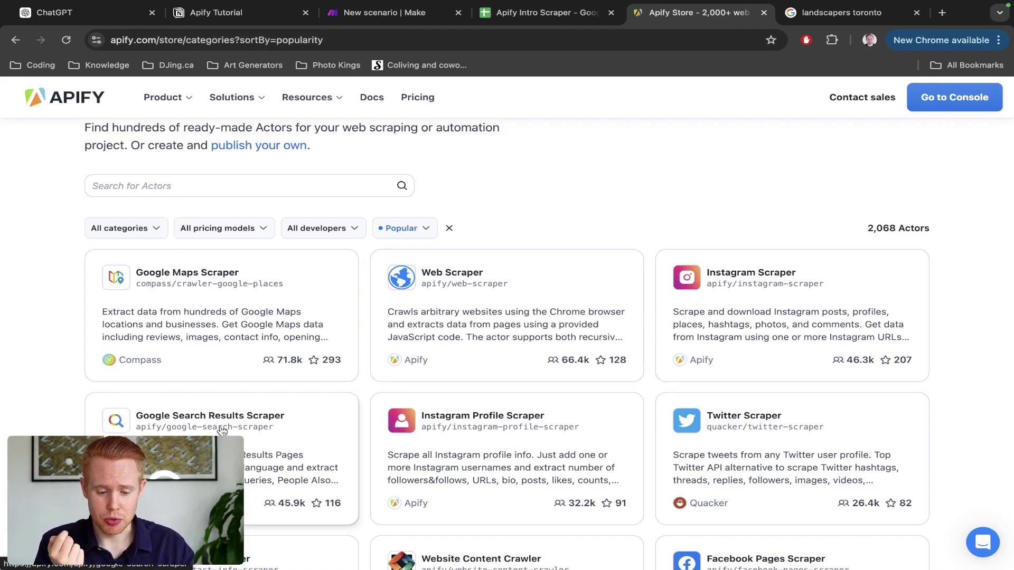
scroll(213, 391, down, 2)
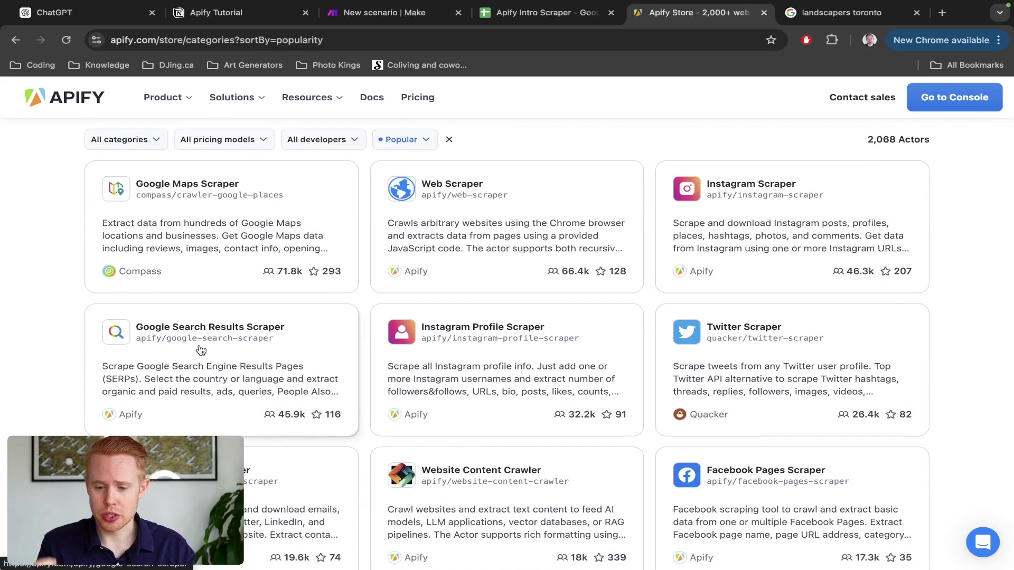
key(ctrl+Tab)
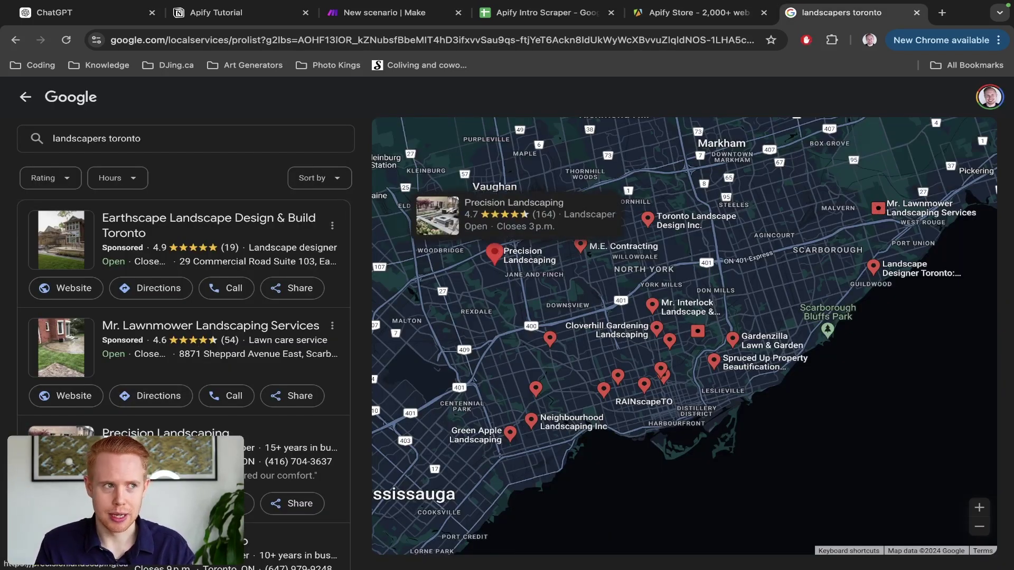
key(ctrl+t)
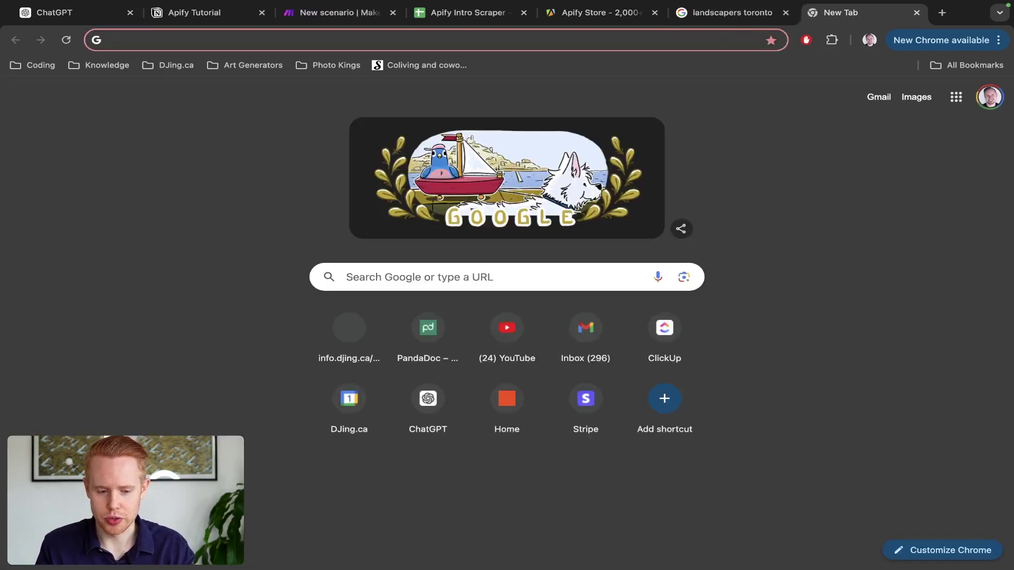
Step: Run a Google search for site:myshopify.com
text(myshopify)
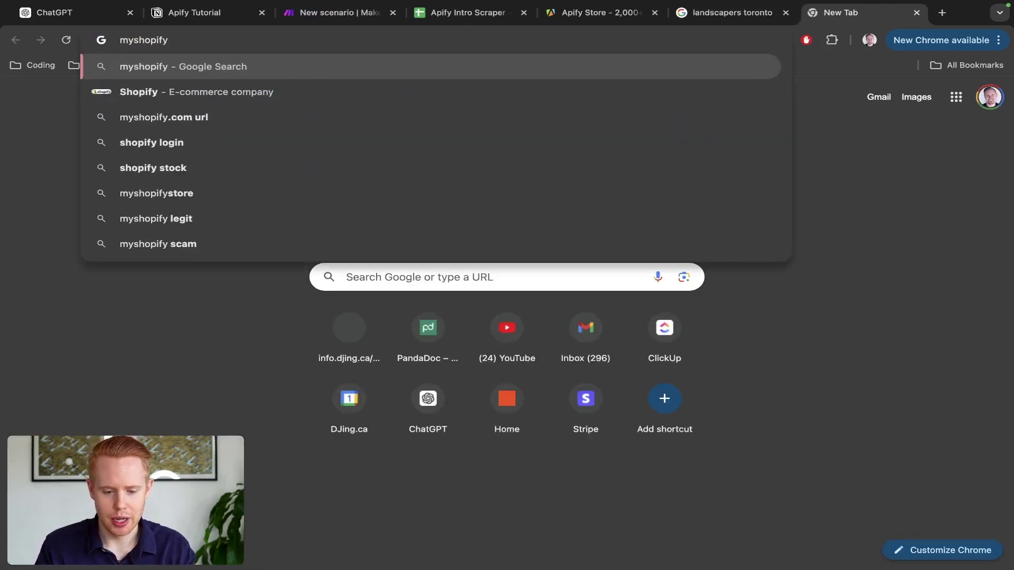
key(BackSpace)
key(BackSpace)
key(BackSpace)
key(BackSpace)
key(BackSpace)
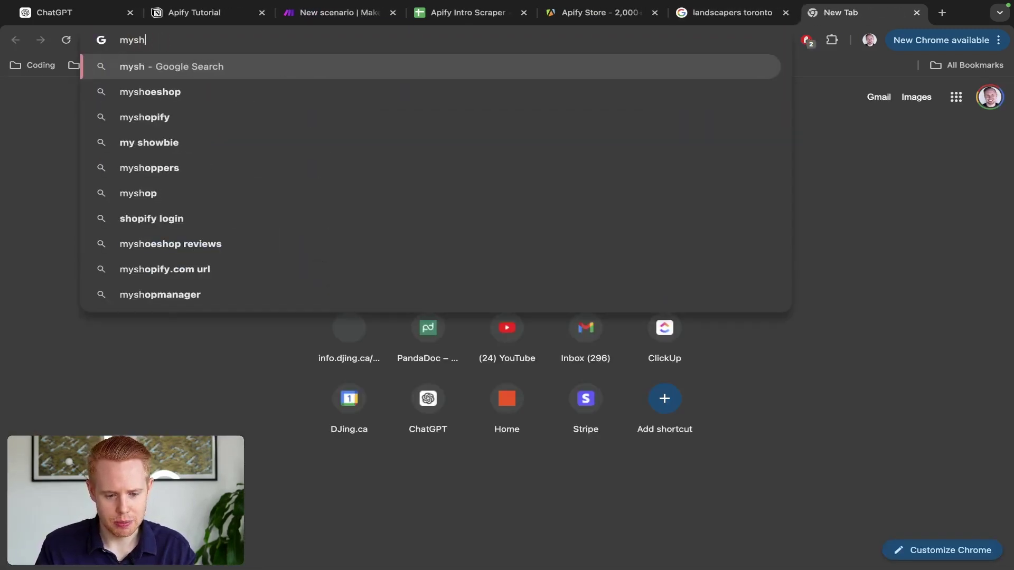
key(BackSpace)
key(BackSpace)
text(sh)
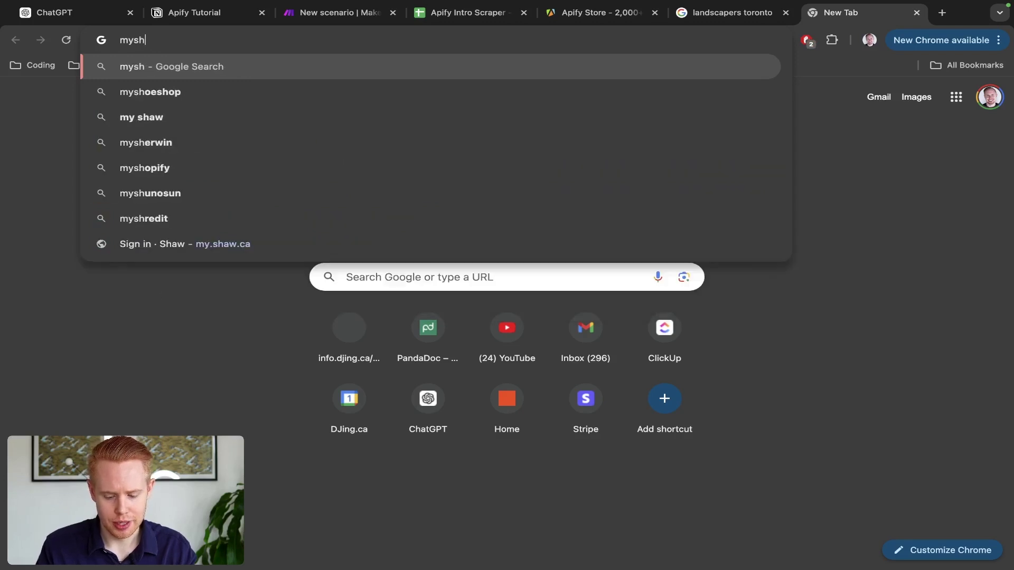
text(op)
key(Down)
key(Down)
key(Down)
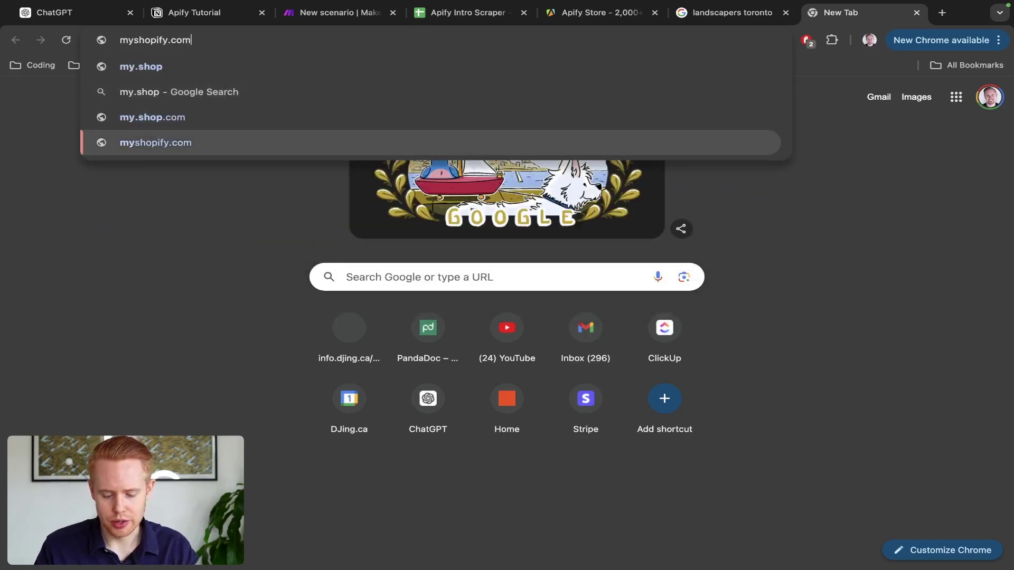
text(site:)
key(Return)
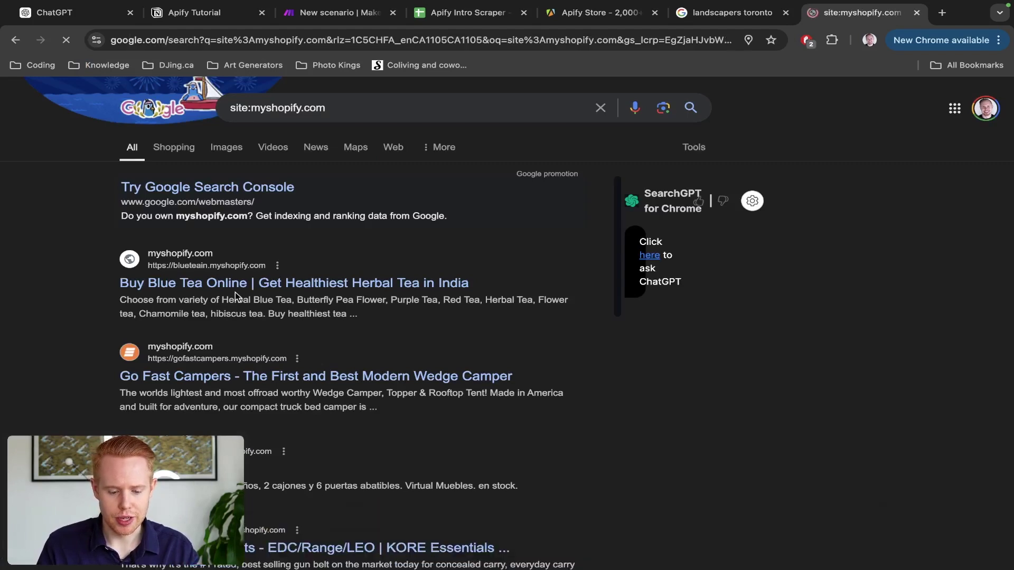
Step: Scroll through the Shopify store results, then return to the Apify Store tab
scroll(235, 293, down, 10)
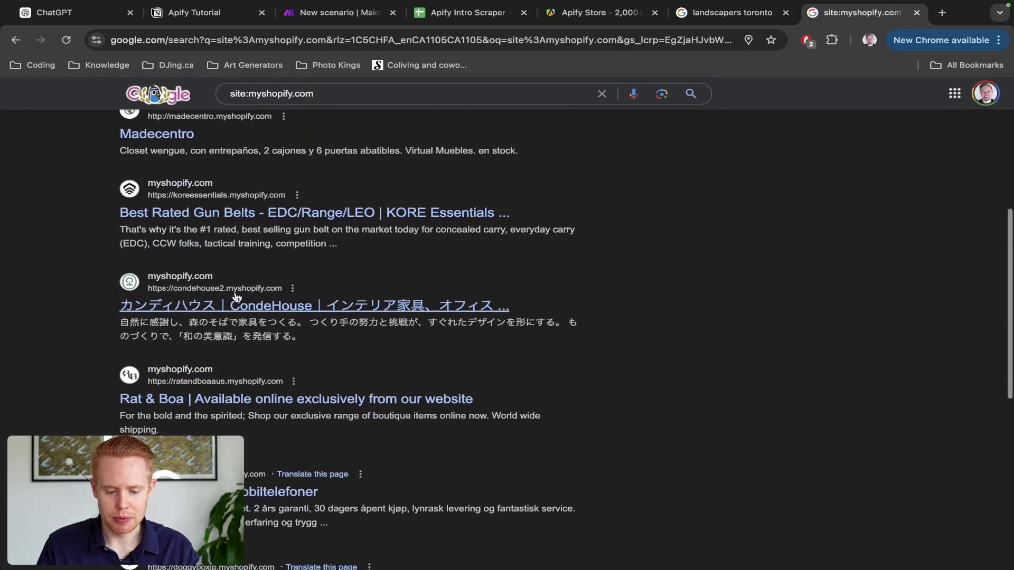
scroll(236, 297, down, 6)
scroll(236, 297, down, 7)
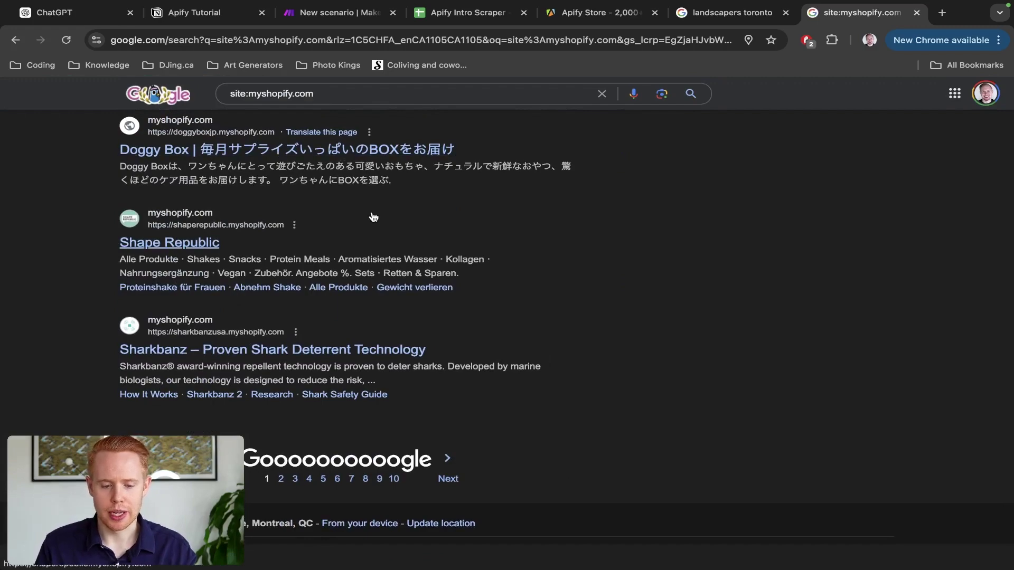
scroll(451, 206, up, 10)
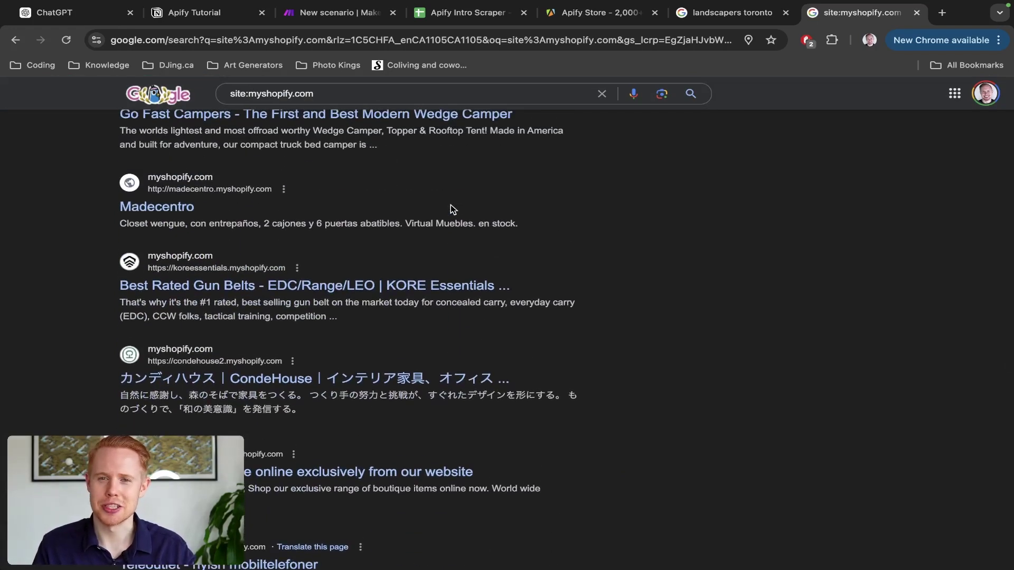
scroll(451, 205, up, 5)
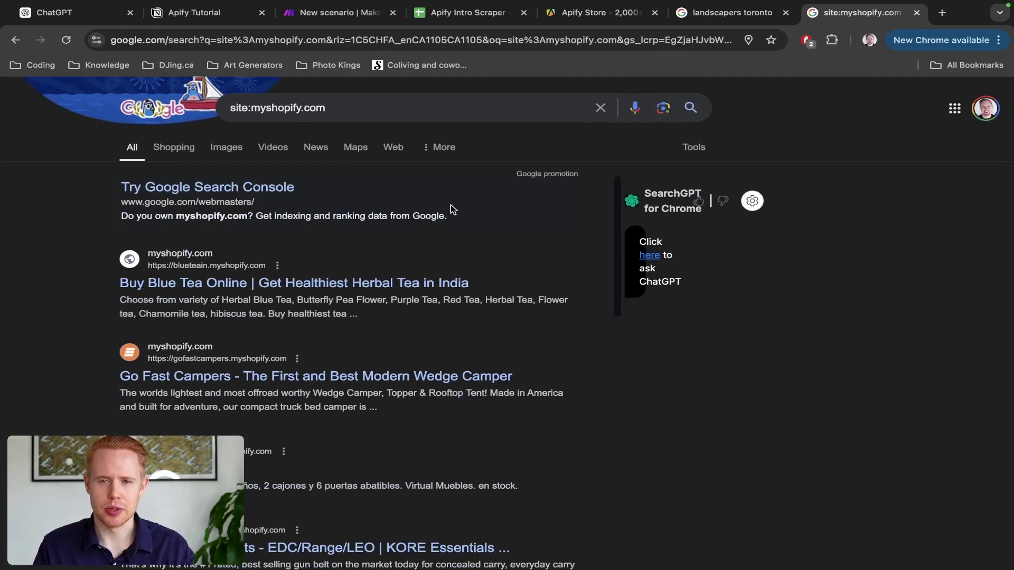
key(ctrl+shift+Tab)
key(ctrl+shift+Tab)
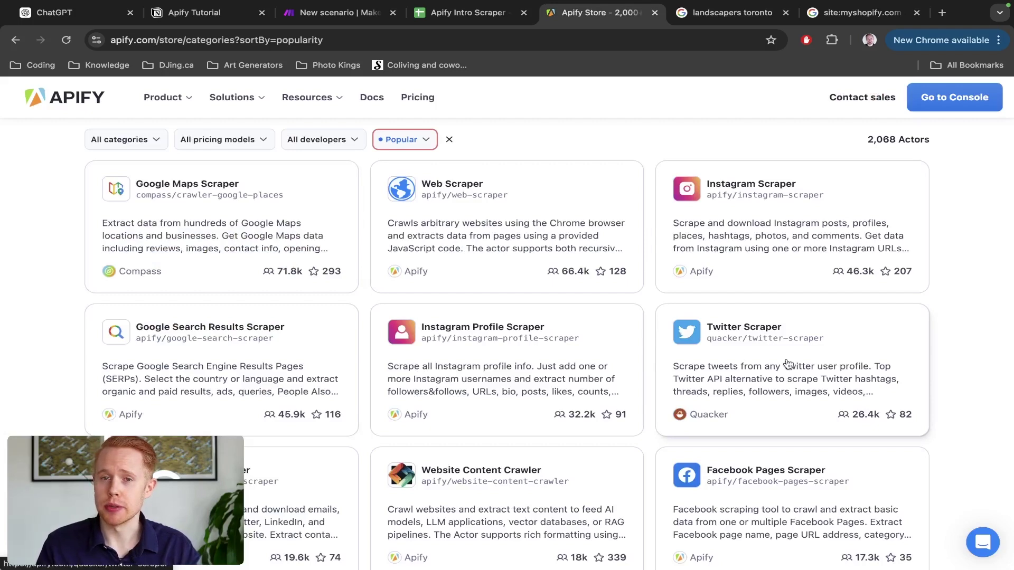
Step: Scroll through the first page of popularity-sorted Actors in the Apify Store
scroll(787, 365, down, 1)
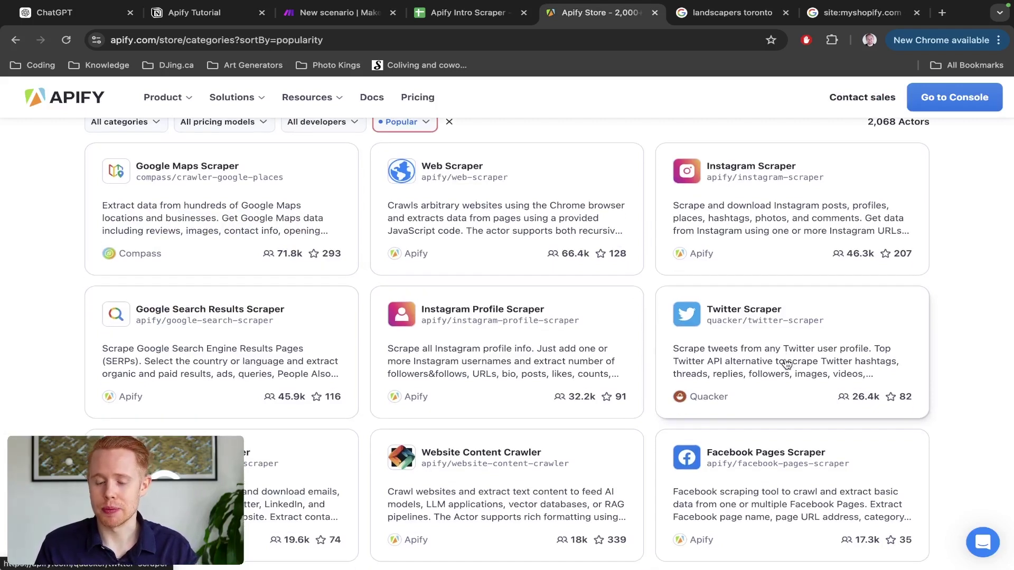
scroll(787, 364, down, 4)
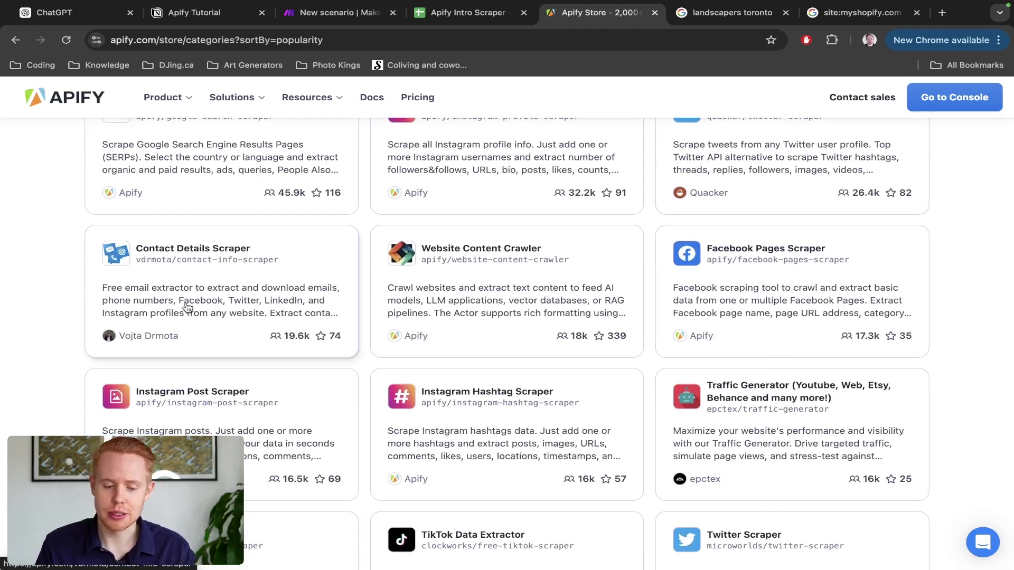
scroll(182, 315, up, 3)
scroll(183, 396, up, 3)
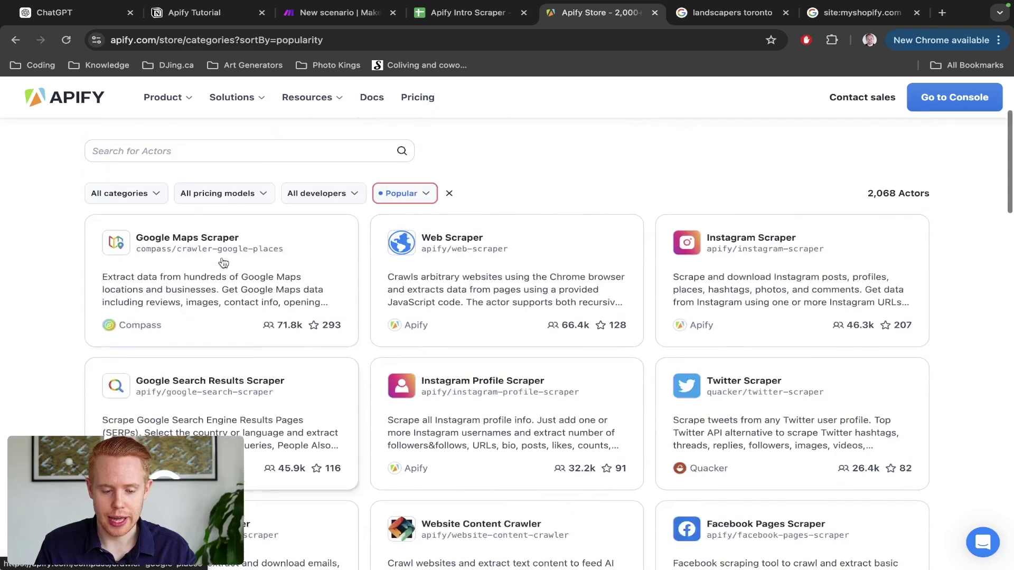
scroll(238, 288, down, 4)
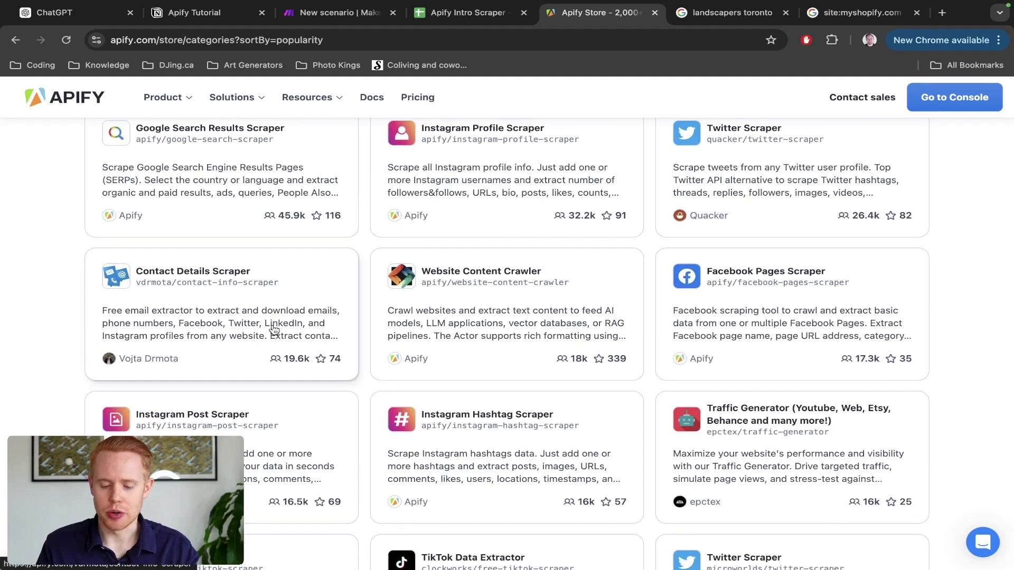
scroll(274, 330, down, 1)
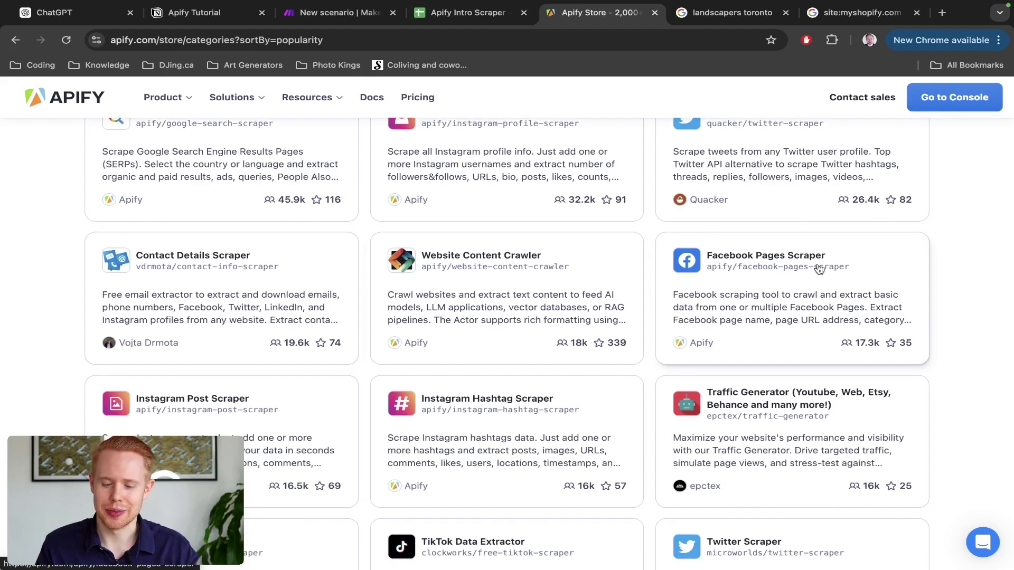
scroll(819, 270, down, 3)
scroll(400, 151, down, 5)
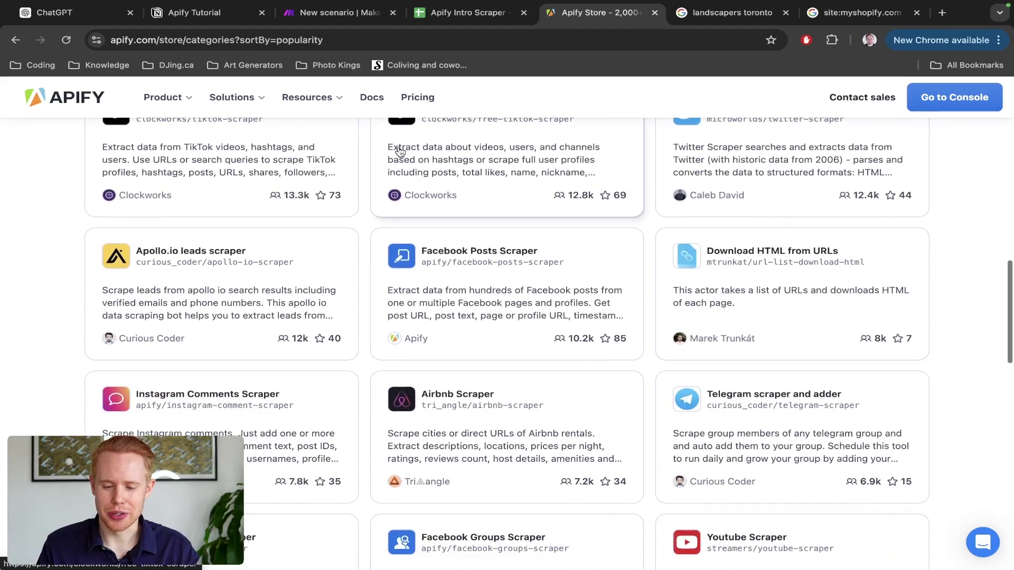
scroll(400, 152, up, 2)
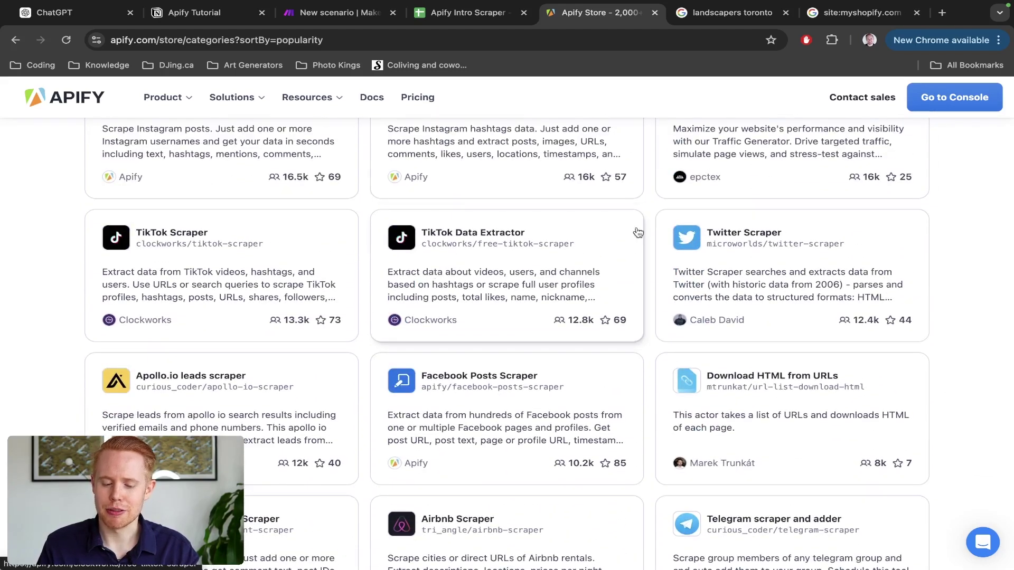
scroll(530, 295, down, 2)
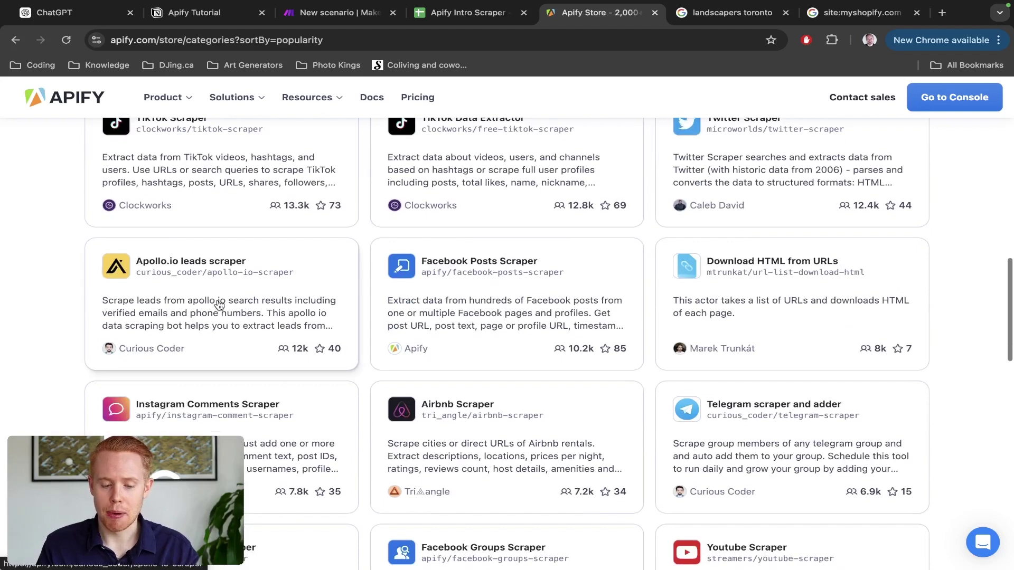
scroll(218, 305, up, 5)
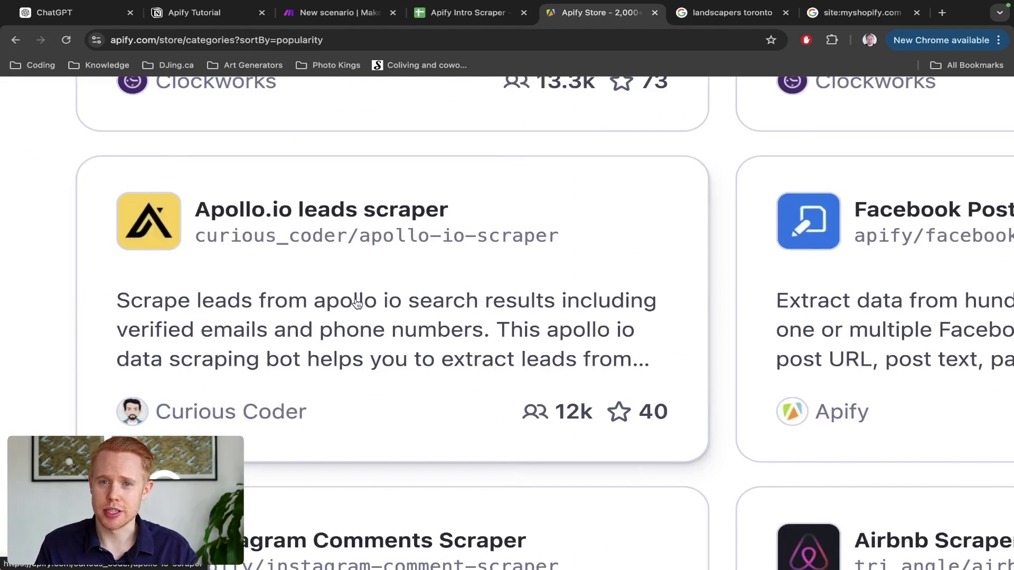
scroll(357, 303, down, 1)
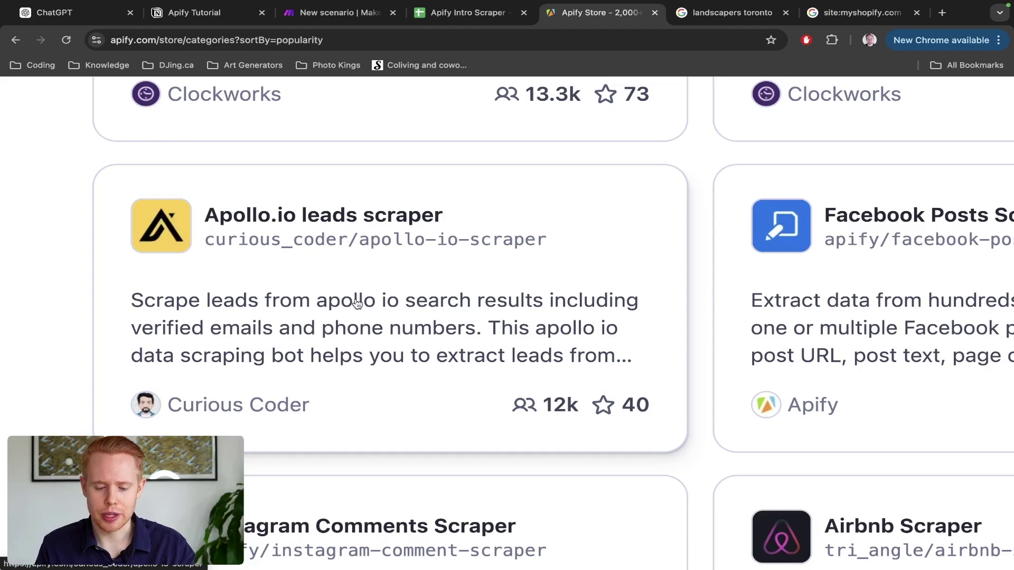
scroll(357, 303, down, 5)
scroll(357, 304, down, 1)
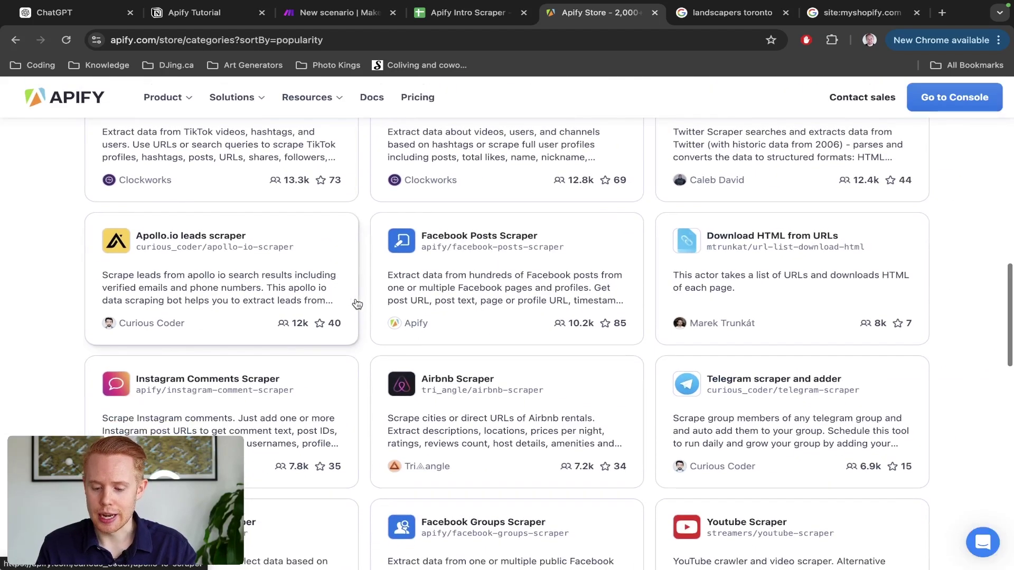
scroll(359, 303, down, 3)
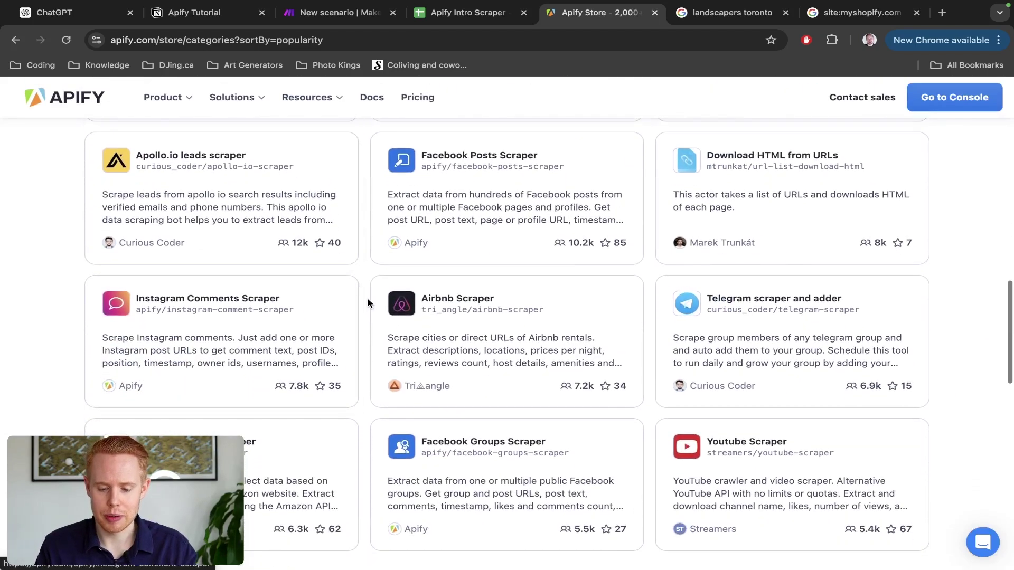
scroll(367, 301, down, 5)
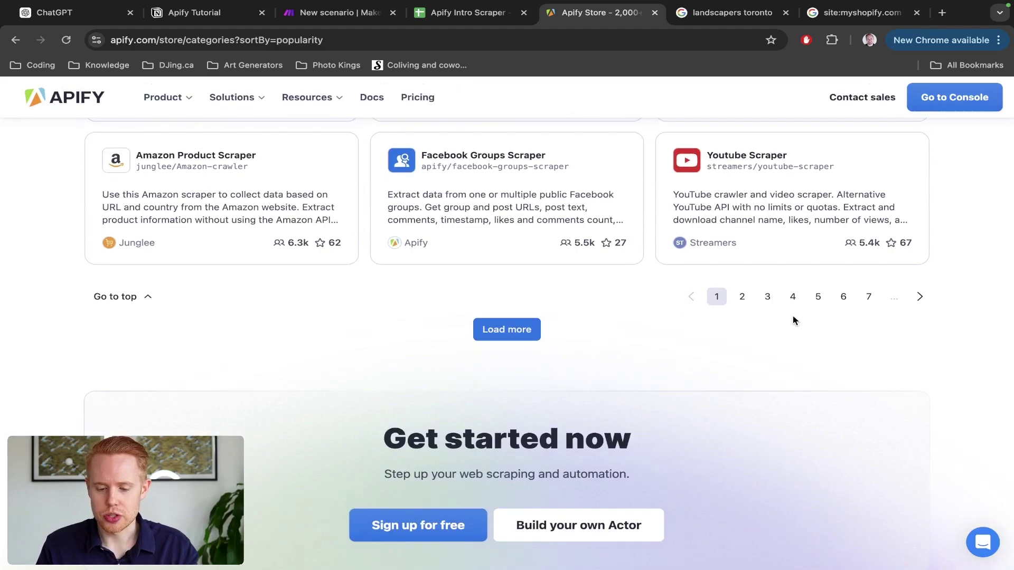
scroll(787, 328, up, 1)
Step: Go to page 2, led by Twitter URL Scraper, Facebook Comments Scraper and Tripadvisor Scraper
click(741, 337)
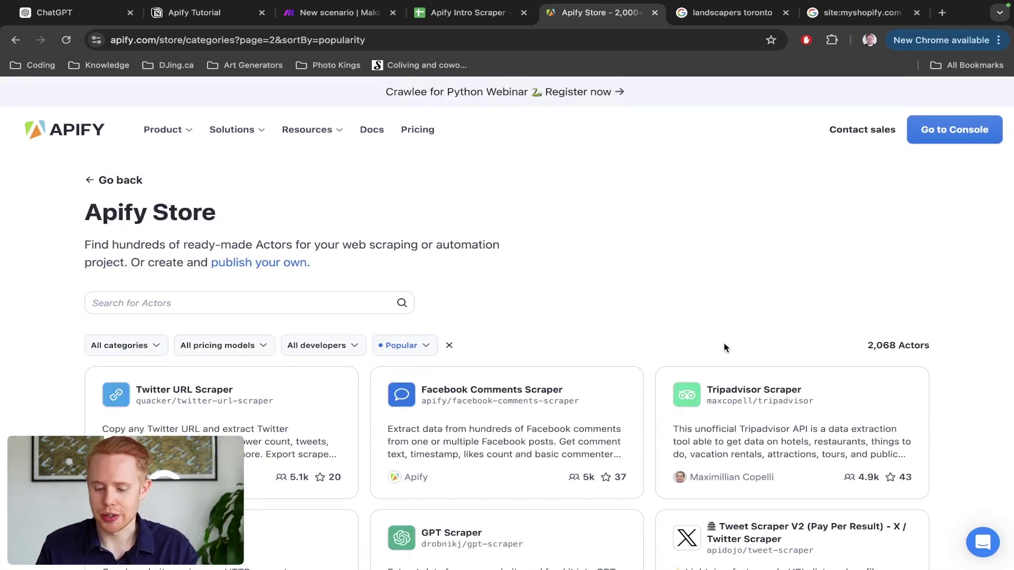
scroll(651, 379, down, 2)
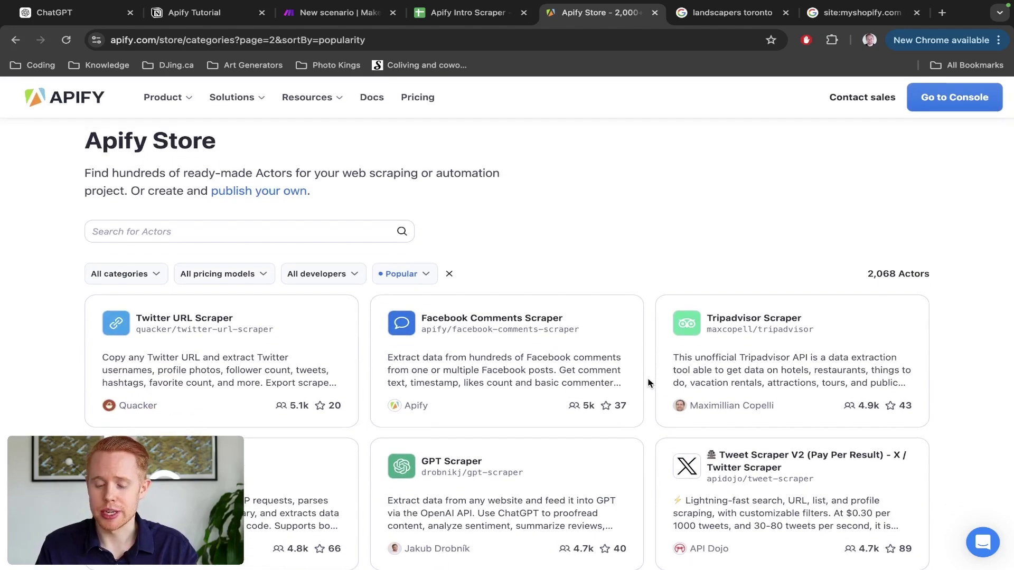
scroll(649, 382, down, 5)
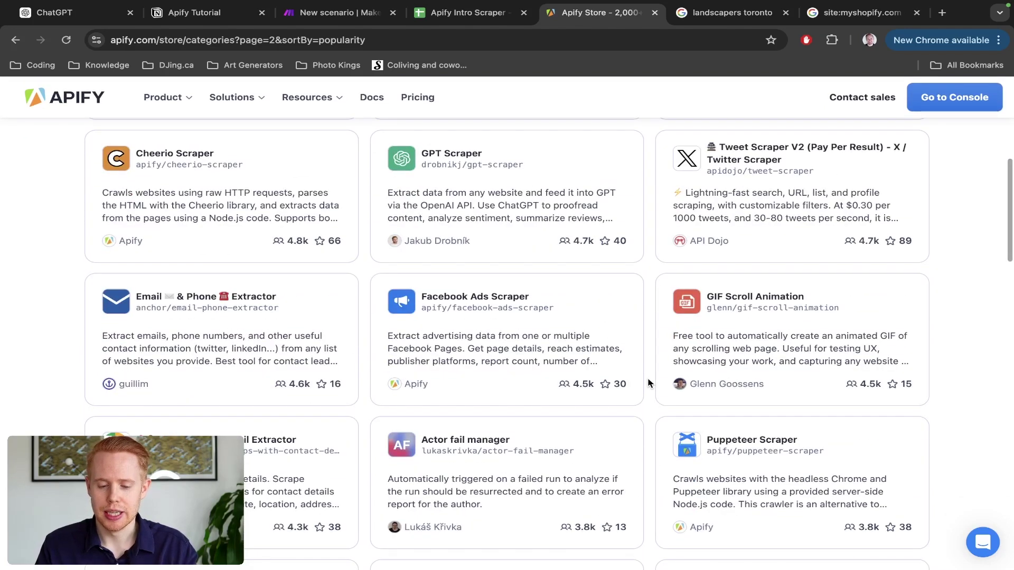
scroll(650, 382, up, 2)
scroll(650, 382, up, 5)
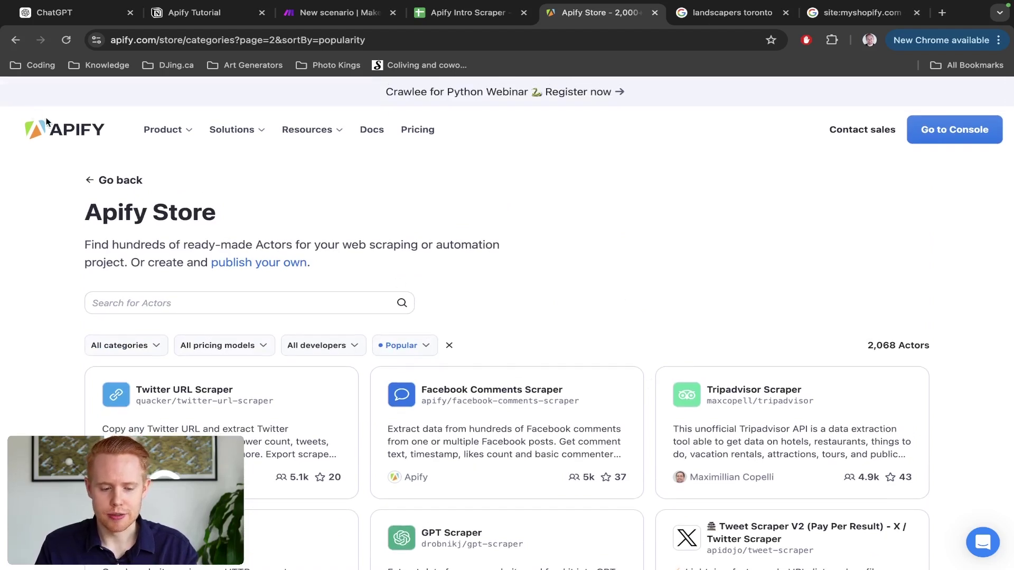
Step: Return to the Apify homepage and highlight the 'Develop with open-source tools' heading
click(57, 130)
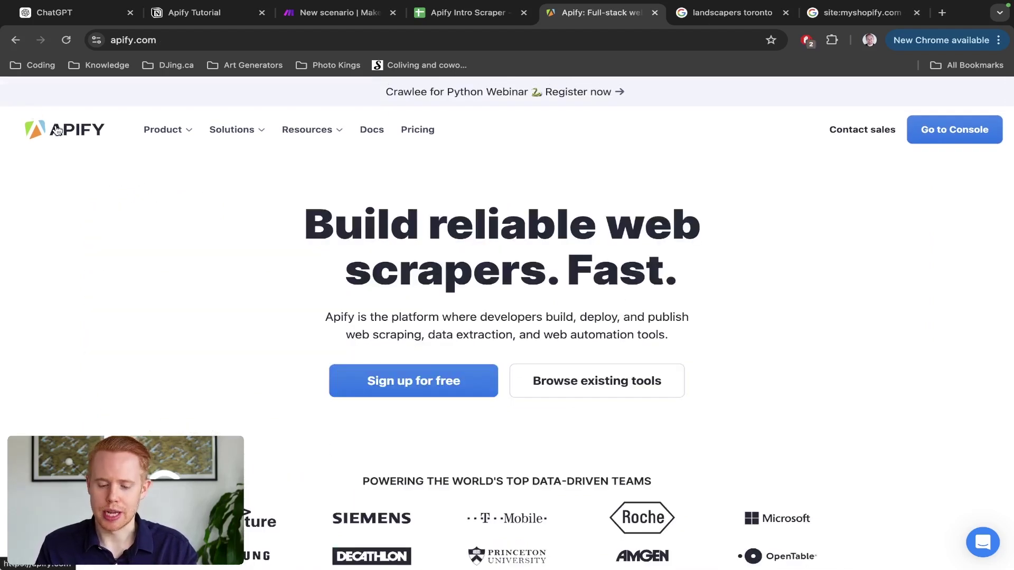
scroll(392, 229, down, 6)
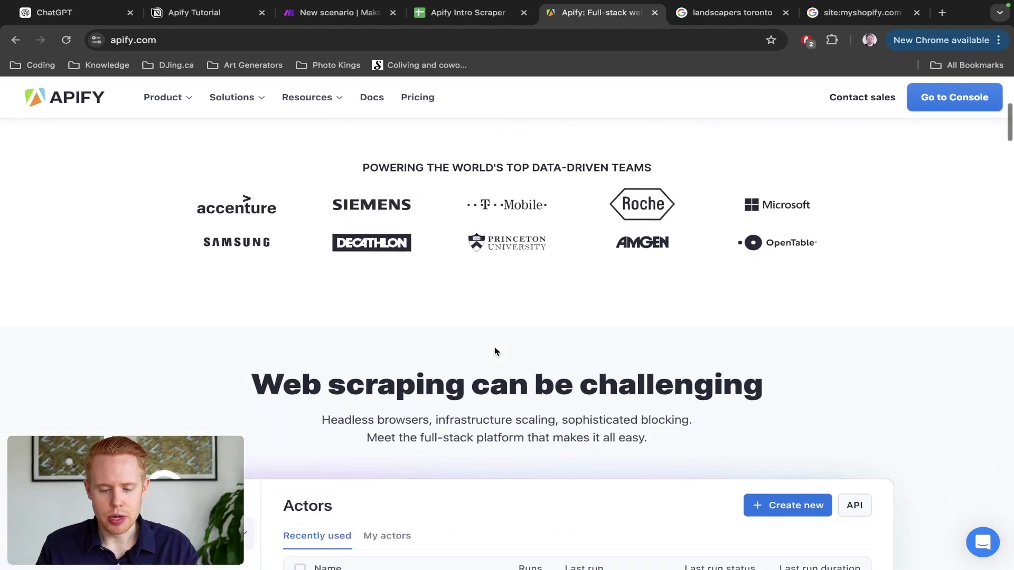
scroll(497, 352, up, 7)
scroll(496, 352, down, 9)
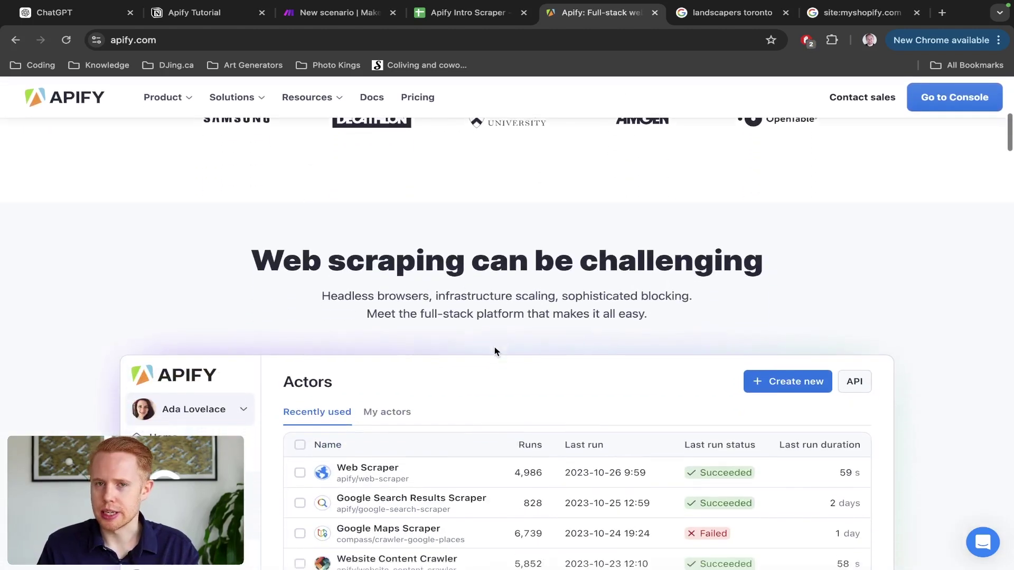
scroll(496, 352, down, 6)
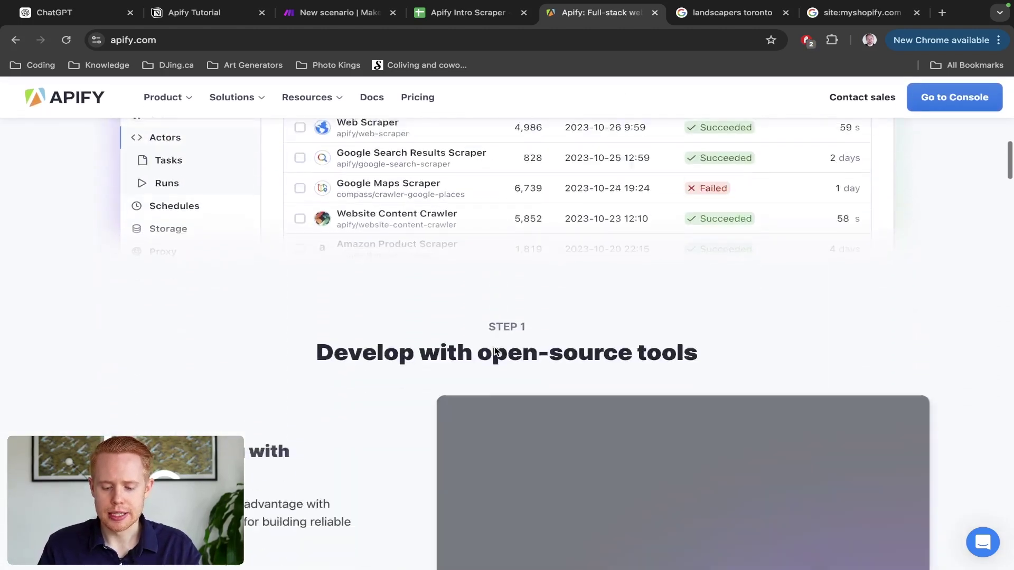
scroll(495, 352, down, 2)
drag(486, 211, 546, 213)
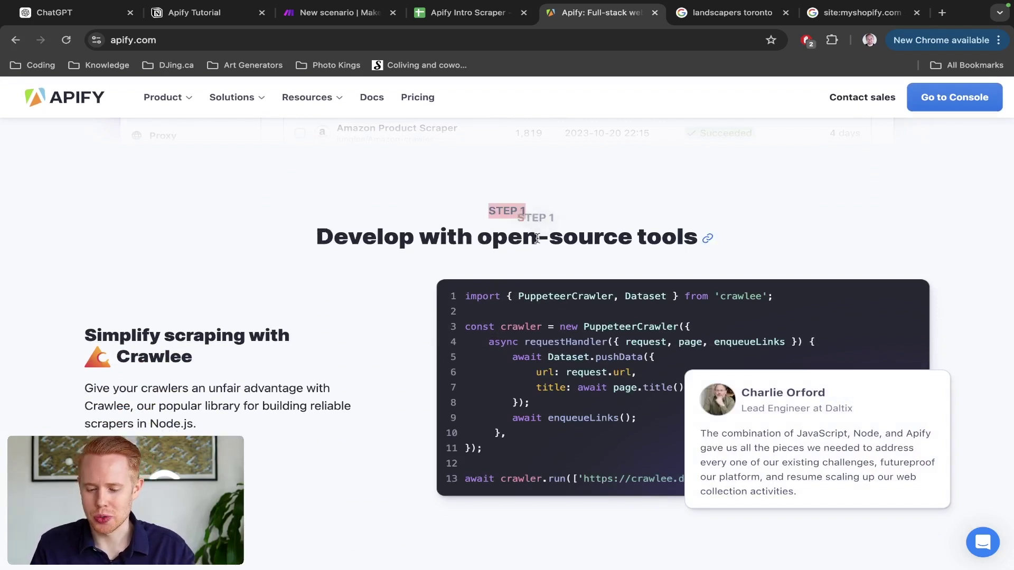
drag(695, 236, 316, 237)
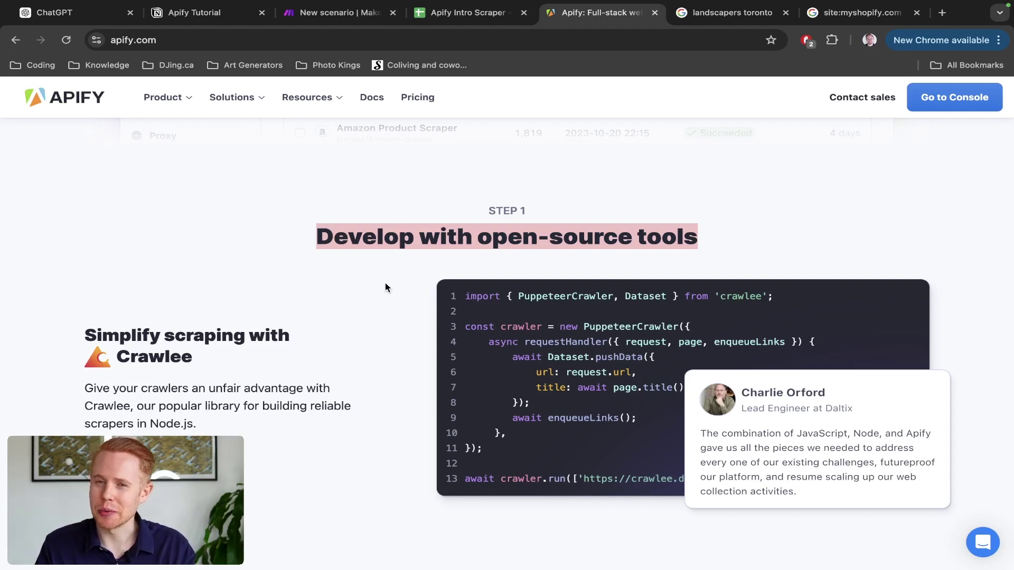
Step: Highlight the 'Deploy to Apify', 'Take your code for a run' and 'Plug your Actor into any workflow' headings
scroll(385, 283, down, 5)
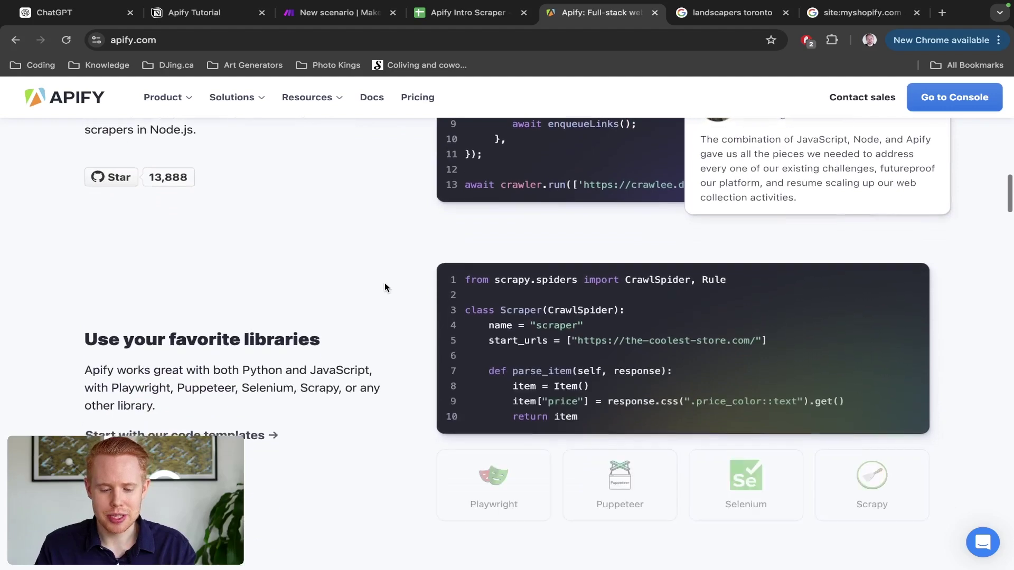
scroll(384, 283, up, 6)
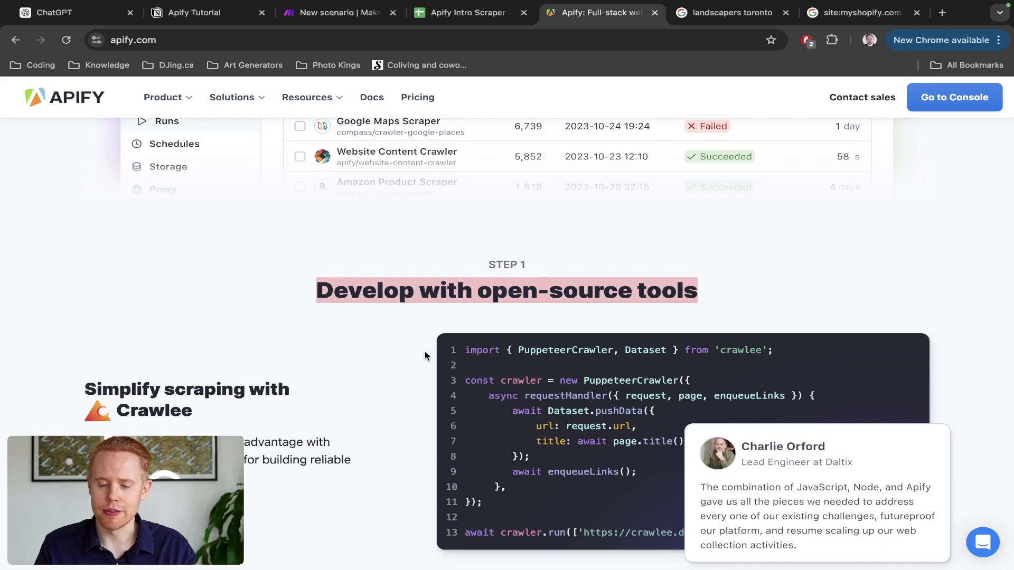
scroll(389, 343, down, 4)
scroll(390, 346, down, 5)
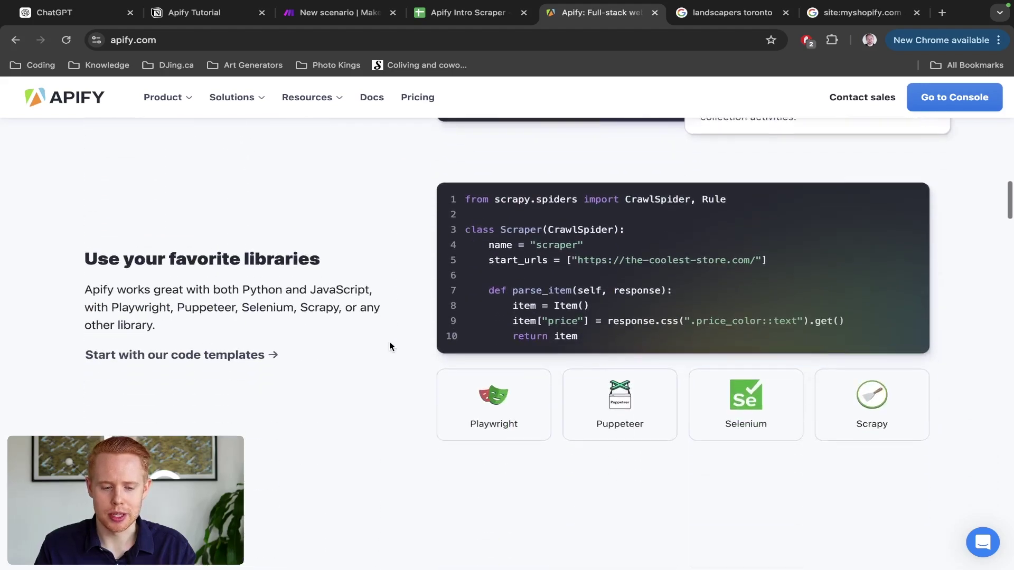
scroll(389, 343, down, 6)
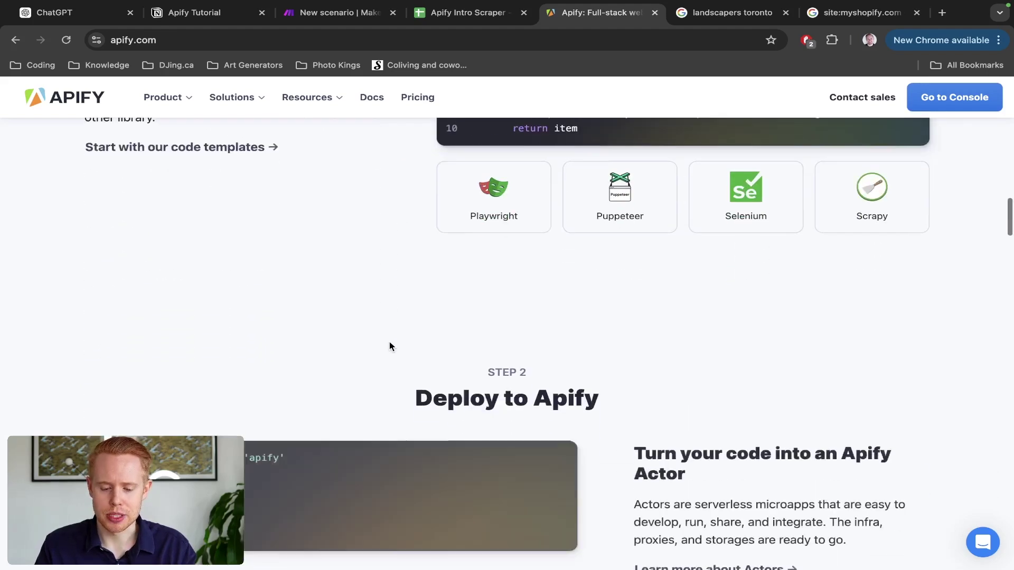
triple_click(481, 231)
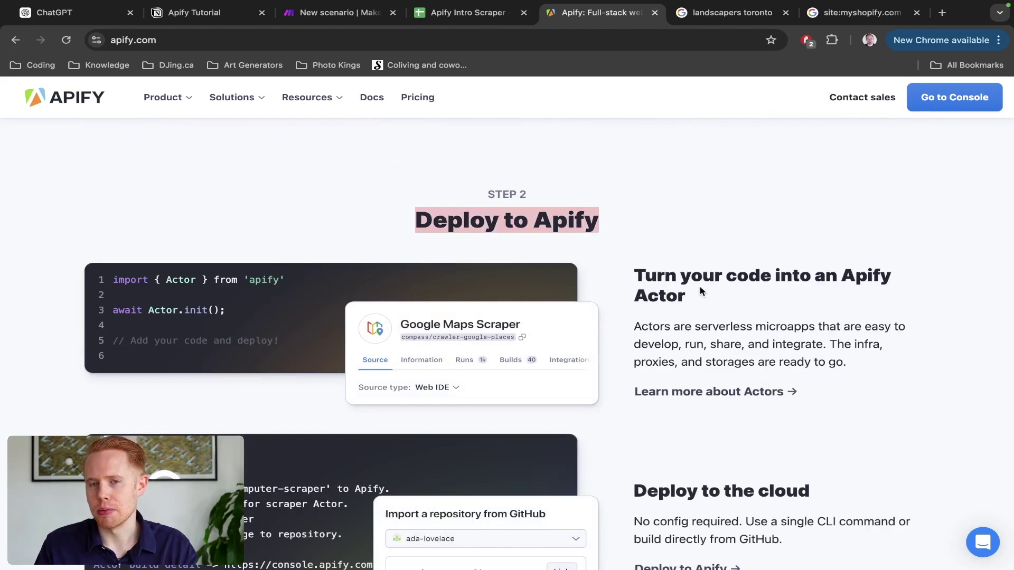
scroll(700, 286, down, 6)
scroll(700, 290, down, 3)
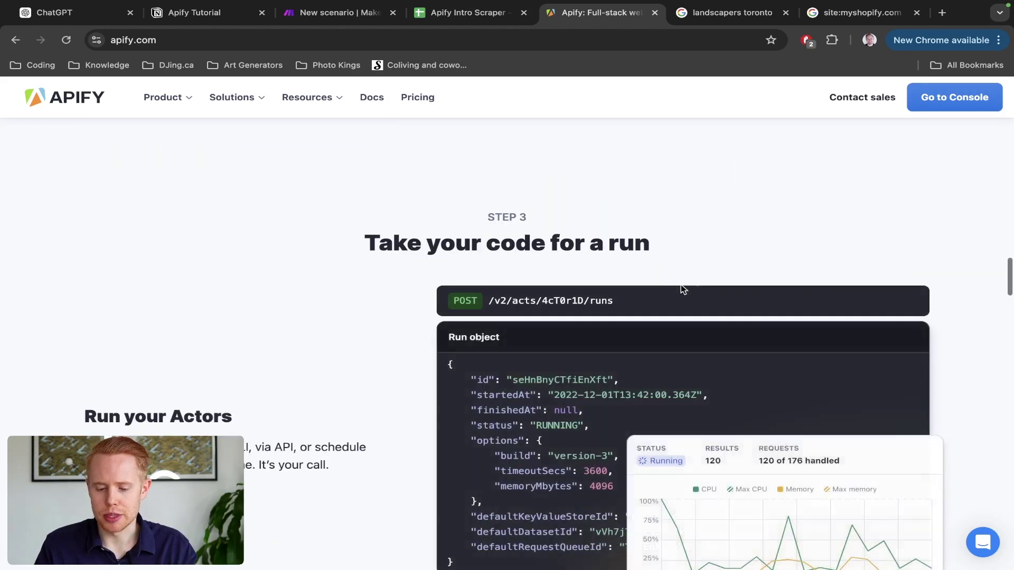
triple_click(568, 248)
scroll(569, 248, down, 20)
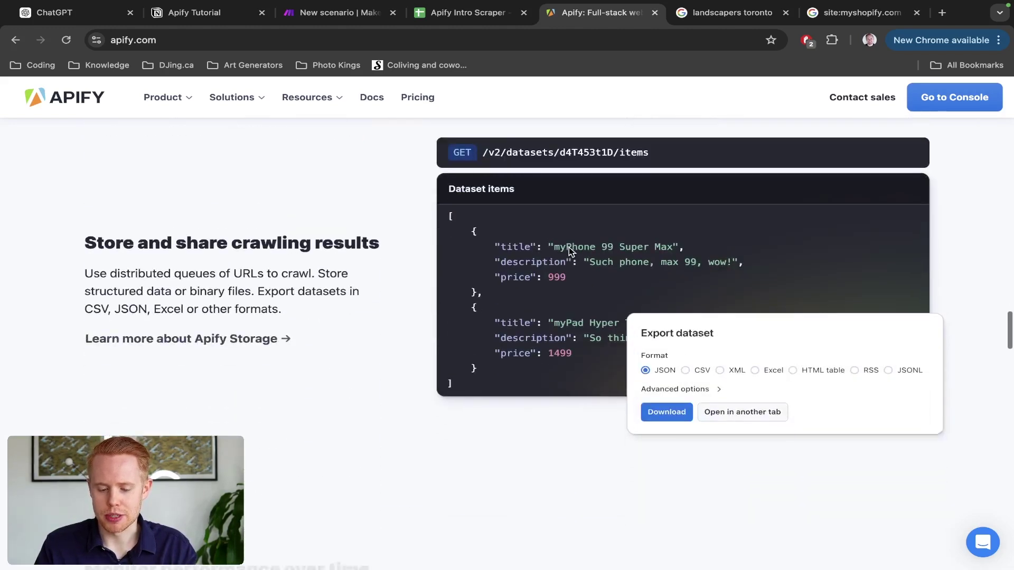
scroll(568, 252, down, 5)
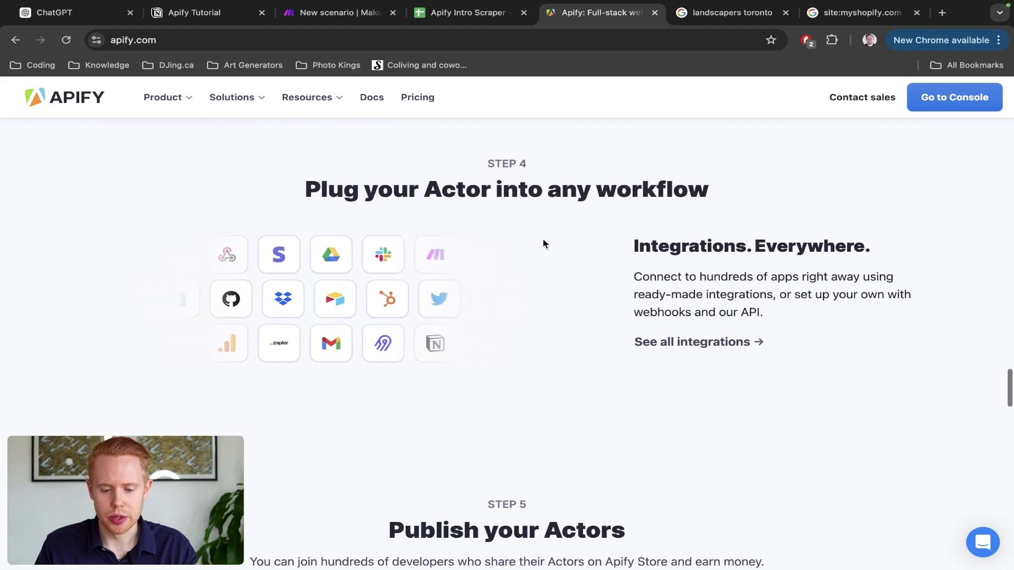
triple_click(484, 198)
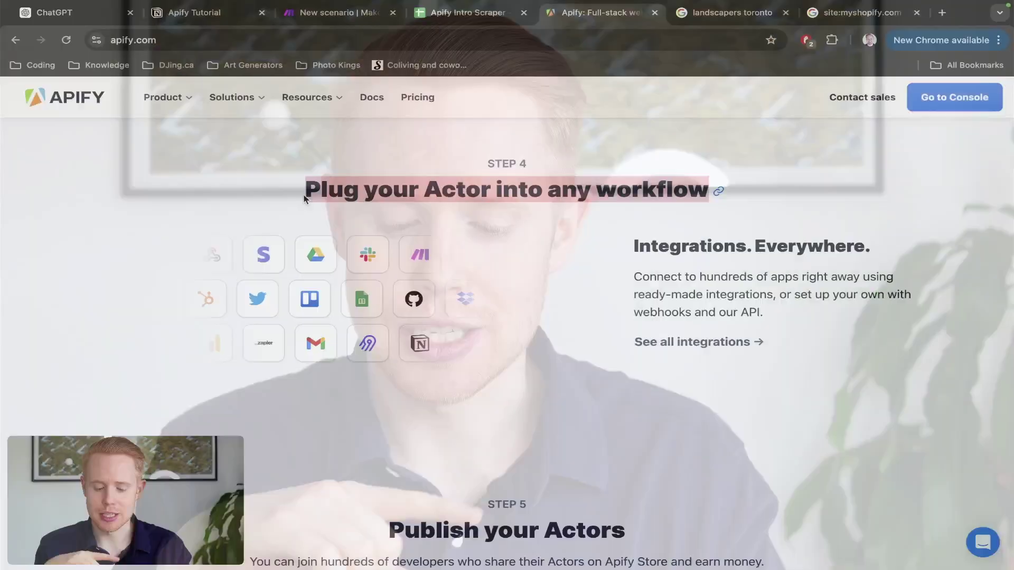
Step: Load make.com in a new tab, then return to the Apify homepage tab
key(ctrl+t)
text(make)
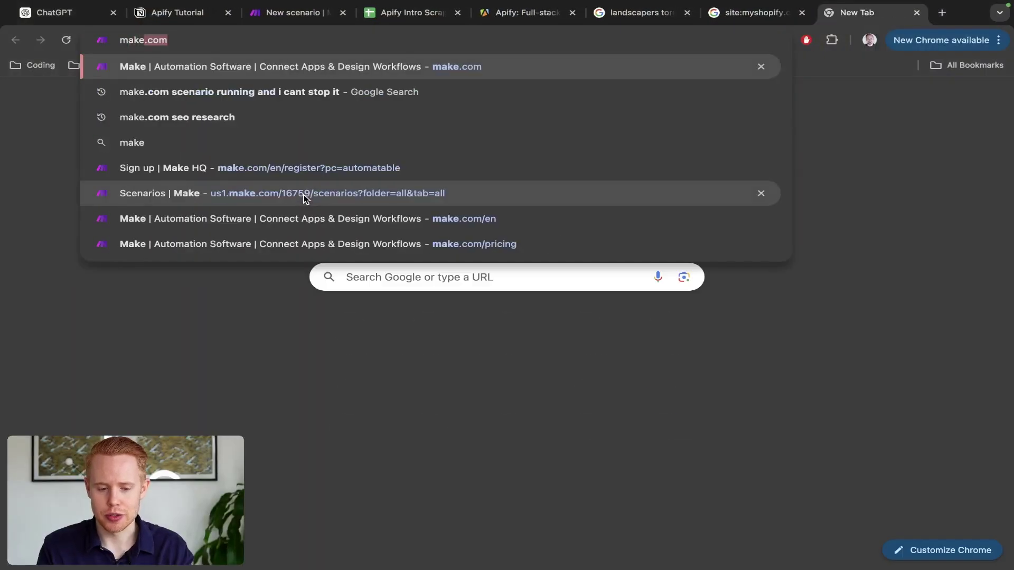
key(Return)
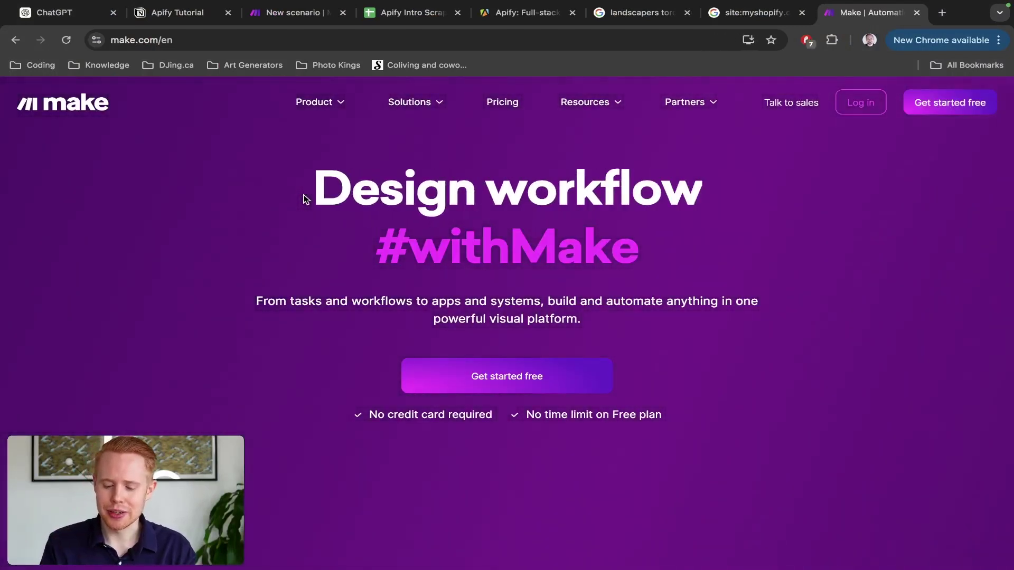
key(ctrl+shift+Tab)
key(ctrl+shift+Tab)
key(ctrl+shift+Tab)
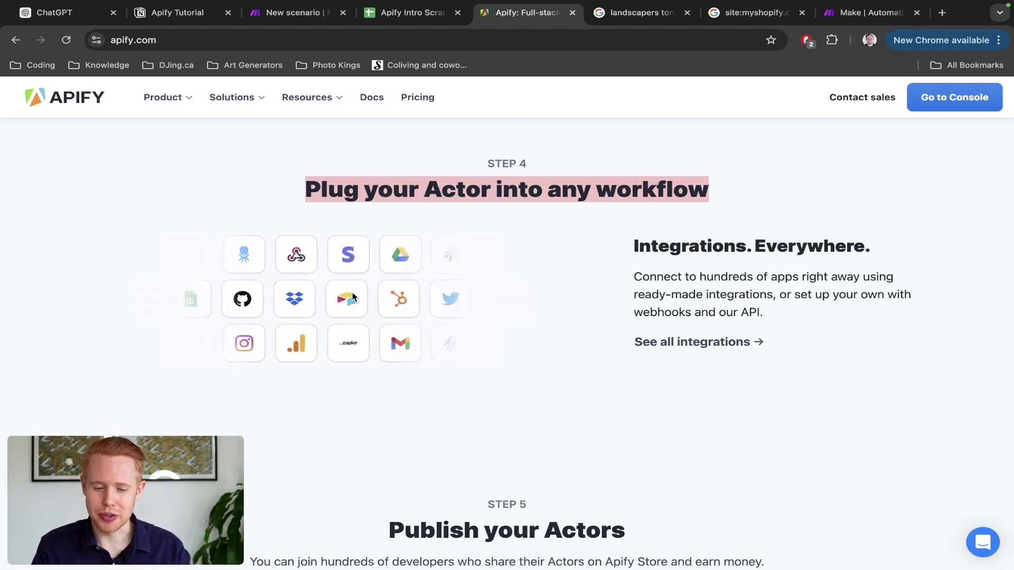
Step: Open Apify's Pricing page and highlight the Starter plan's $49 price
scroll(353, 297, down, 7)
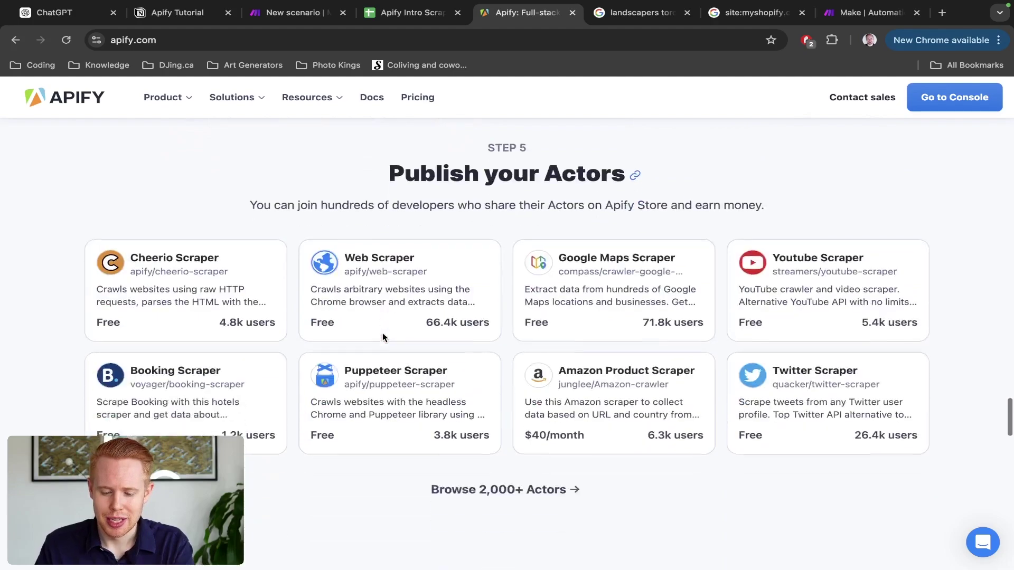
scroll(383, 338, down, 2)
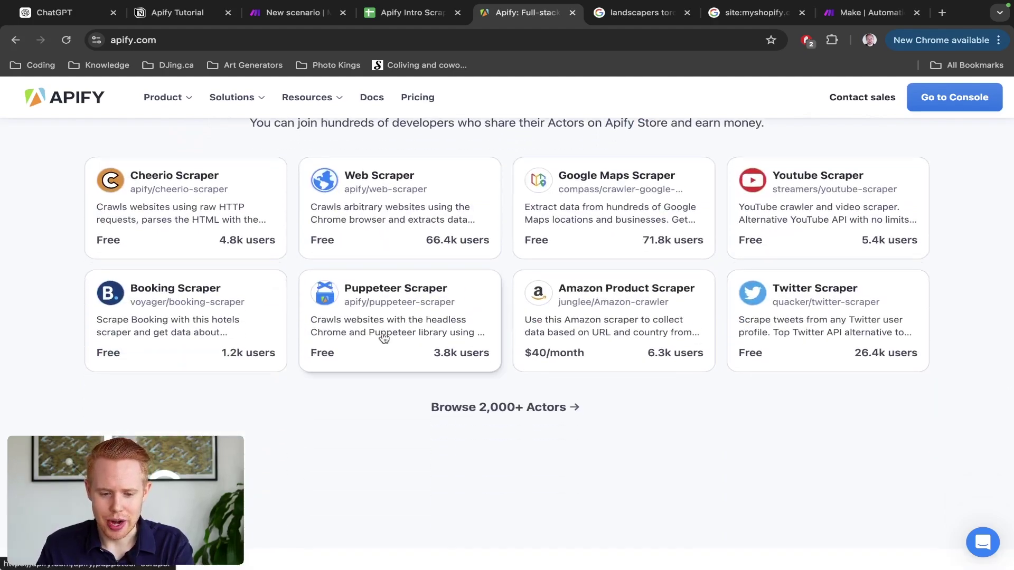
scroll(384, 338, up, 20)
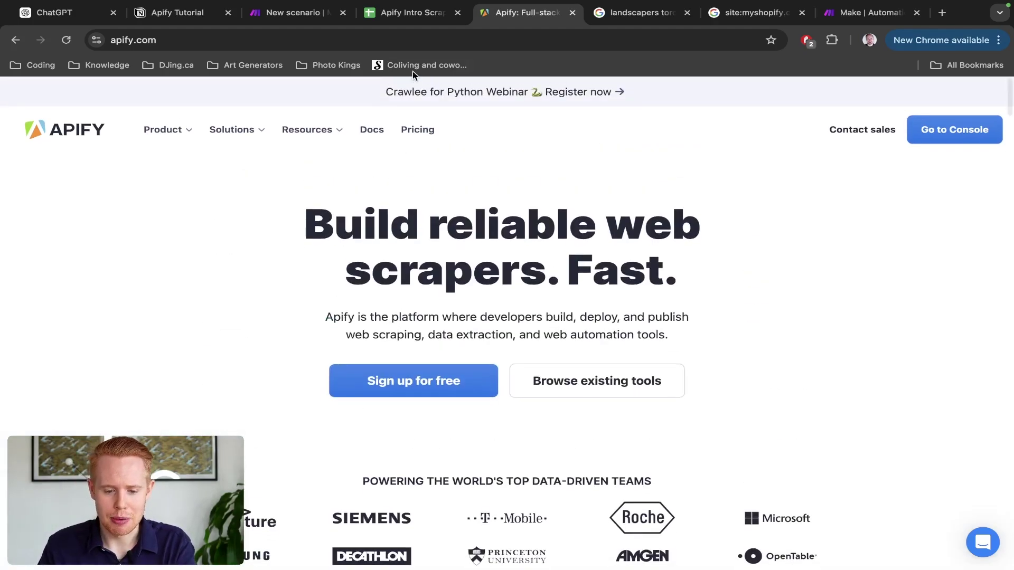
click(417, 131)
scroll(432, 227, down, 4)
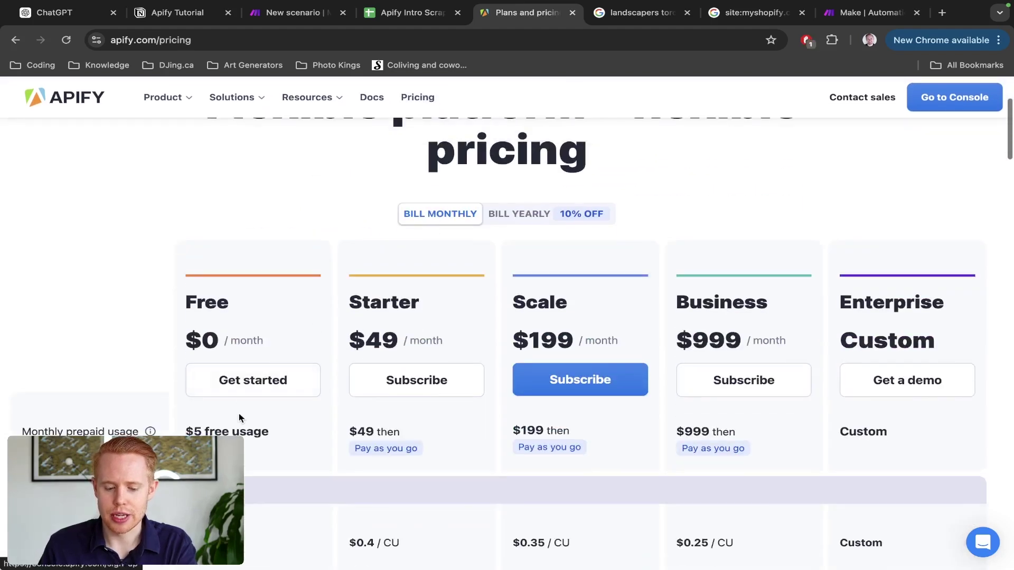
scroll(259, 401, down, 2)
drag(284, 365, 188, 362)
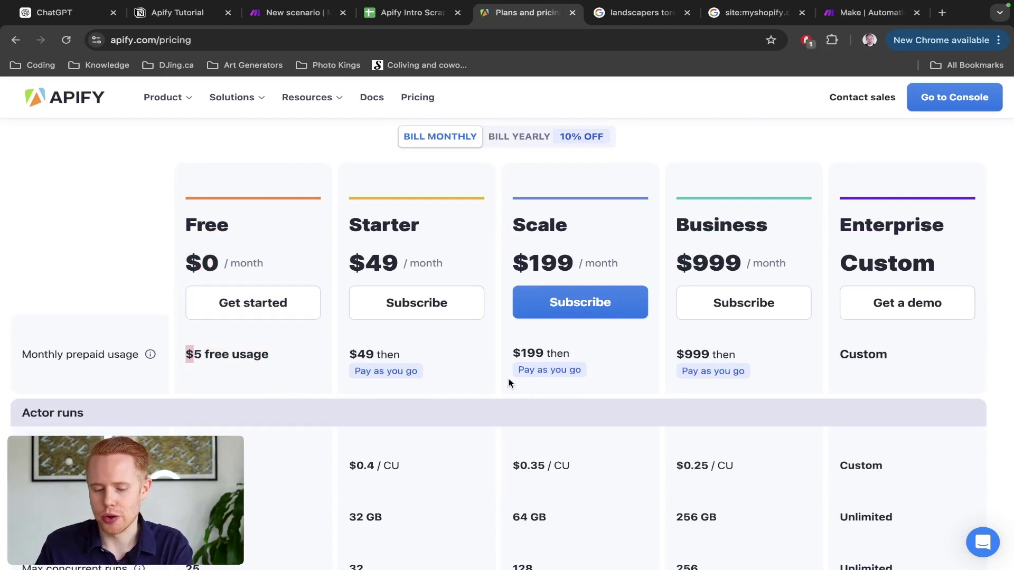
drag(350, 263, 392, 262)
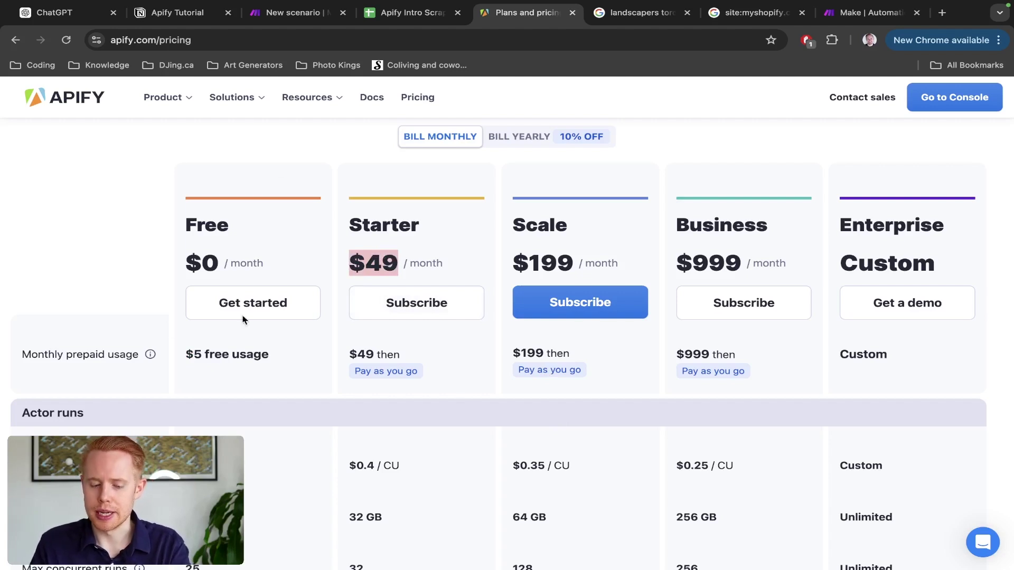
scroll(457, 255, down, 2)
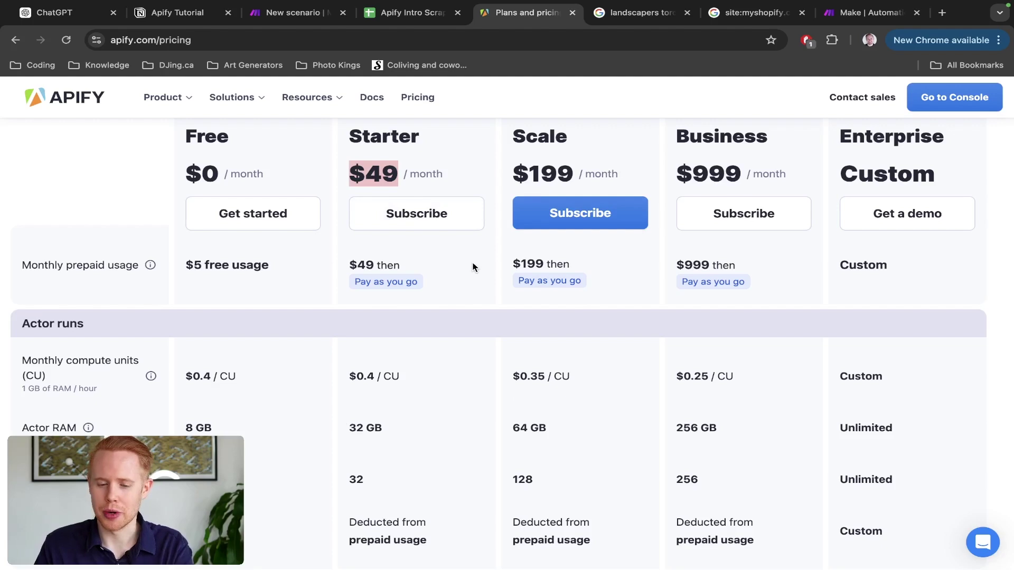
scroll(473, 267, up, 6)
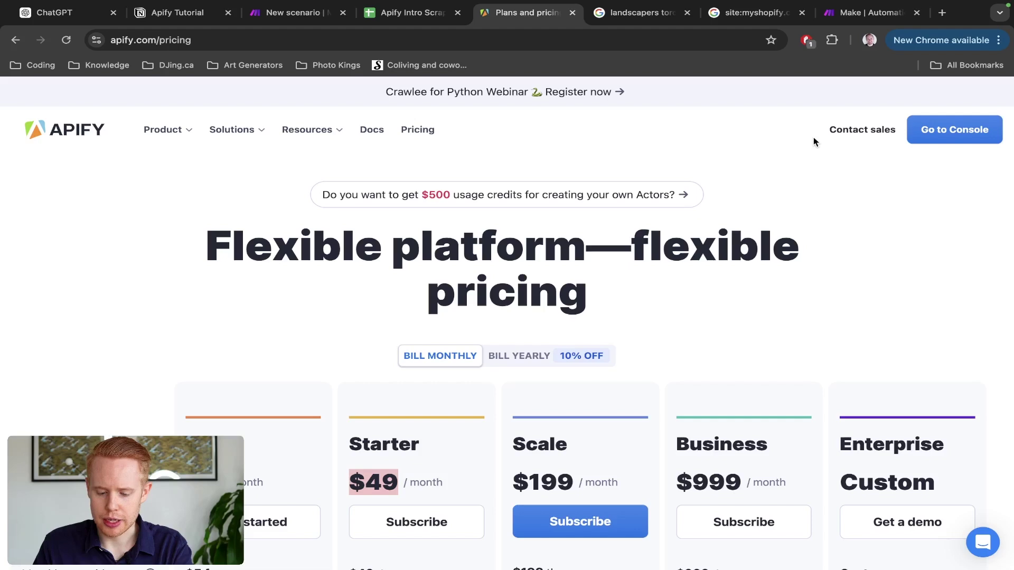
Step: In a private window, submit apify.com's free sign-up form with an e-mail and password
key(super+shift+n)
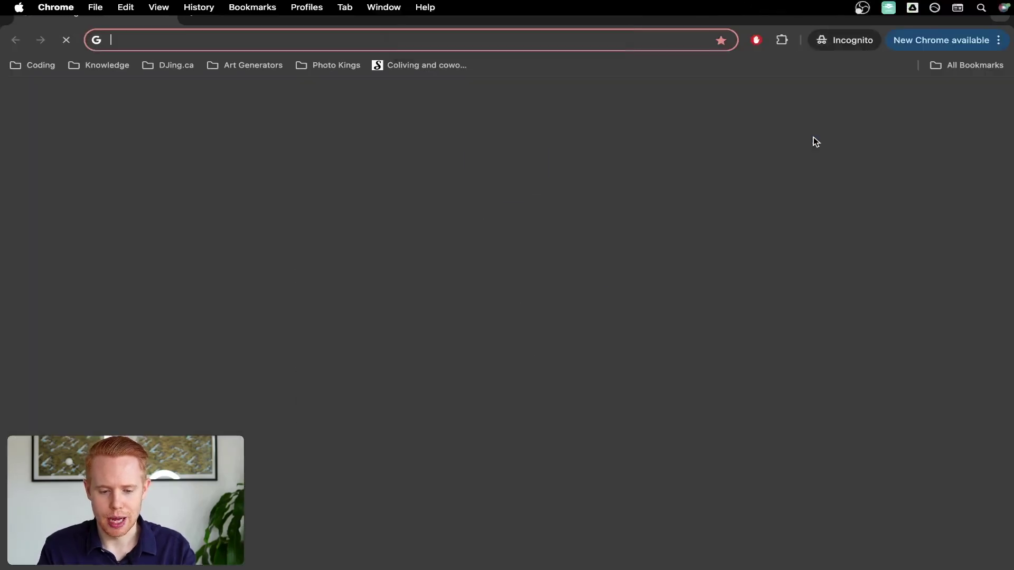
text(apify.com)
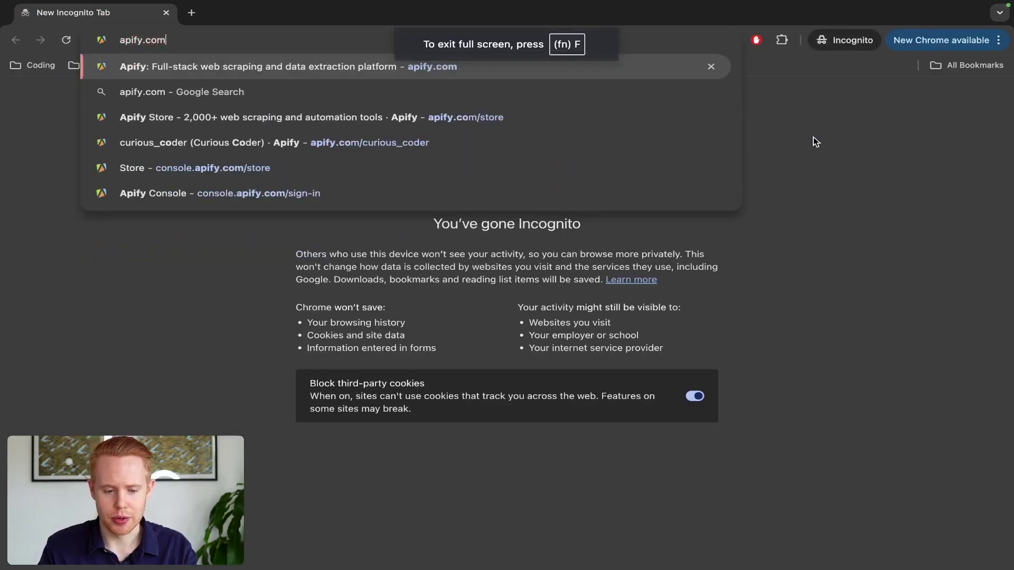
key(Return)
click(922, 133)
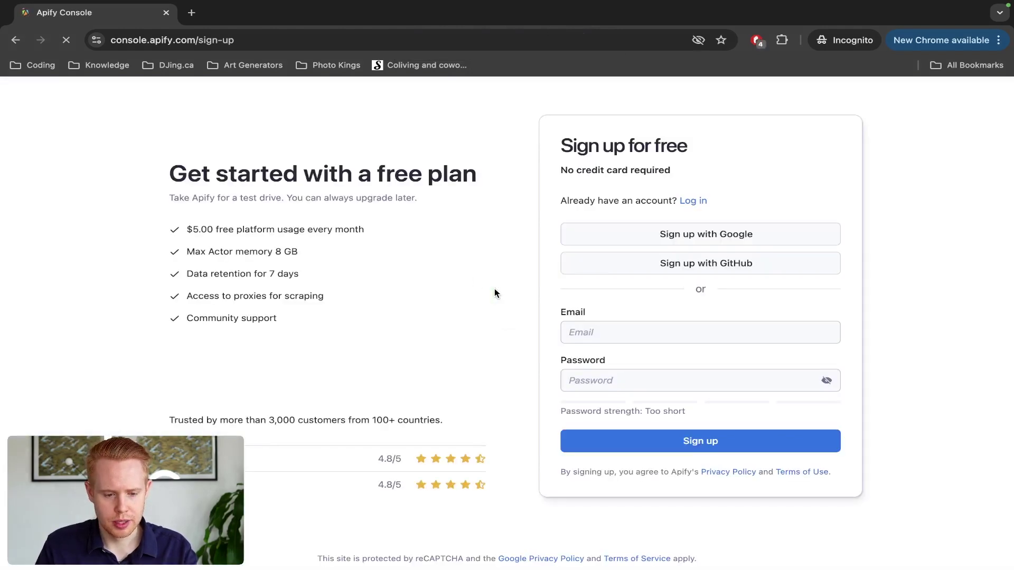
click(608, 348)
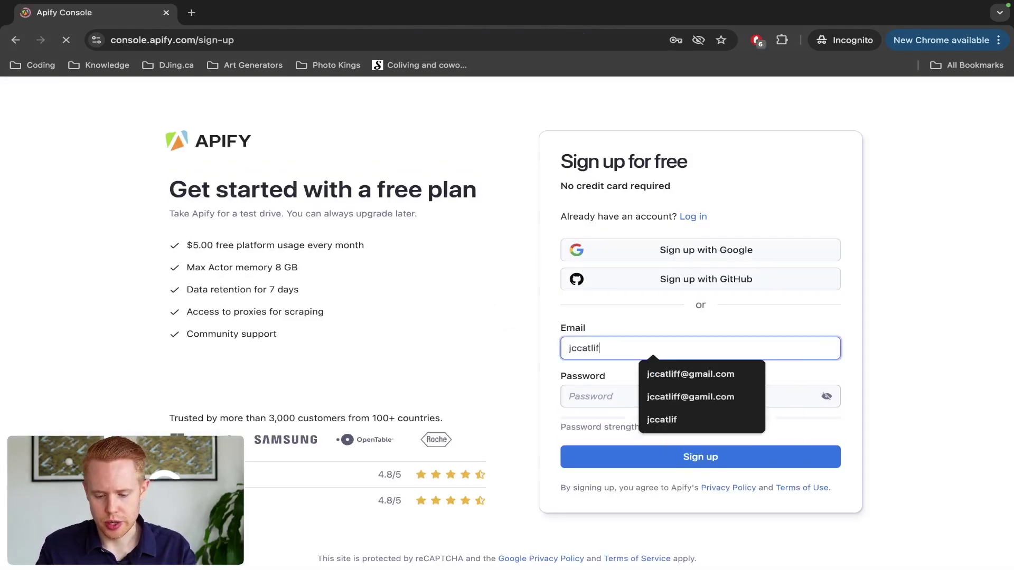
key(Tab)
text(•)
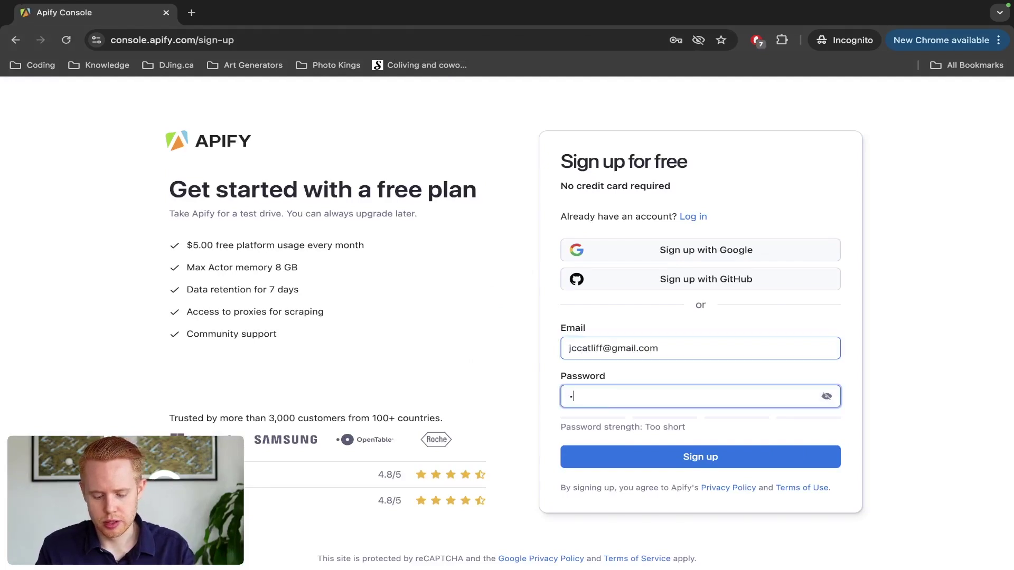
text(••••••)
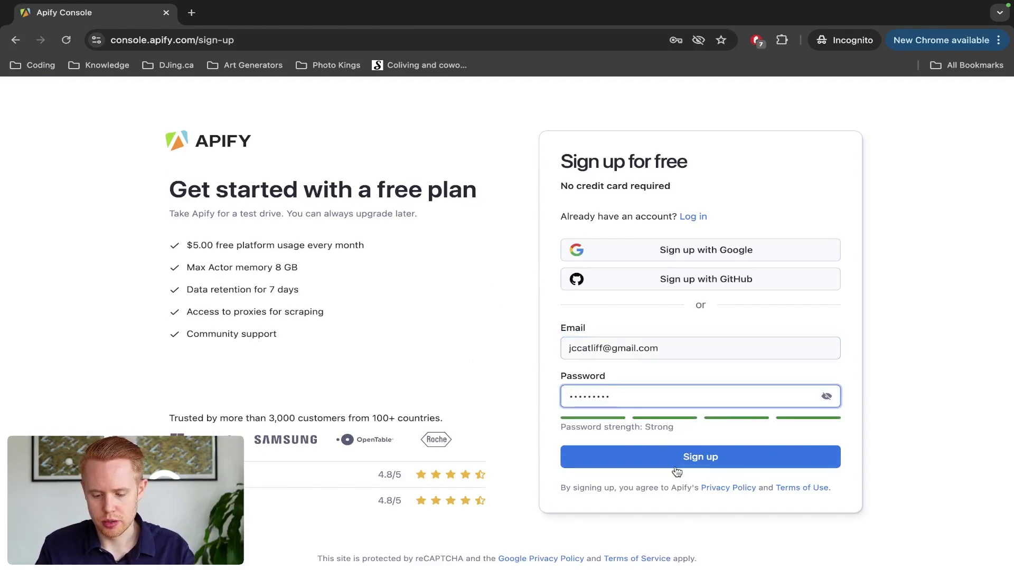
click(676, 468)
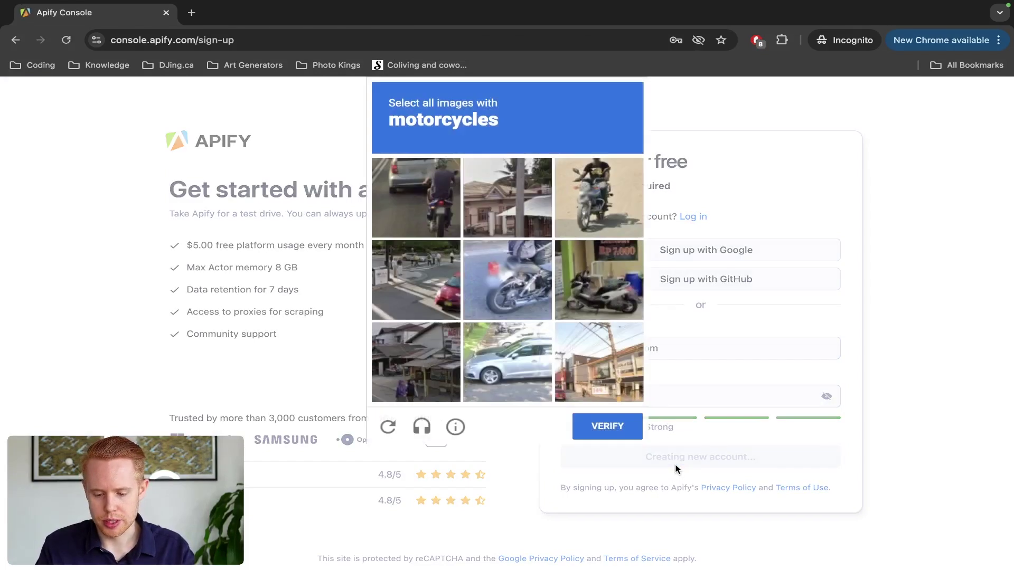
Step: Solve the reCAPTCHA by selecting the four motorcycle pictures and verifying
click(432, 226)
click(612, 218)
click(542, 253)
click(587, 270)
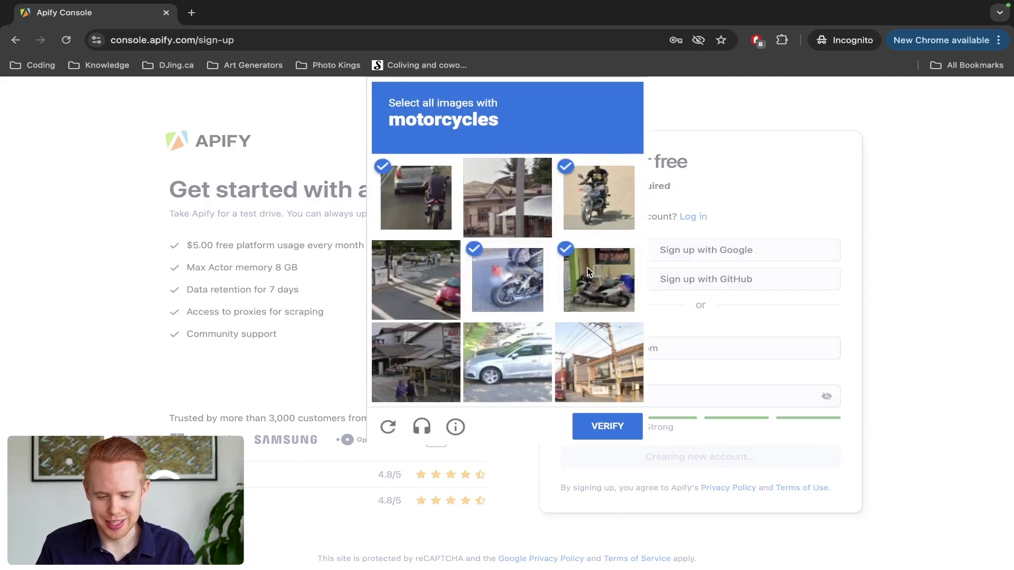
click(581, 427)
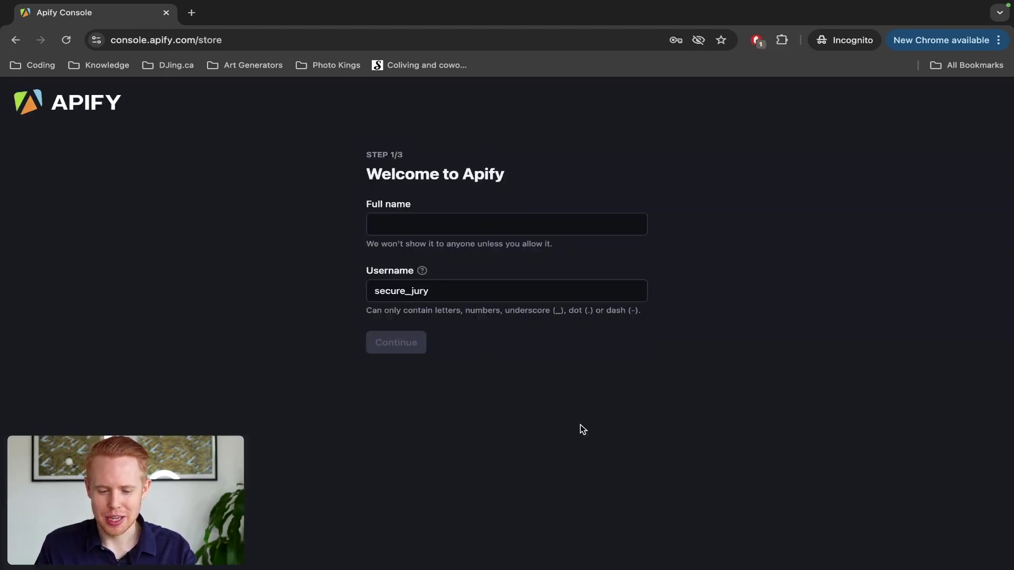
Step: Enter the user's full name, answer None for programming languages and Not sure yet for integrations
click(451, 232)
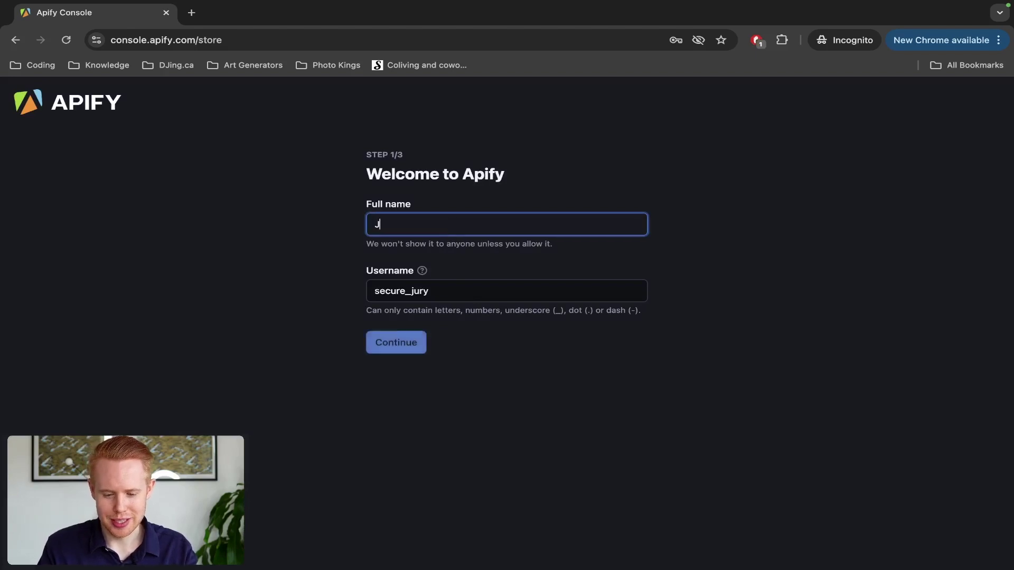
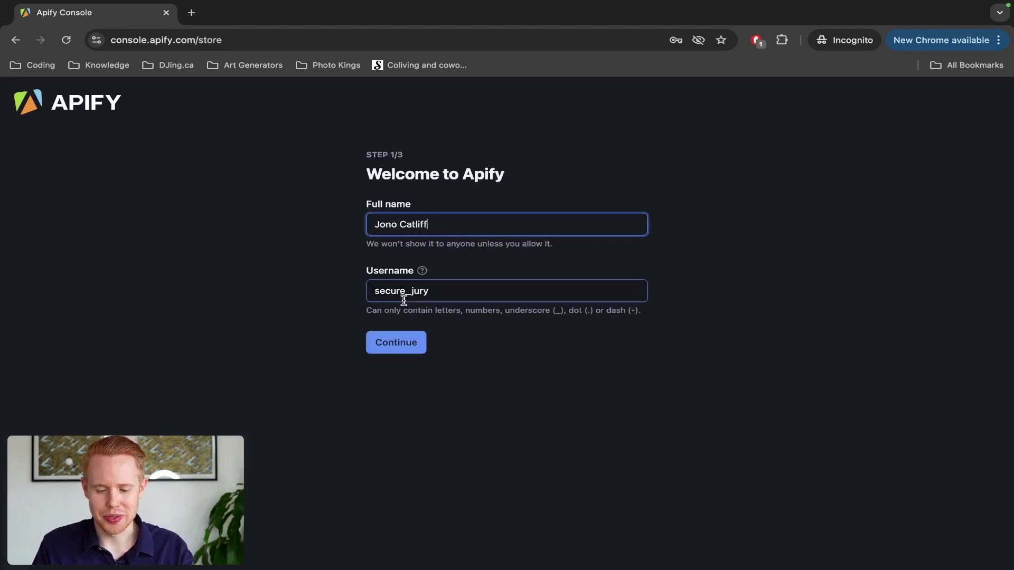
click(391, 346)
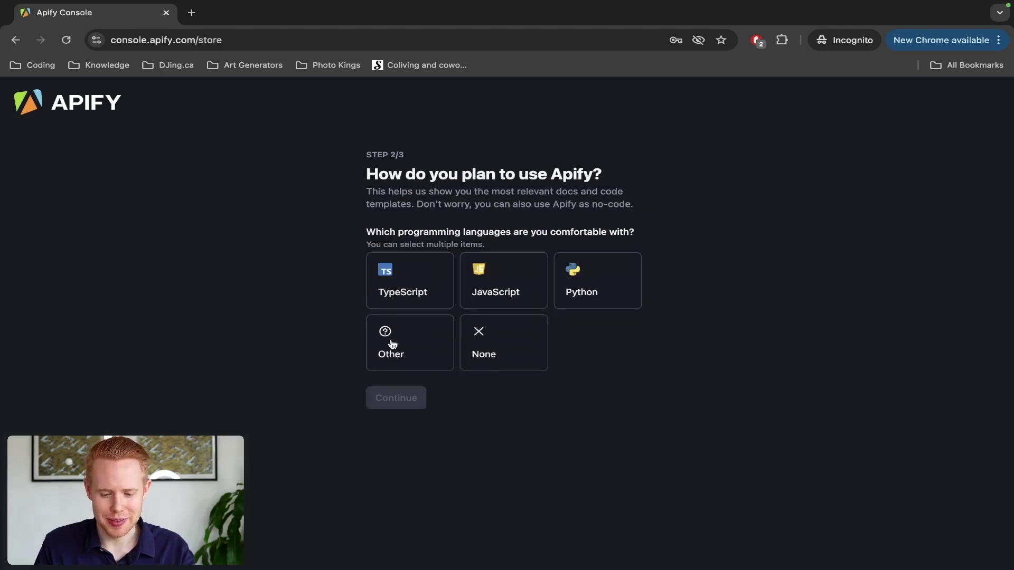
click(521, 360)
click(402, 404)
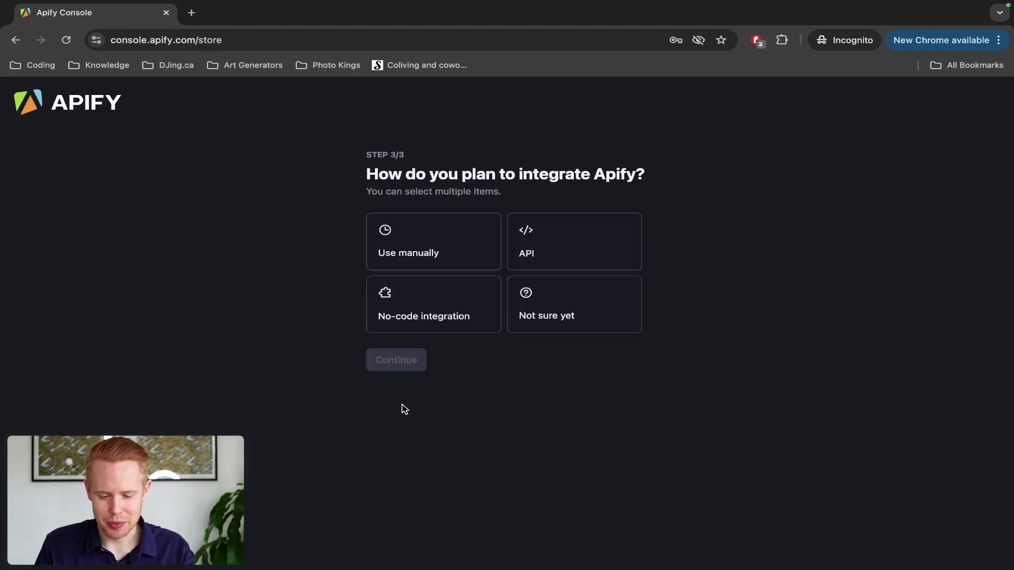
click(543, 299)
click(401, 359)
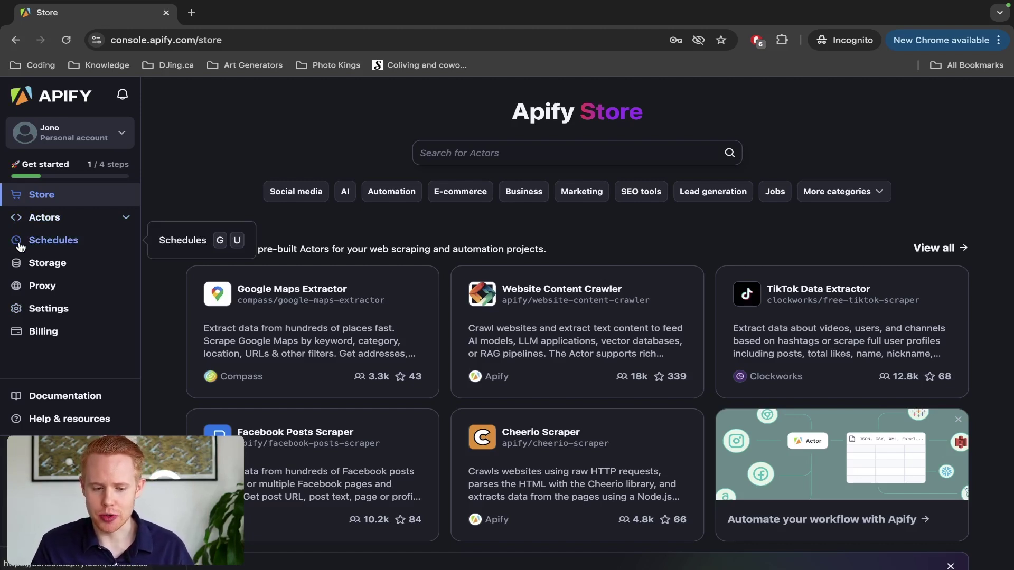
click(83, 143)
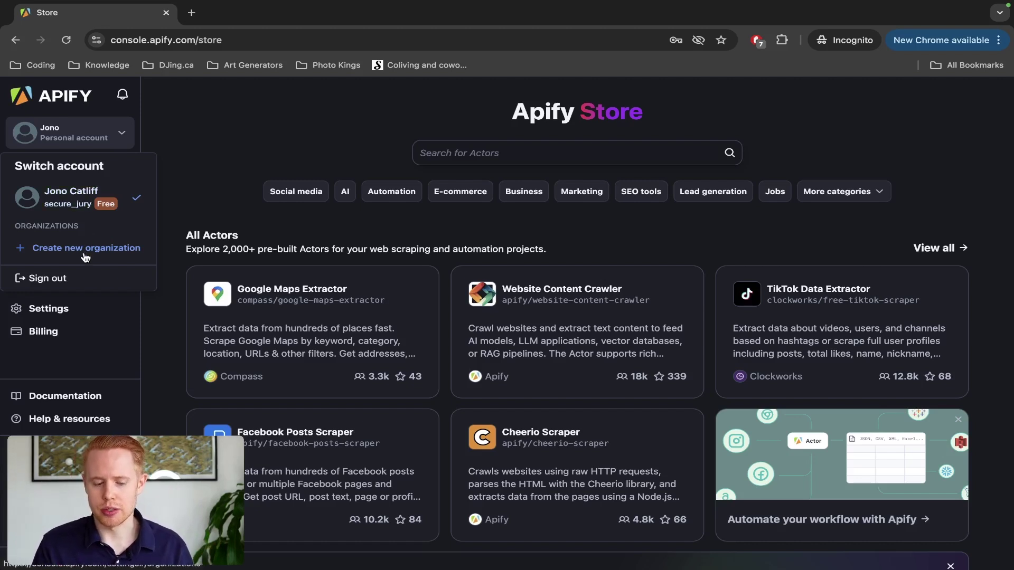
click(229, 175)
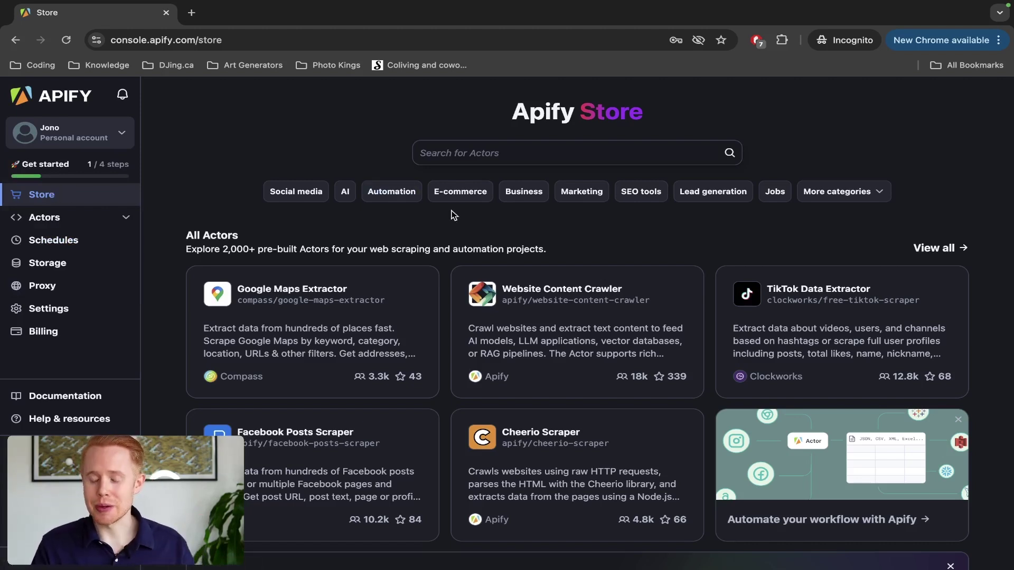
scroll(467, 216, down, 4)
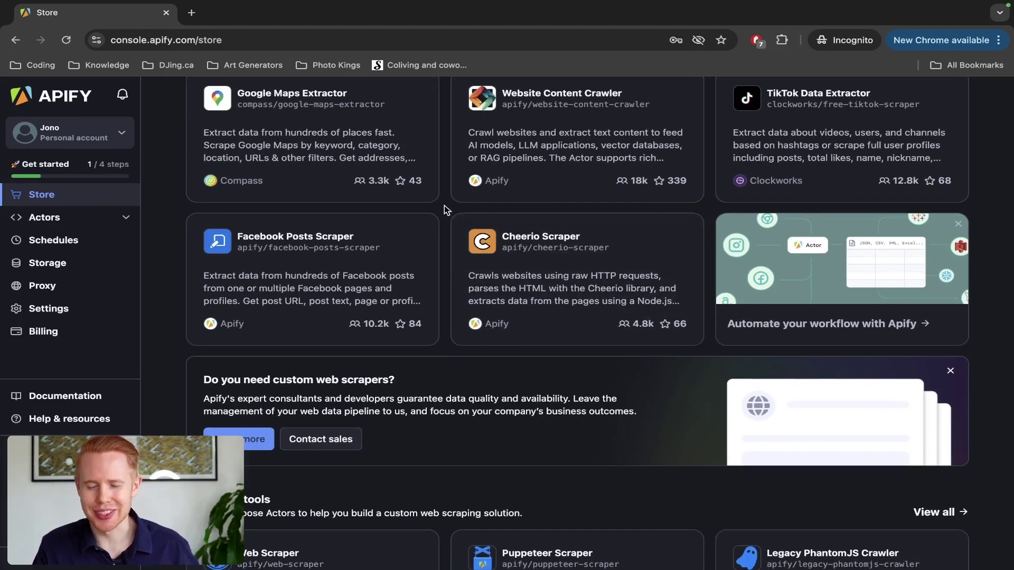
scroll(445, 209, up, 4)
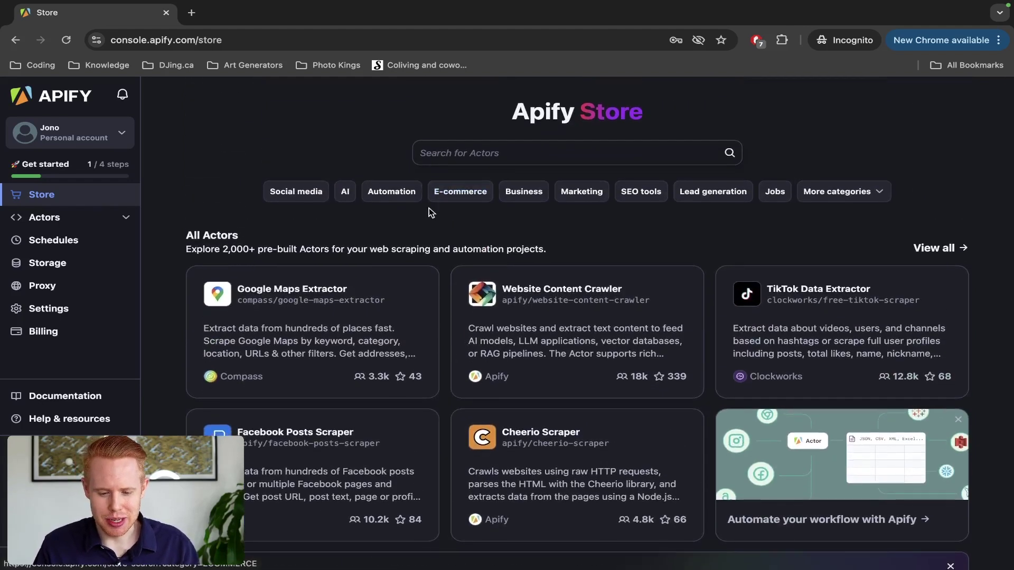
Step: Browse the Store's Social media Actors, then switch the category filter to AI
click(299, 193)
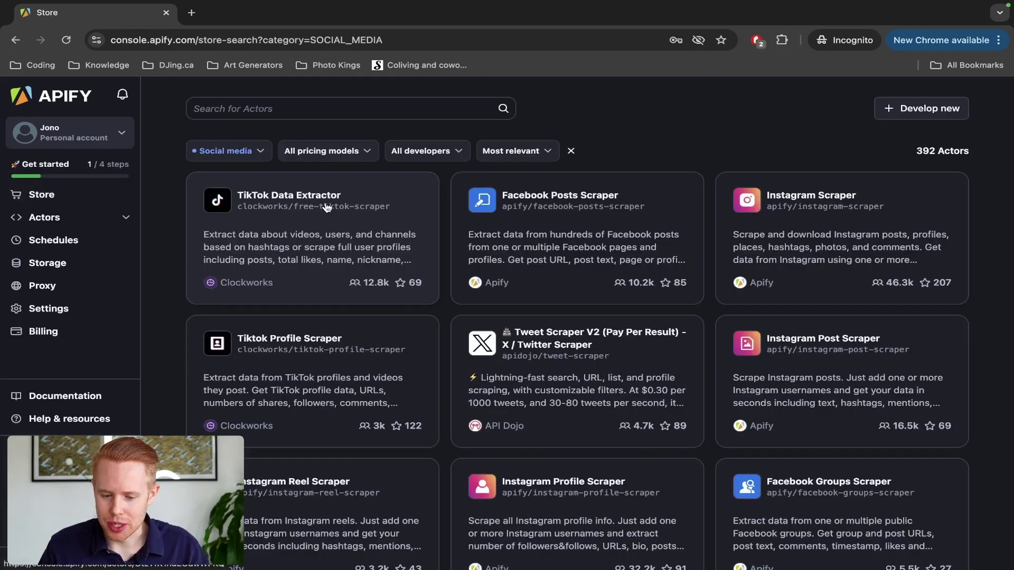
scroll(442, 227, down, 10)
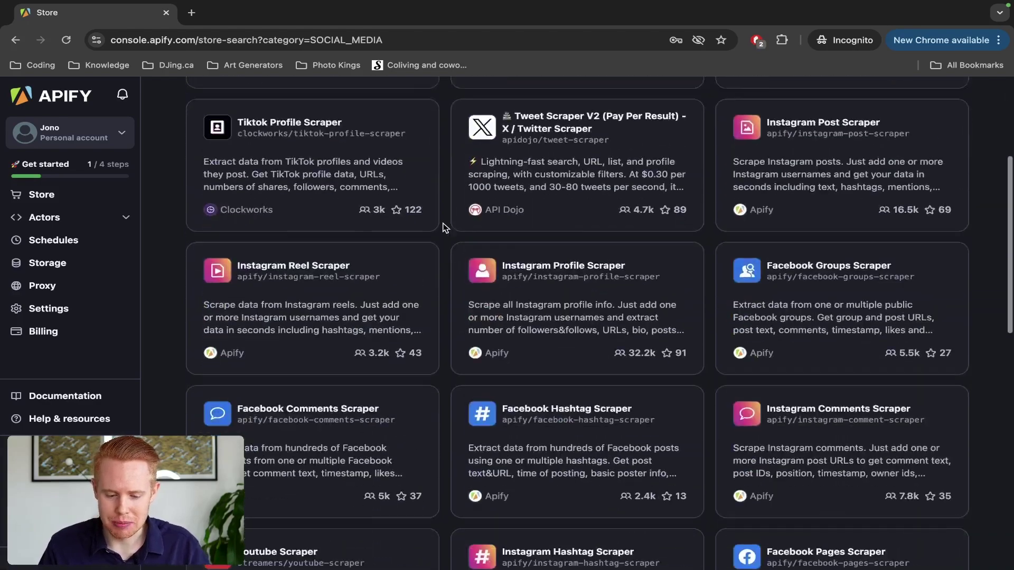
scroll(442, 227, up, 10)
scroll(442, 227, down, 1)
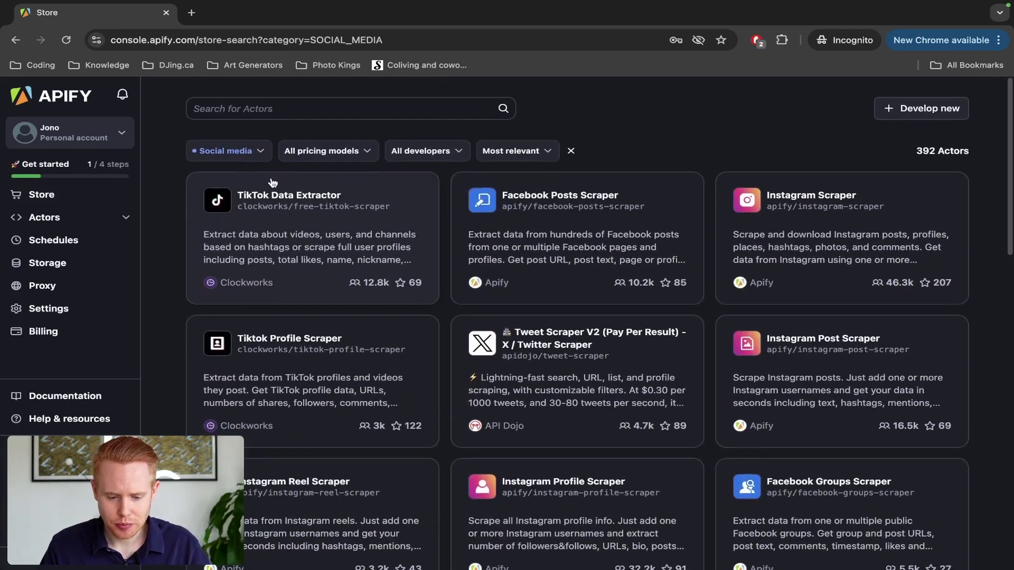
click(252, 152)
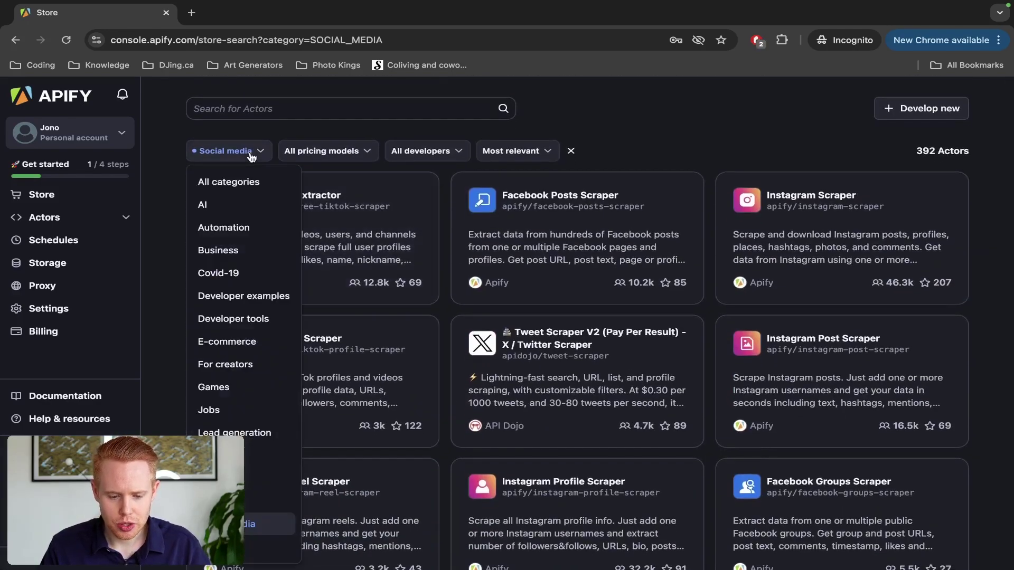
click(239, 206)
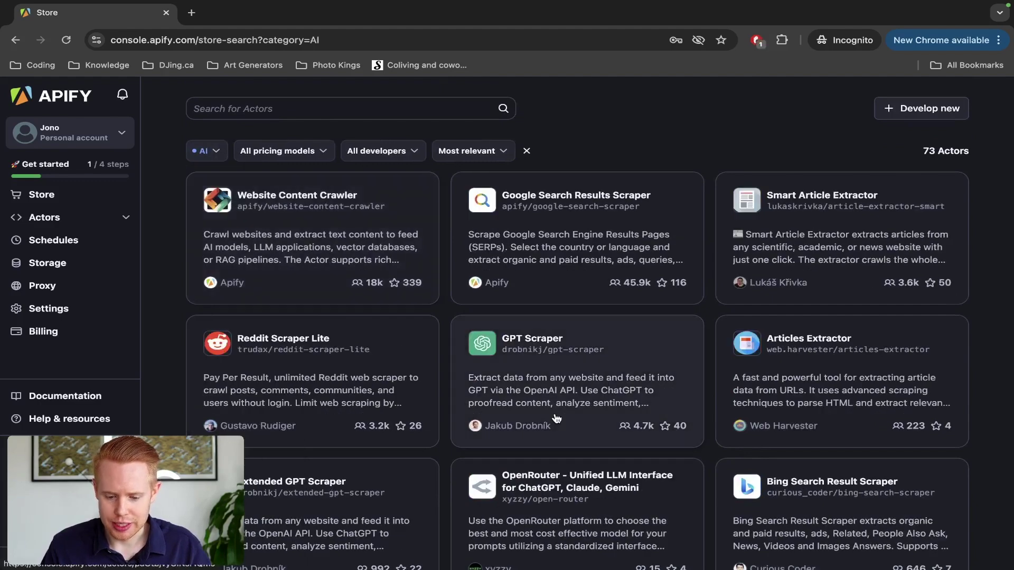
scroll(554, 403, down, 5)
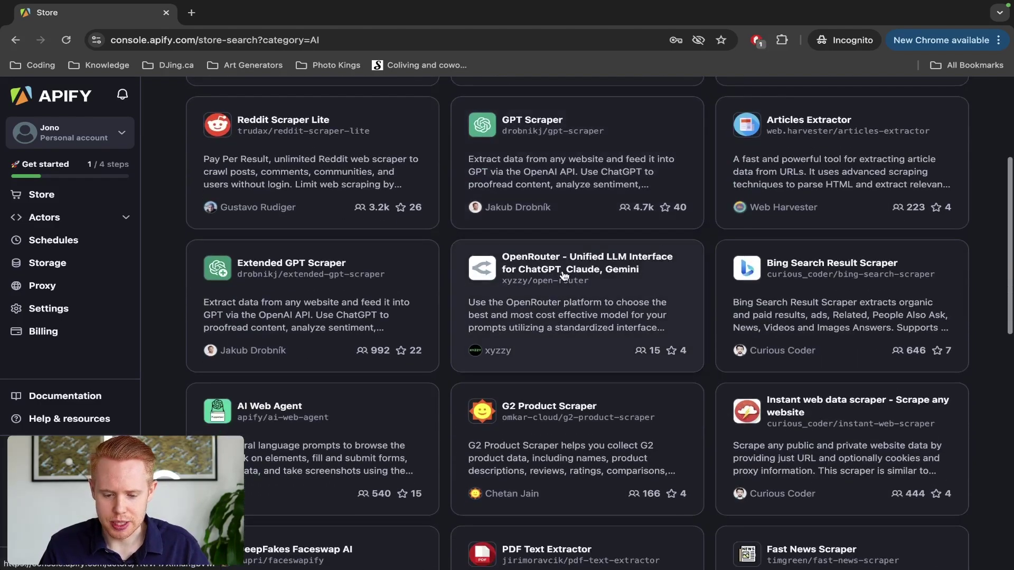
scroll(564, 275, down, 5)
scroll(562, 274, up, 10)
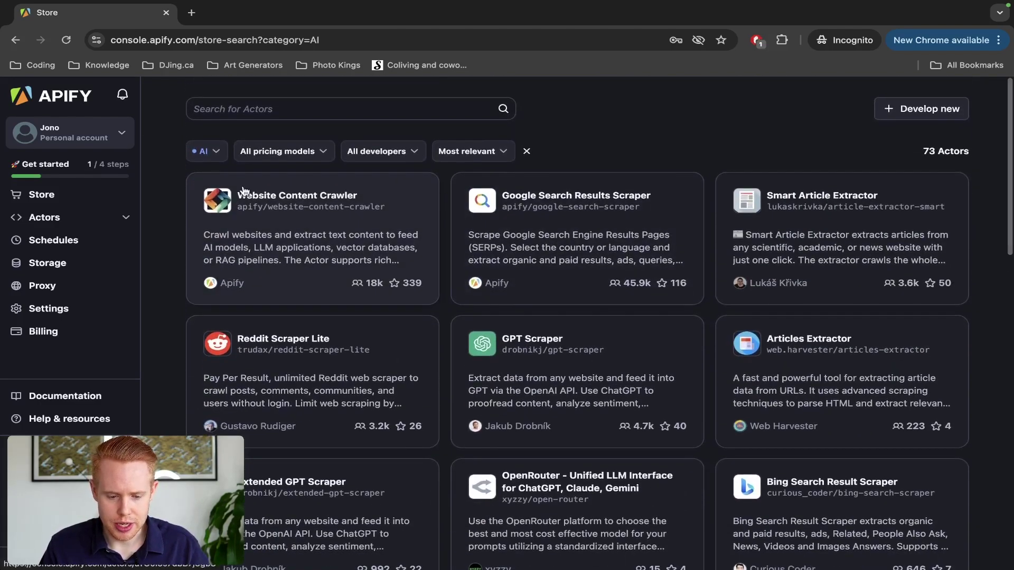
Step: Switch the category to Jobs, then clear the filter to show all 2,068 Actors
click(217, 151)
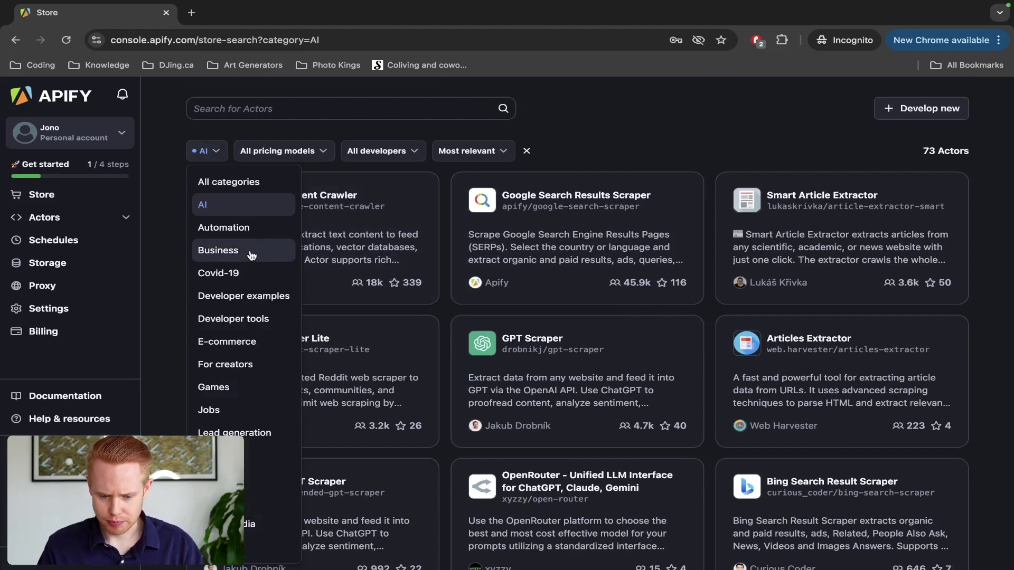
click(224, 410)
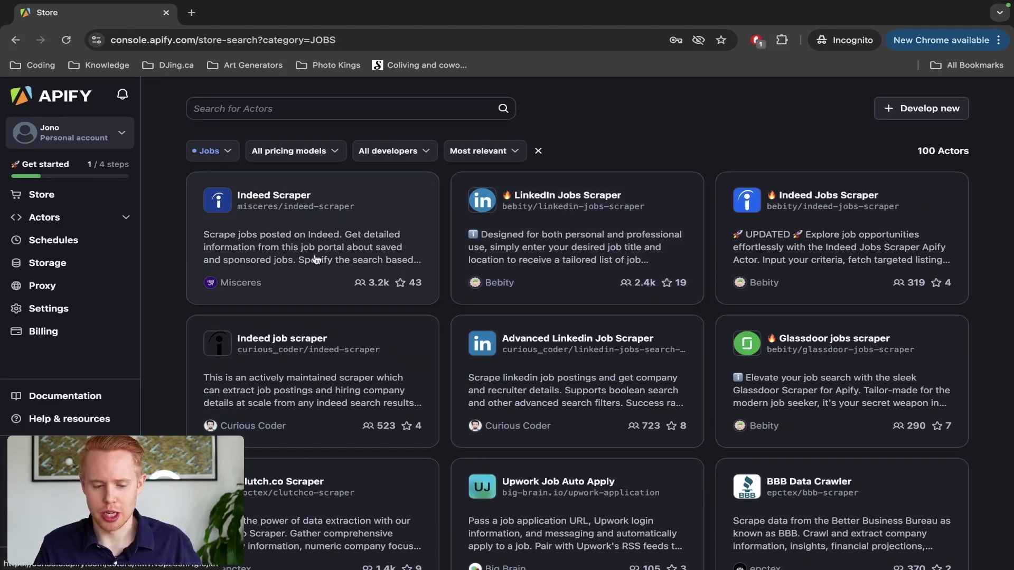
click(190, 151)
click(232, 181)
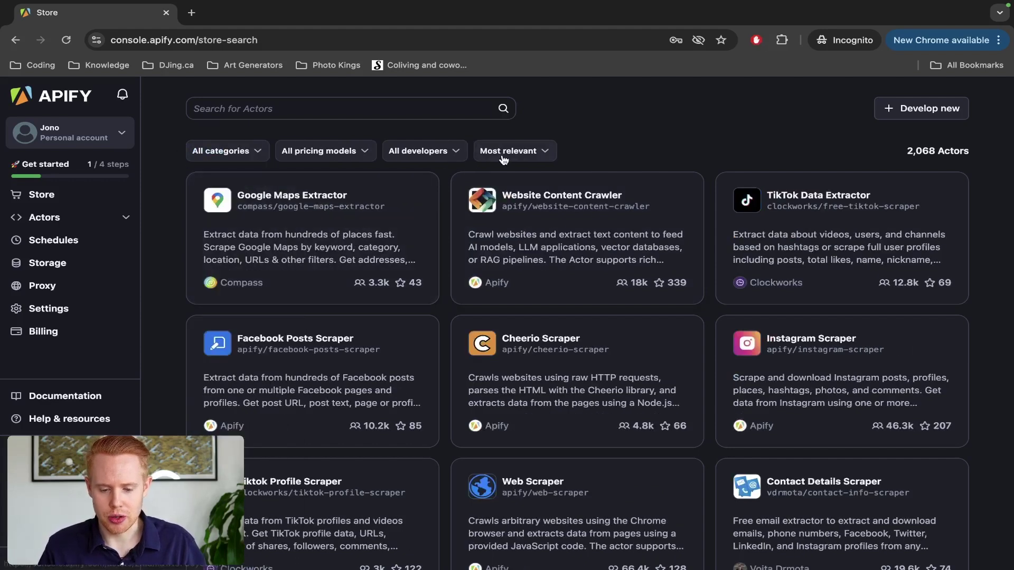
Step: Sort Store Actors by Popular and open the top Google Maps Scraper card in a background tab
click(505, 159)
click(517, 207)
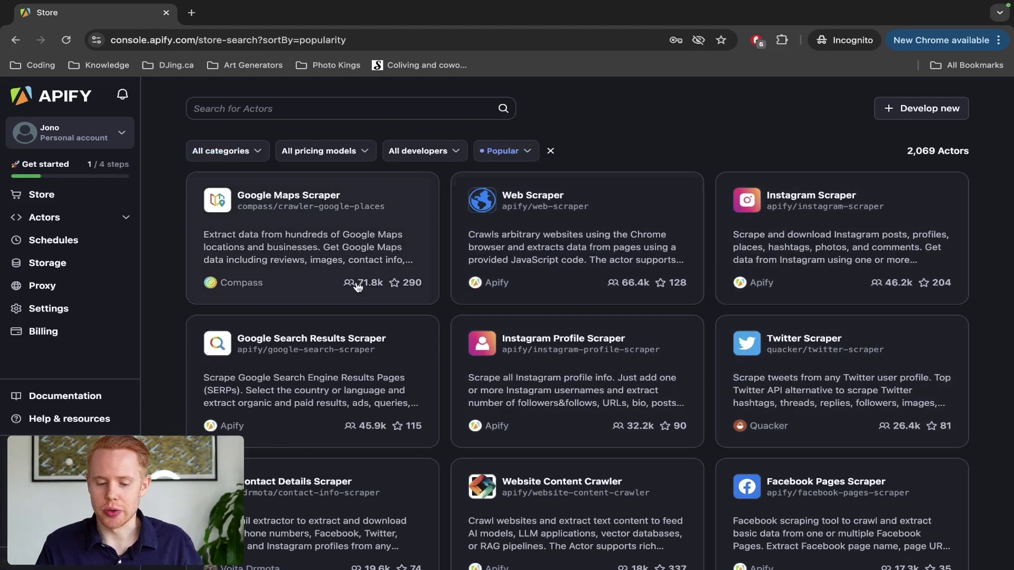
scroll(317, 291, down, 1)
scroll(318, 294, down, 1)
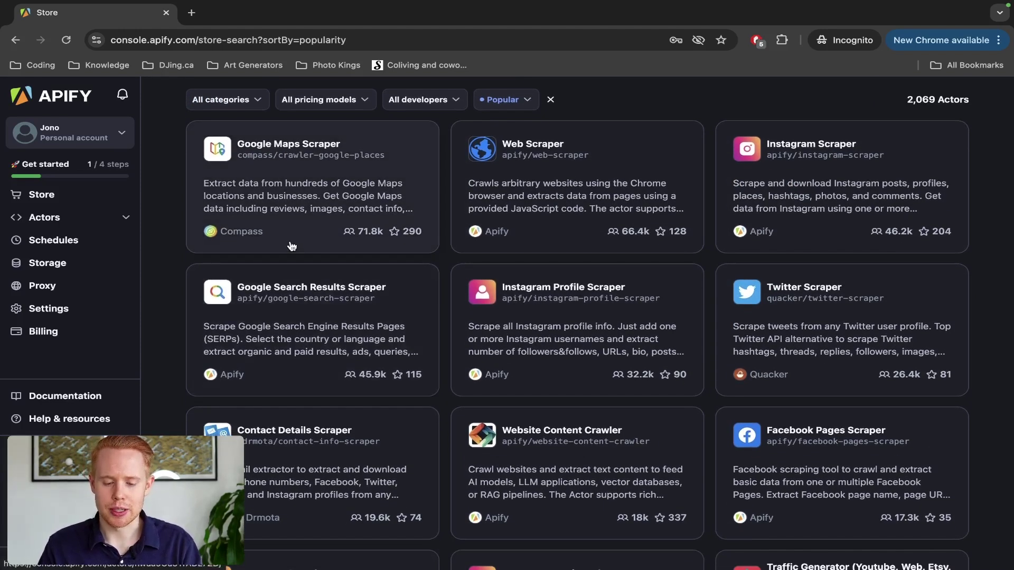
scroll(292, 246, up, 5)
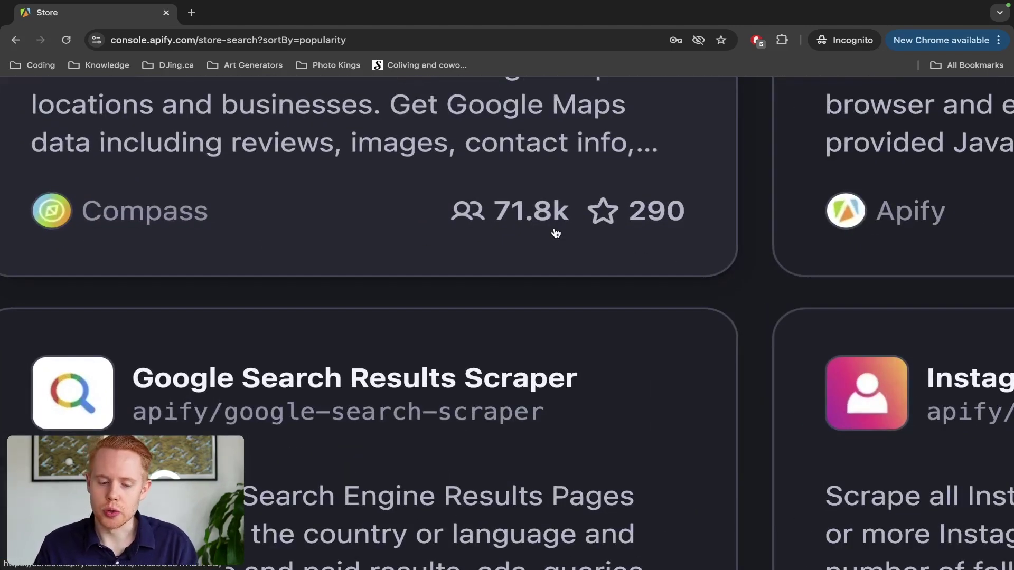
scroll(556, 233, down, 5)
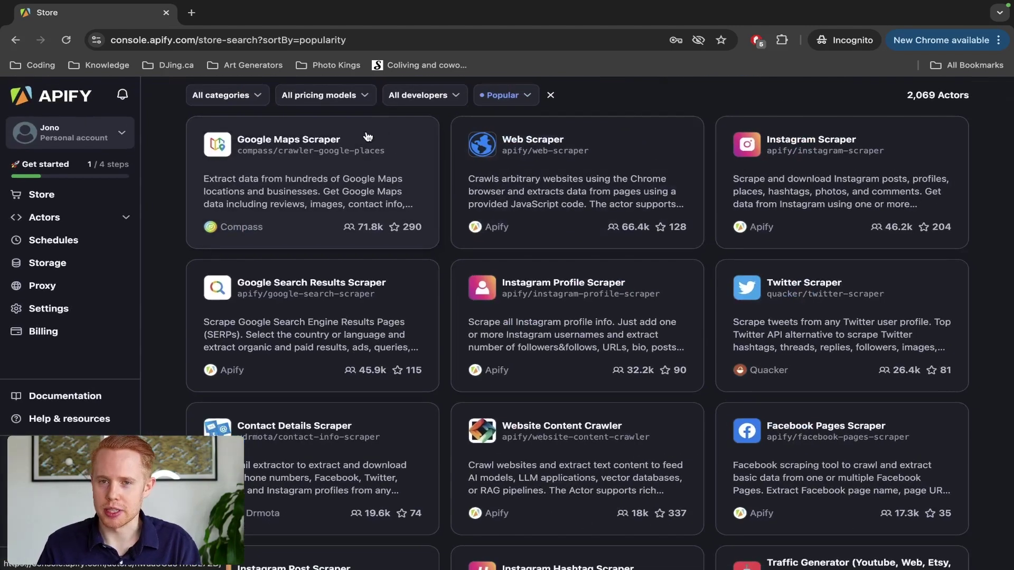
middle_click(351, 183)
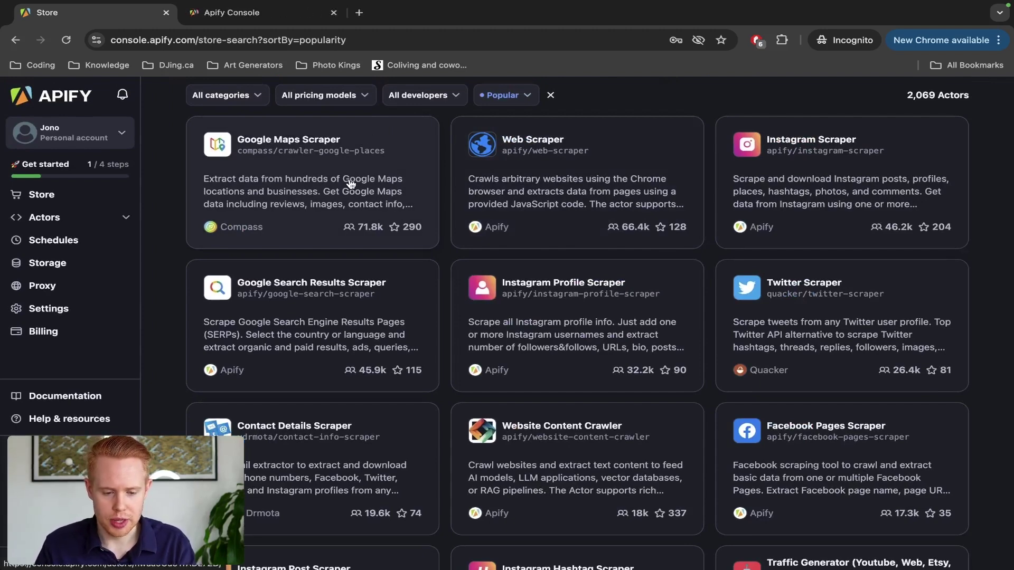
Step: Switch to the Google Maps Scraper tab, glance back at the Store, then return to the scraper
key(ctrl+Tab)
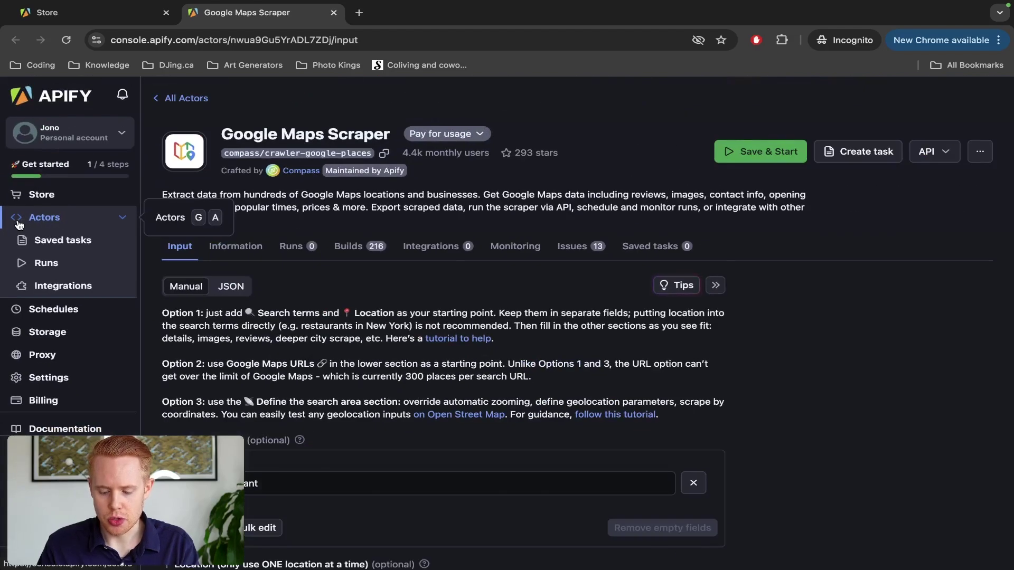
key(ctrl+1)
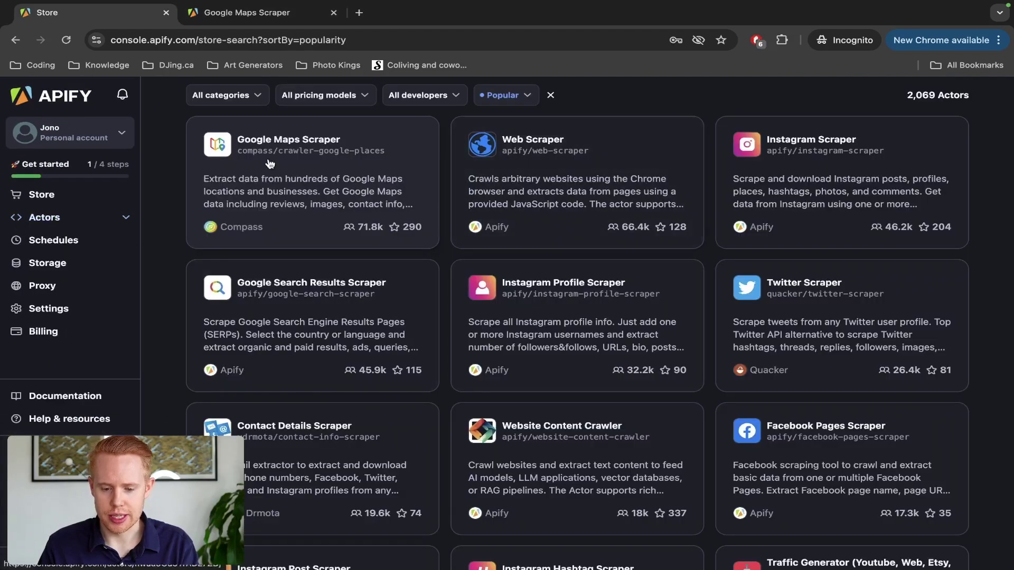
key(ctrl+2)
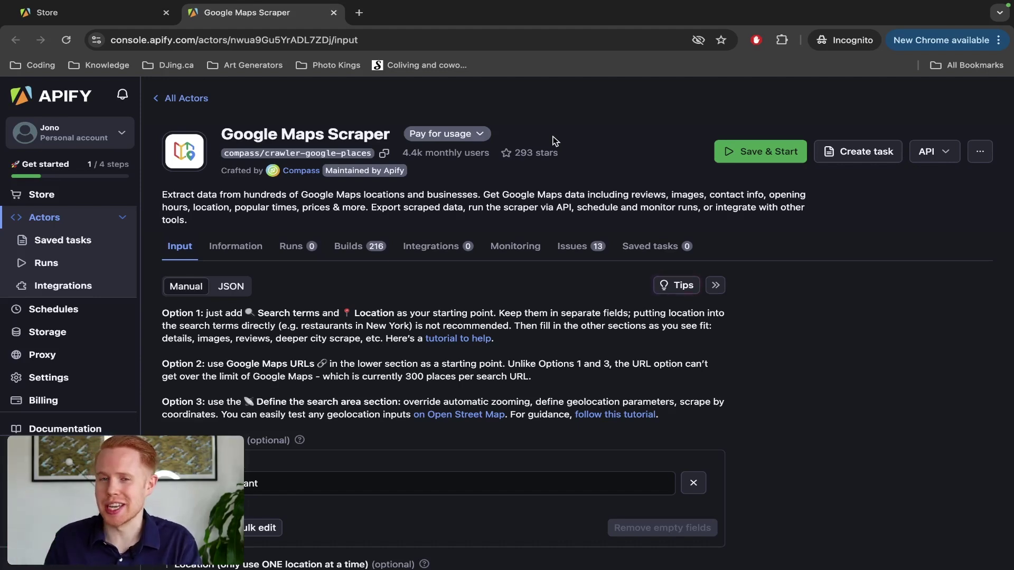
key(ctrl+Left)
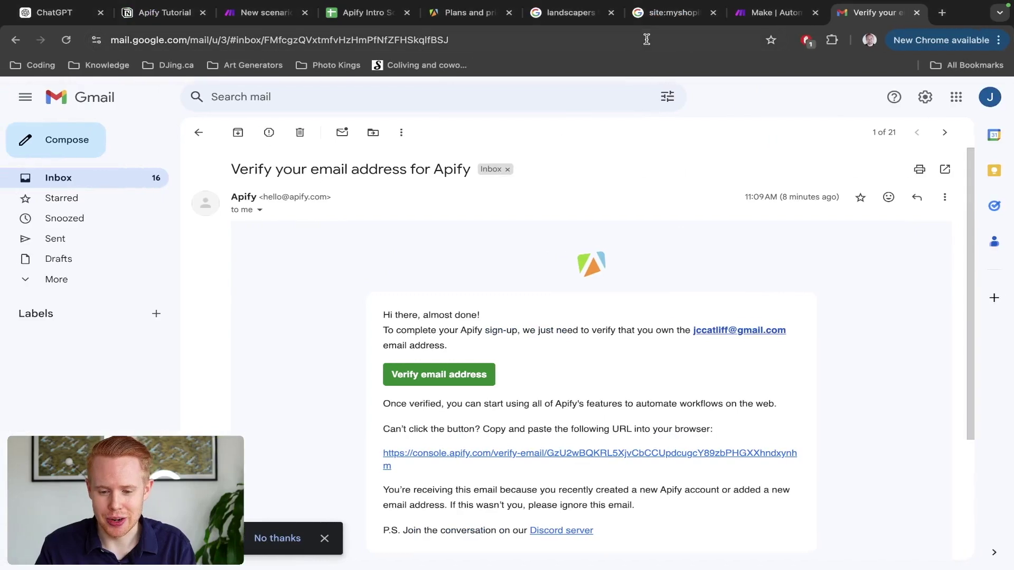
click(568, 16)
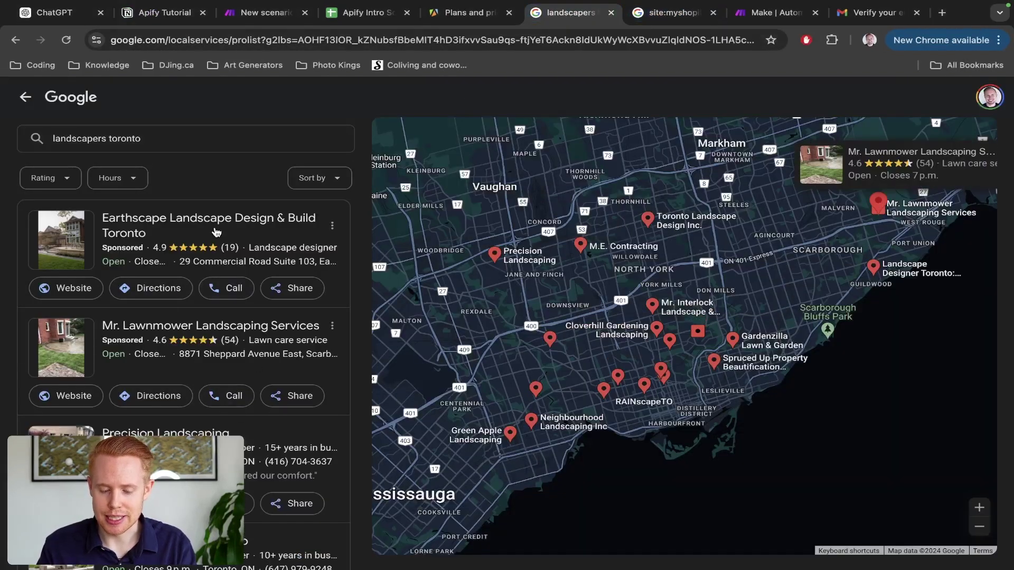
scroll(216, 232, down, 1)
scroll(216, 232, down, 5)
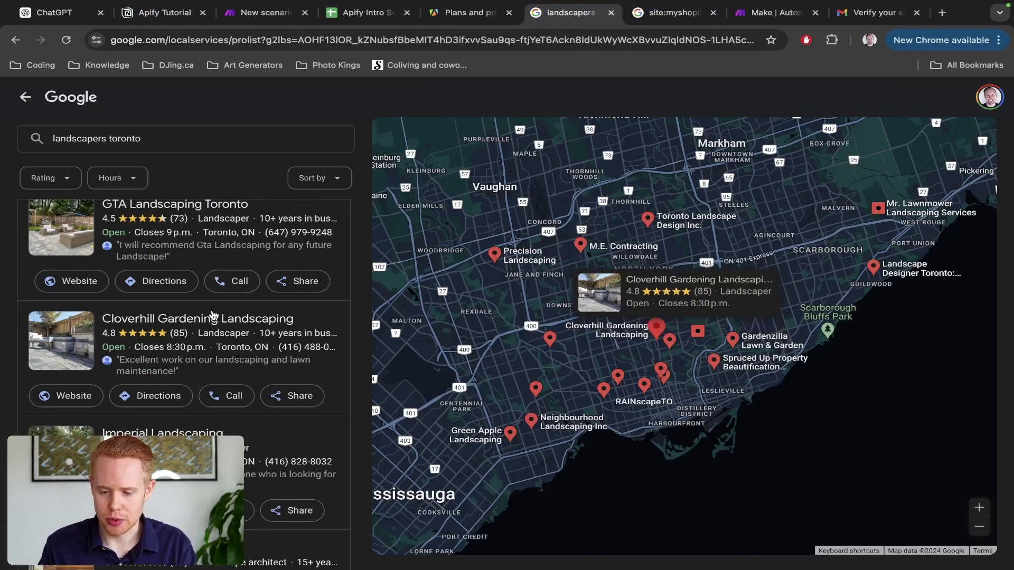
key(ctrl+Right)
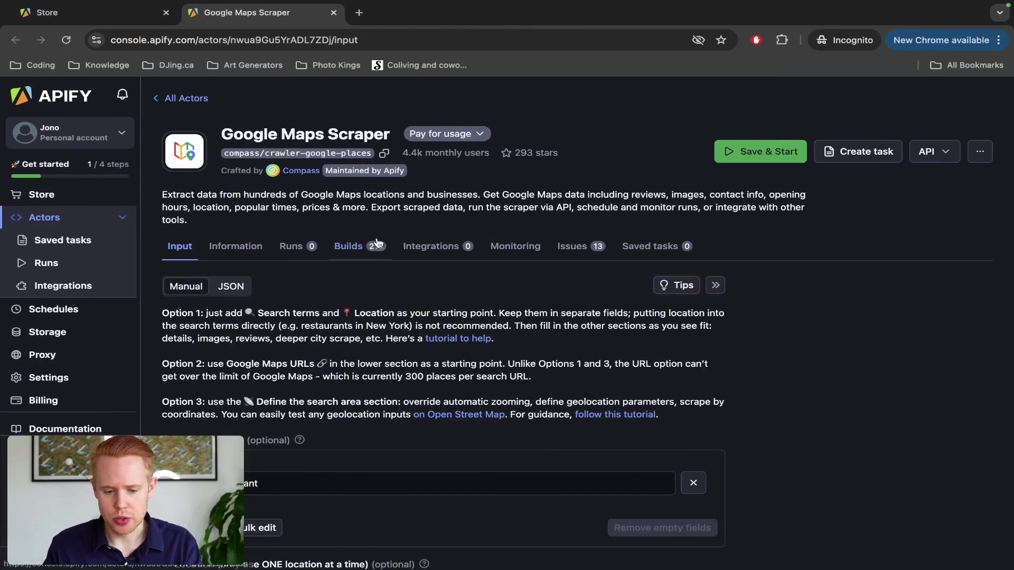
drag(165, 196, 211, 220)
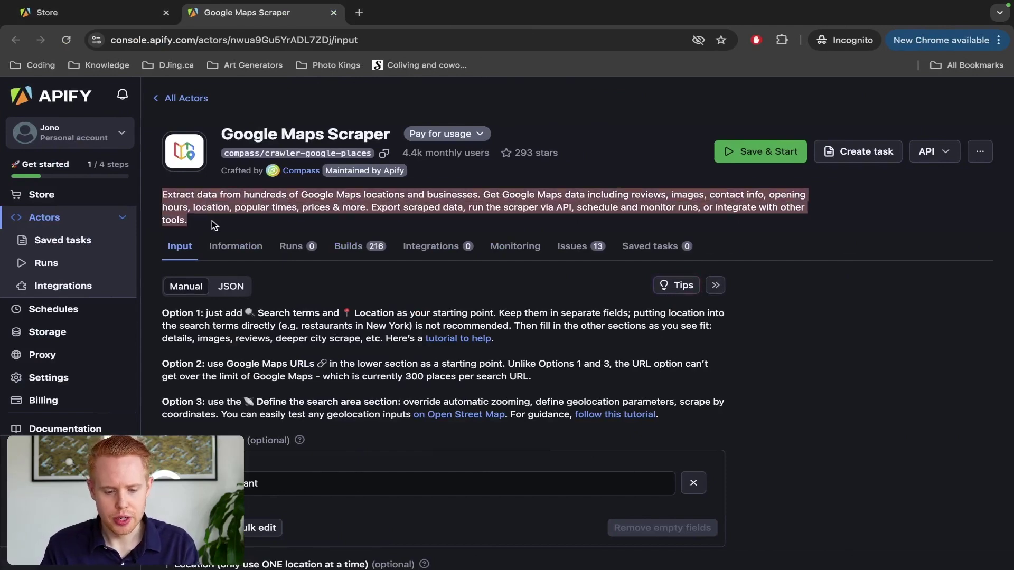
scroll(214, 227, down, 2)
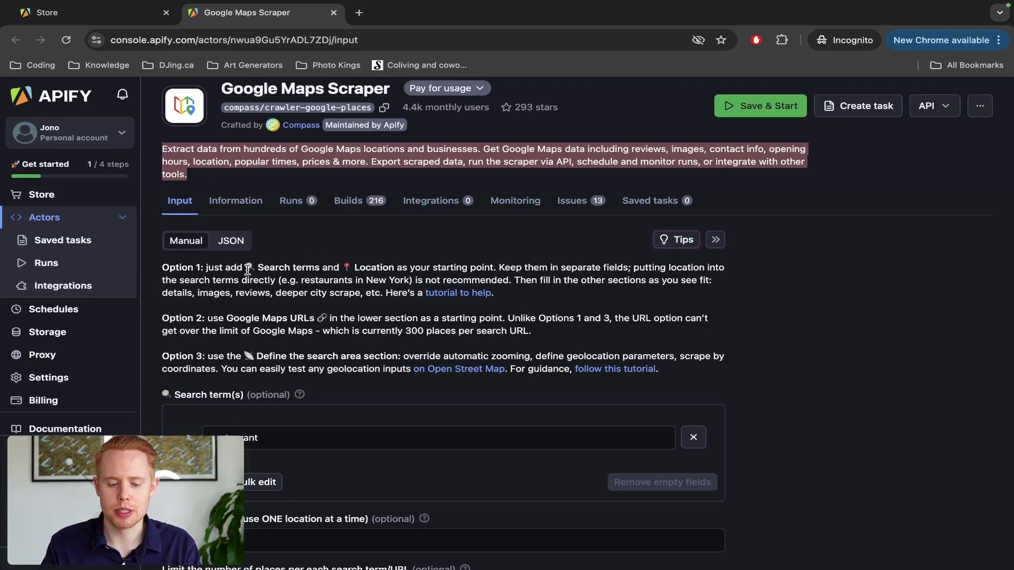
scroll(247, 269, down, 5)
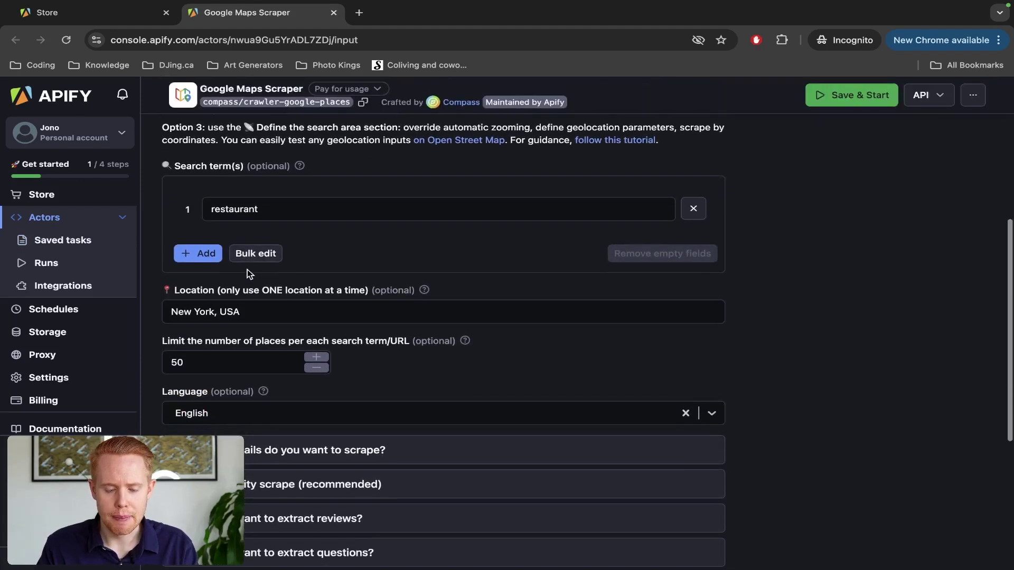
scroll(247, 270, up, 3)
scroll(247, 269, up, 2)
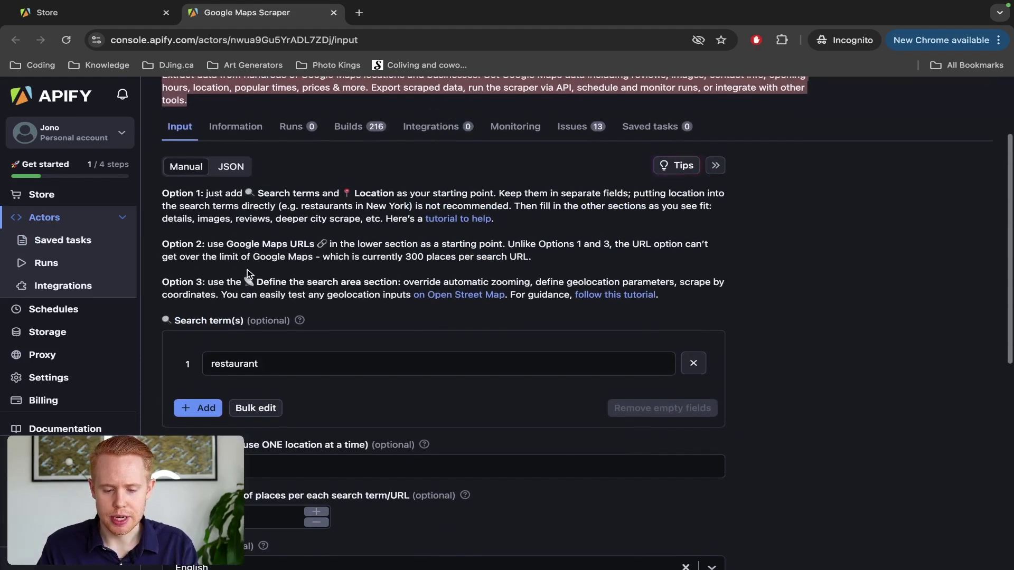
scroll(285, 241, up, 1)
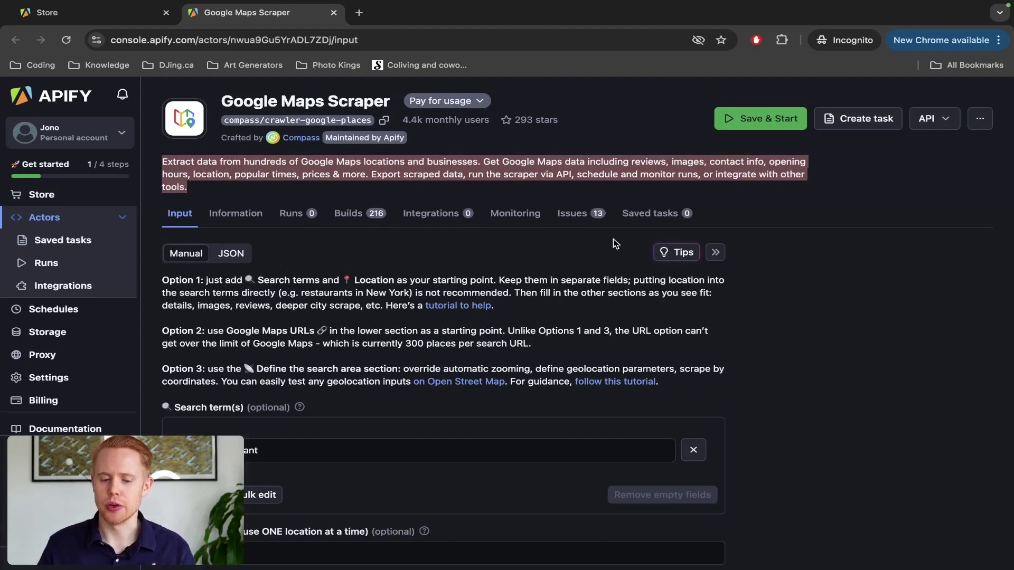
key(ctrl+Left)
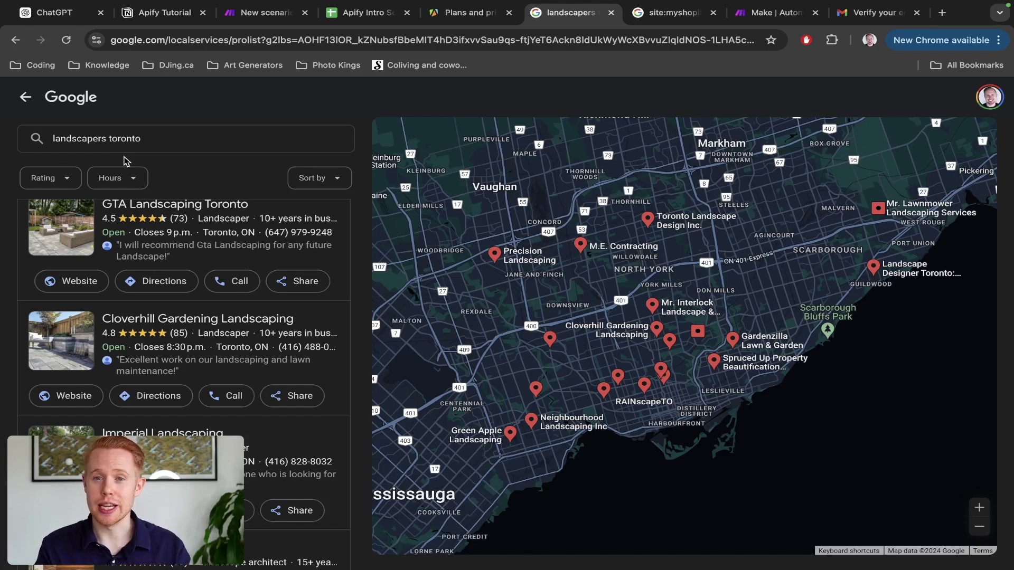
key(ctrl+Right)
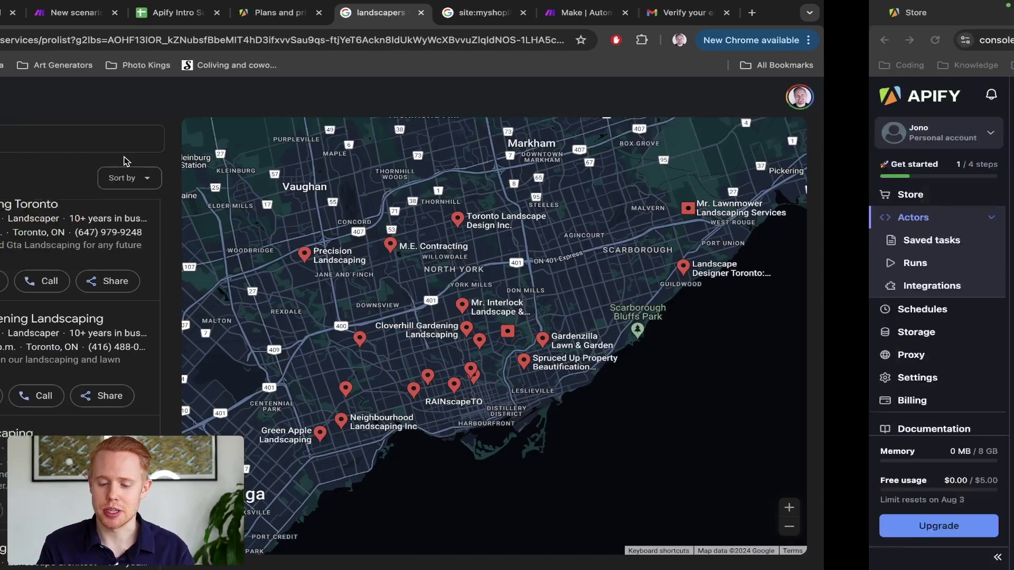
scroll(325, 332, down, 2)
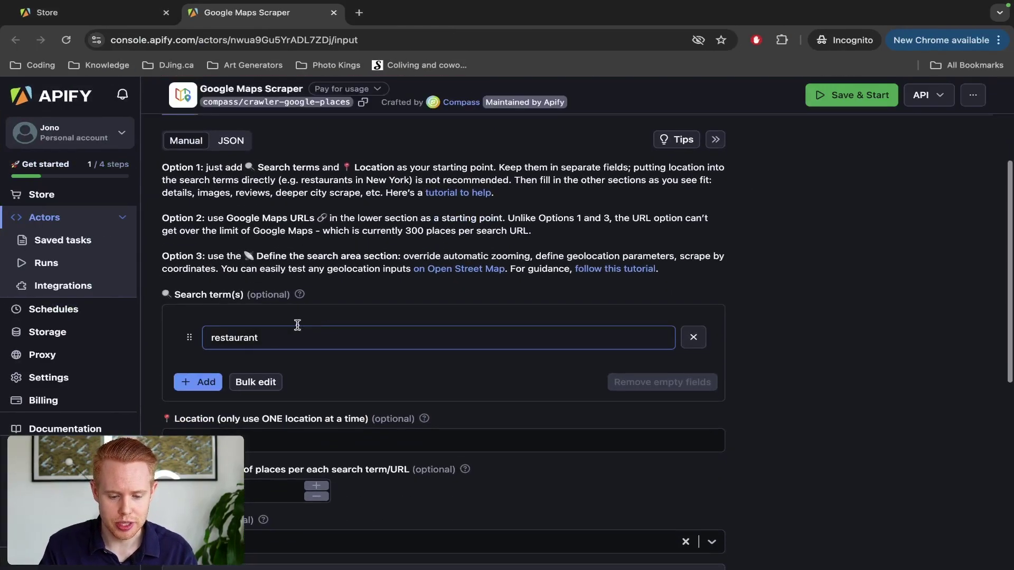
Step: Replace the restaurant search term with 'landscapers toronto'
click(243, 333)
double_click(243, 334)
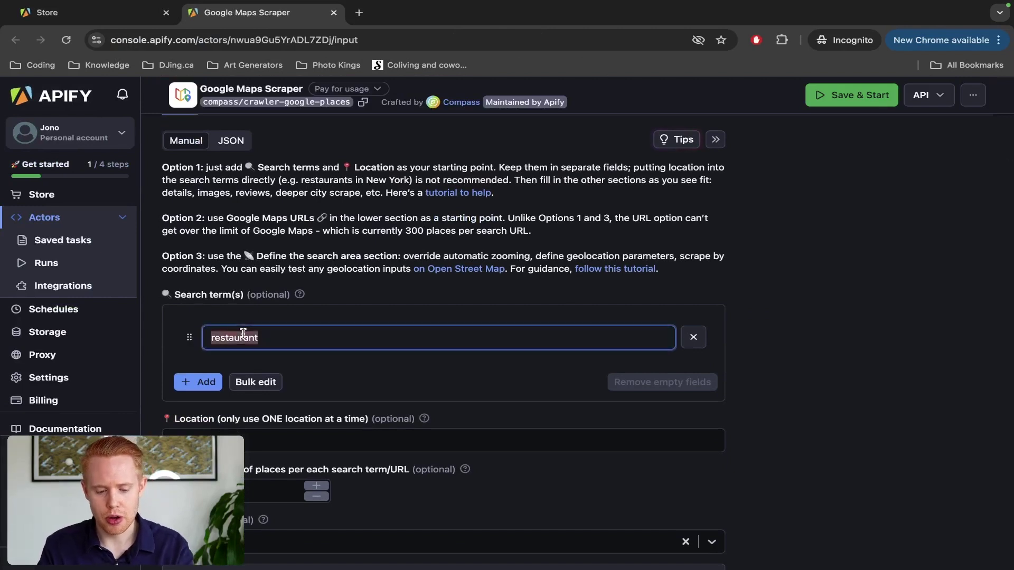
text(lanscapers)
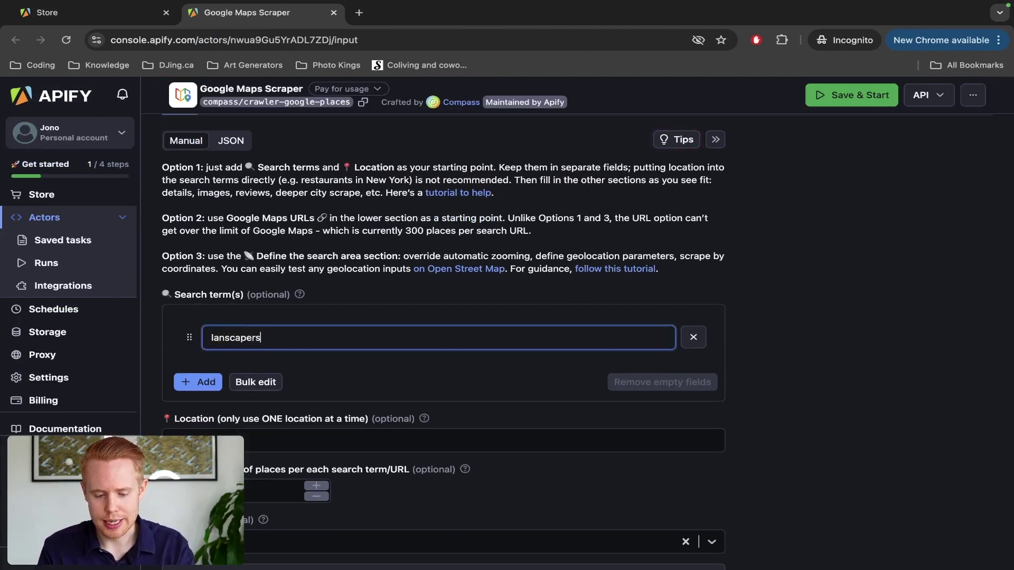
key(alt+BackSpace)
text(land)
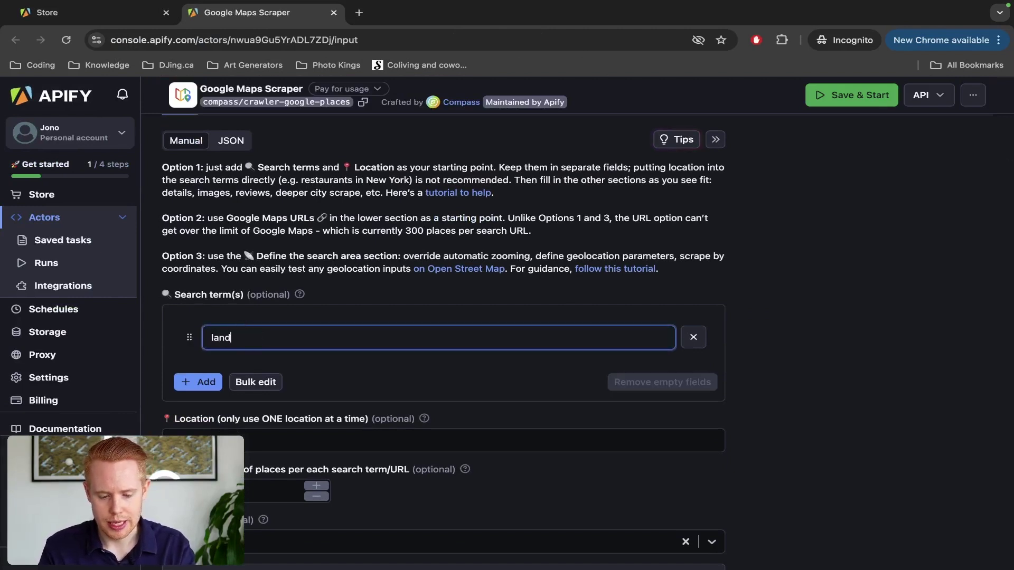
text(scapers toronto)
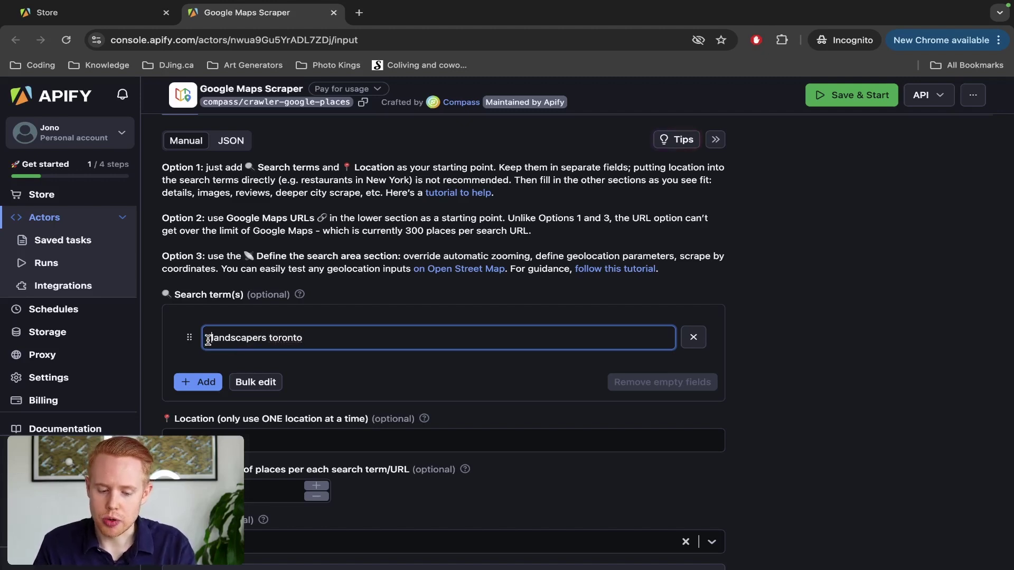
drag(207, 340, 323, 339)
scroll(324, 341, down, 3)
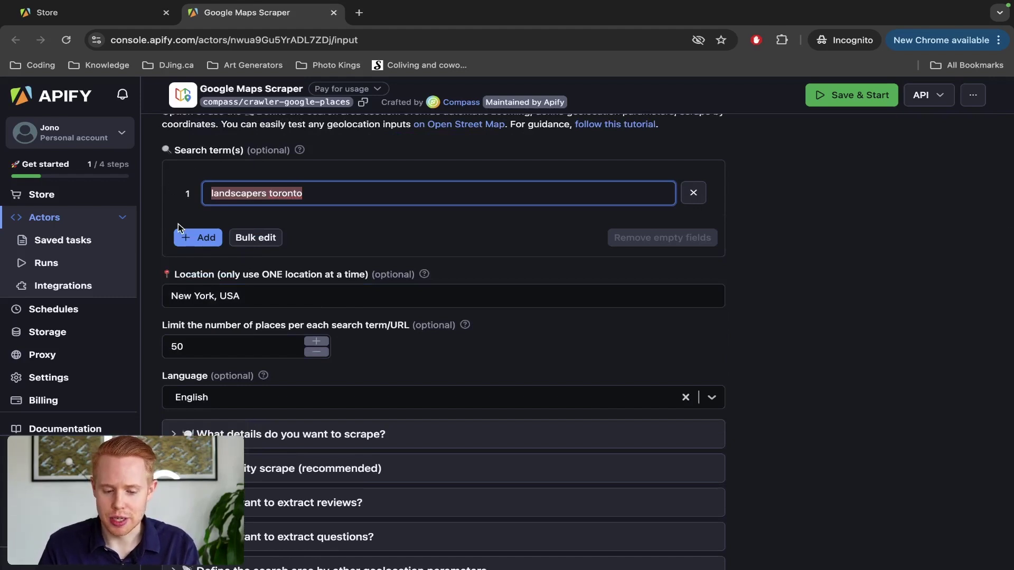
scroll(181, 224, down, 1)
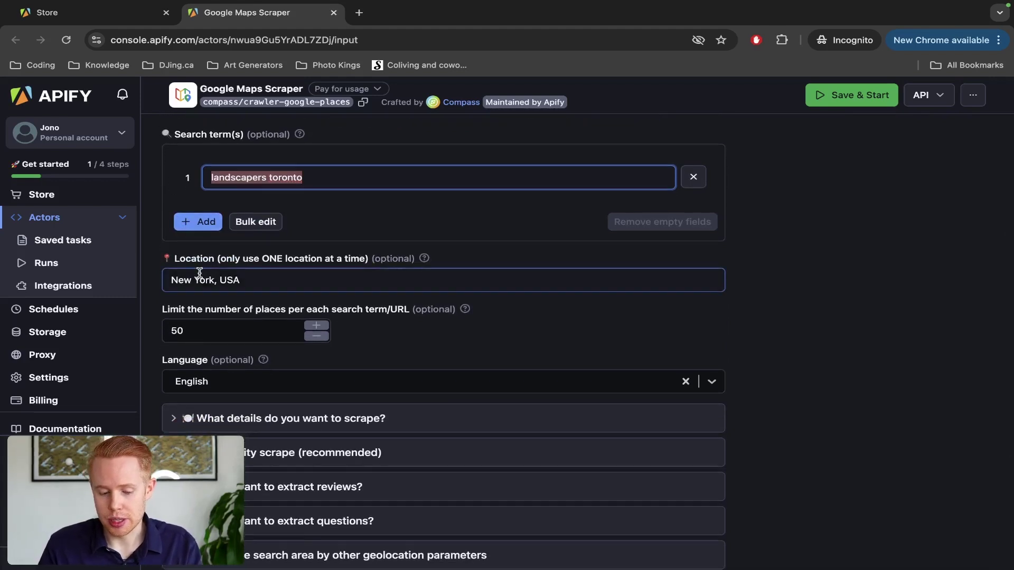
Step: Change the location from New York, USA to Toronto, Ontario, Canada
click(214, 280)
drag(214, 280, 172, 280)
text(T)
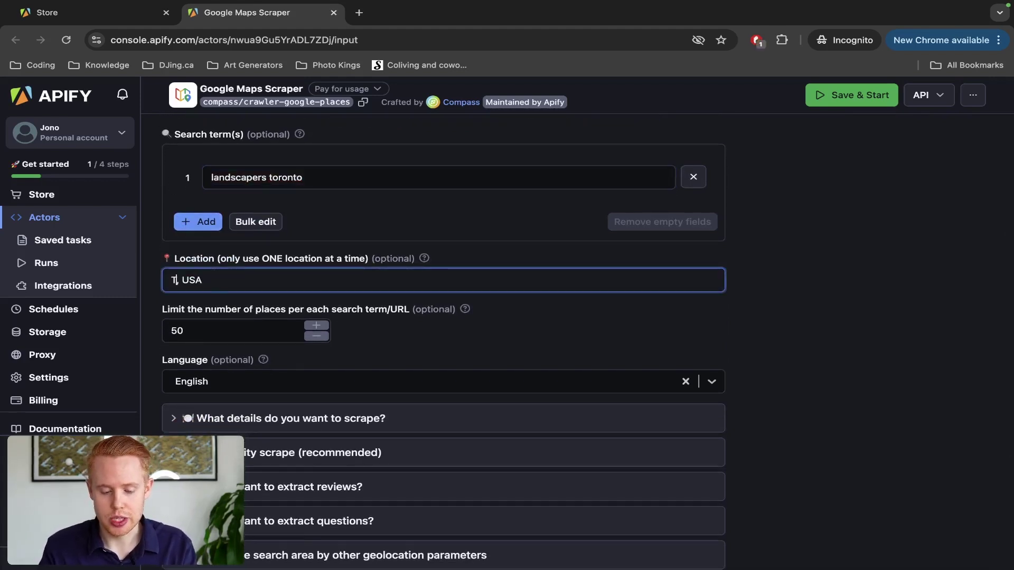
text(oronto)
double_click(214, 280)
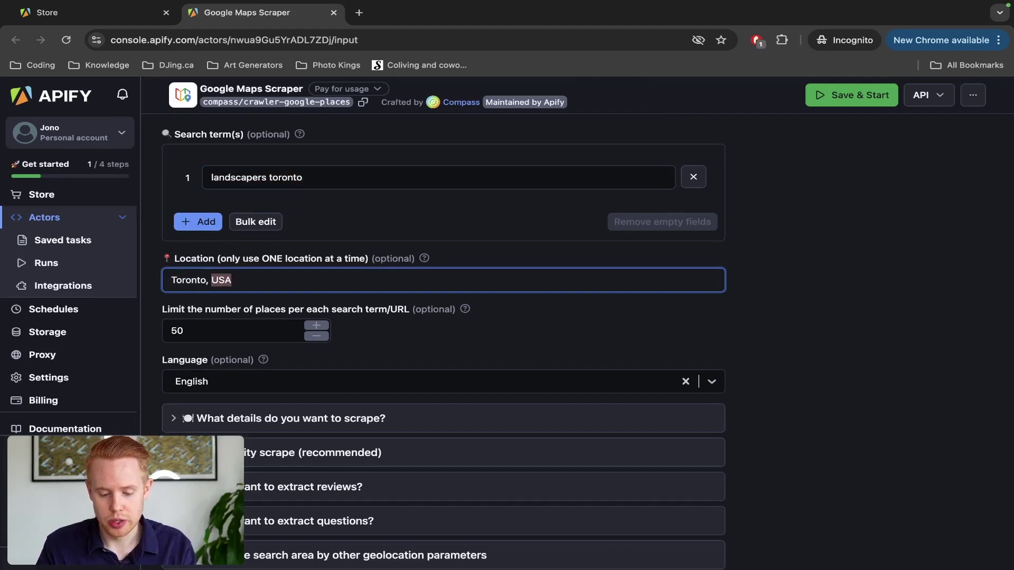
text(Canda)
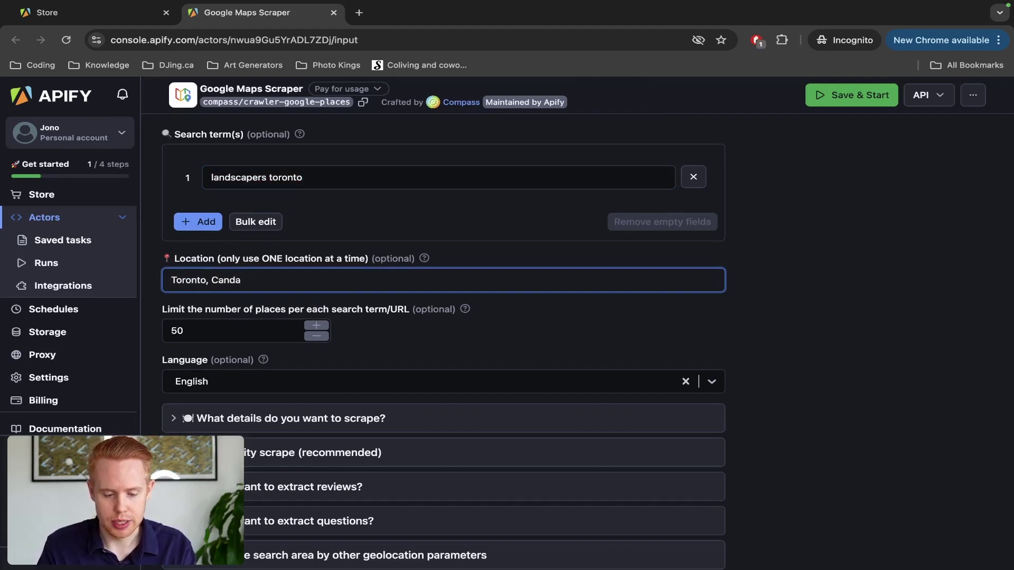
key(BackSpace)
key(BackSpace)
text(ada)
text(Ontario,)
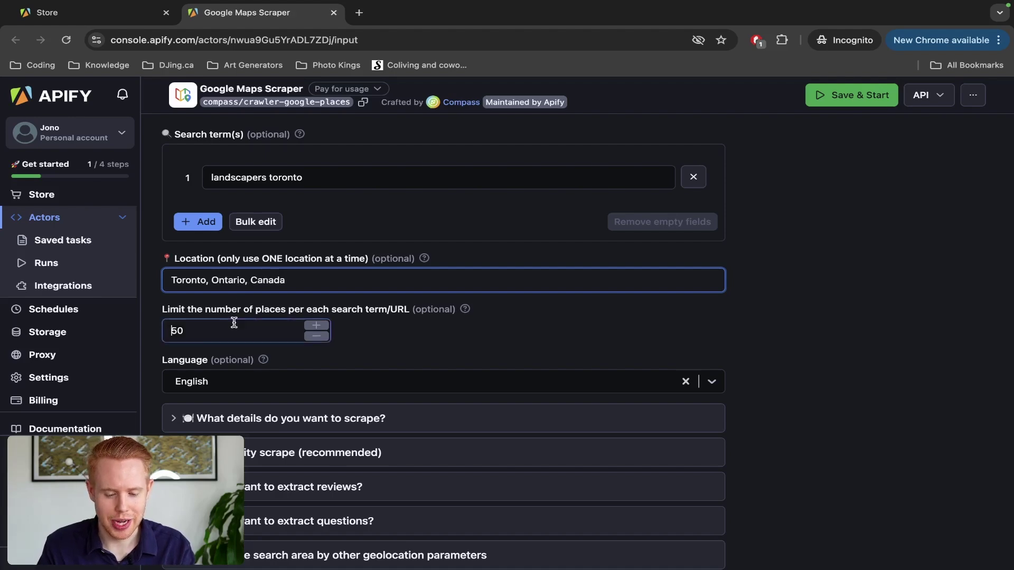
Step: Lower the maximum places per search term from 50 to 2
key(Tab)
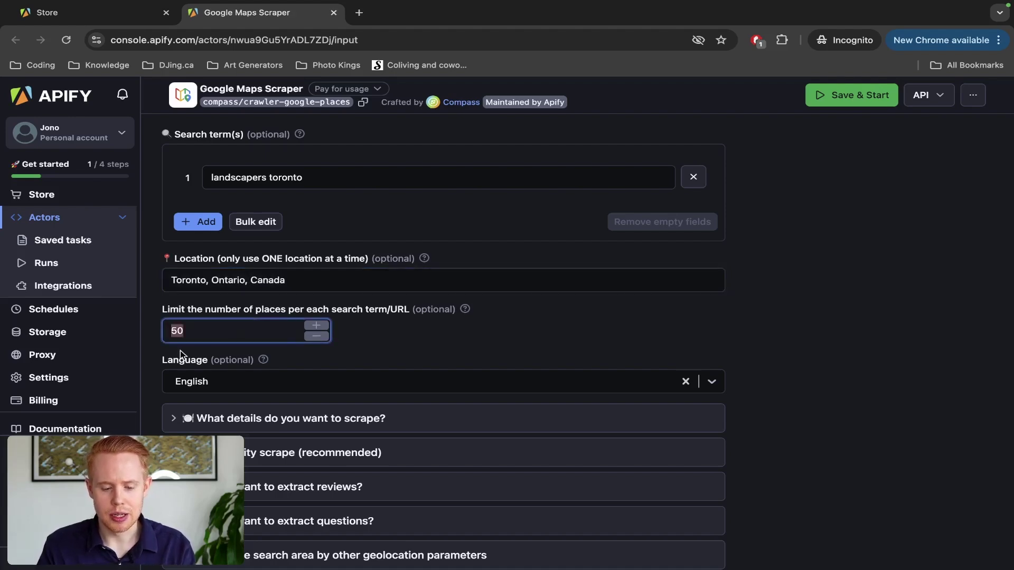
scroll(180, 351, up, 5)
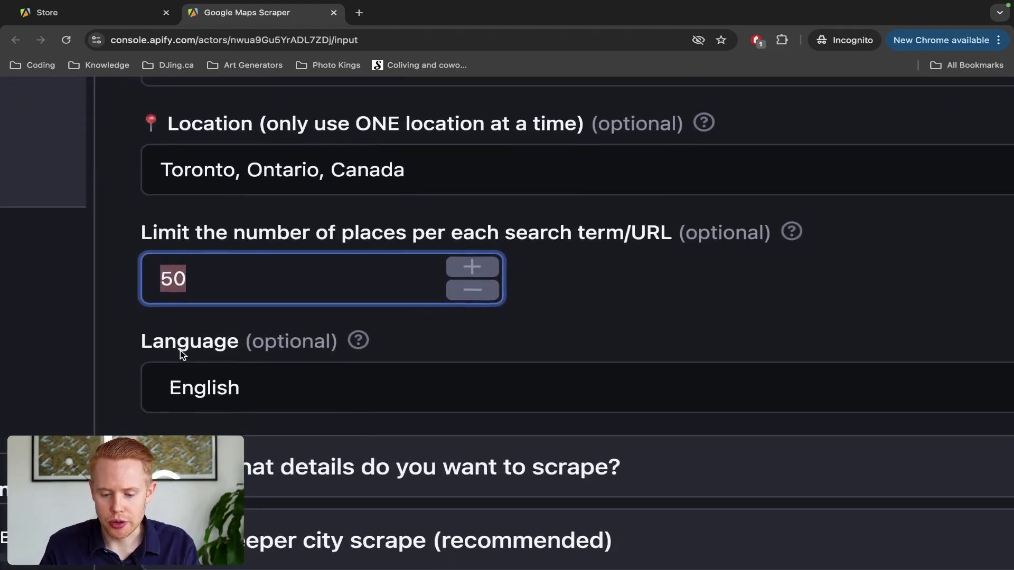
scroll(181, 351, down, 2)
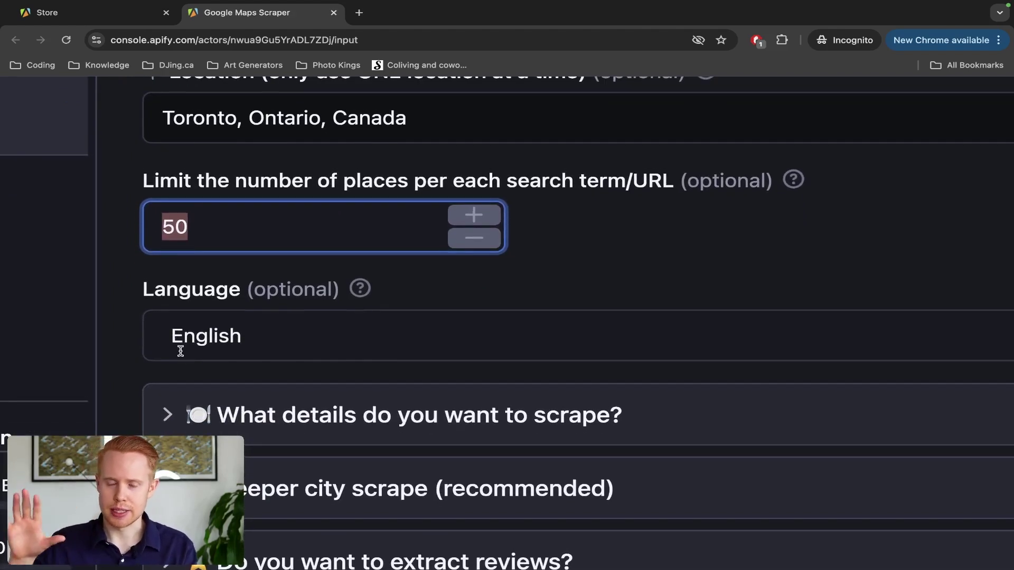
text(2)
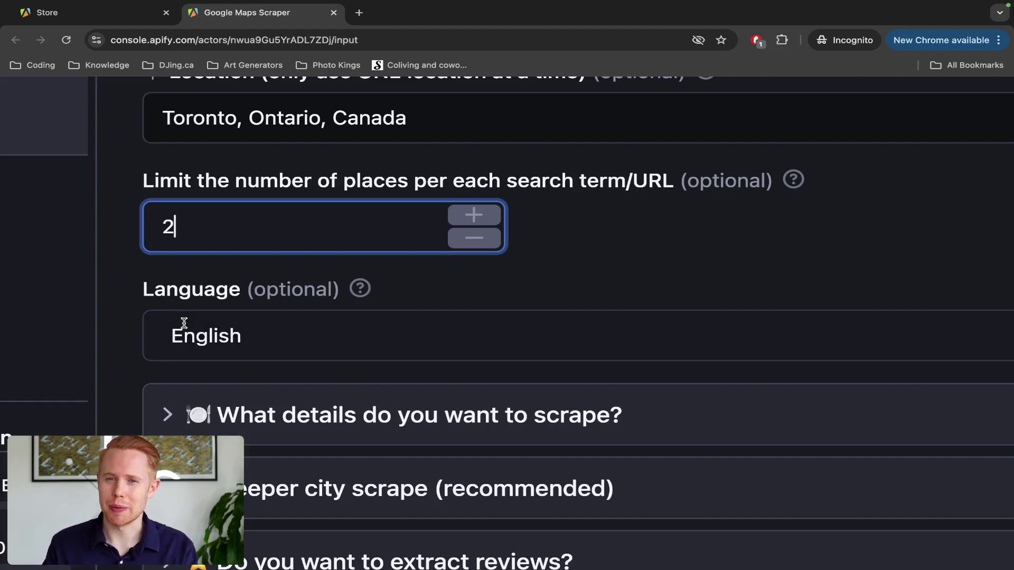
text(0000)
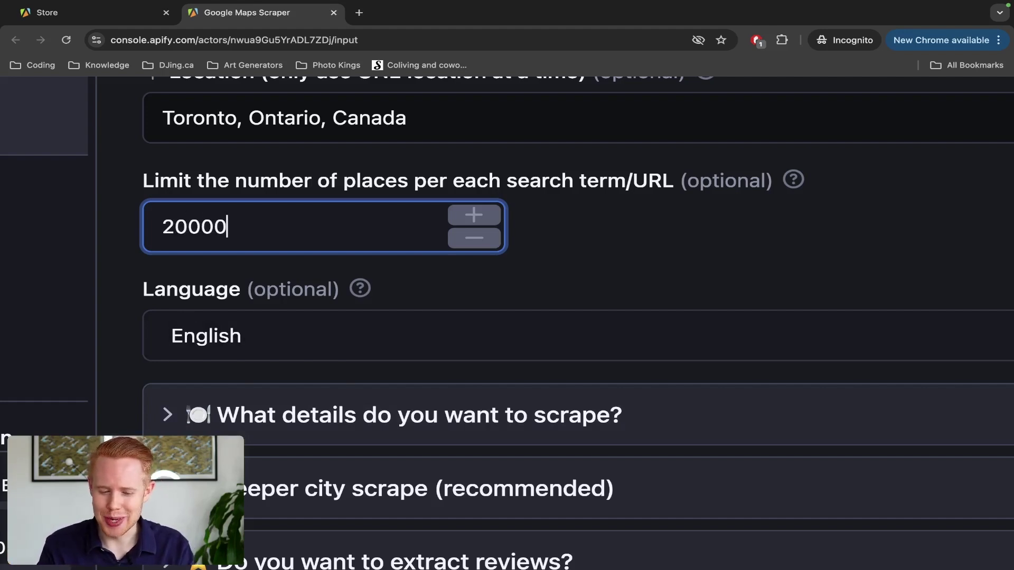
text(0000000)
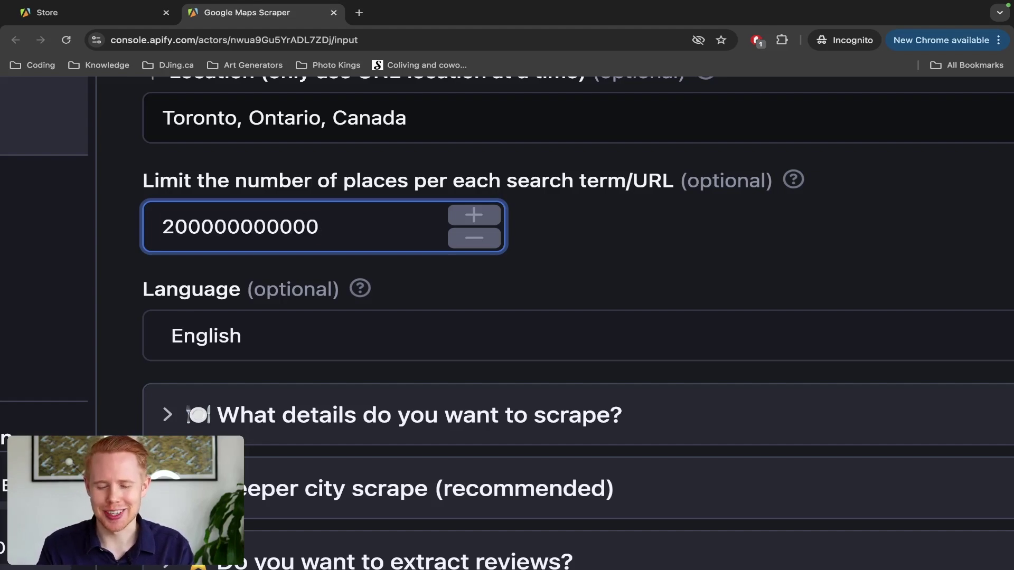
key(ctrl+a)
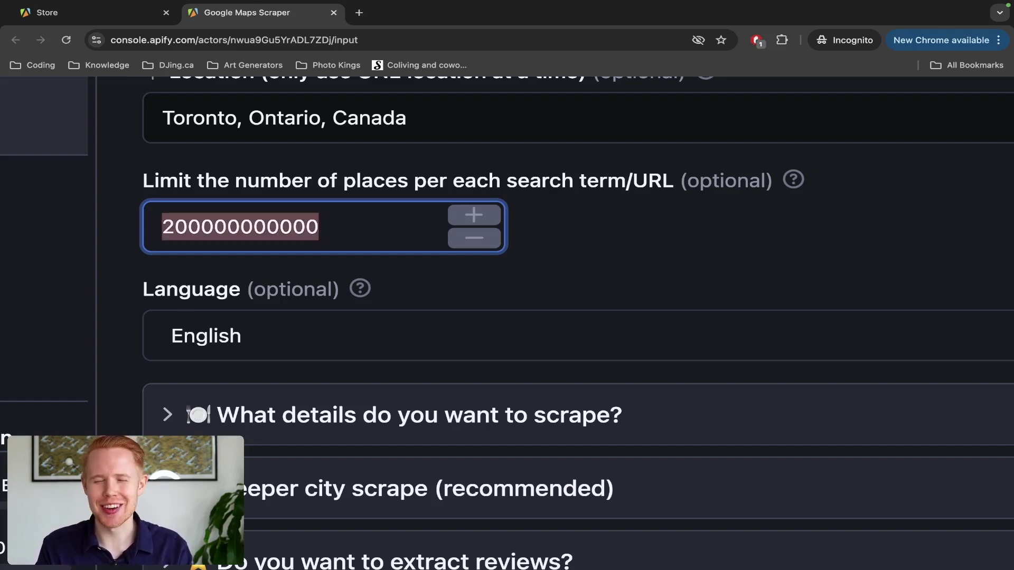
text(2)
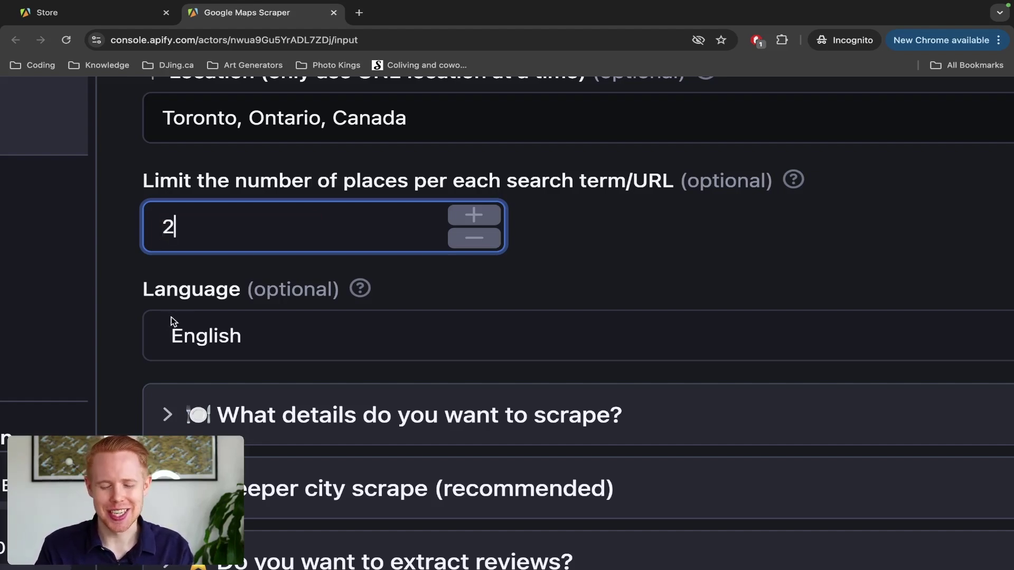
scroll(203, 283, down, 2)
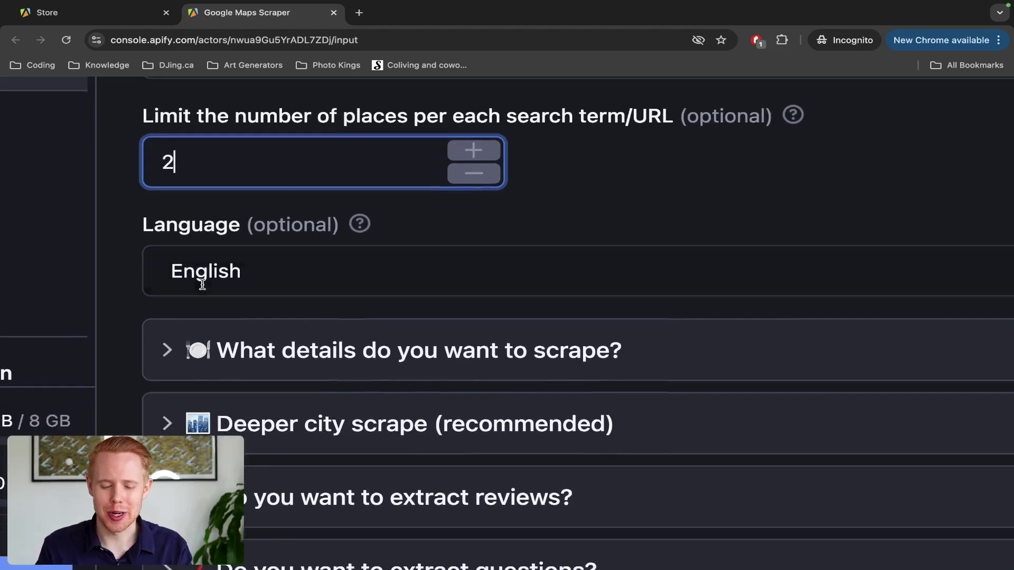
scroll(246, 265, down, 5)
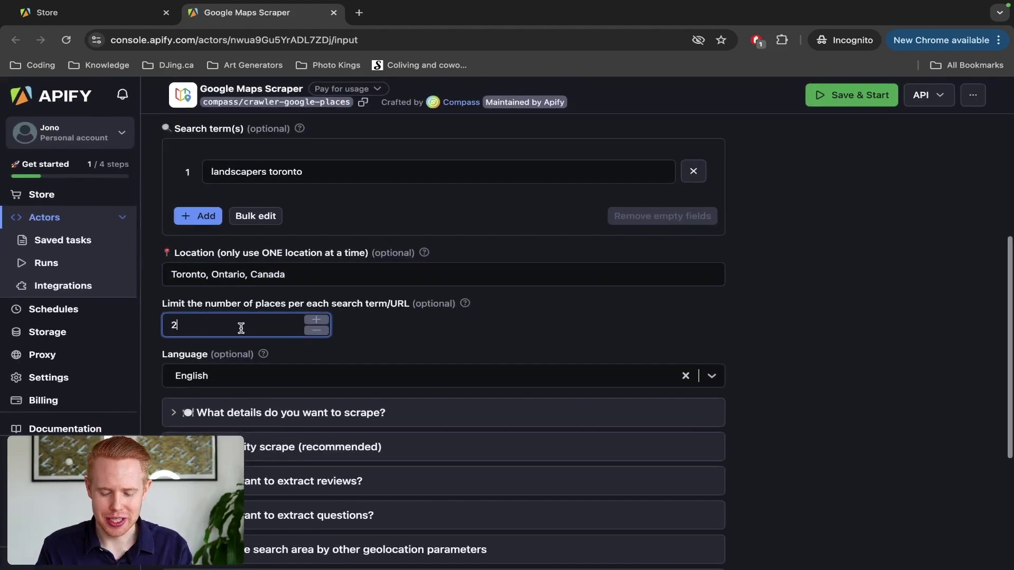
scroll(227, 343, down, 3)
scroll(207, 364, down, 1)
Step: Look over the 'What details do you want to scrape' options, then collapse them
scroll(206, 365, down, 2)
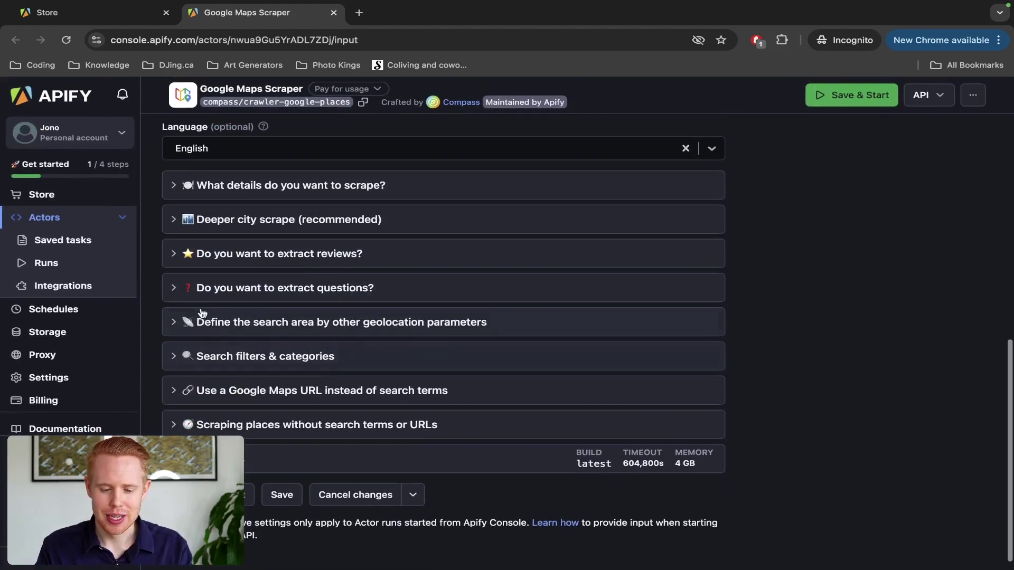
scroll(191, 303, up, 3)
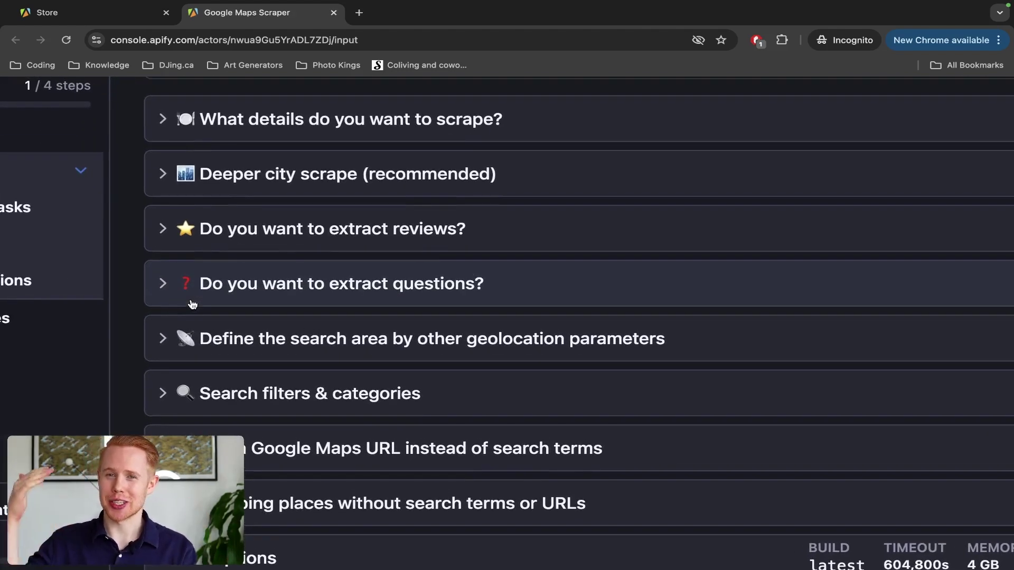
click(254, 123)
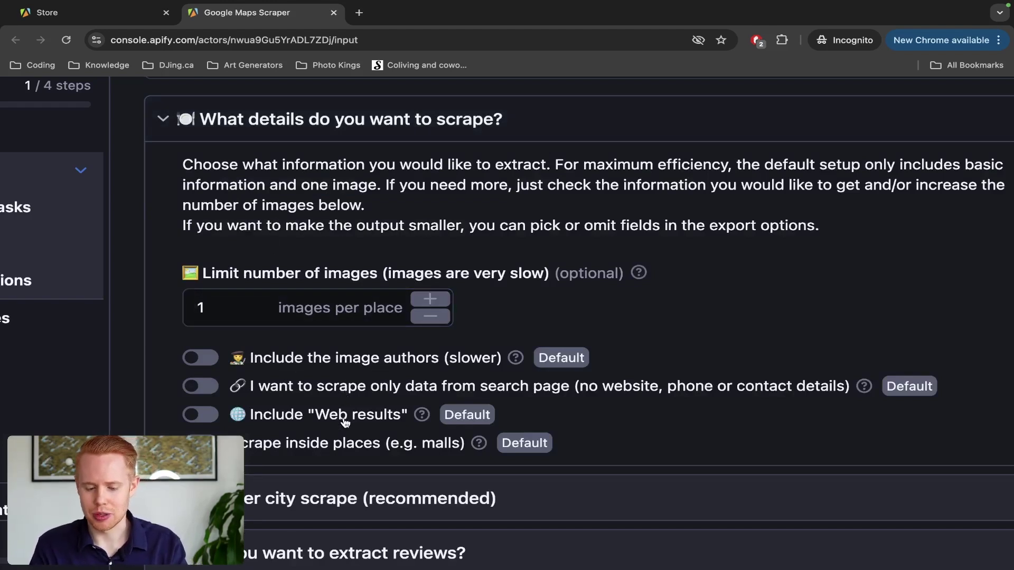
scroll(250, 231, up, 1)
click(182, 173)
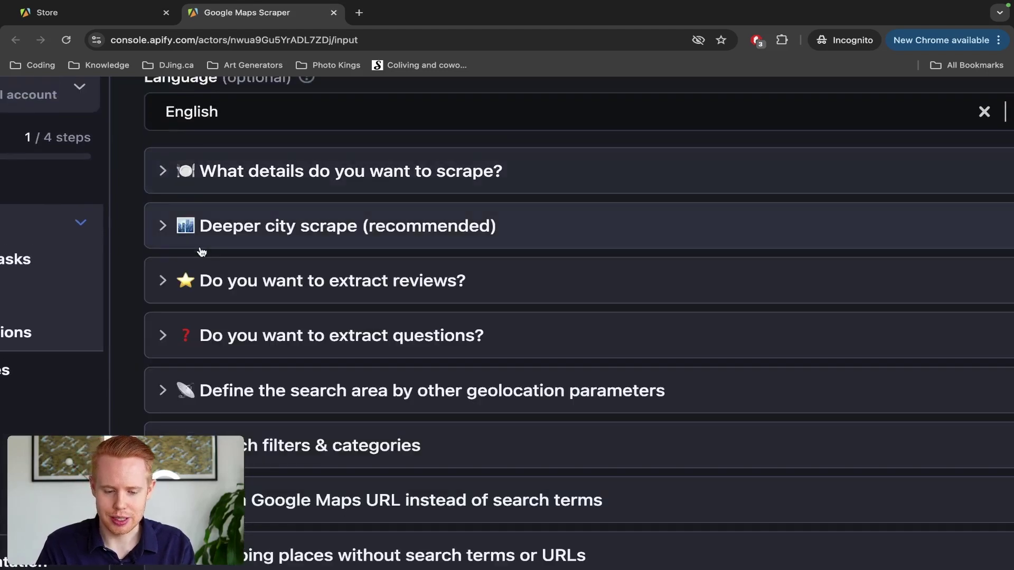
Step: Switch on 'Deeper city scrape (more places extracted)' and reset the page zoom
click(203, 245)
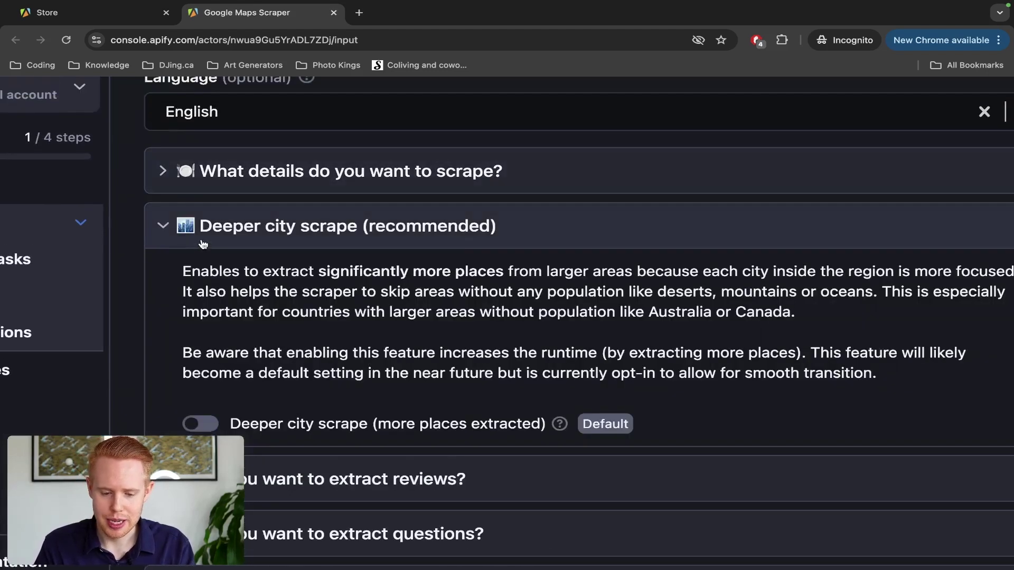
scroll(376, 324, right, 2)
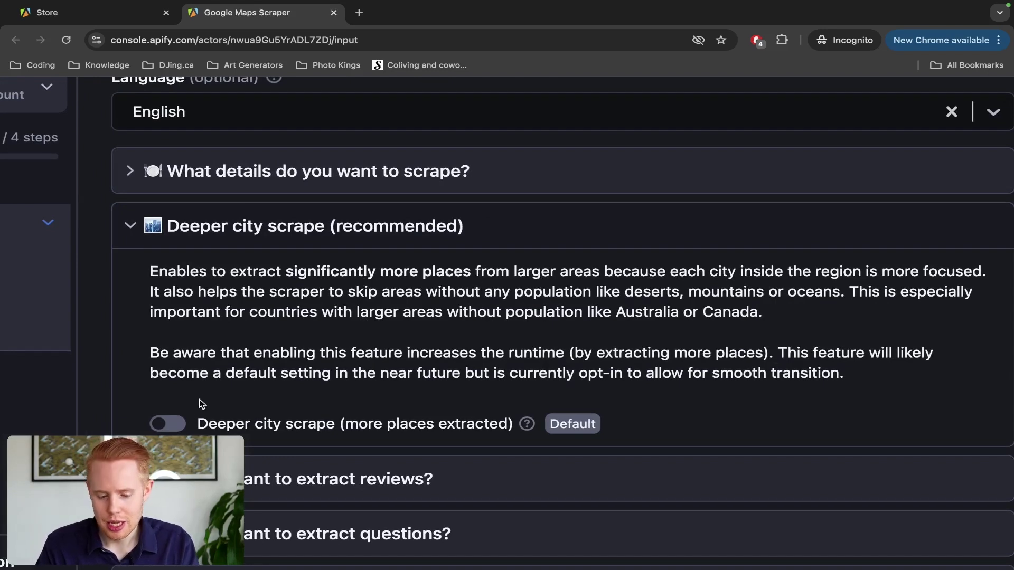
click(201, 423)
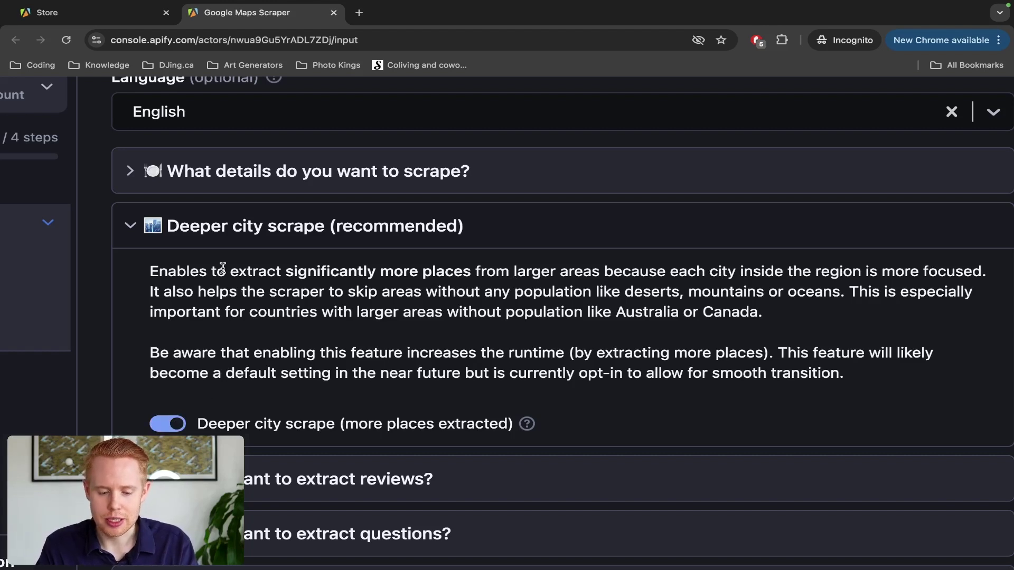
click(208, 233)
scroll(212, 232, down, 3)
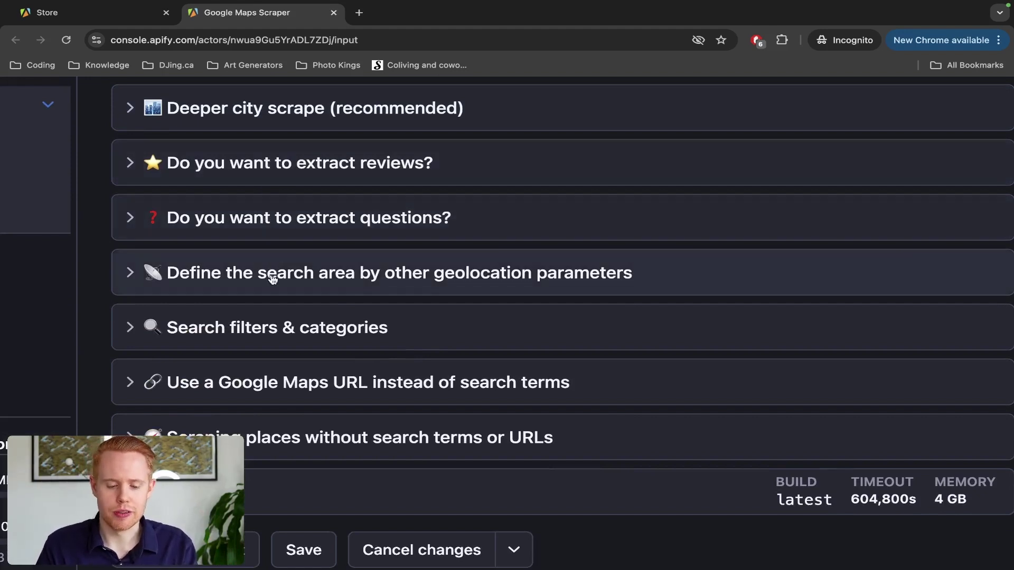
scroll(273, 280, down, 1)
key(ctrl+0)
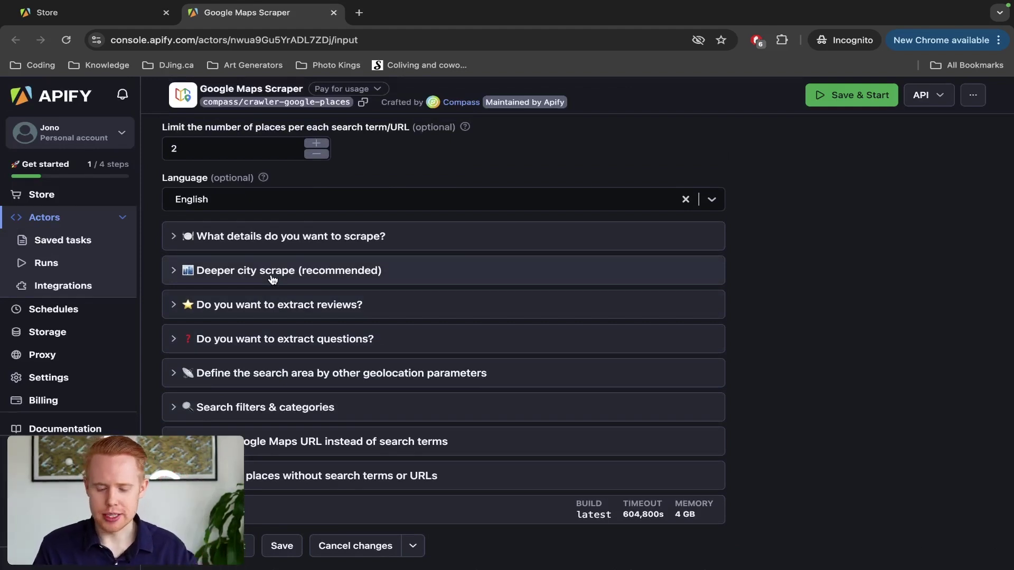
scroll(272, 280, down, 2)
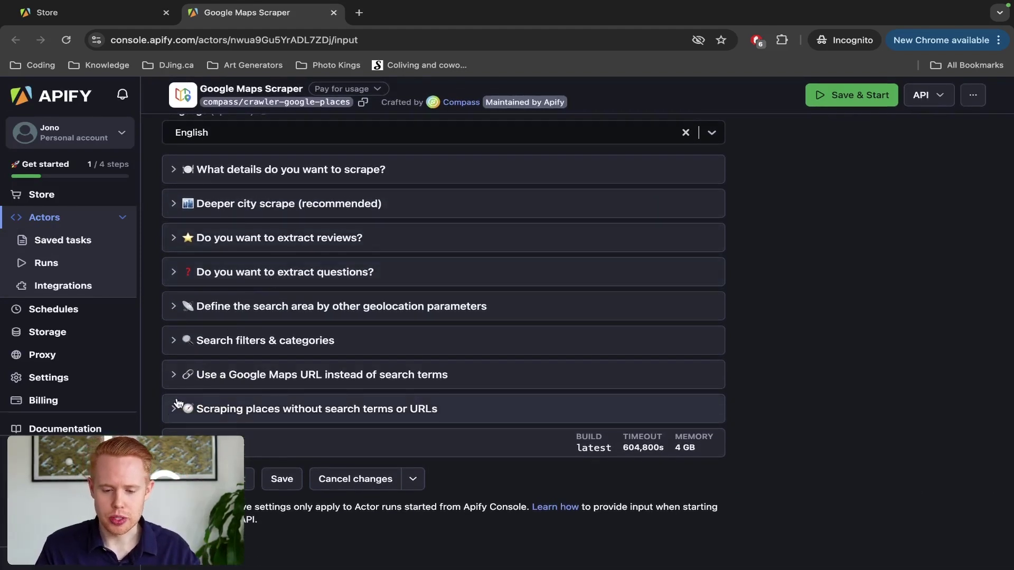
scroll(178, 405, up, 5)
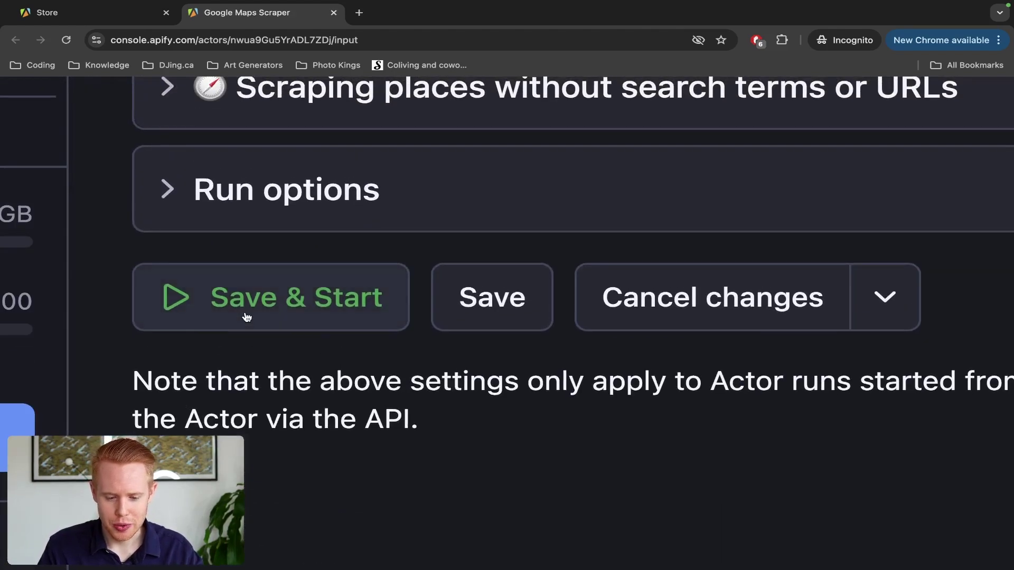
Step: Launch the scraper with Save & Start, review the run page, then return to the Store tab
click(246, 317)
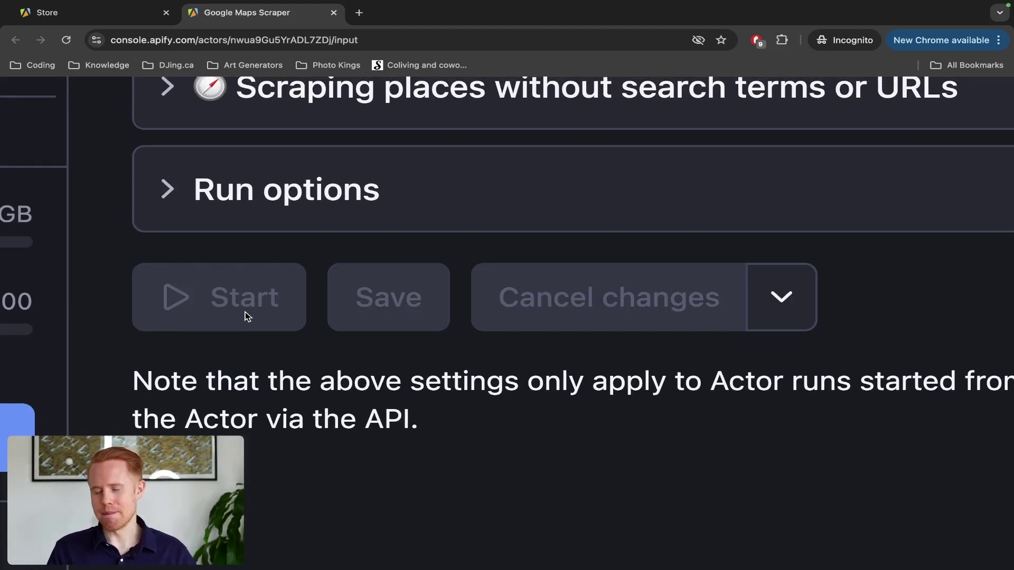
click(241, 322)
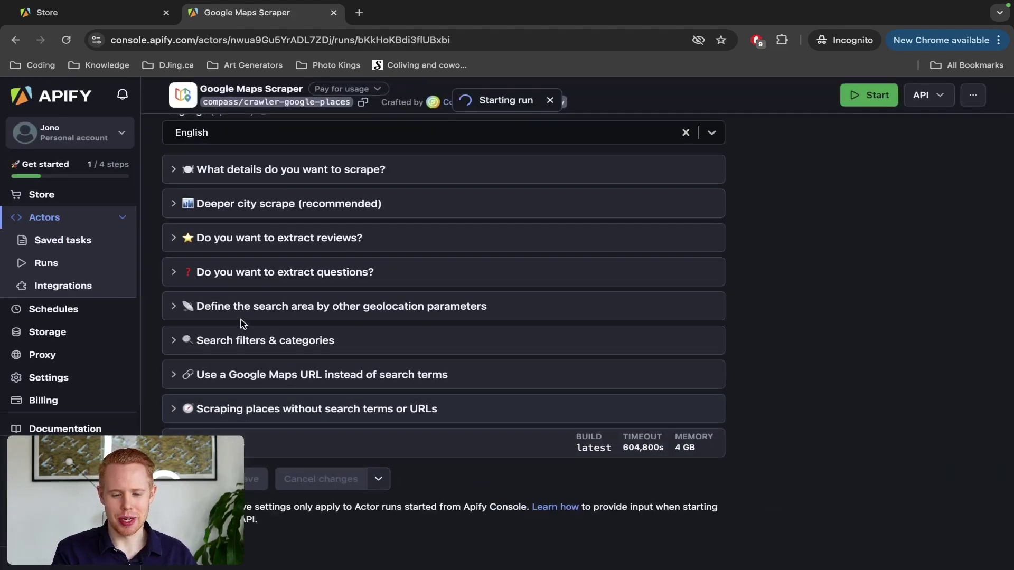
scroll(258, 418, up, 5)
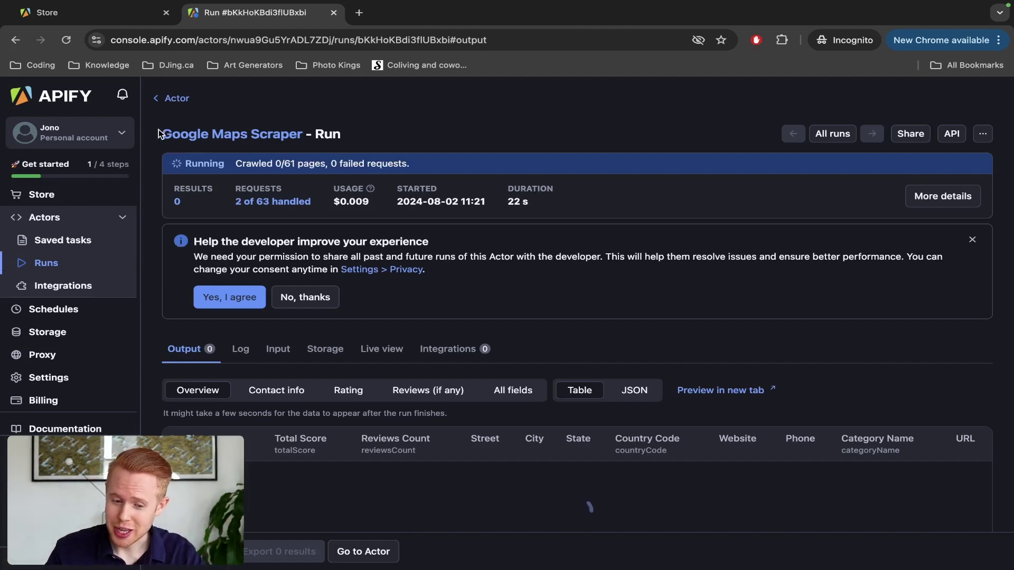
drag(161, 133, 304, 139)
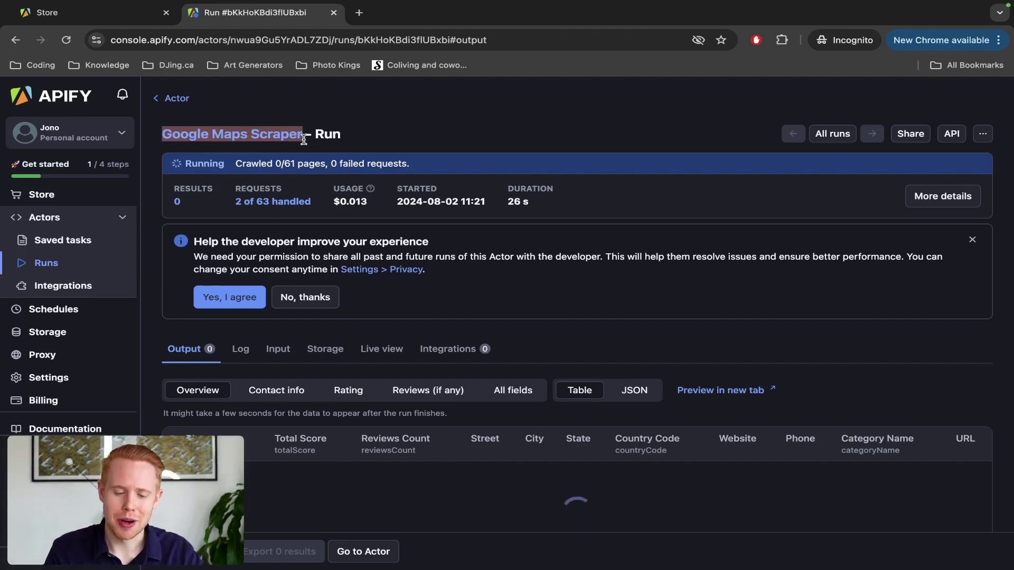
key(ctrl+shift+Tab)
Step: Open the Runs list and view the scraper run's usage cost breakdown of $0.026
click(89, 219)
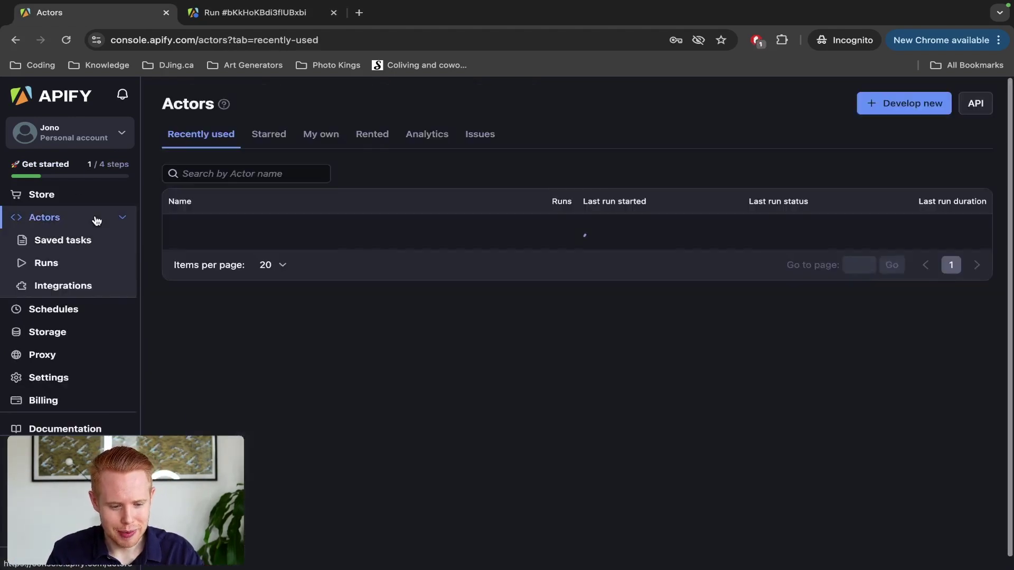
click(68, 266)
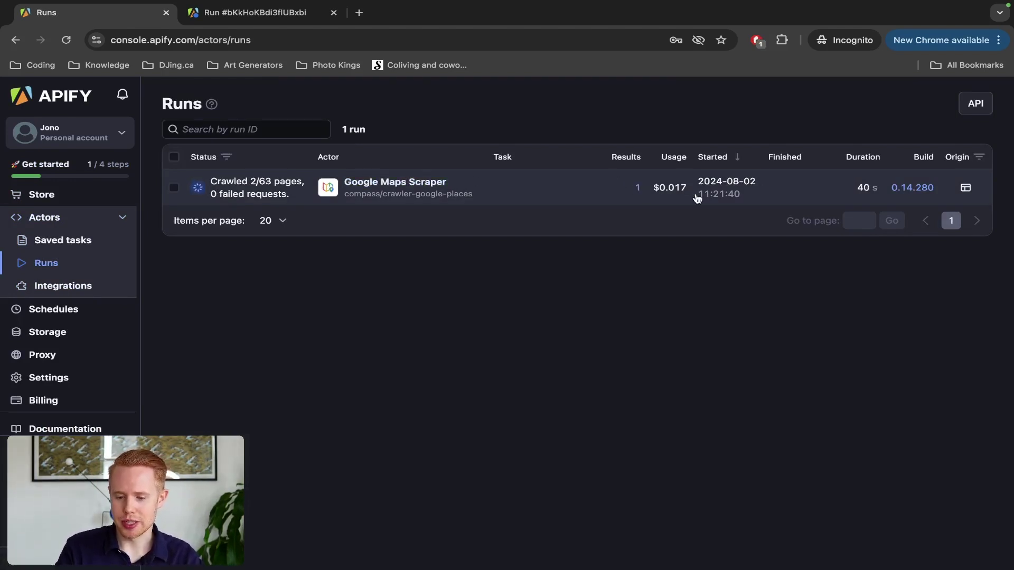
scroll(697, 198, up, 5)
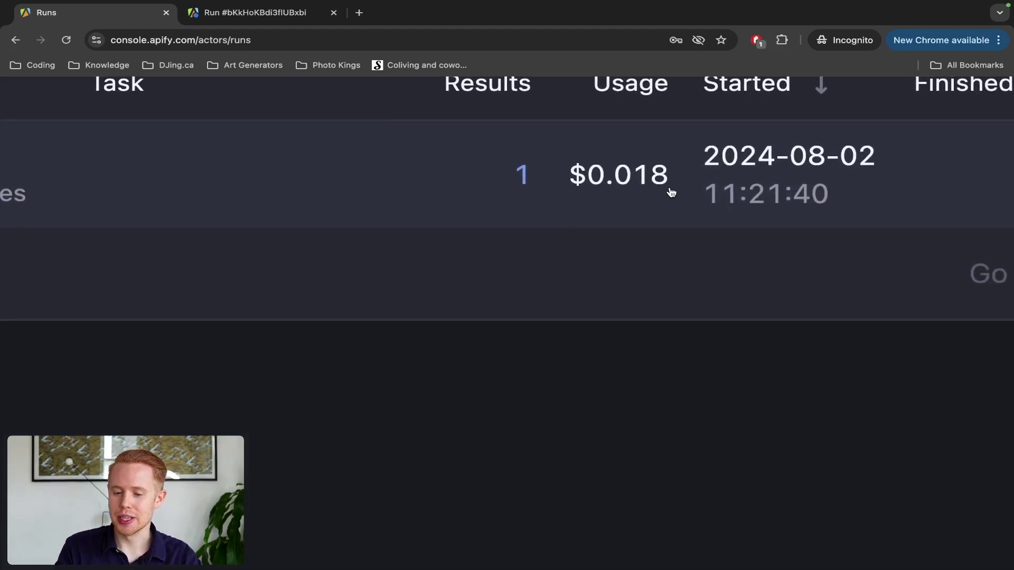
mouse_move(668, 192)
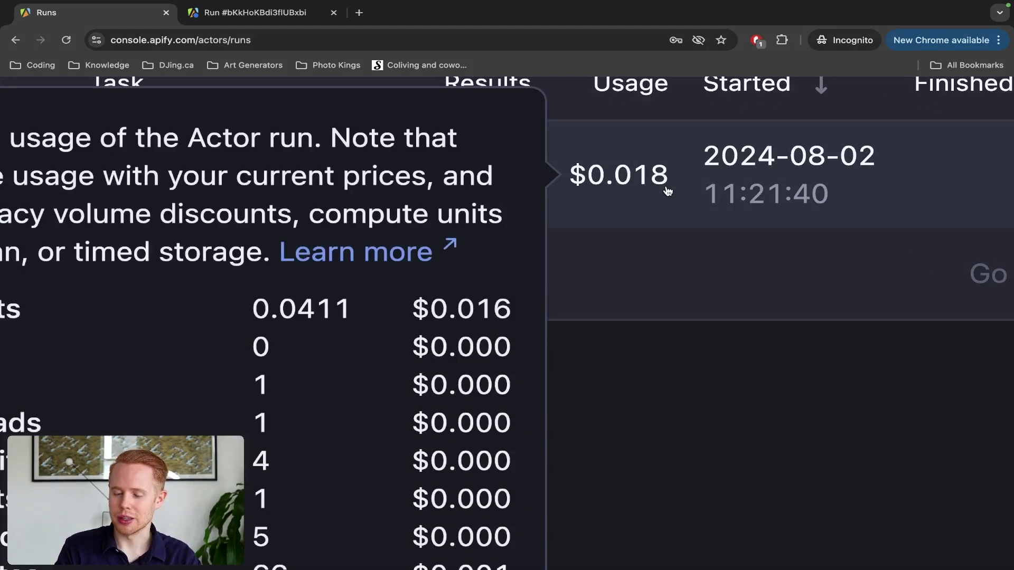
scroll(668, 192, down, 5)
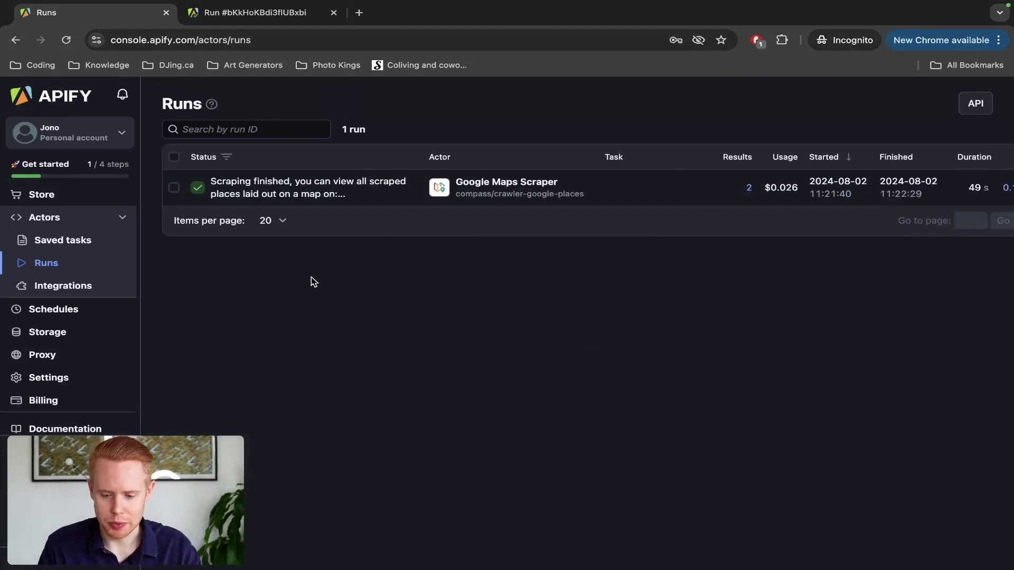
Step: Open the finished run and scroll through its two Output results, FORREC and Mr.Sod
click(290, 203)
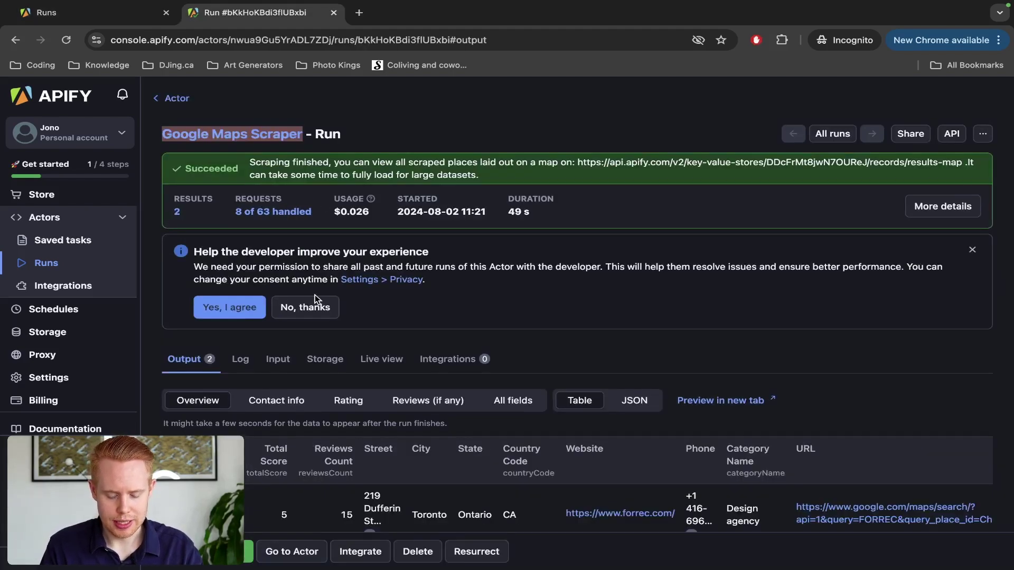
scroll(314, 296, down, 3)
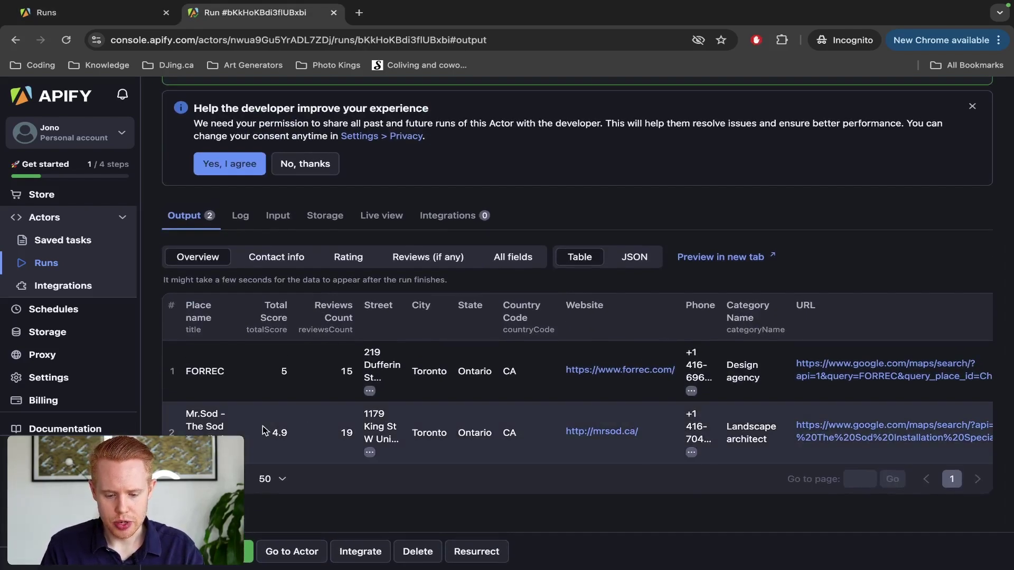
ctrl+scroll(262, 426, up, 5)
scroll(262, 426, left, 5)
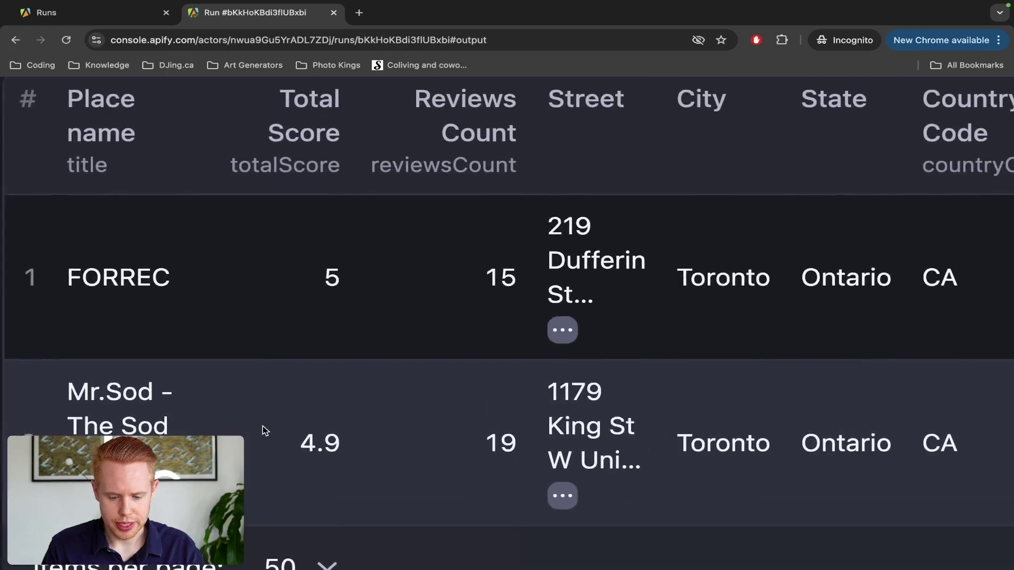
scroll(457, 426, right, 10)
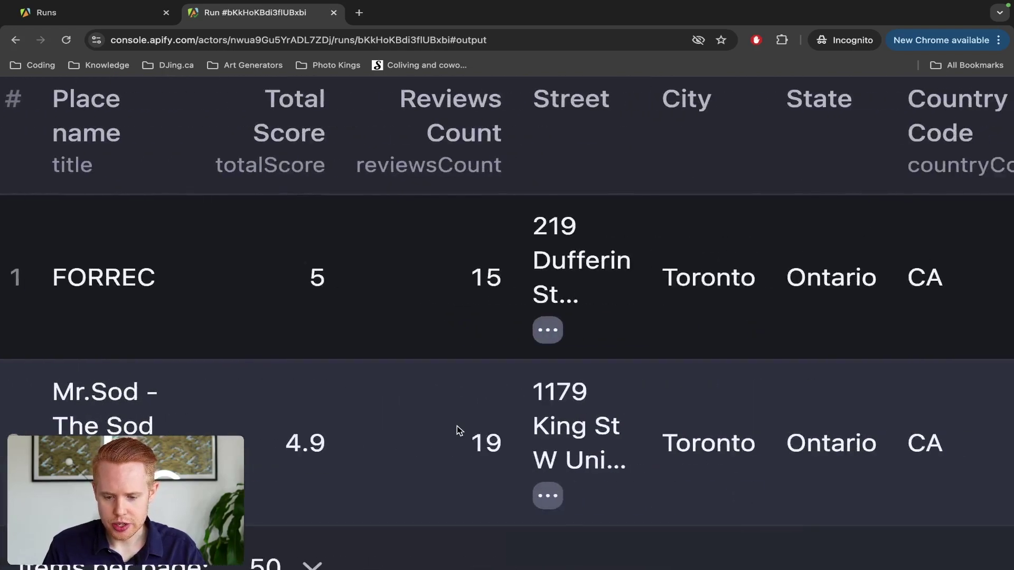
ctrl+scroll(458, 425, down, 5)
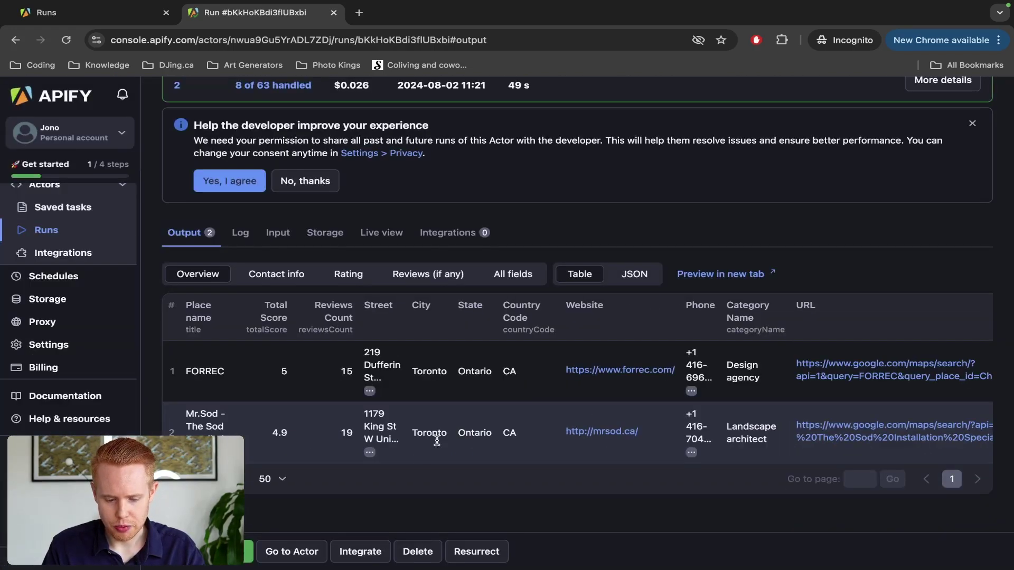
ctrl+scroll(202, 565, up, 5)
scroll(476, 412, left, 5)
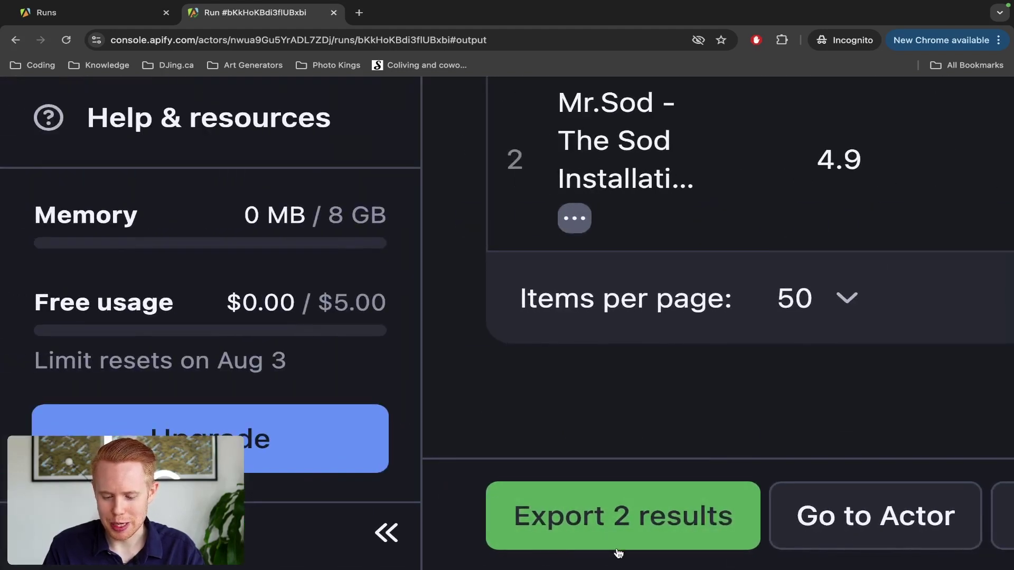
Step: Export the 2 results in HTML Table format and view them in a new tab
click(628, 529)
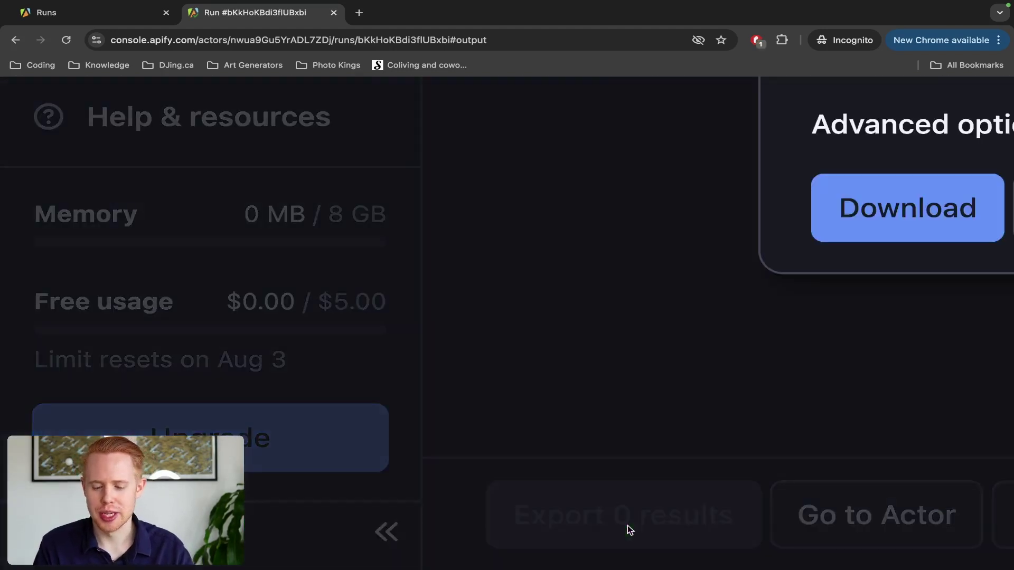
ctrl+scroll(628, 530, down, 5)
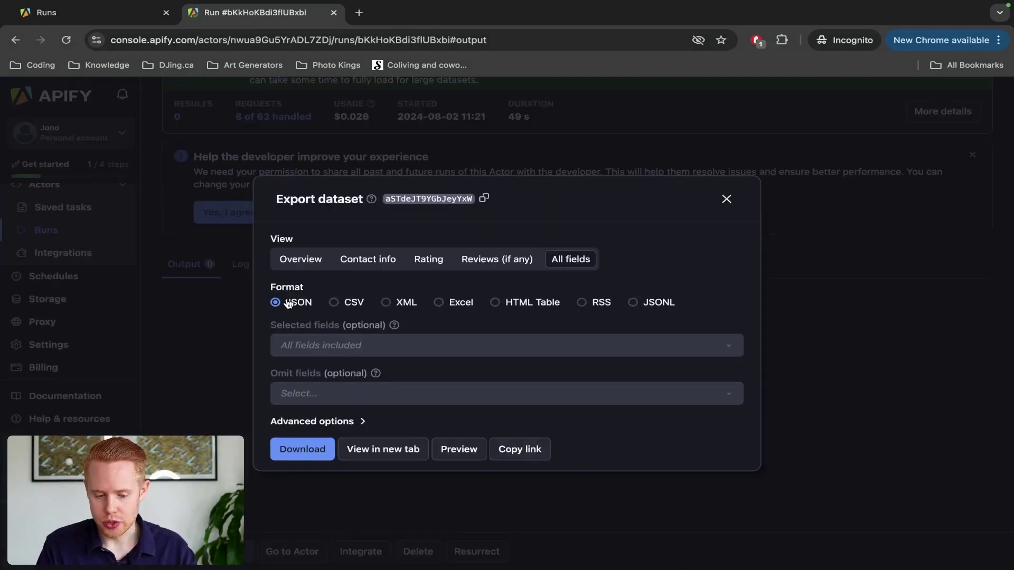
ctrl+scroll(287, 303, up, 3)
scroll(287, 303, down, 1)
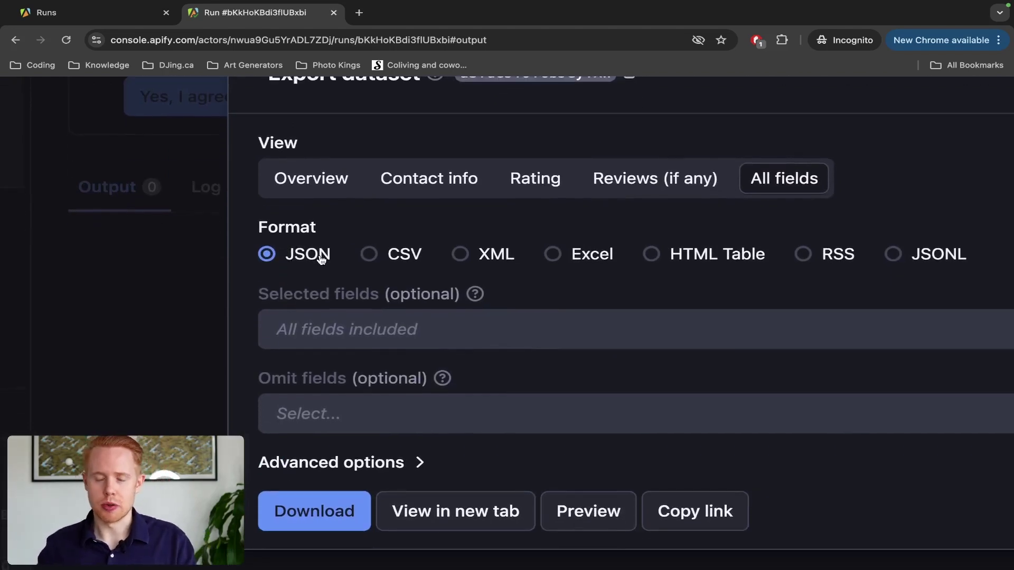
scroll(401, 257, down, 2)
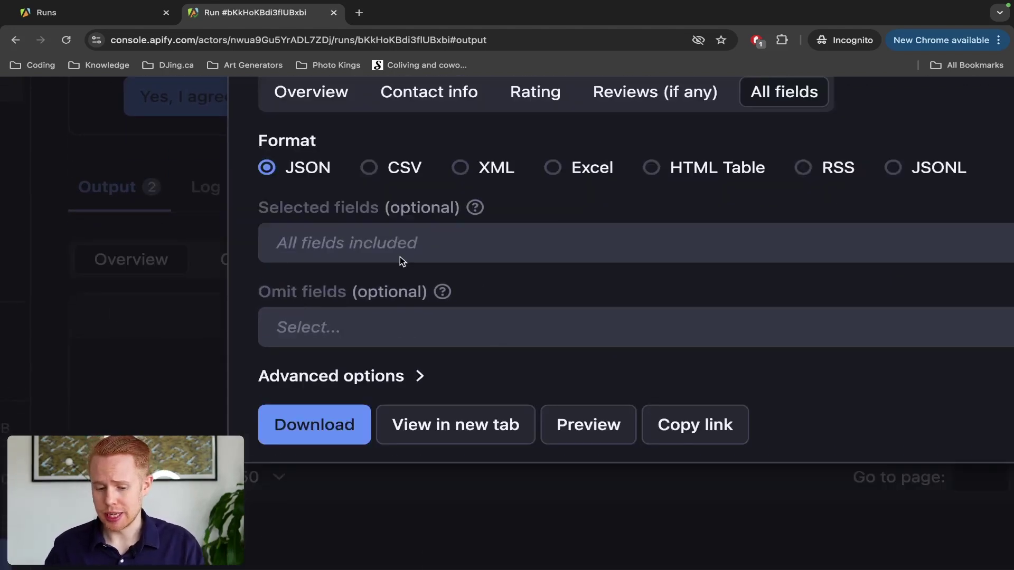
scroll(483, 181, right, 2)
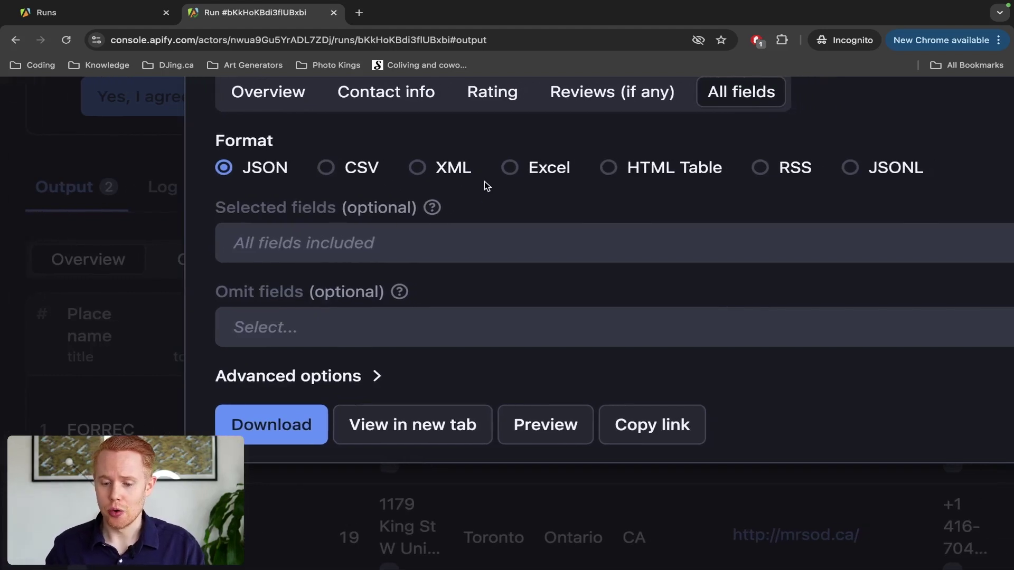
click(682, 171)
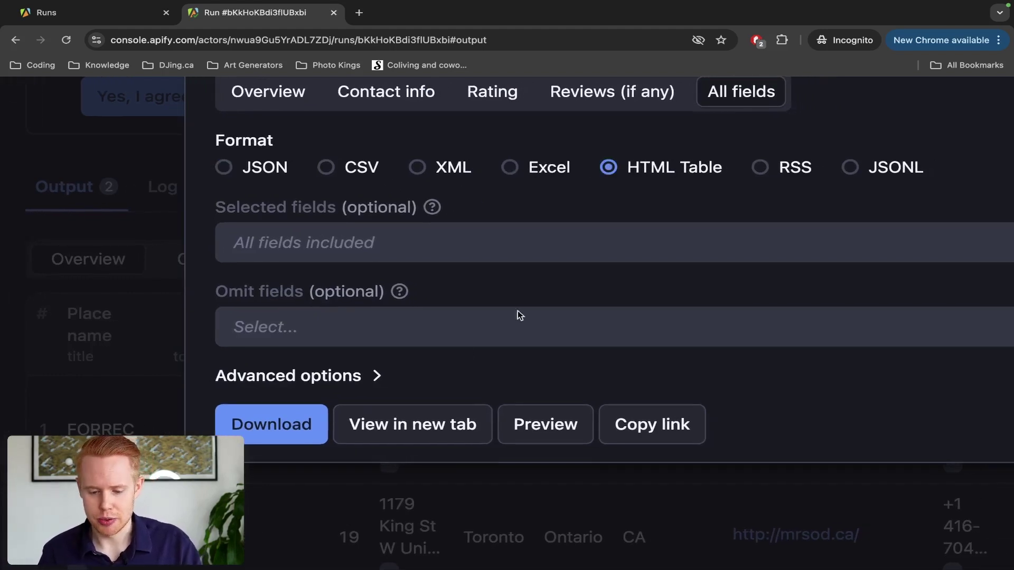
click(442, 427)
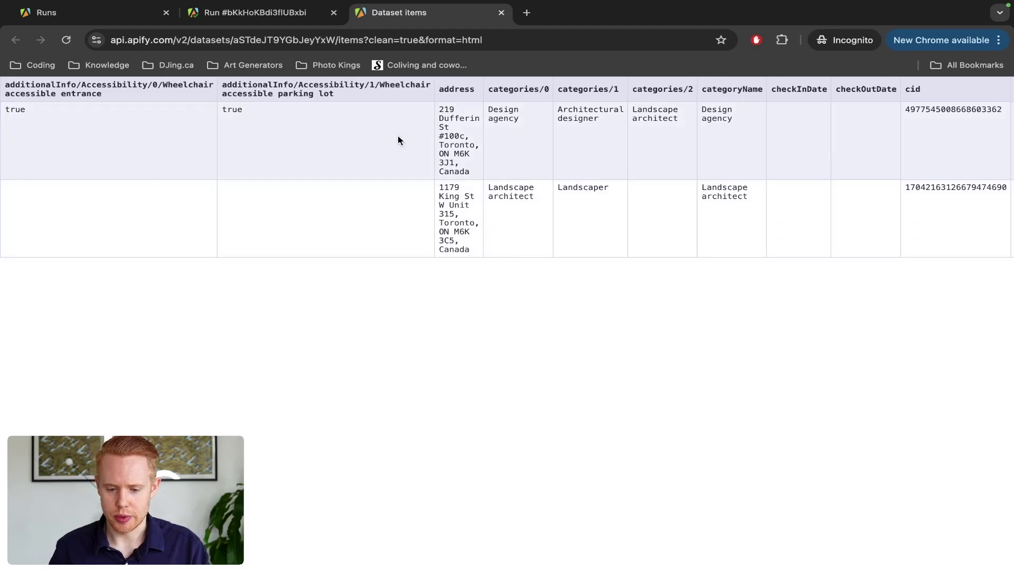
triple_click(444, 140)
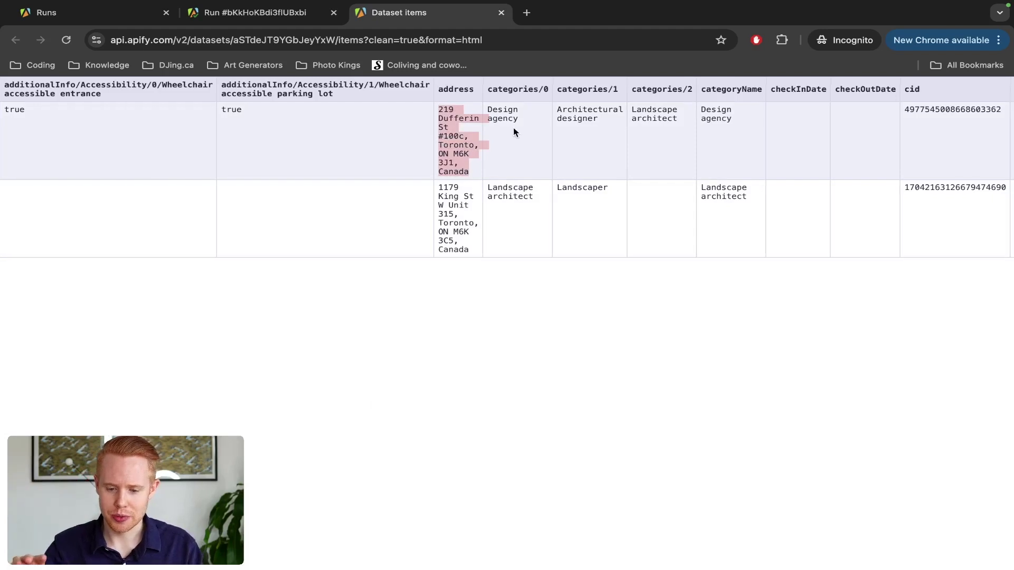
scroll(513, 128, right, 1)
click(598, 128)
triple_click(597, 127)
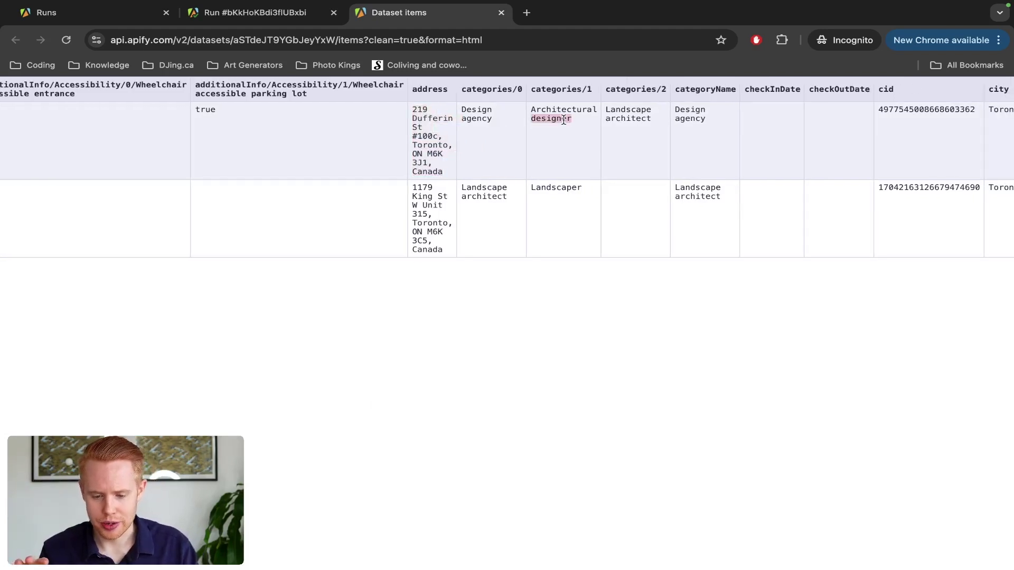
triple_click(563, 217)
scroll(564, 222, right, 1)
scroll(564, 222, right, 8)
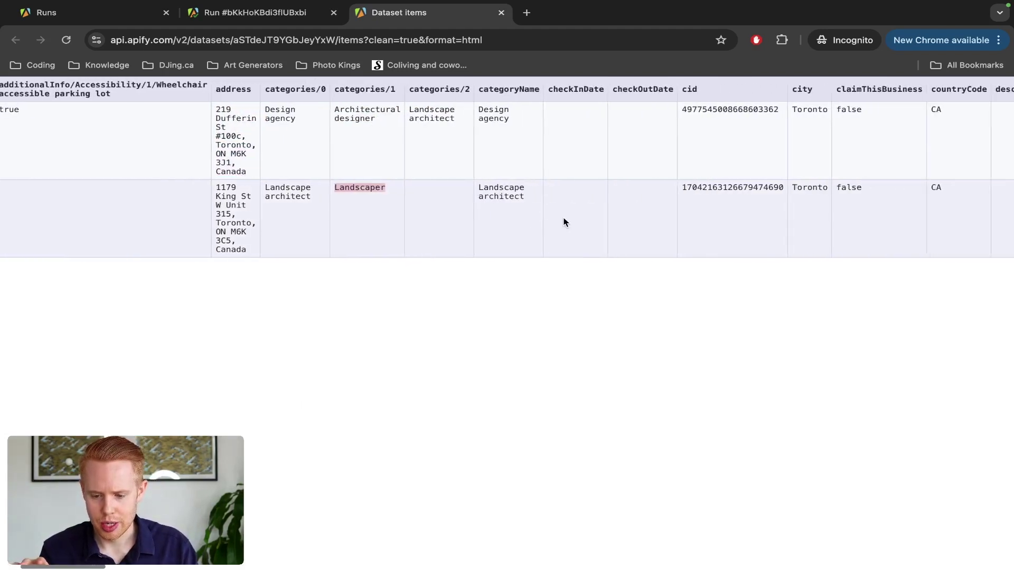
click(557, 186)
double_click(557, 187)
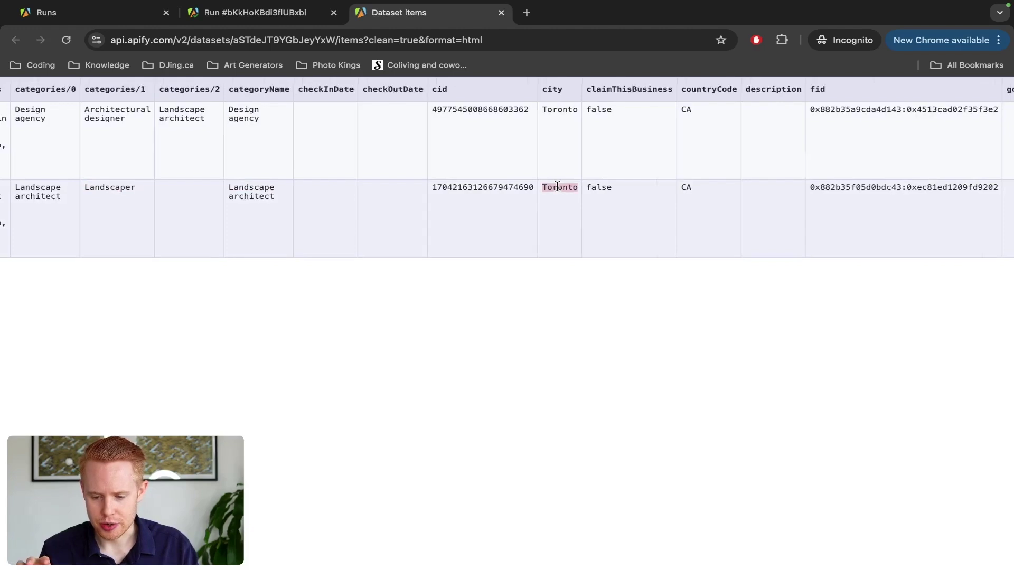
scroll(557, 186, right, 17)
scroll(558, 188, right, 1)
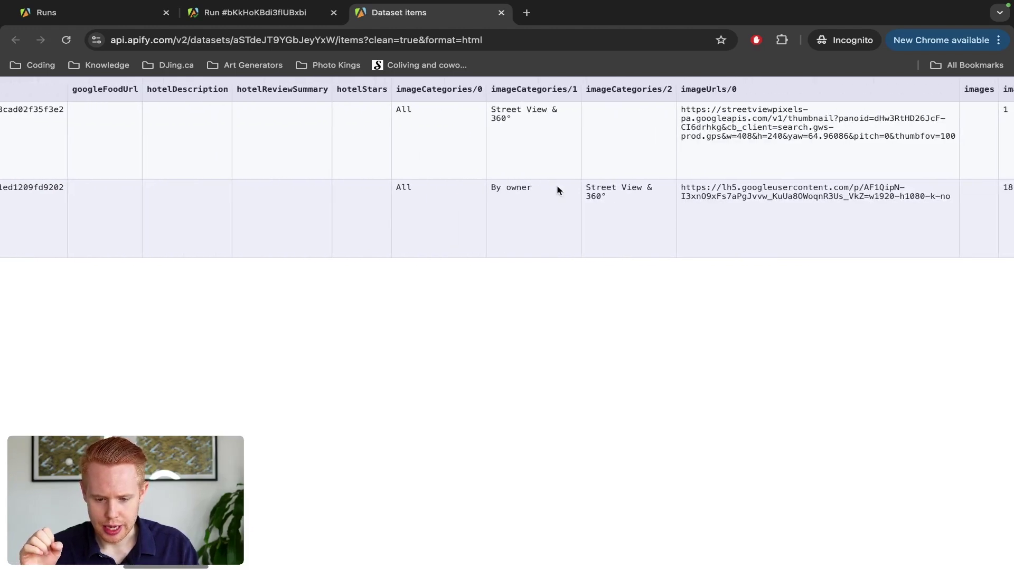
scroll(636, 184, right, 15)
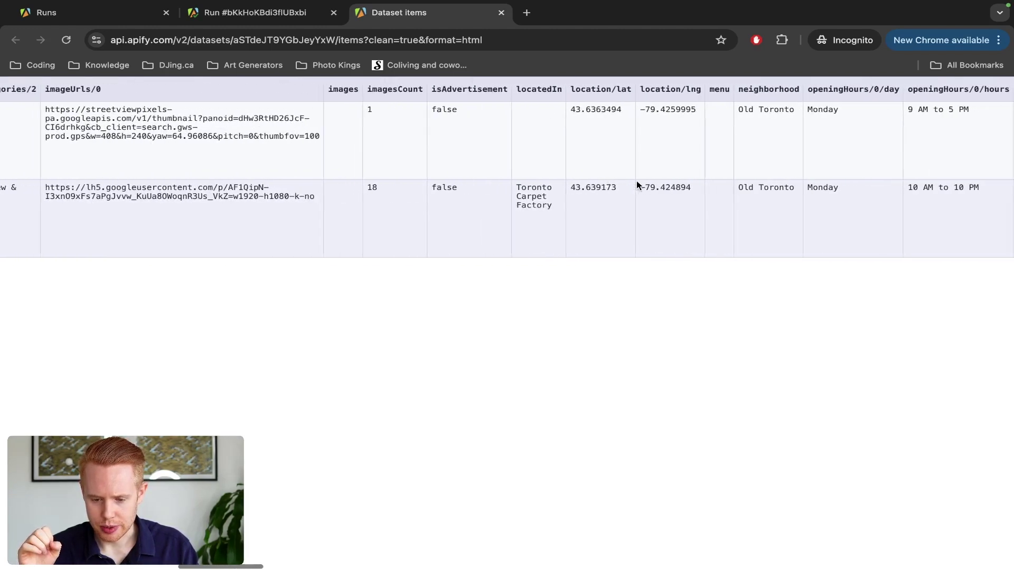
scroll(637, 185, right, 2)
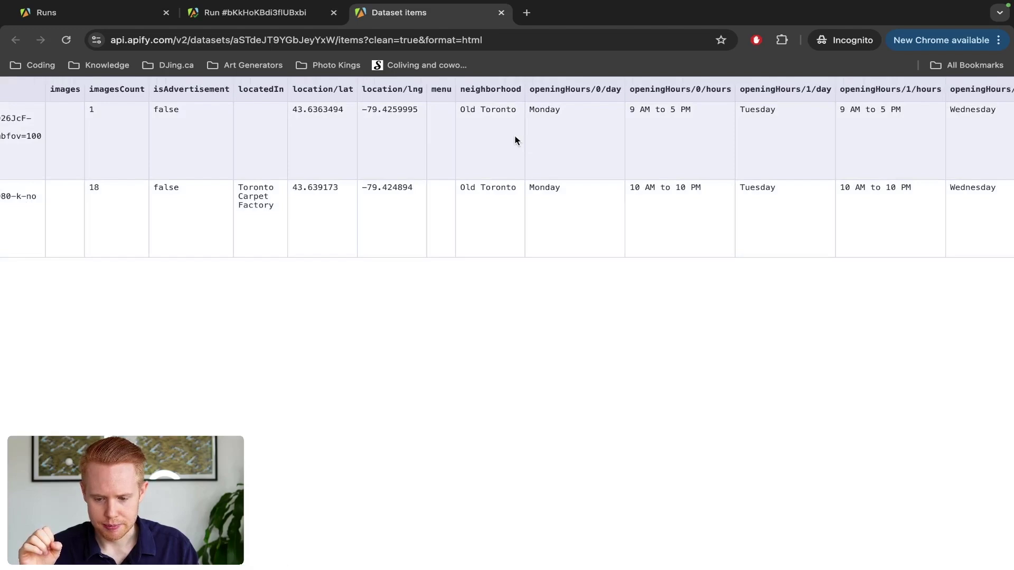
scroll(517, 140, right, 20)
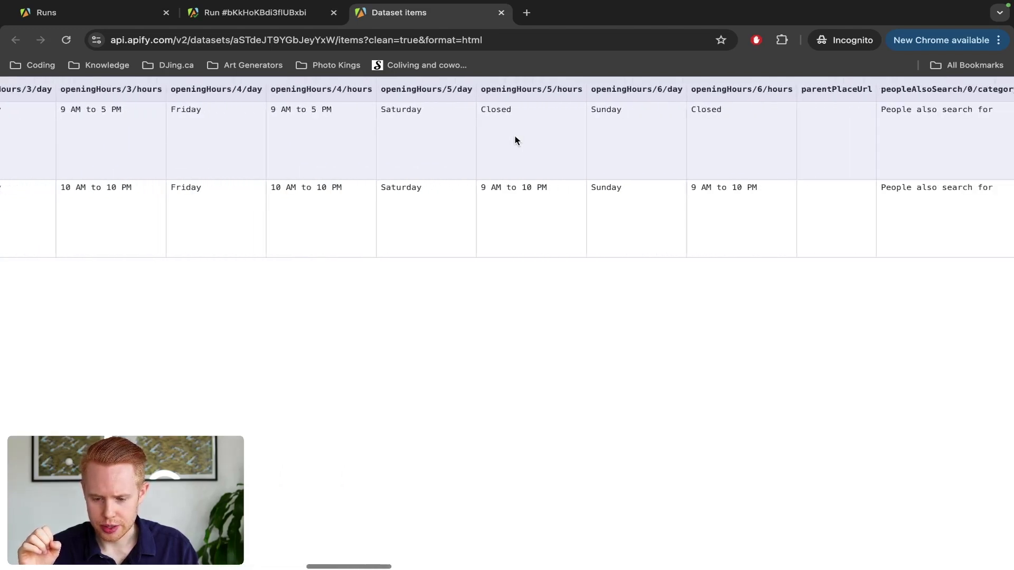
scroll(517, 140, right, 16)
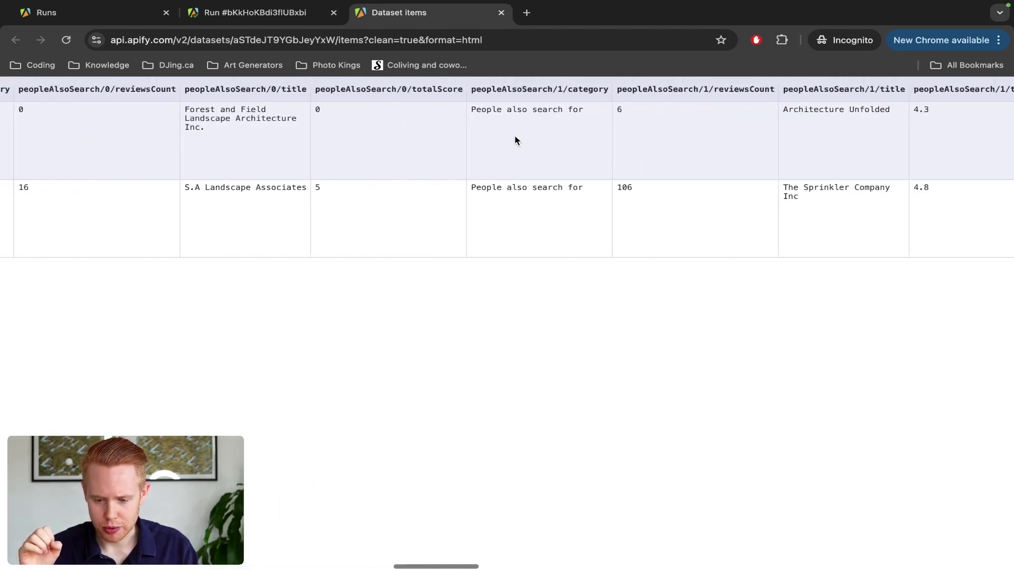
scroll(516, 140, right, 20)
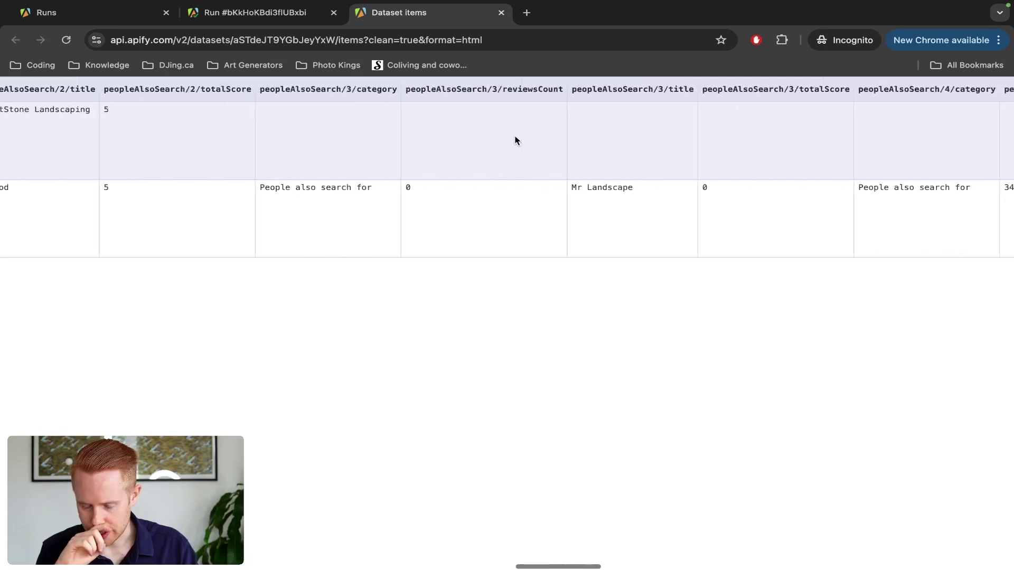
scroll(516, 140, right, 15)
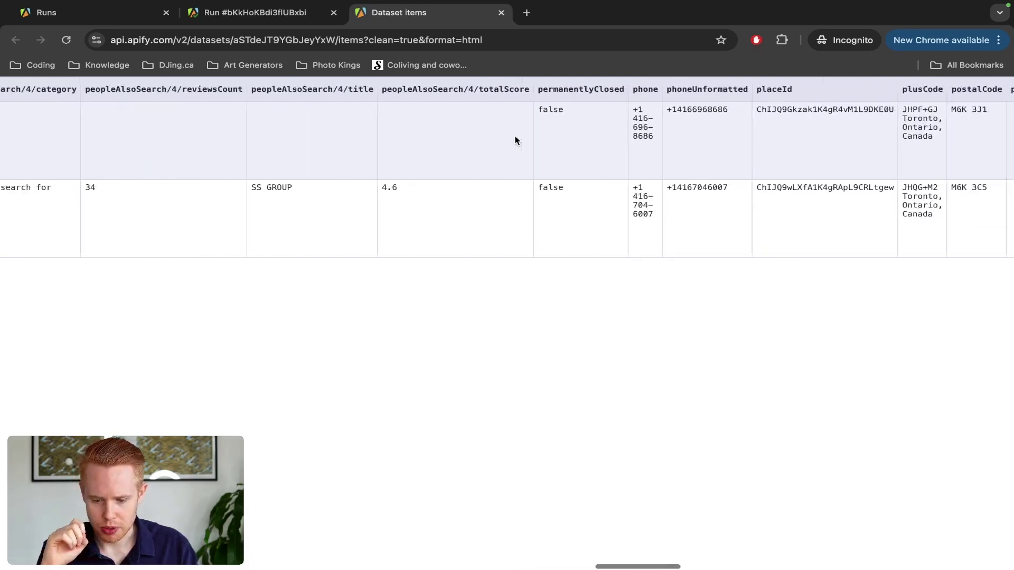
scroll(516, 140, right, 1)
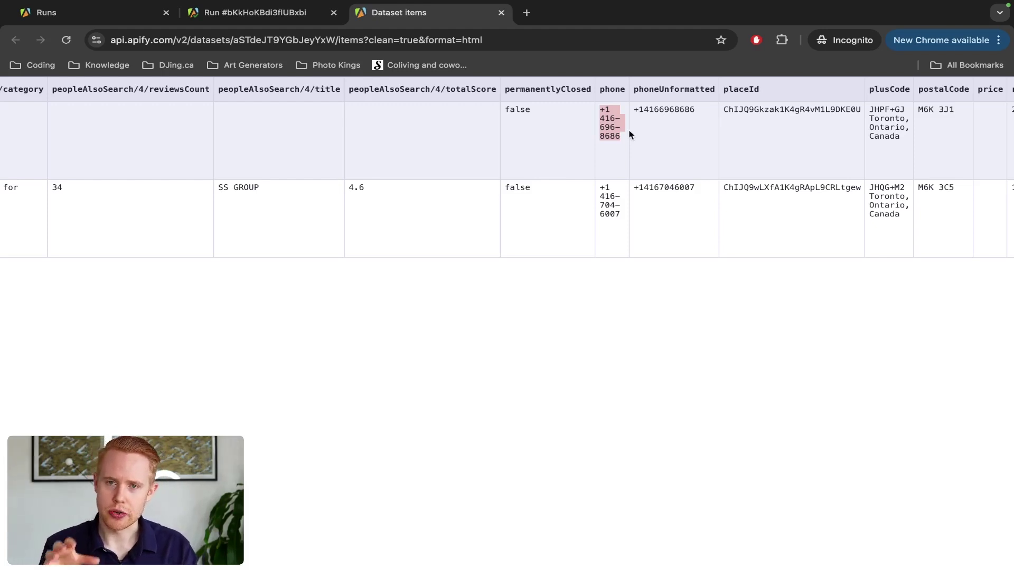
key(ctrl+Left)
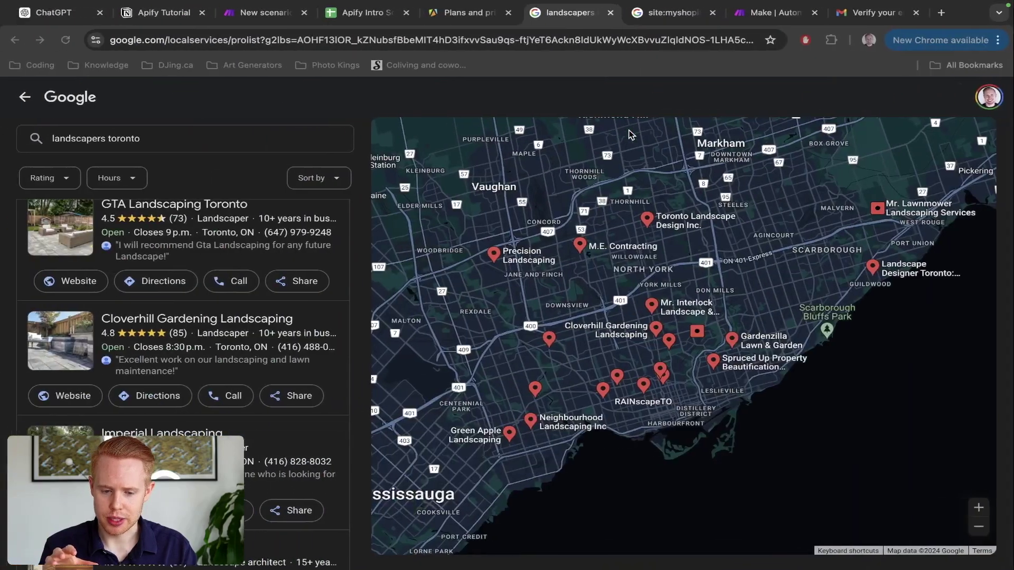
click(362, 16)
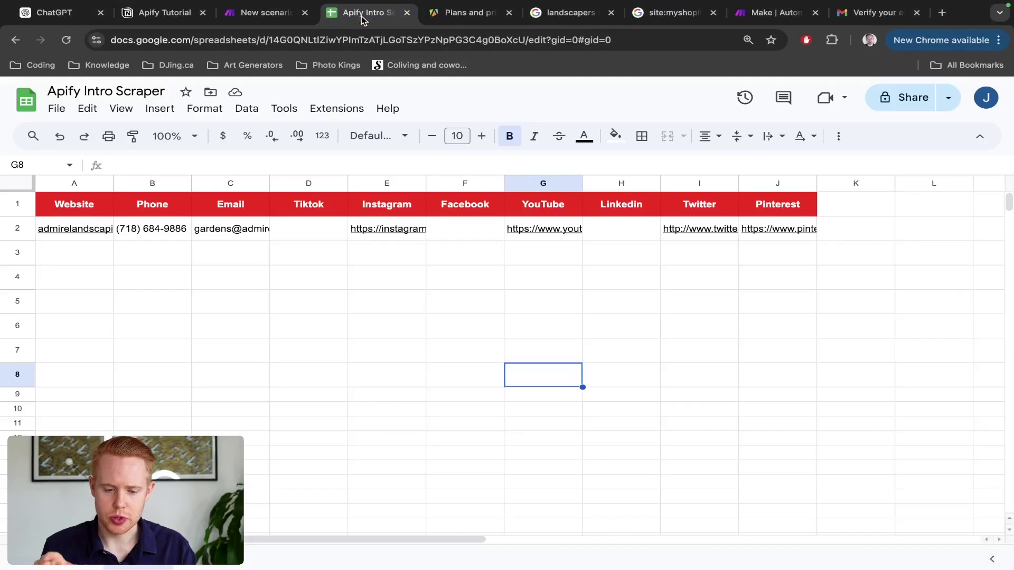
mouse_move(57, 235)
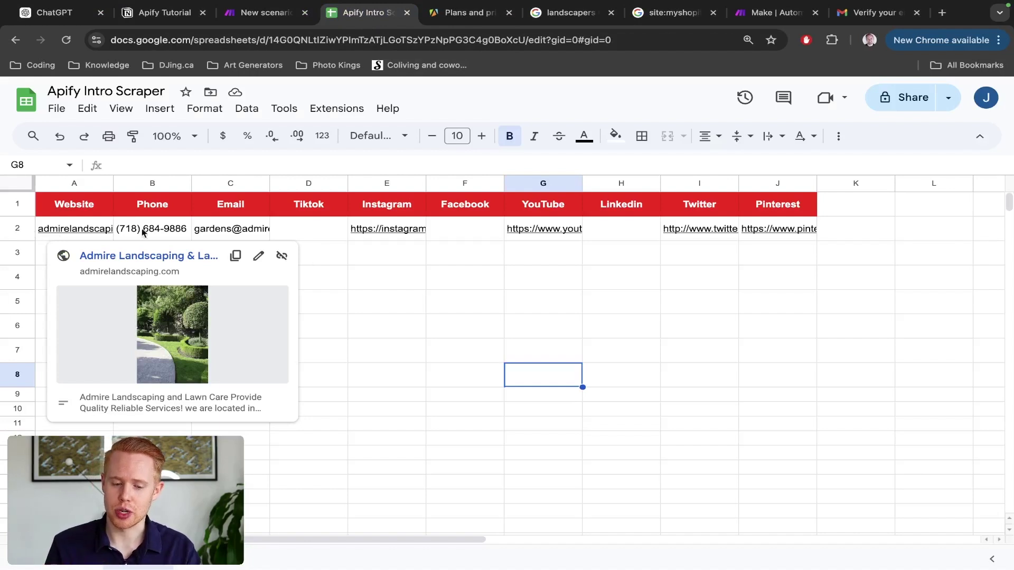
click(204, 233)
click(378, 232)
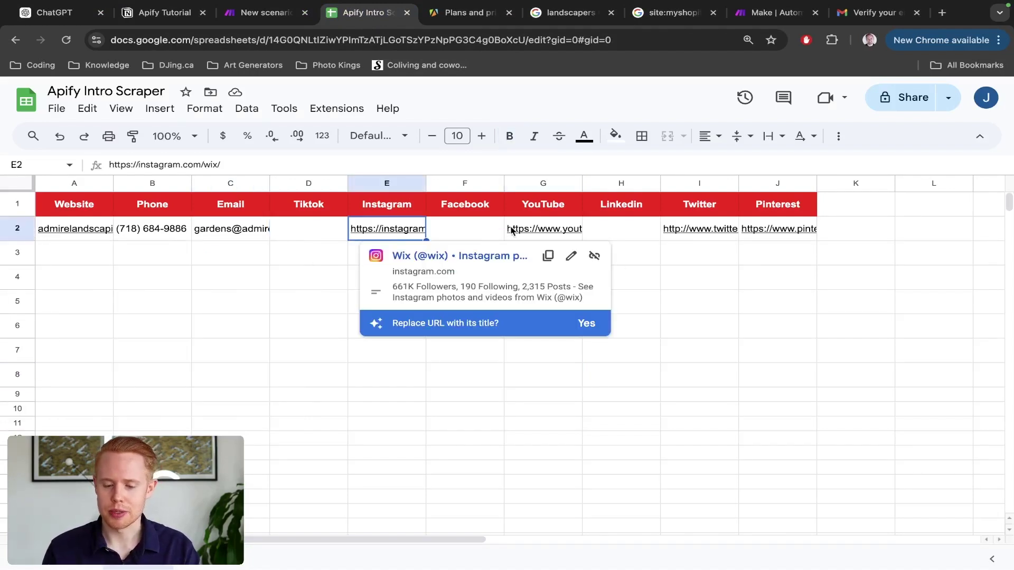
mouse_move(670, 221)
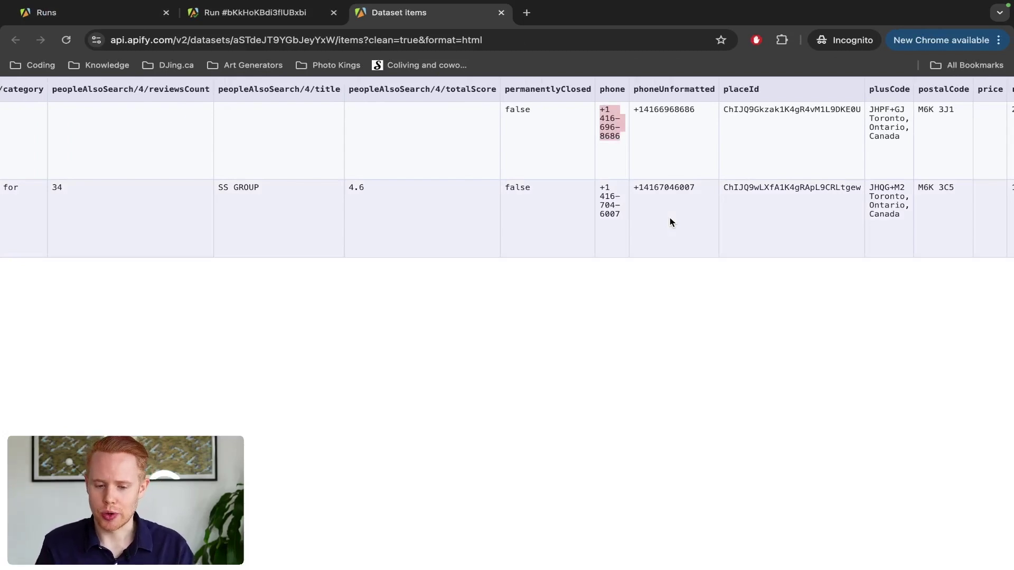
Step: Close the HTML Dataset items tab and the Export dataset dialog, then show the empty Saved tasks page
scroll(666, 243, left, 15)
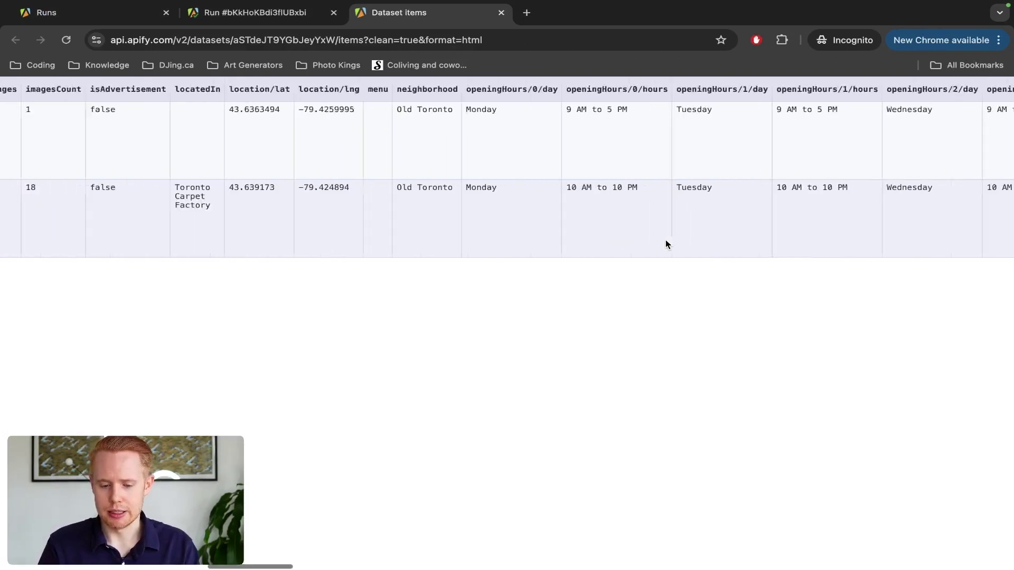
scroll(665, 239, left, 2)
key(ctrl+w)
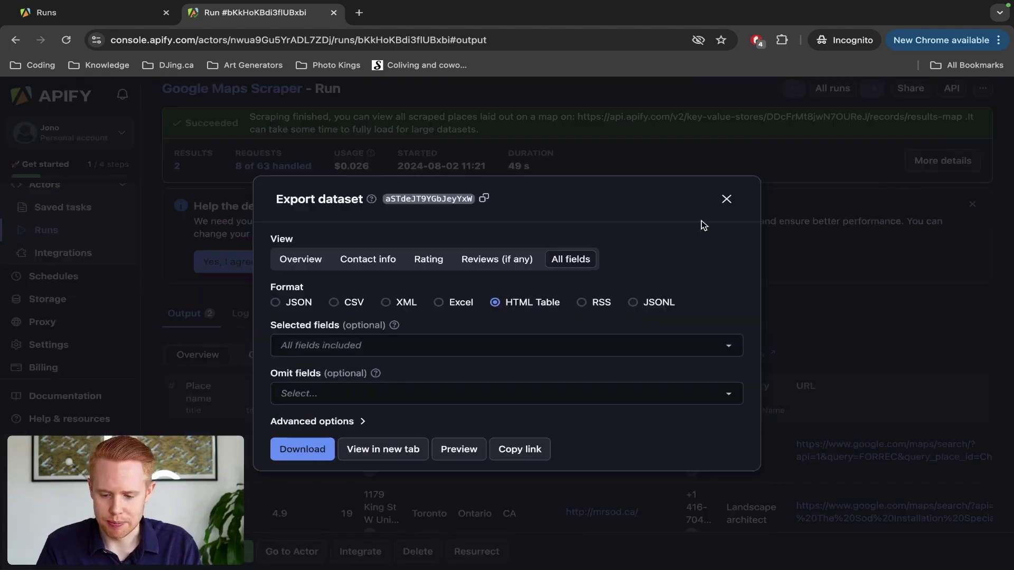
click(726, 201)
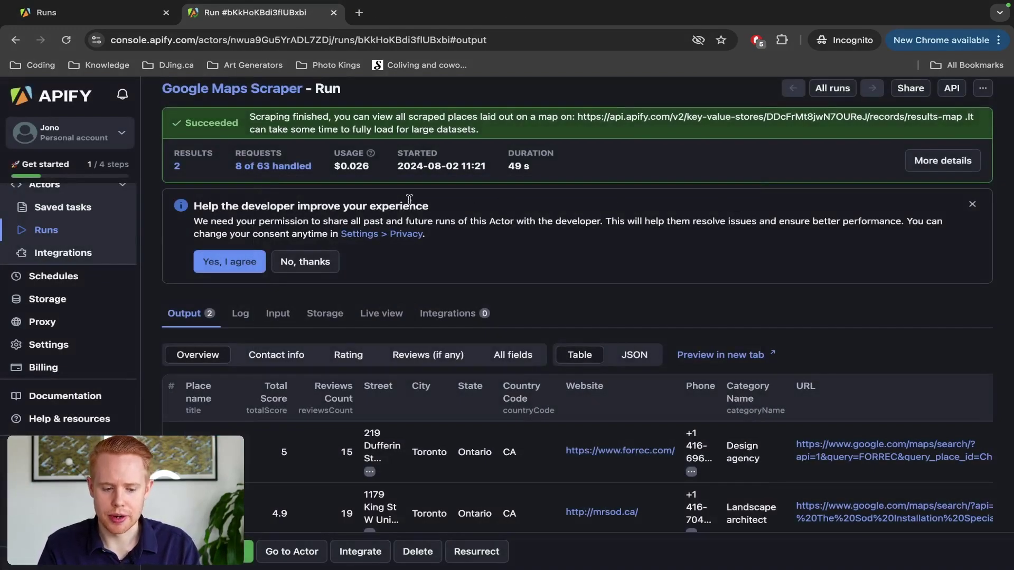
click(55, 210)
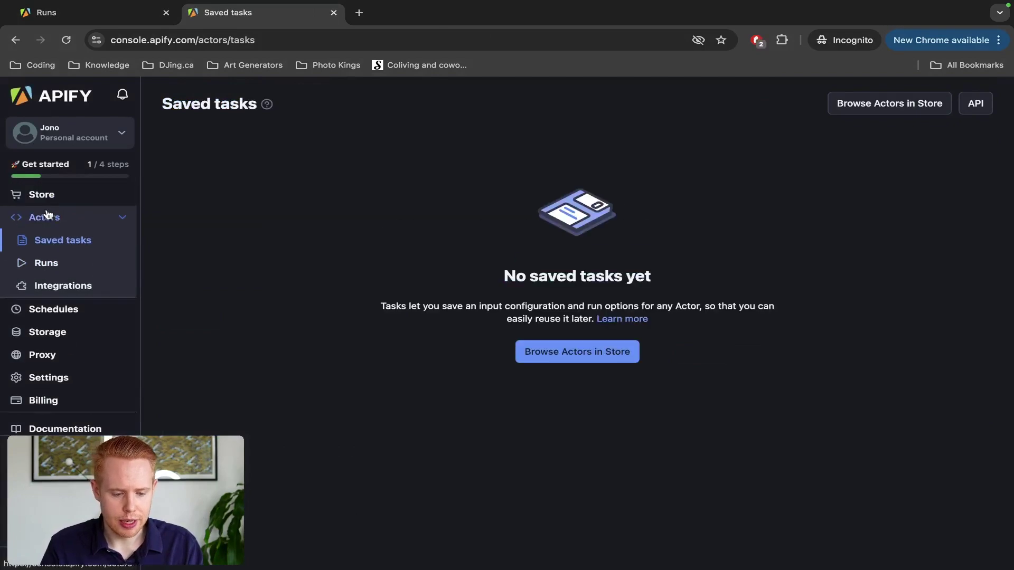
Step: Browse the Actors list's Starred, My own and Rented views, then return to the Runs list
click(32, 217)
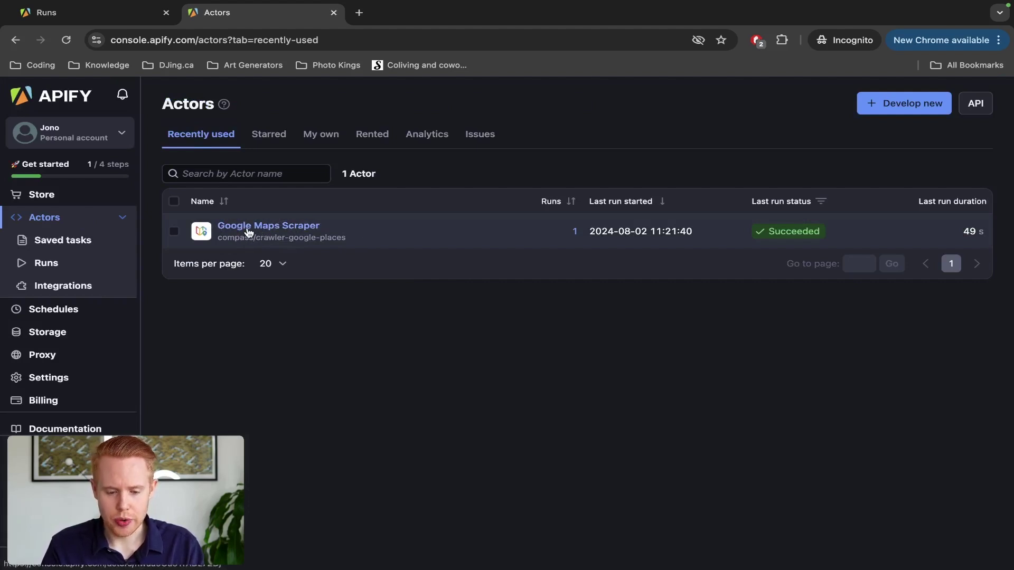
click(270, 143)
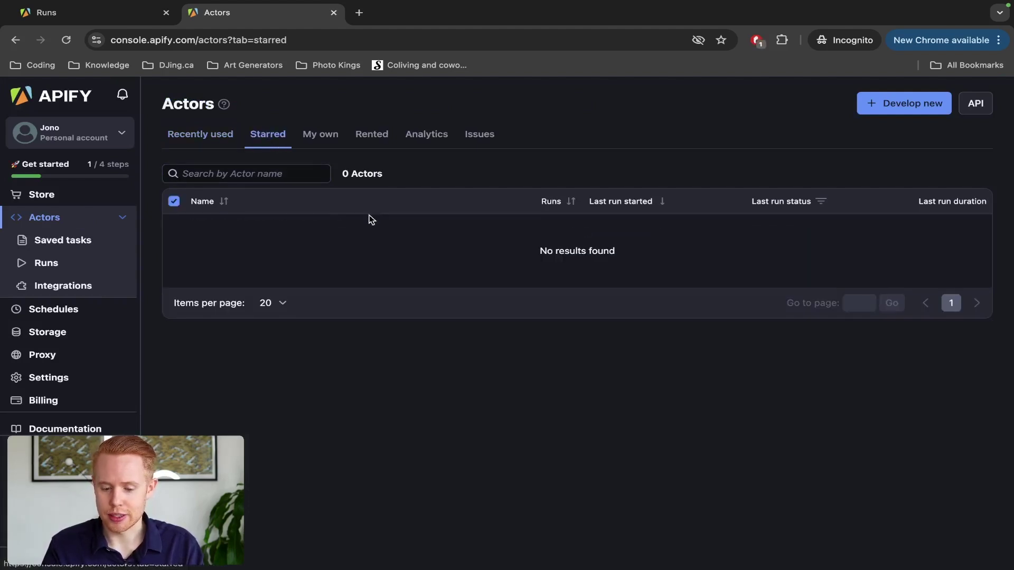
click(308, 138)
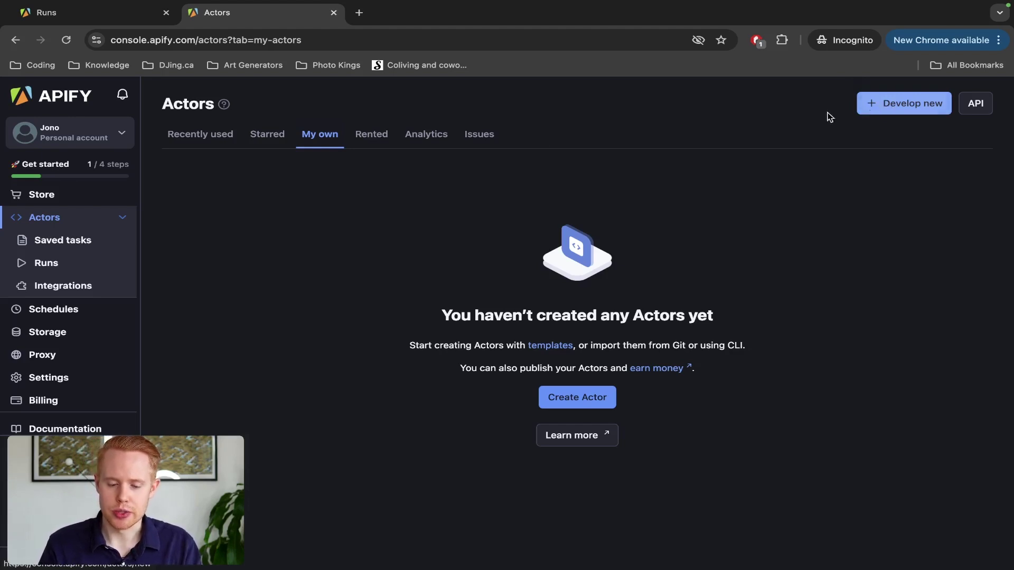
click(366, 139)
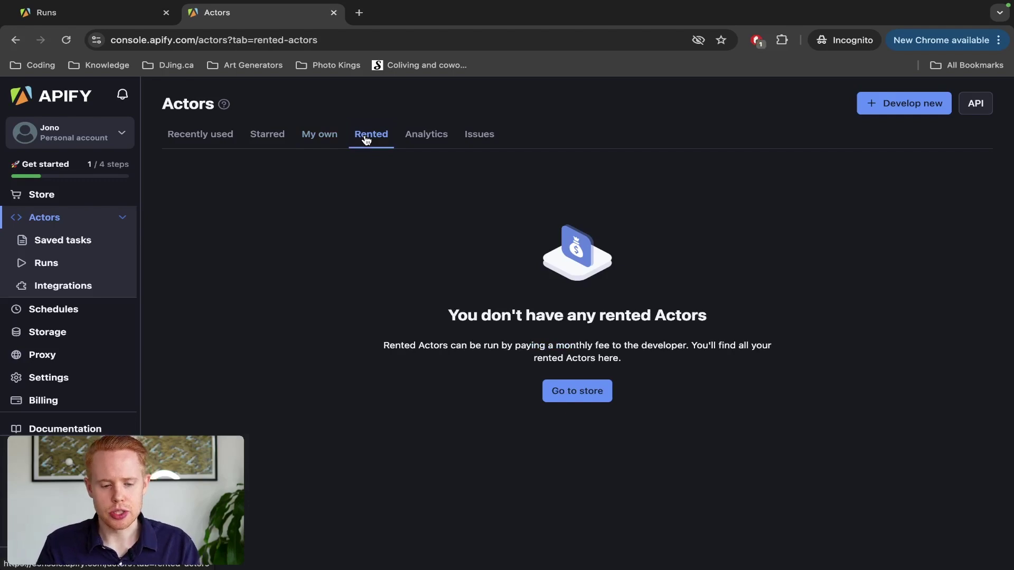
key(ctrl+shift+Tab)
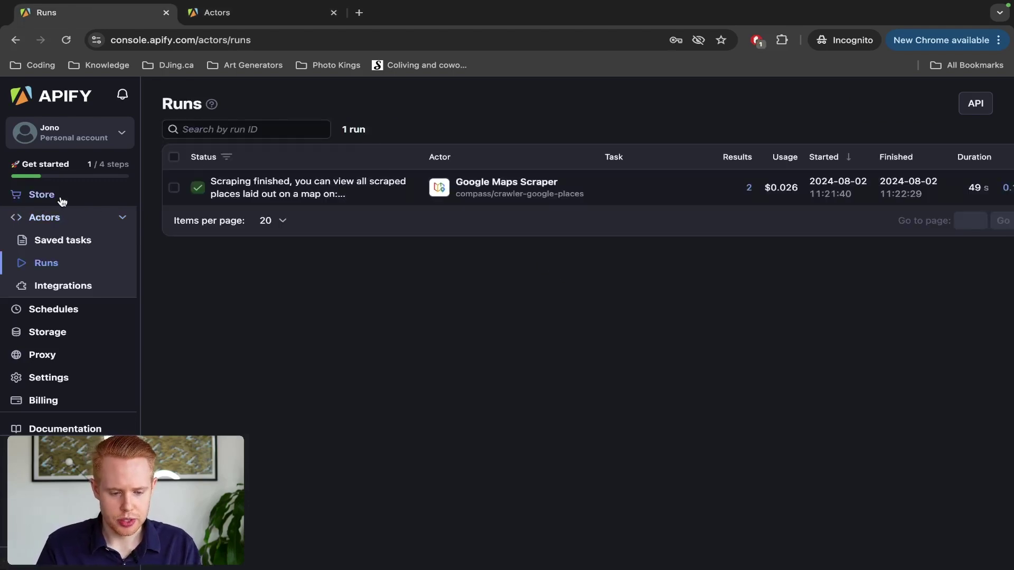
Step: Search the Apify Store for 'curiuos_coder' to list that developer's Actors
click(61, 199)
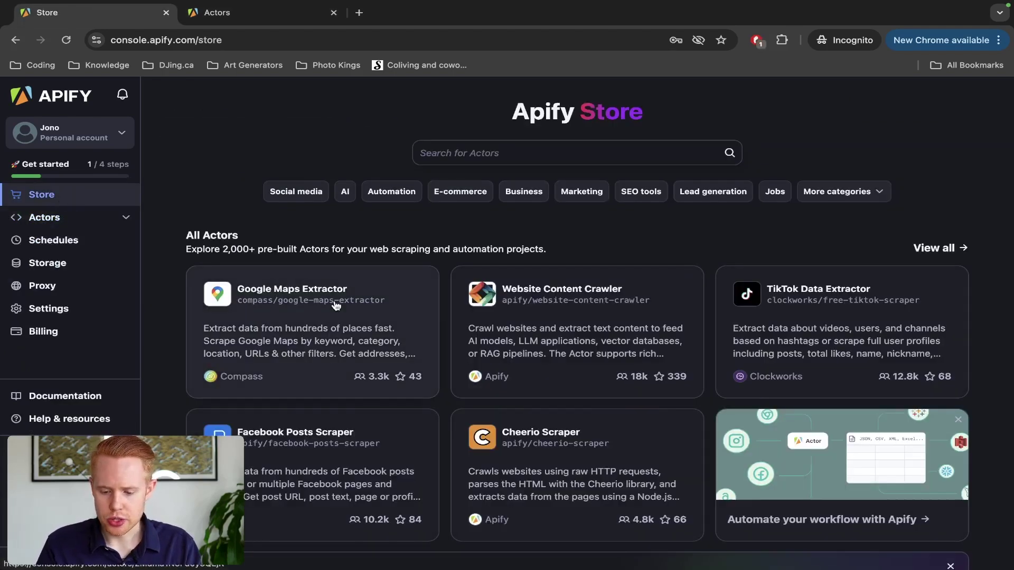
scroll(336, 306, down, 3)
scroll(336, 305, down, 3)
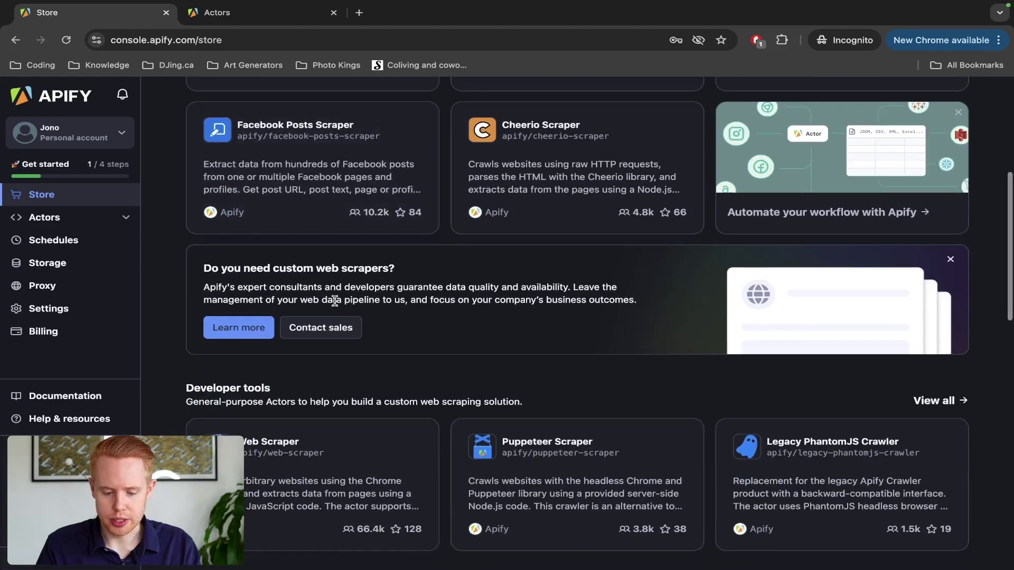
scroll(334, 301, down, 5)
scroll(396, 239, up, 15)
click(477, 145)
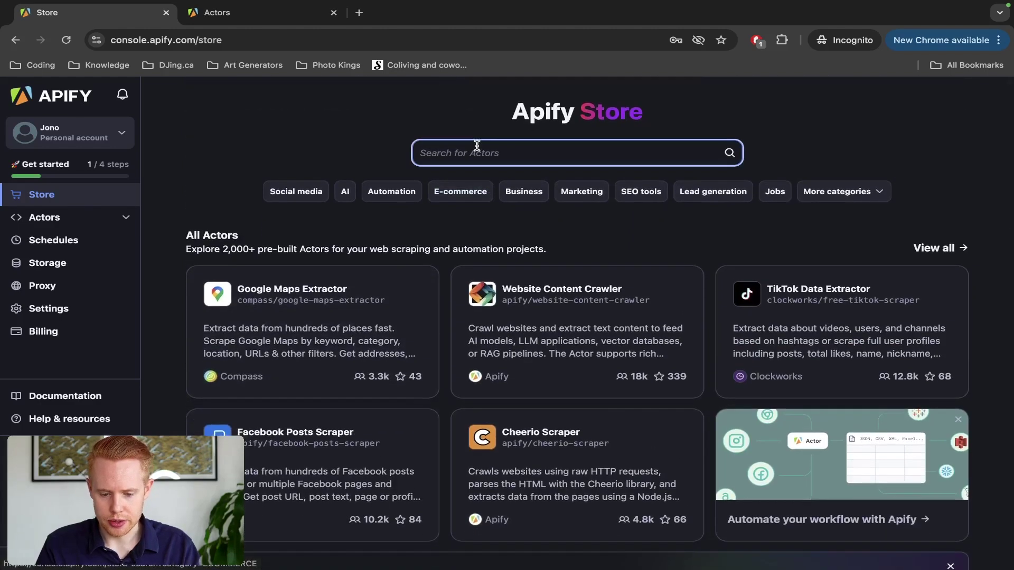
text(curi)
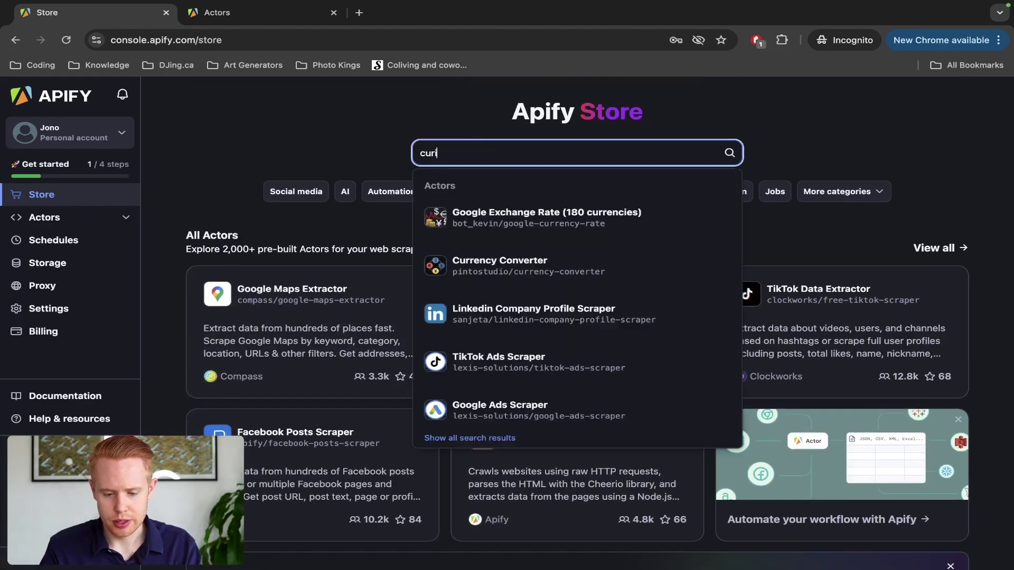
text(uos_coder)
key(Return)
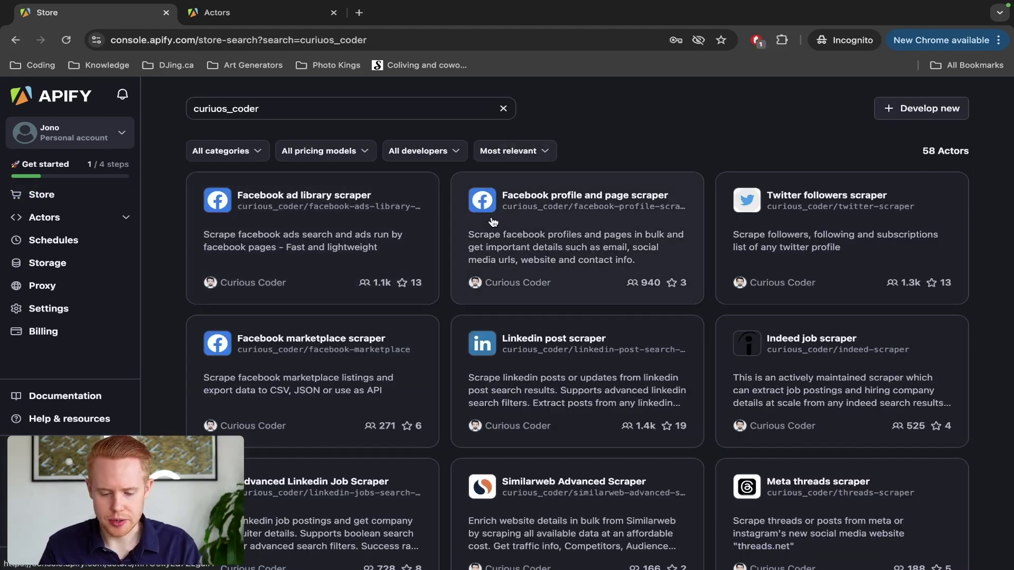
Step: Check the Linkedin post scraper's $30/month rental terms, then return to the Rented Actors view
click(541, 365)
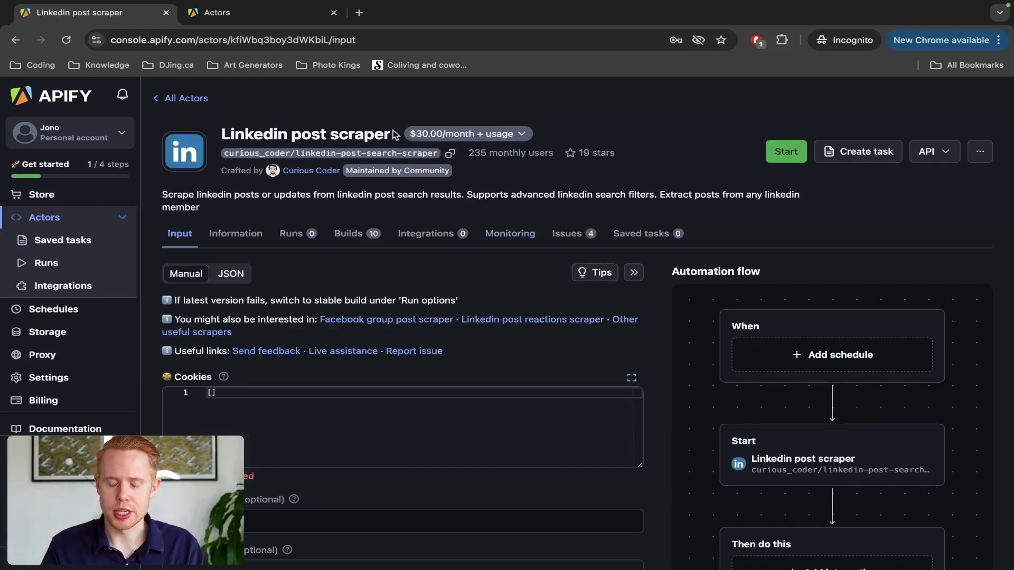
click(435, 135)
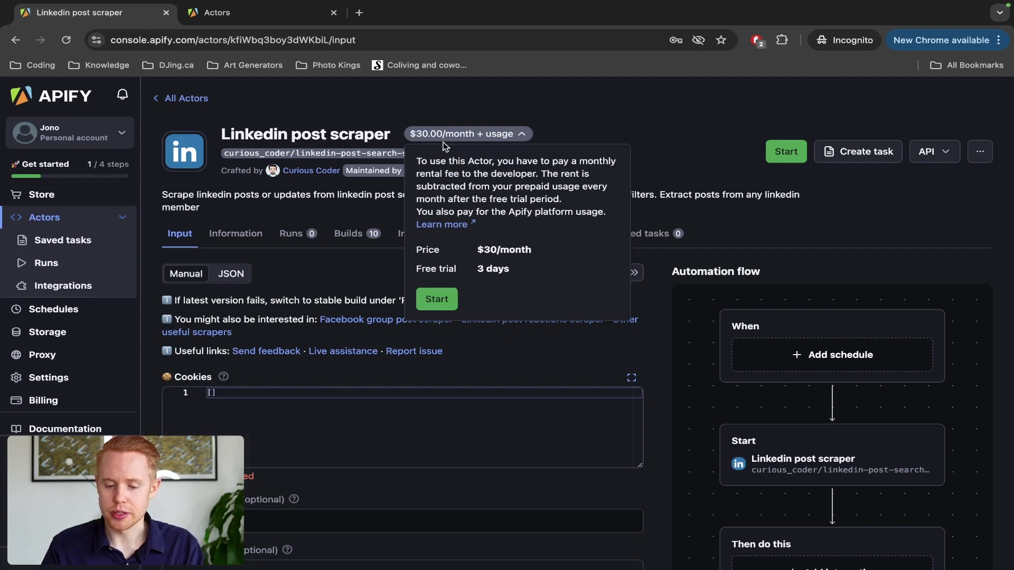
key(ctrl+Tab)
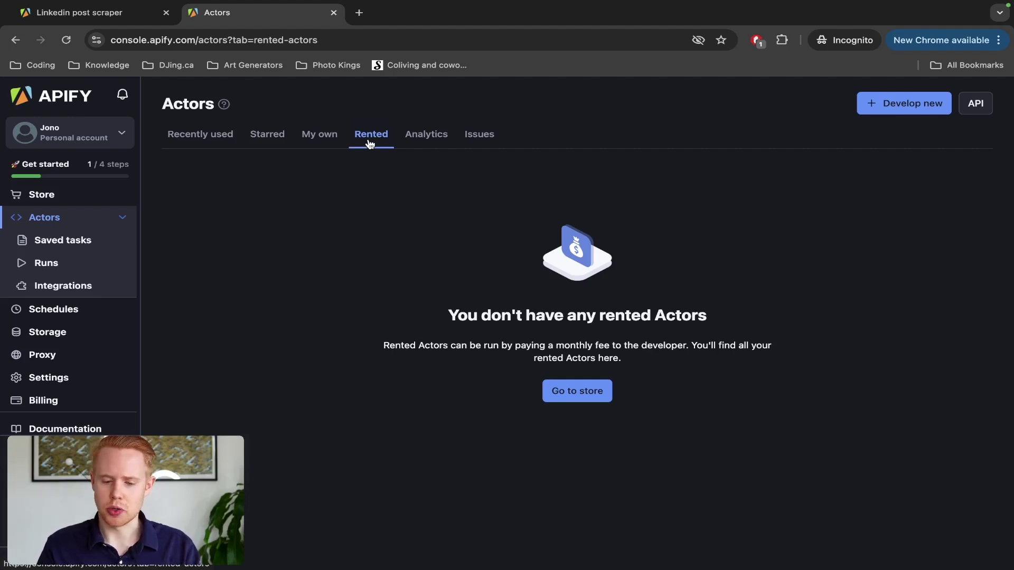
Step: View Actors Analytics and Issues, then Integrations, Apify Store and the empty Schedules page, before switching to the spreadsheet
click(421, 138)
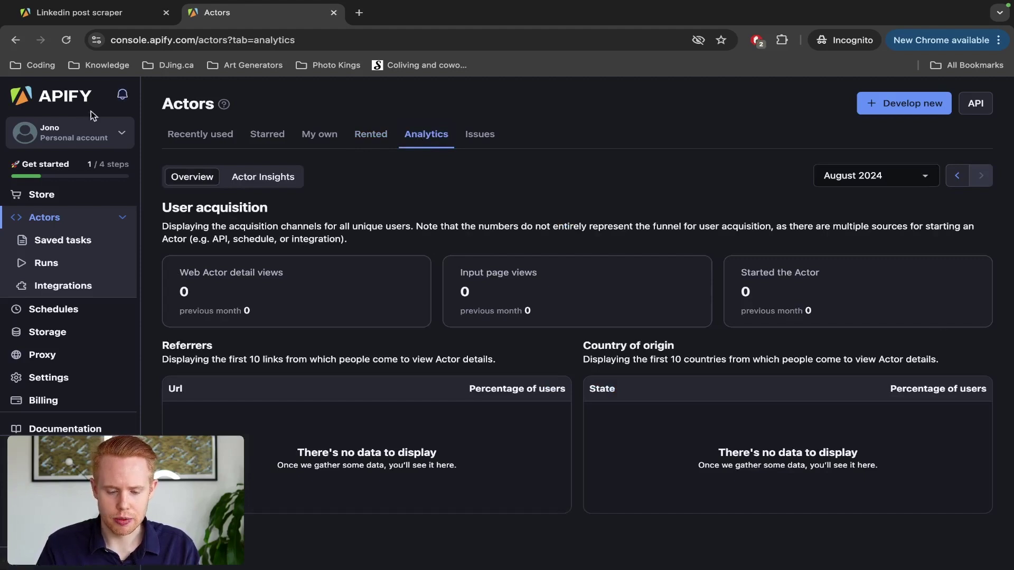
click(481, 134)
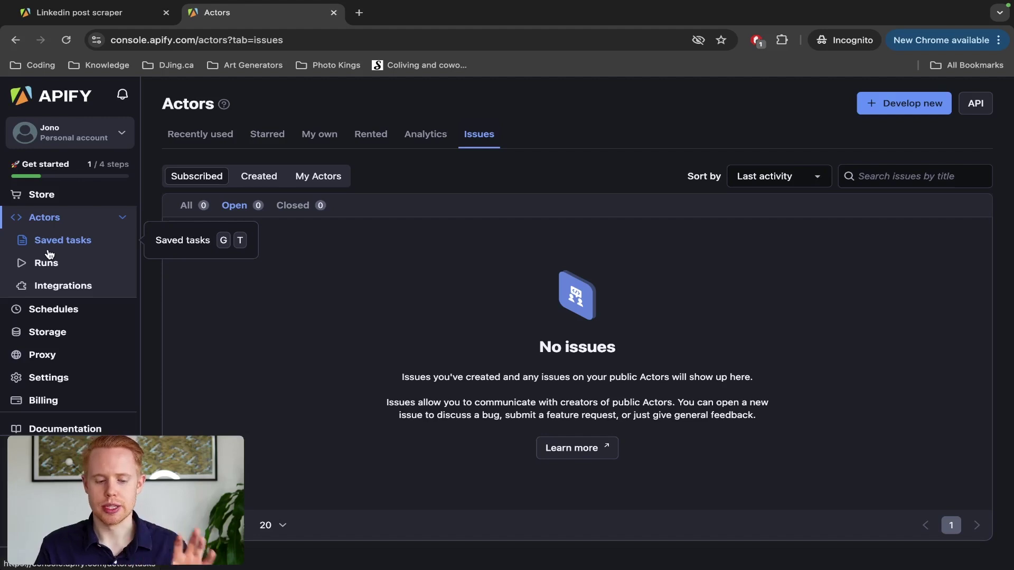
click(43, 292)
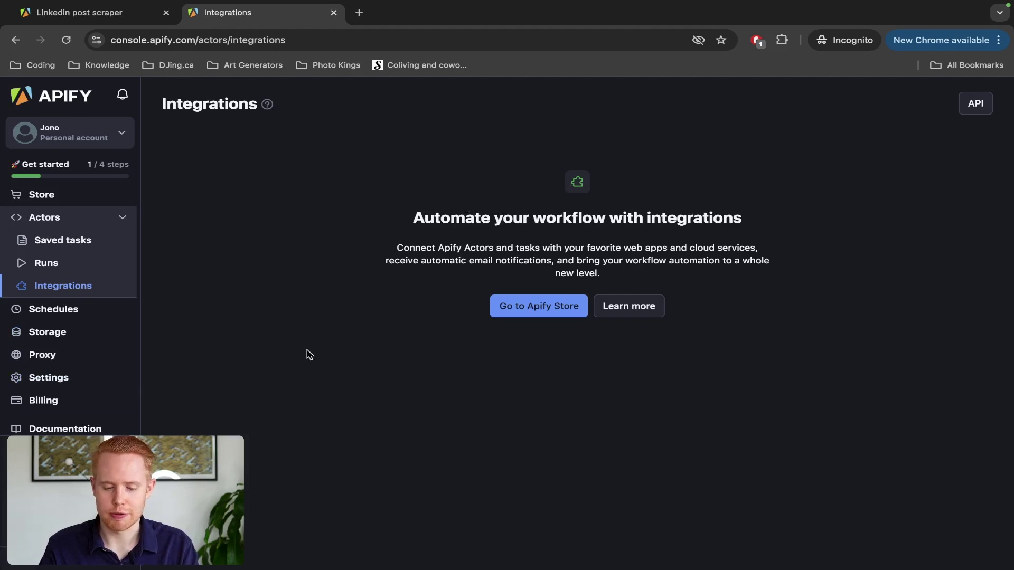
click(533, 310)
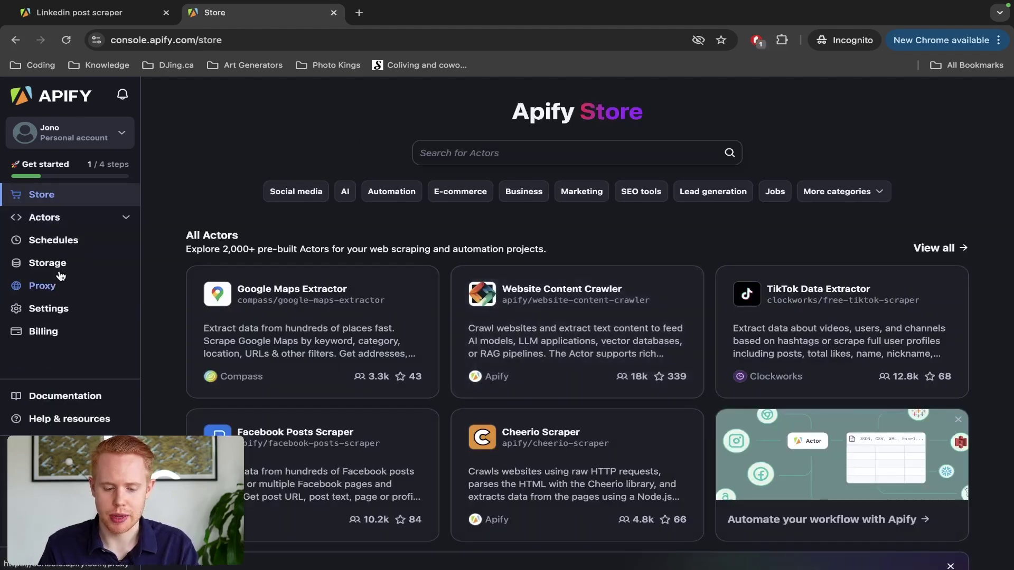
click(65, 243)
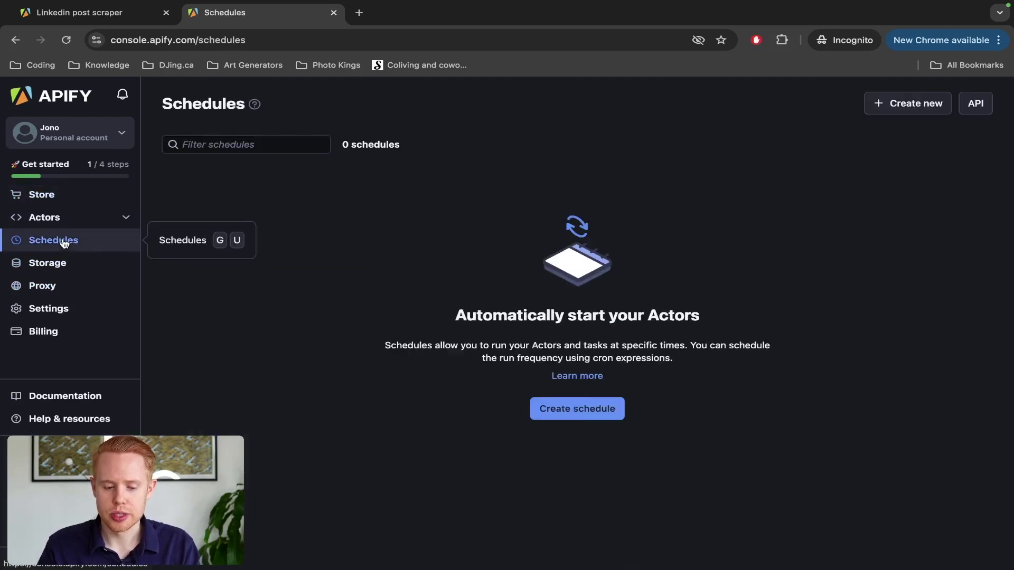
key(ctrl+Left)
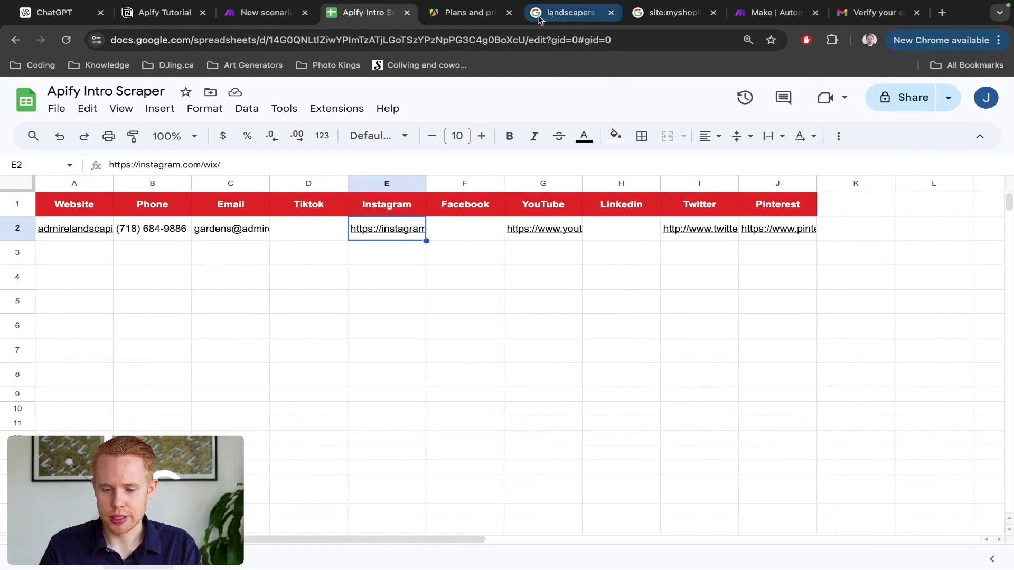
Step: Look at Google's landscapers toronto map listings, then go back to the Apify Schedules window
click(561, 15)
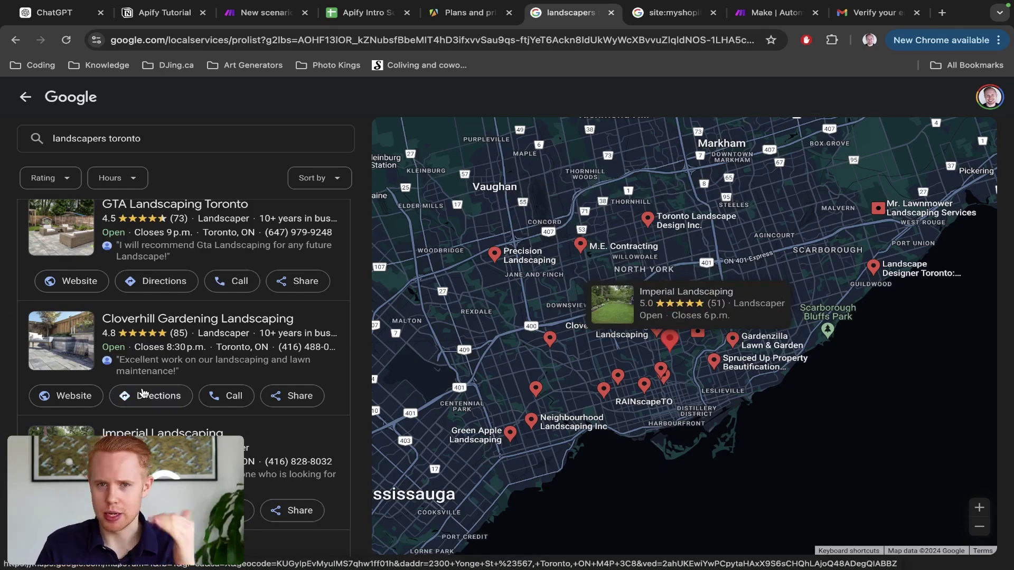
key(super+grave)
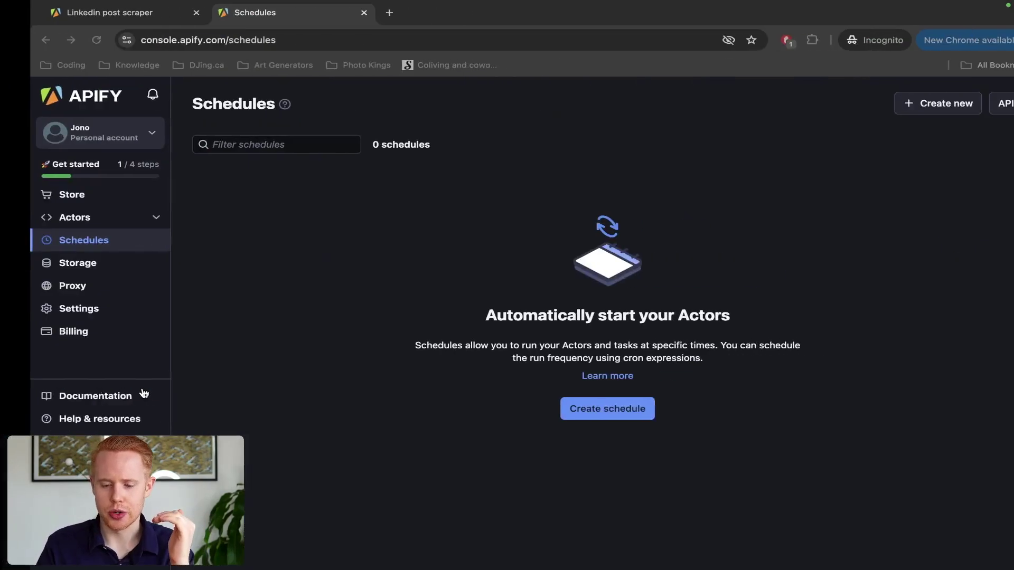
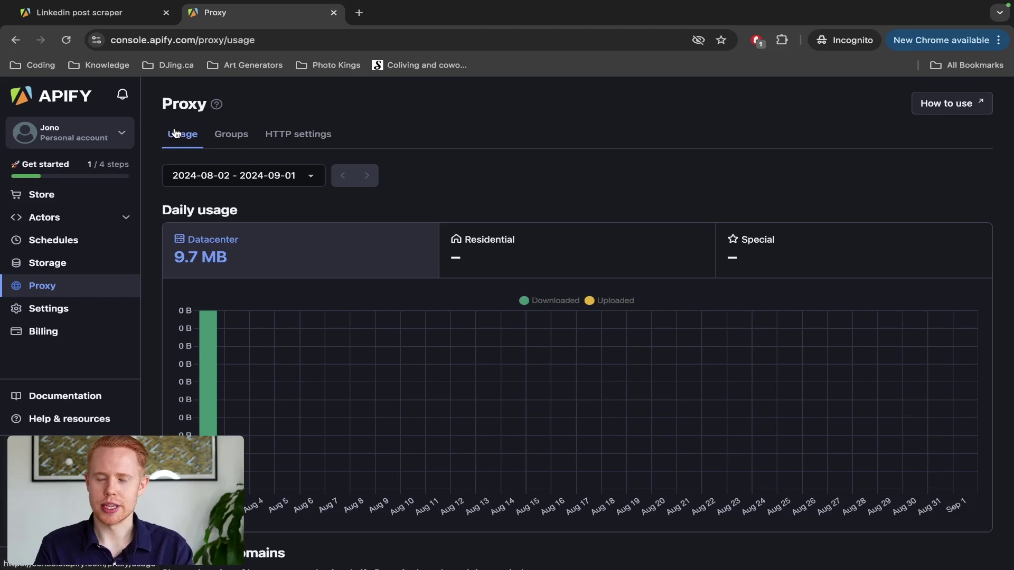
Step: Select the masked personal API token in Apify's Integrations settings and open a new tab
click(71, 312)
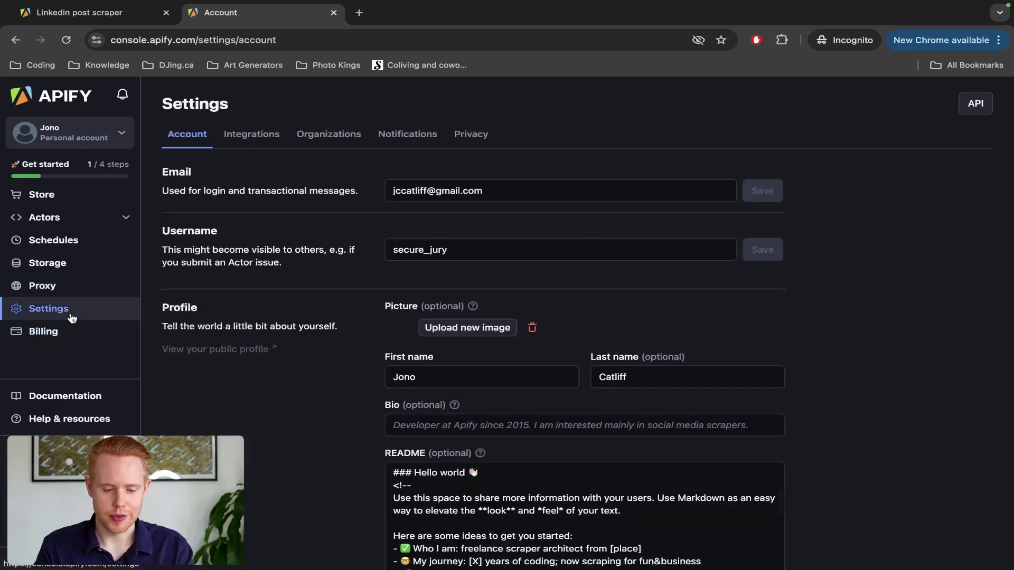
scroll(250, 277, down, 13)
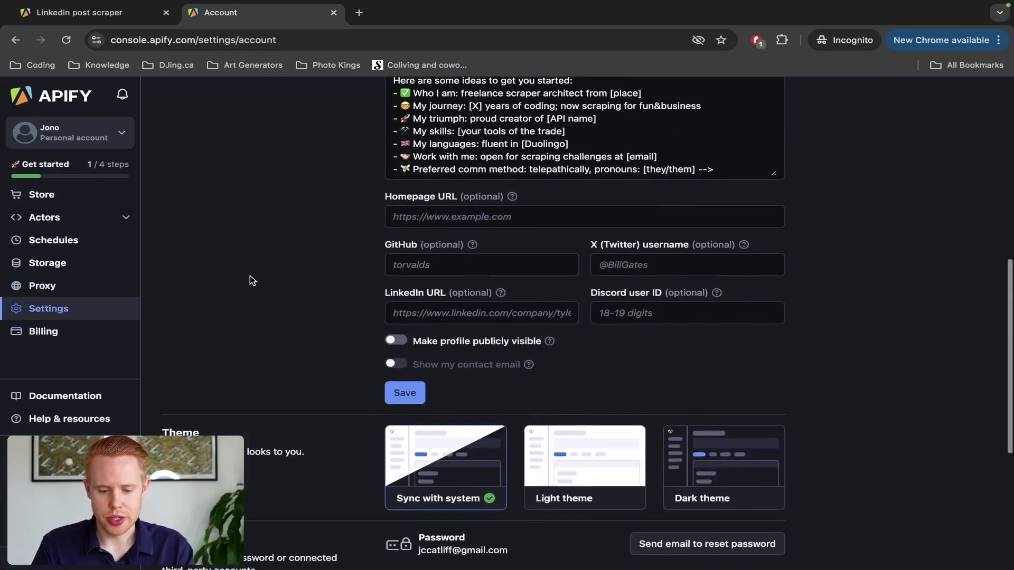
scroll(250, 276, up, 6)
scroll(249, 254, up, 8)
click(247, 134)
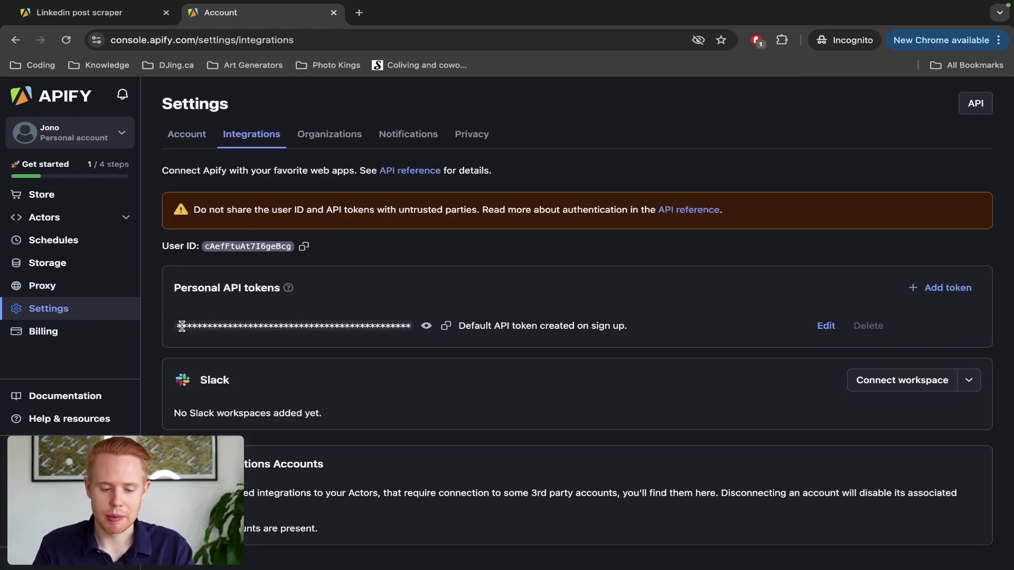
double_click(355, 330)
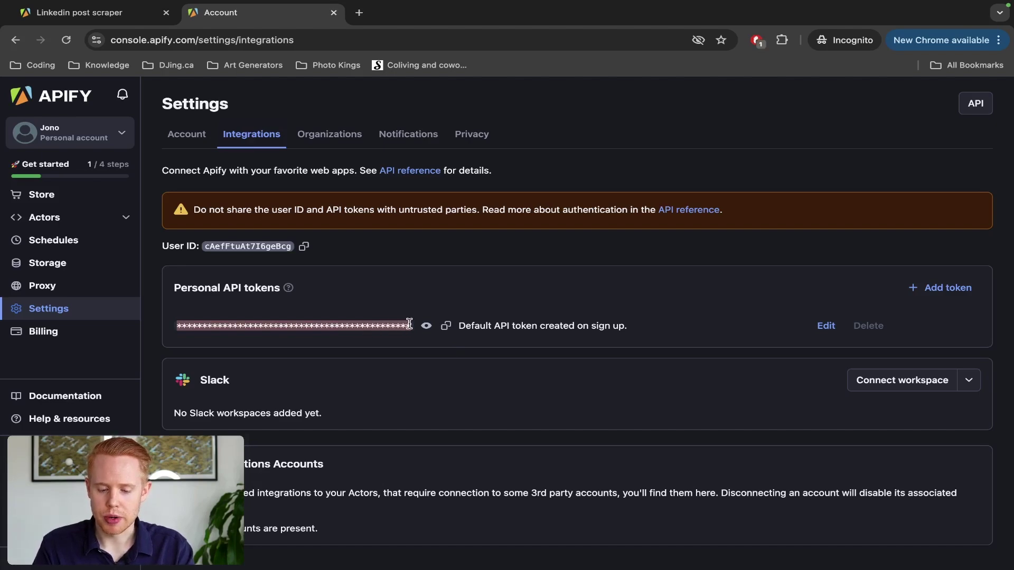
key(ctrl+t)
Step: Load make.com, accept its cookie notice, and switch back to the Apify settings tab
text(make.com)
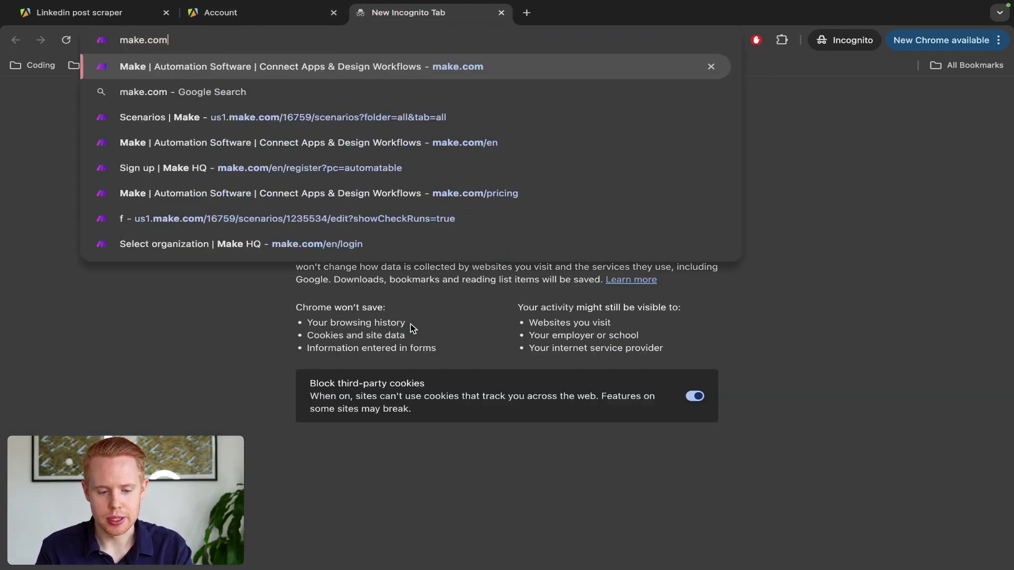
key(Return)
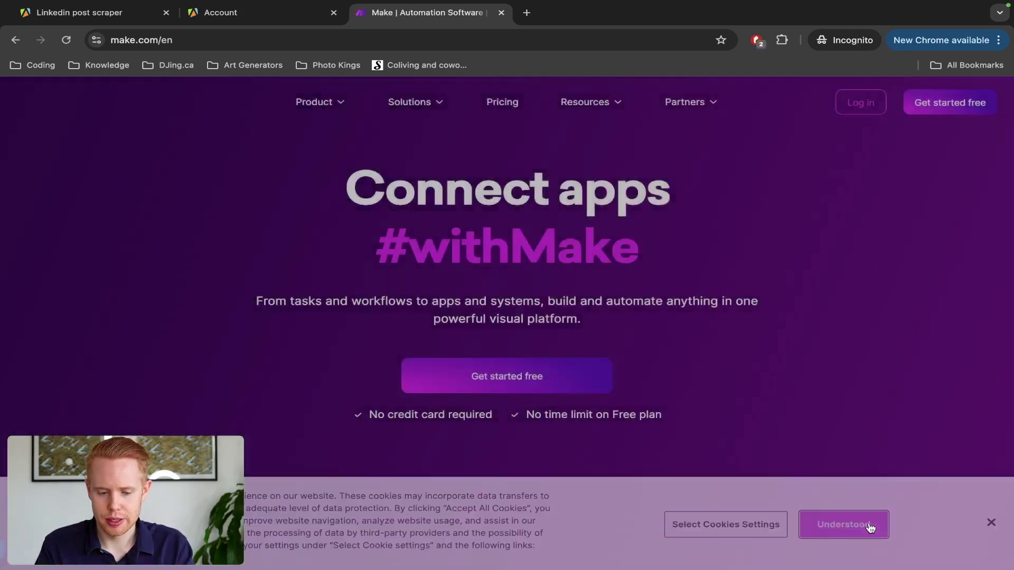
click(869, 525)
key(ctrl+shift+Tab)
key(ctrl+Tab)
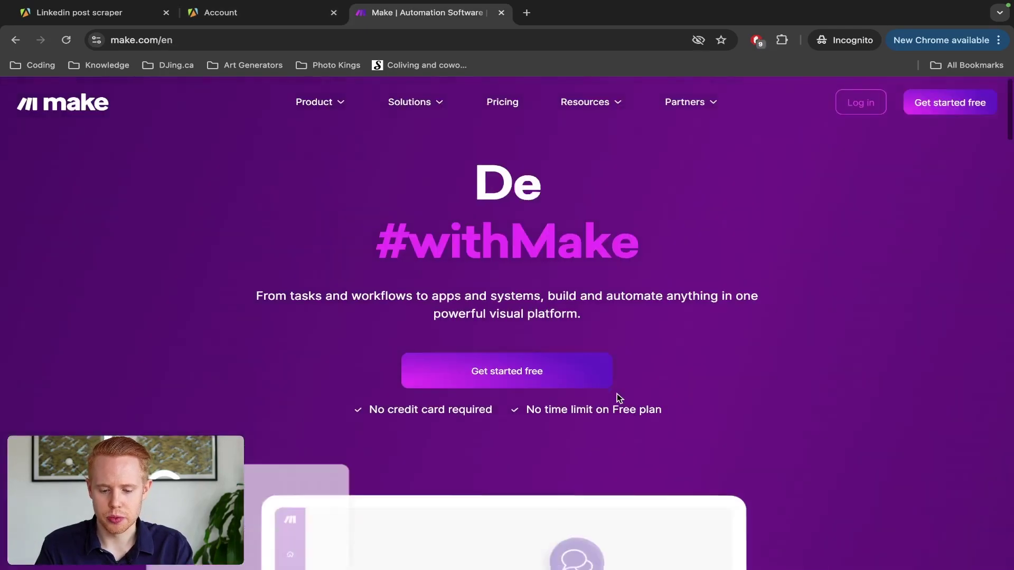
key(ctrl+shift+Tab)
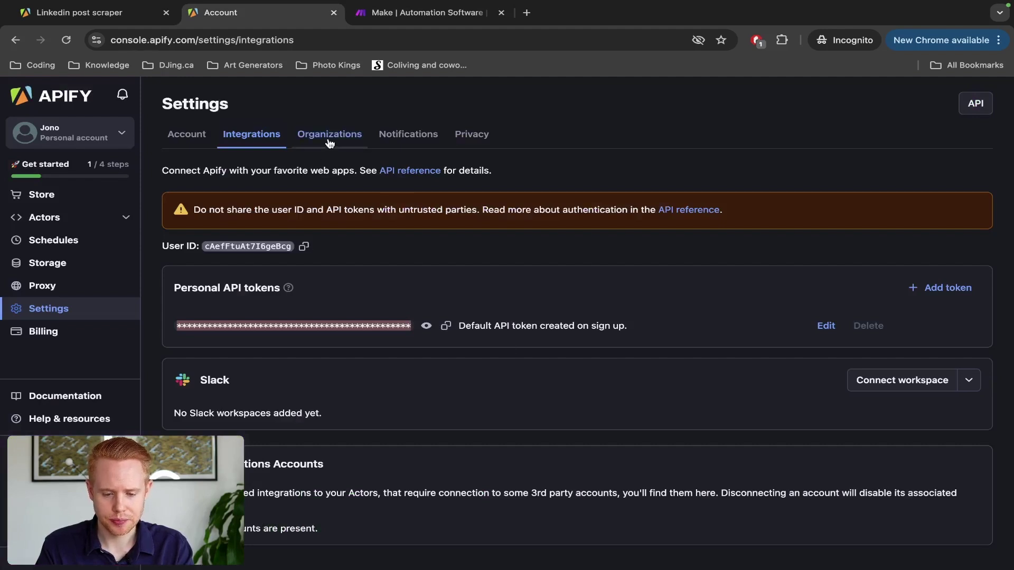
Step: Browse the Organizations, Notifications and Privacy settings, then go to the Apify Store
click(329, 135)
click(375, 135)
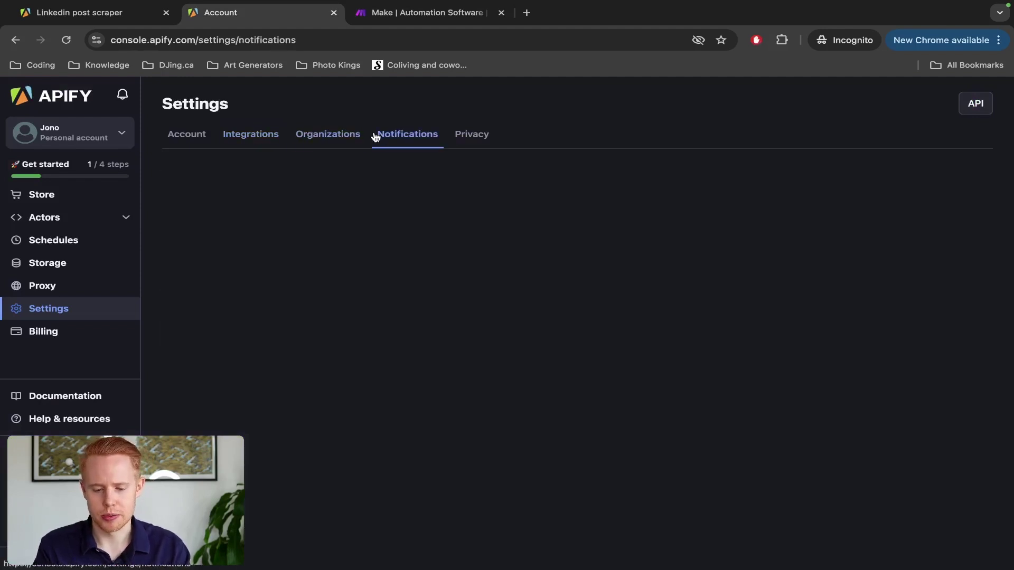
click(457, 136)
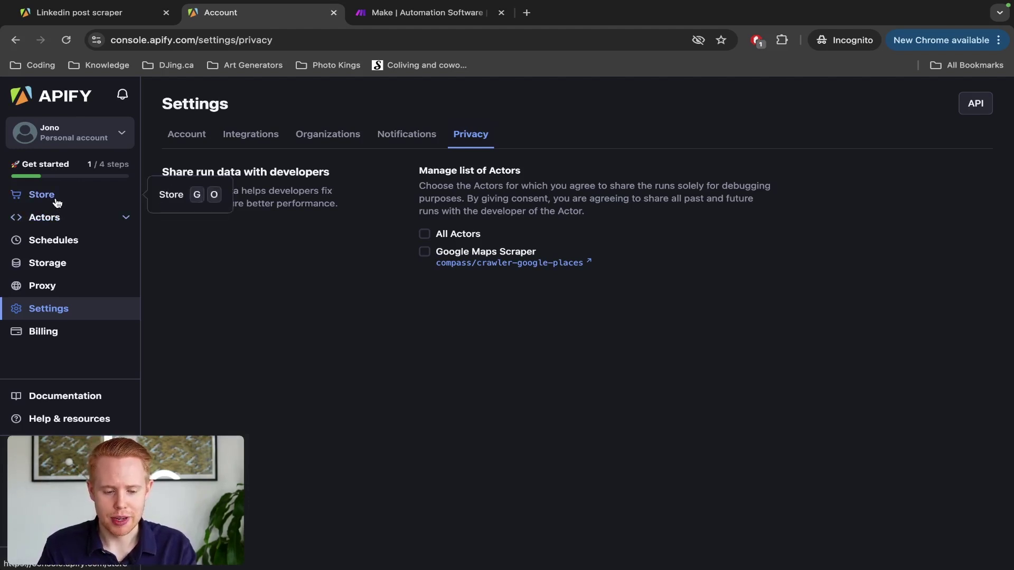
click(57, 203)
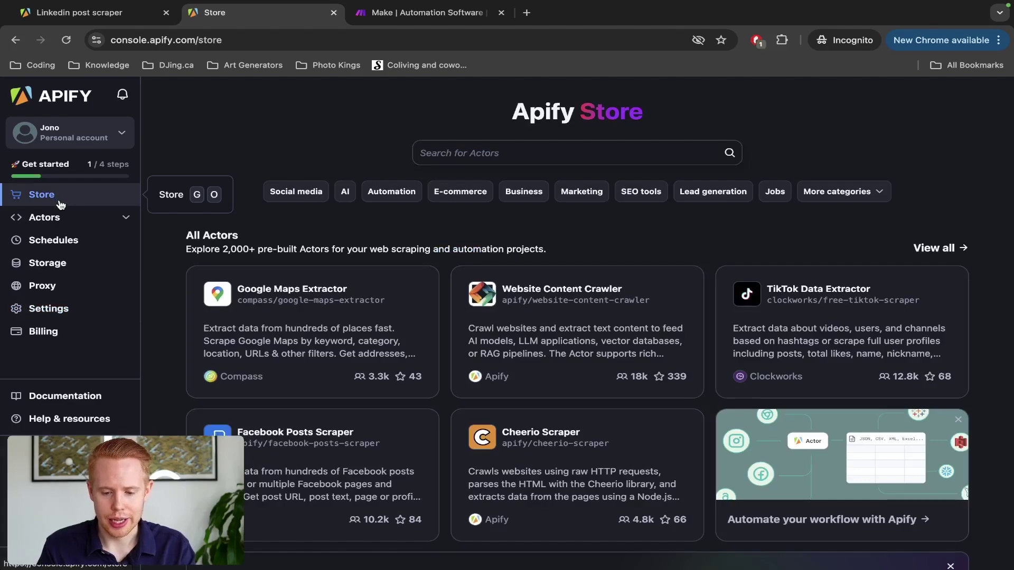
key(super+grave)
scroll(472, 300, down, 10)
scroll(472, 300, down, 20)
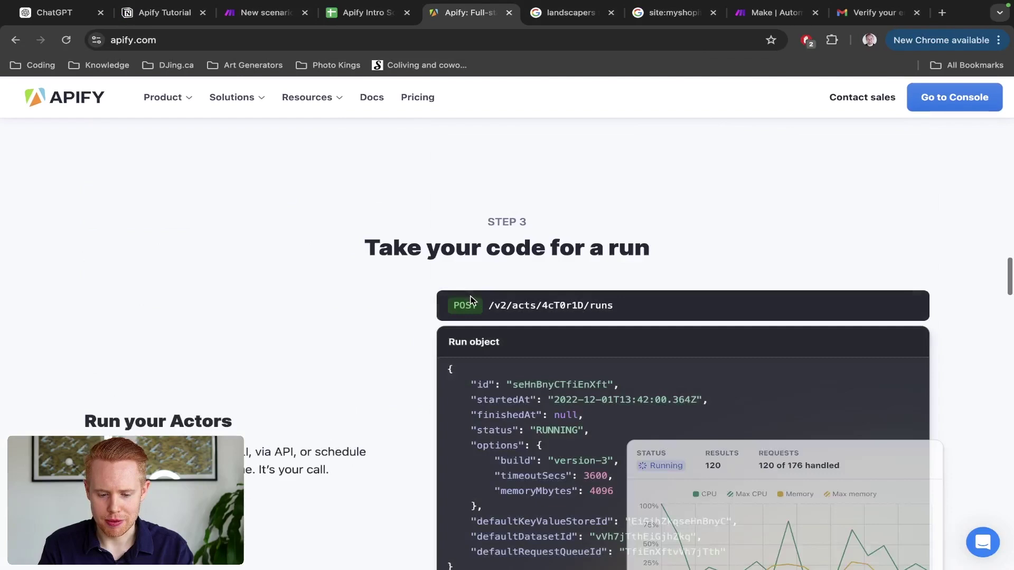
scroll(471, 300, up, 3)
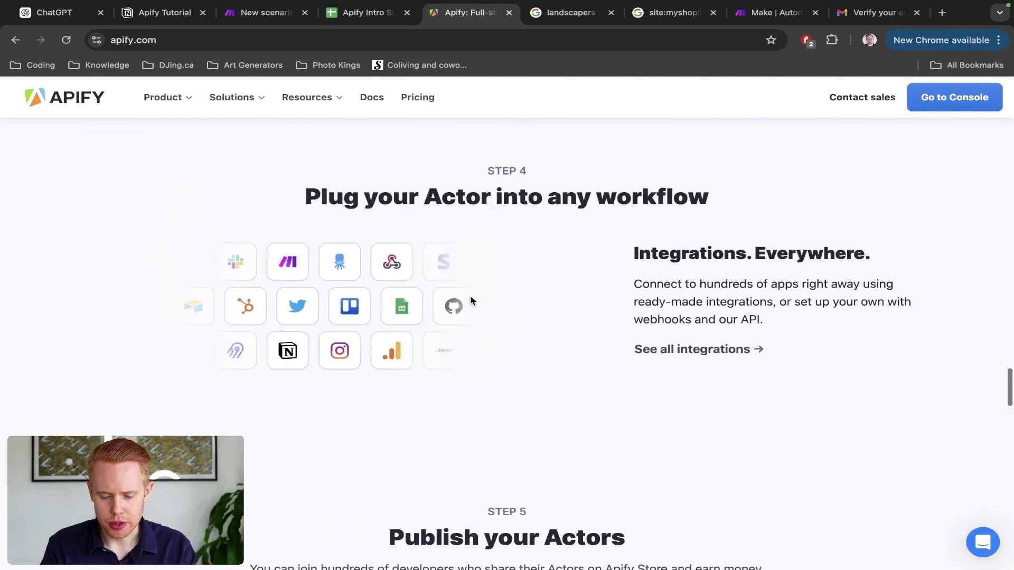
scroll(285, 311, up, 5)
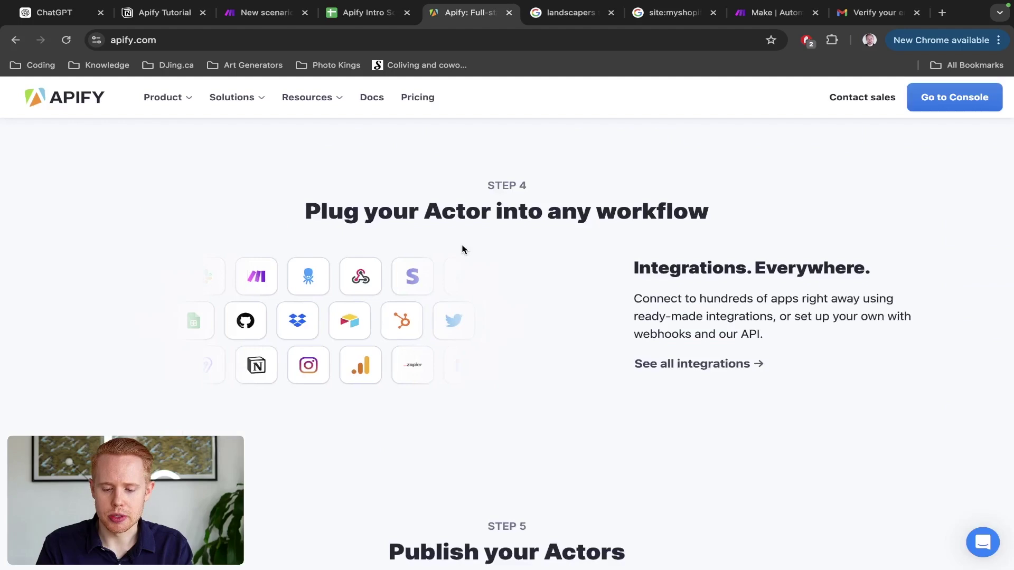
key(super+grave)
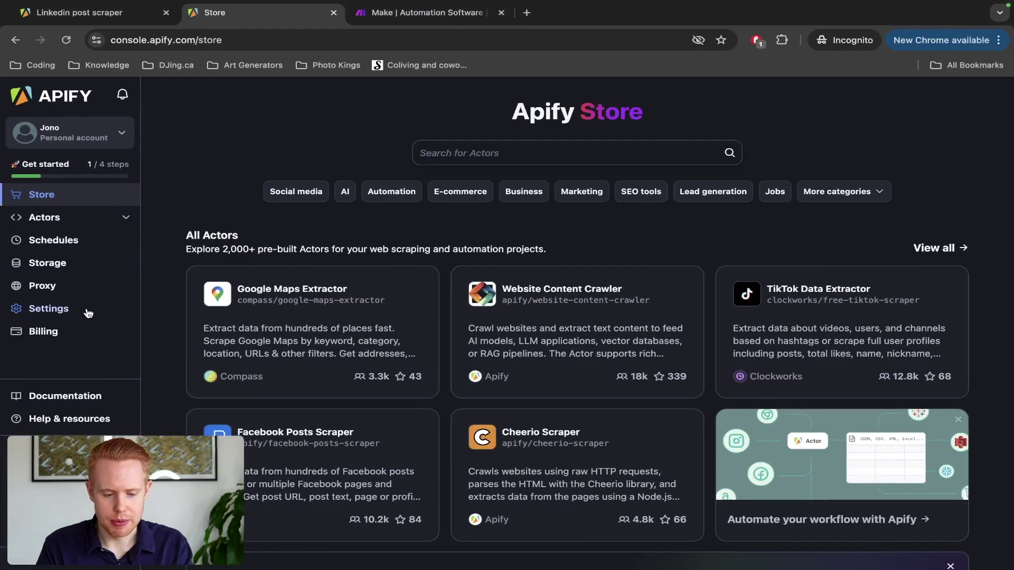
Step: Highlight the Personal API tokens heading in Apify's Integrations settings
click(89, 314)
click(240, 138)
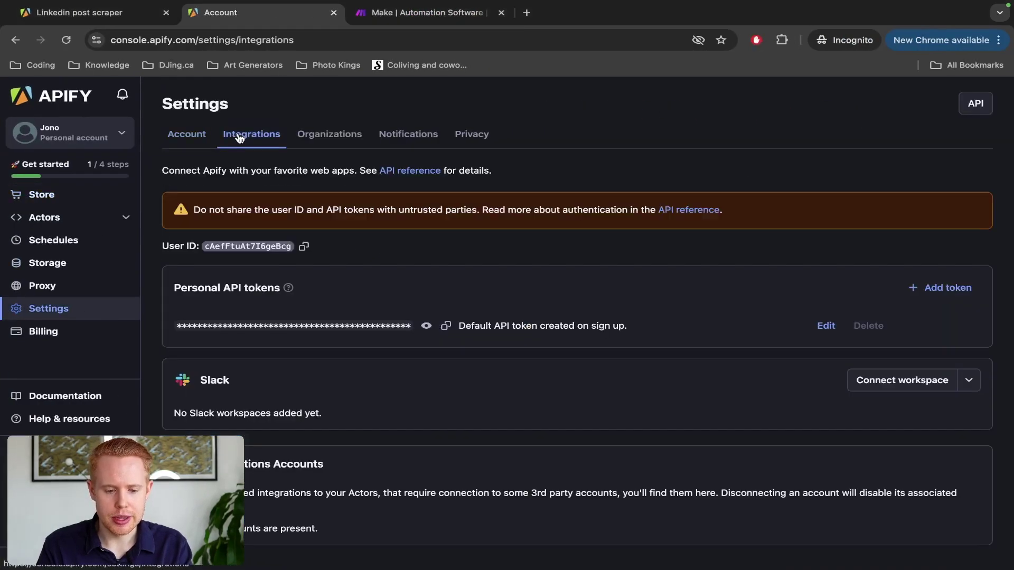
drag(177, 288, 287, 288)
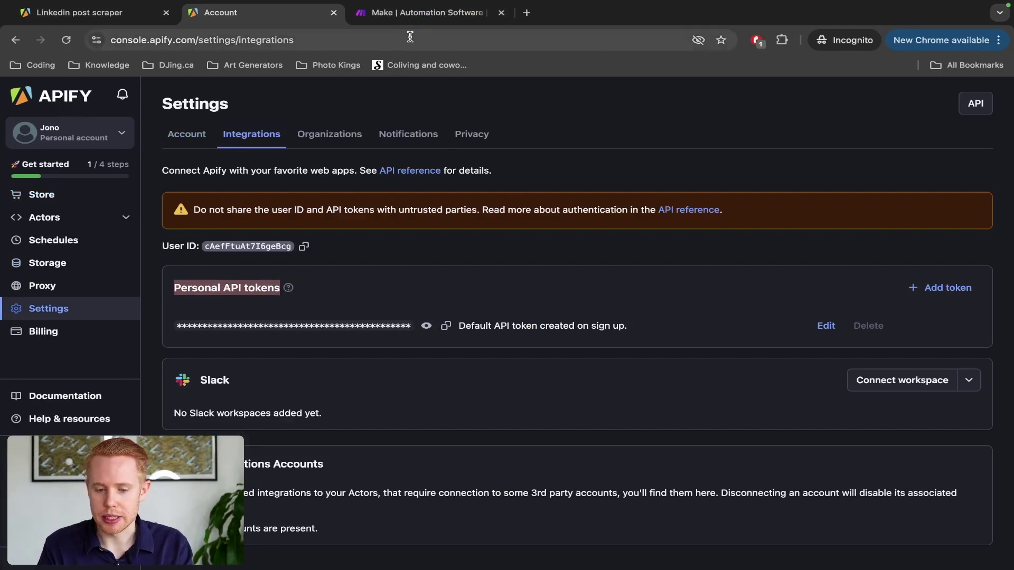
Step: Scroll the make.com tab, close it, and switch to the apify.com window
click(397, 13)
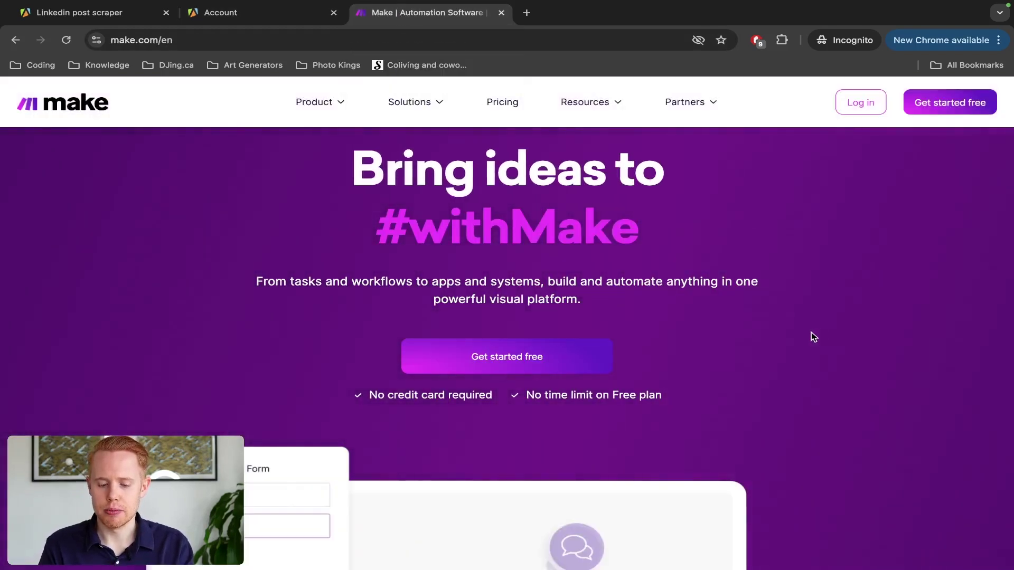
scroll(717, 360, down, 2)
scroll(717, 365, down, 1)
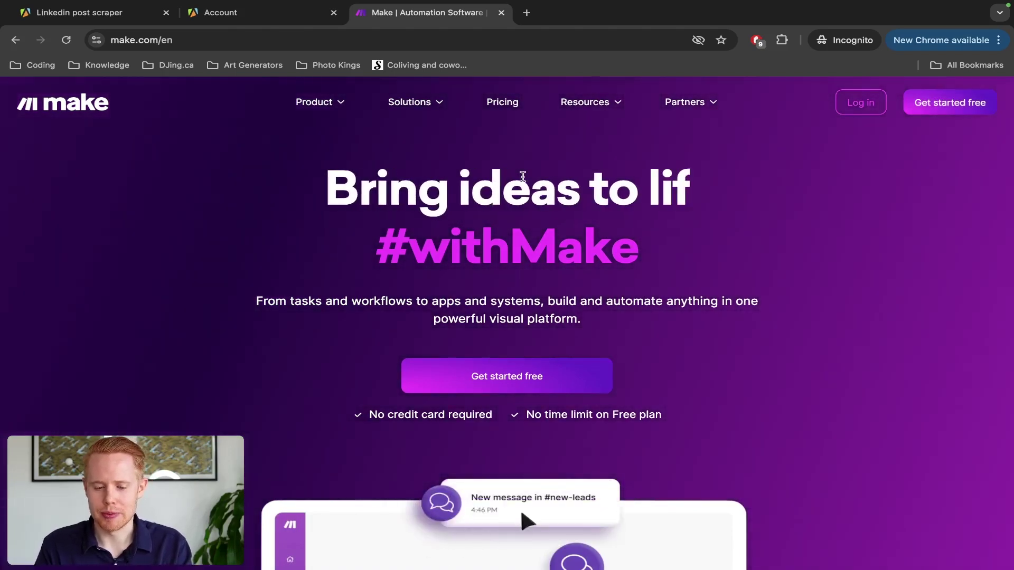
key(ctrl+w)
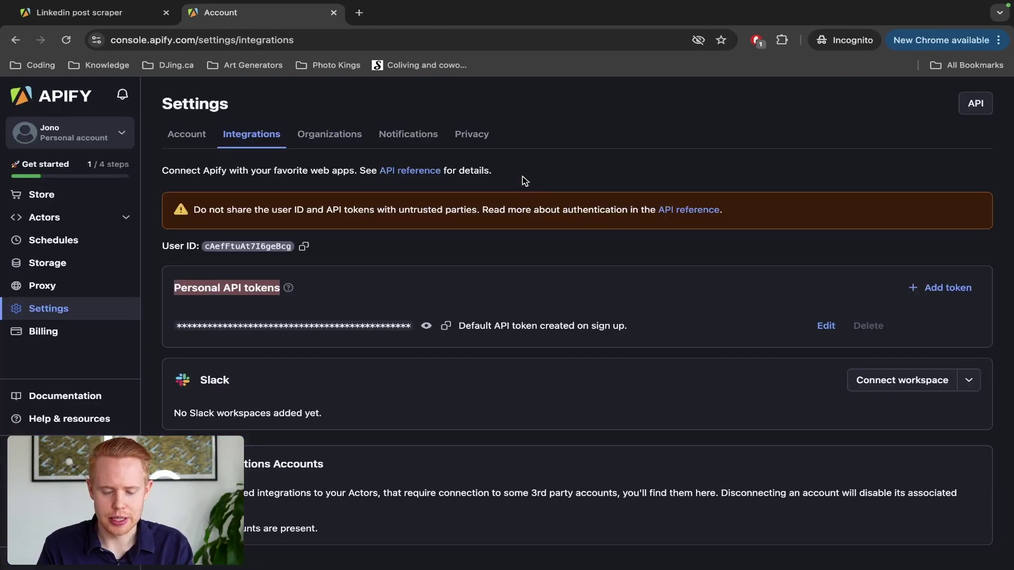
key(ctrl+Left)
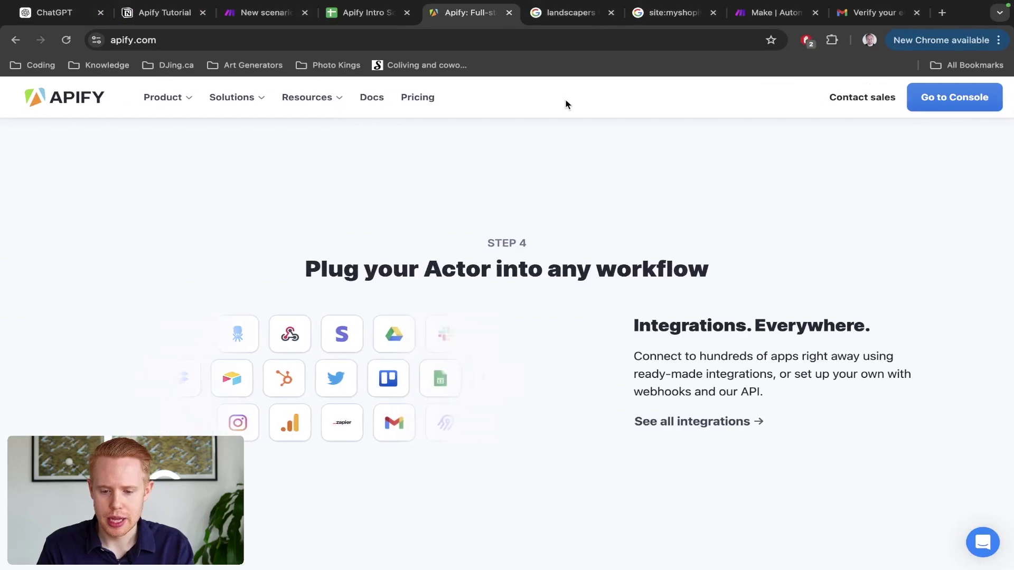
Step: Log in to Make and move the New scenario tab beside the dashboard tab
click(751, 14)
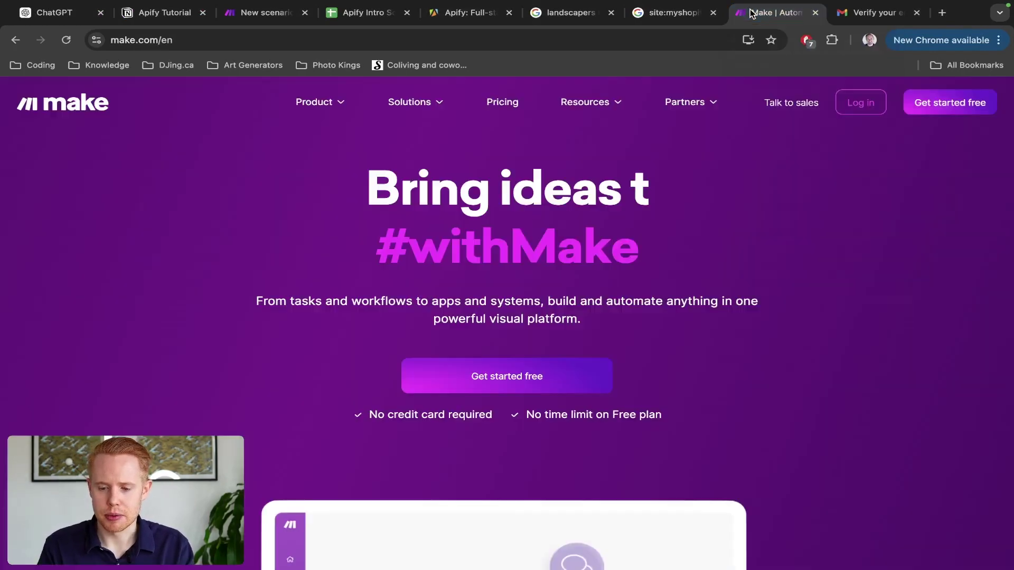
click(862, 108)
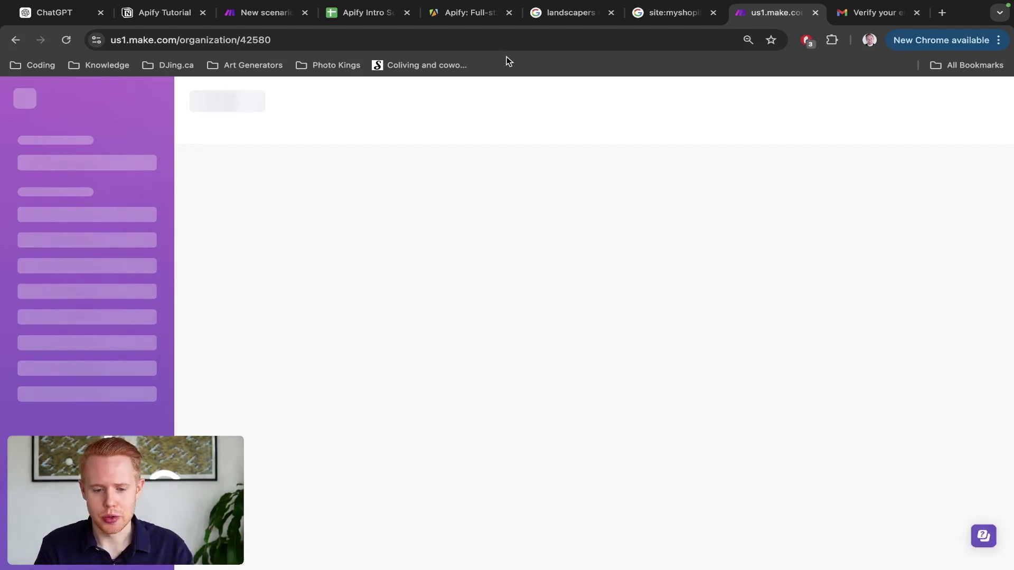
drag(272, 13, 635, 45)
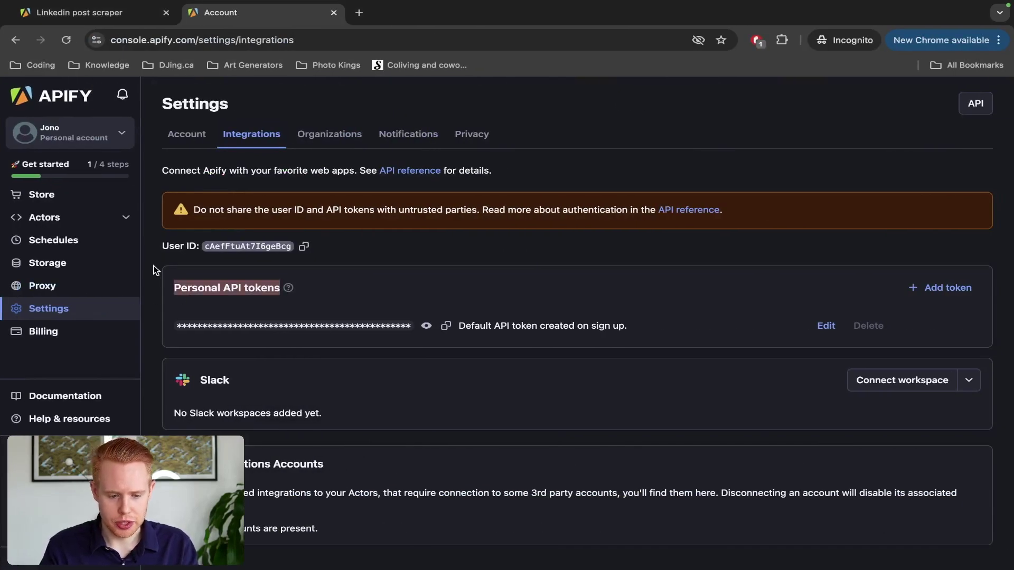
Step: Open the Google Maps Scraper actor page from Apify's Actors list, then the landscapers toronto results
key(ctrl+shift+Tab)
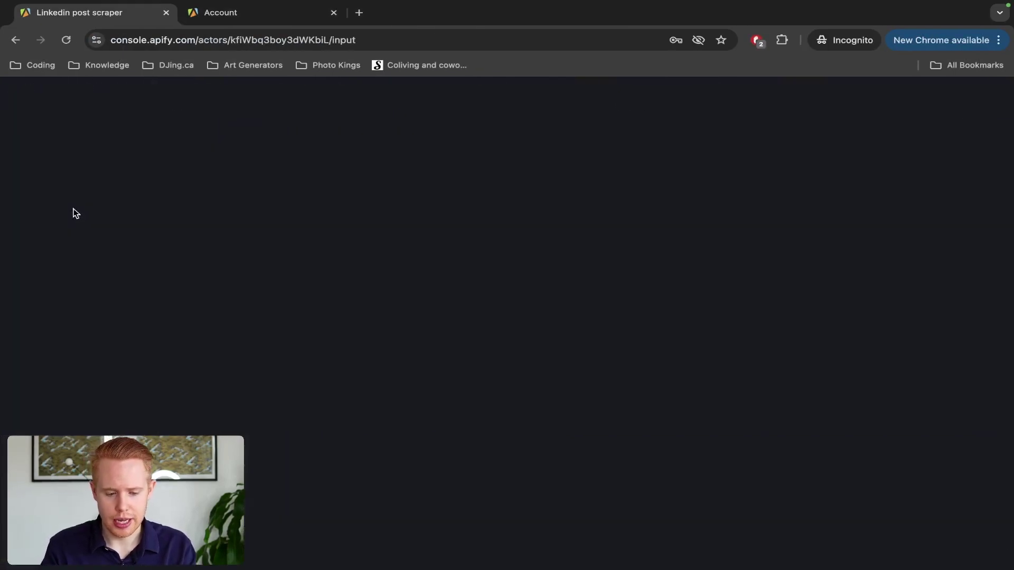
click(74, 217)
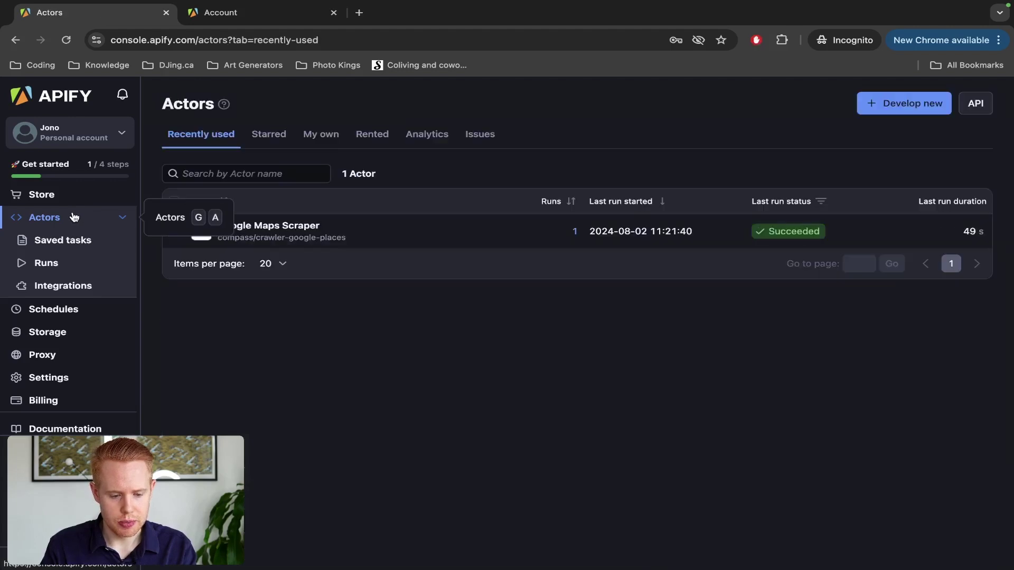
click(267, 227)
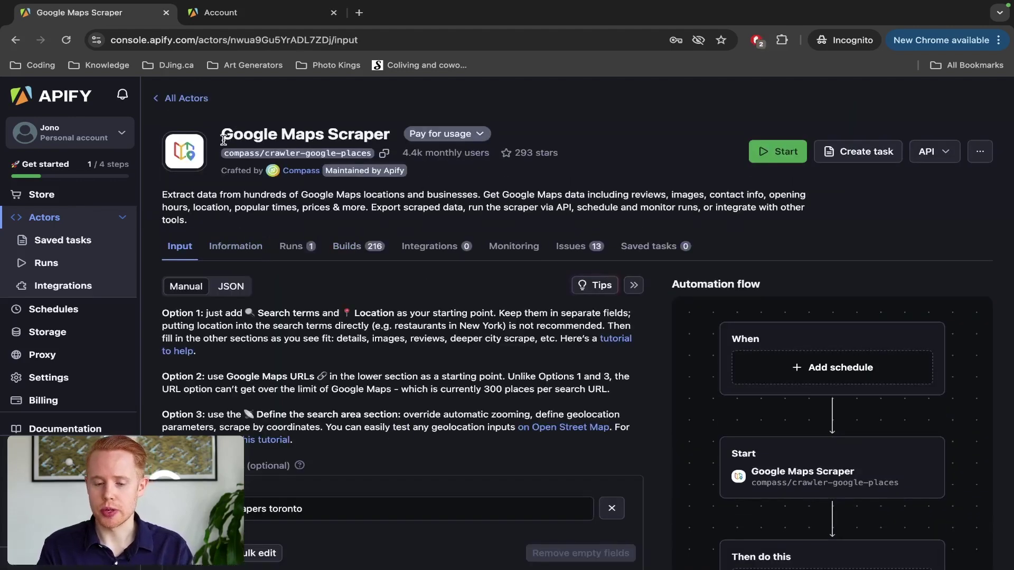
key(ctrl+Left)
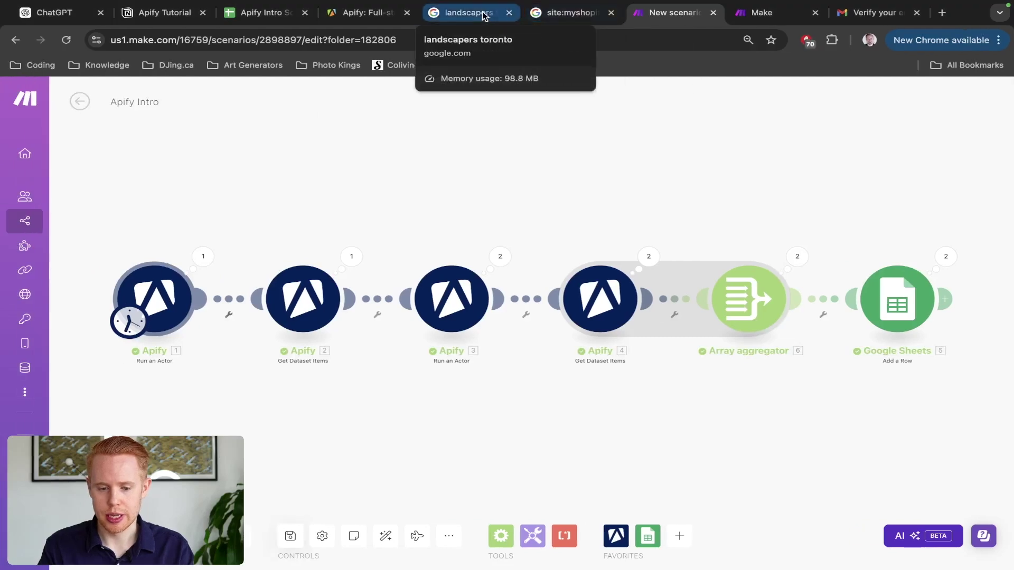
click(484, 15)
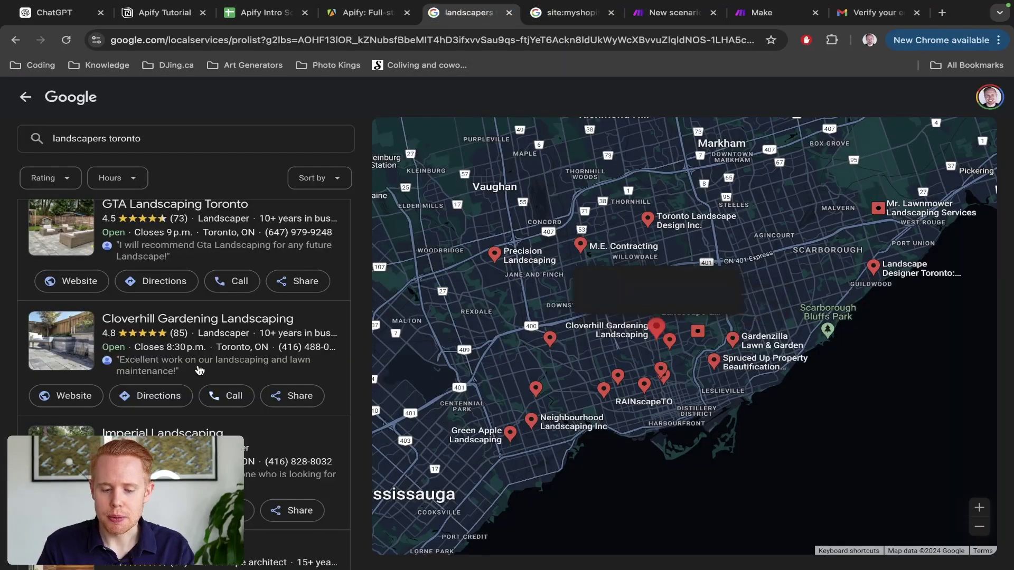
Step: Open the GTA Landscaping Toronto listing and launch gtalandscaping.com in a new tab
click(207, 244)
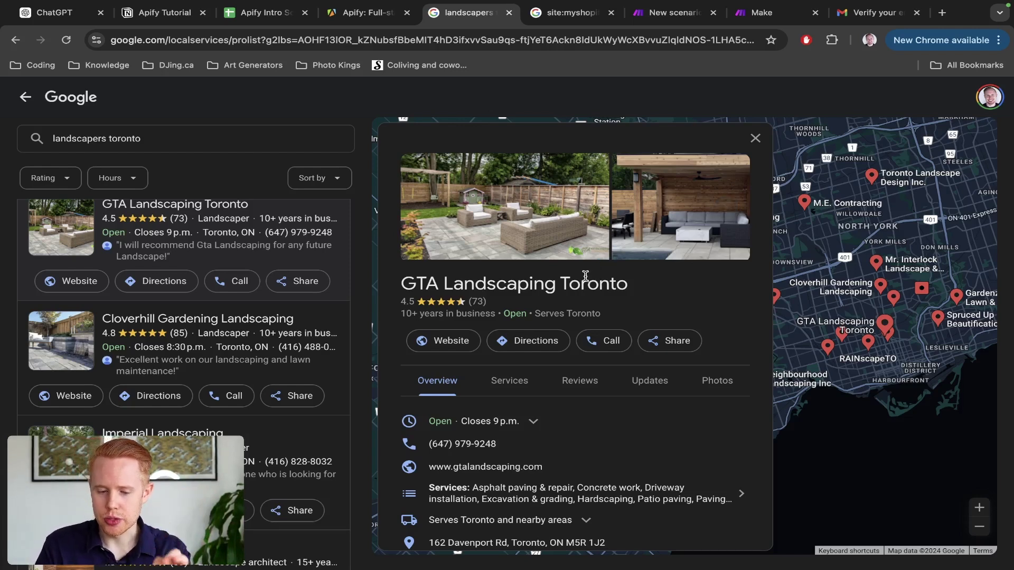
click(463, 345)
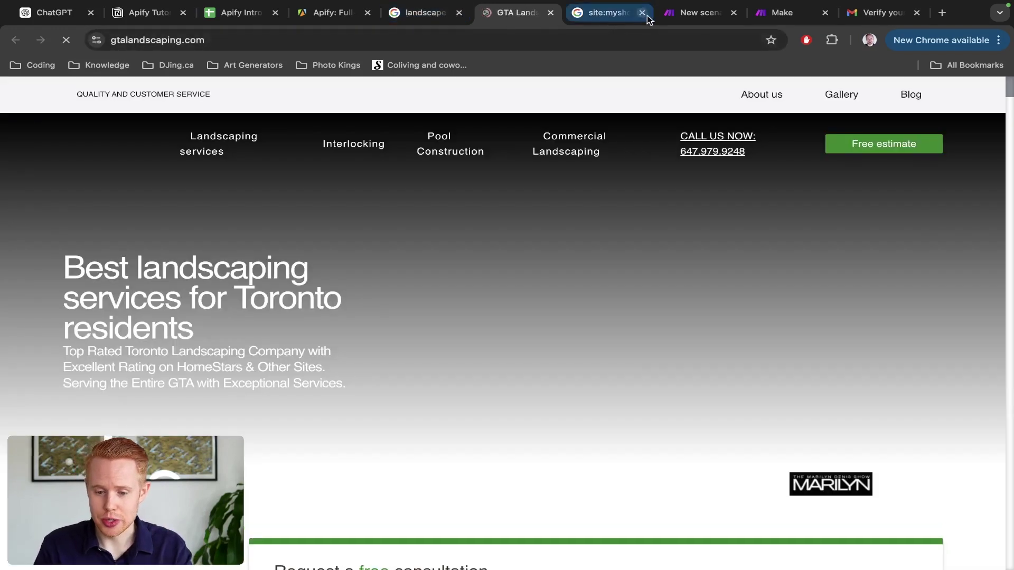
Step: Glance at the Make scenario, then scroll through the GTA Landscaping site to its footer
click(692, 13)
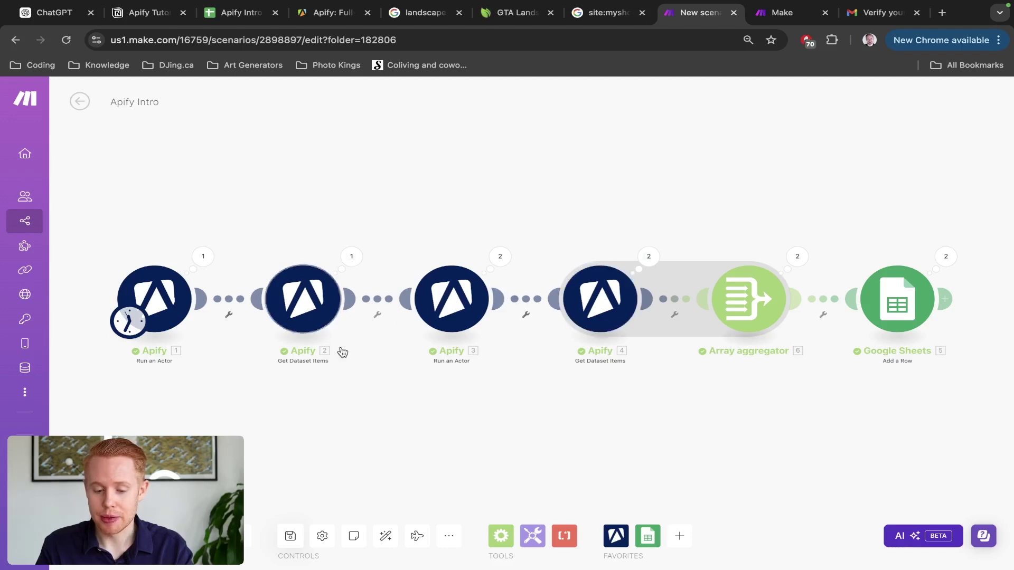
click(512, 13)
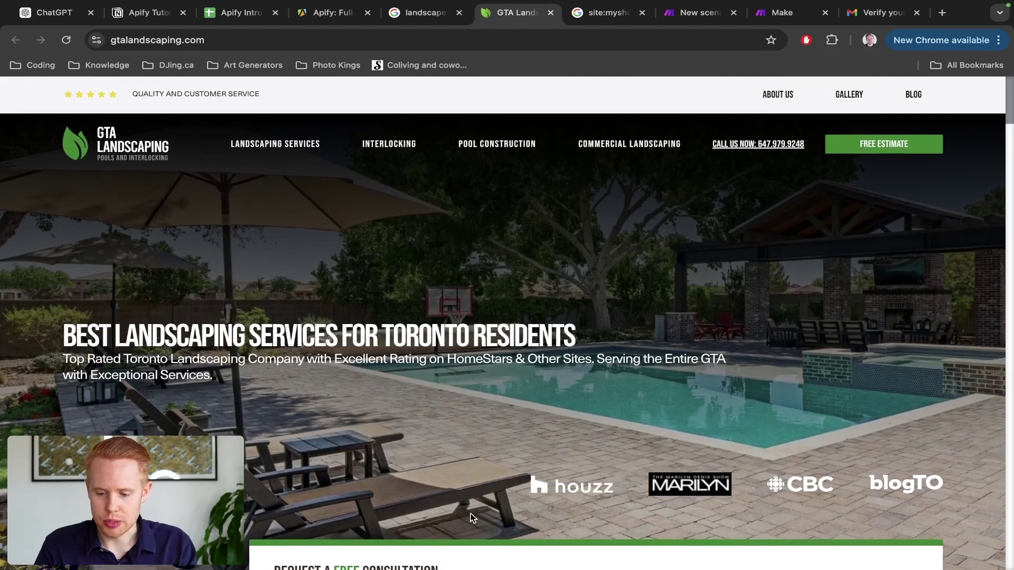
scroll(472, 517, down, 15)
scroll(471, 516, down, 5)
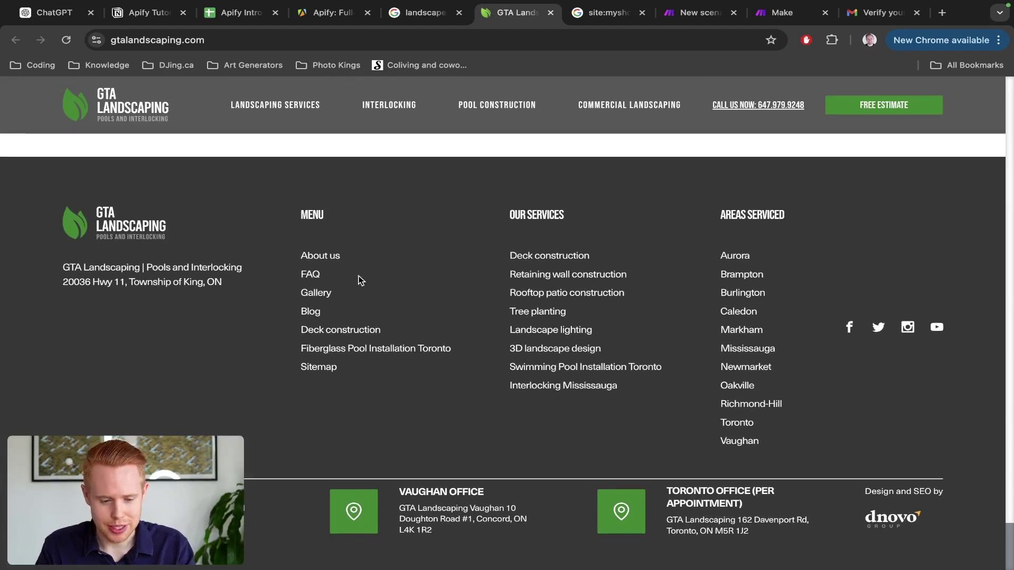
scroll(890, 351, up, 5)
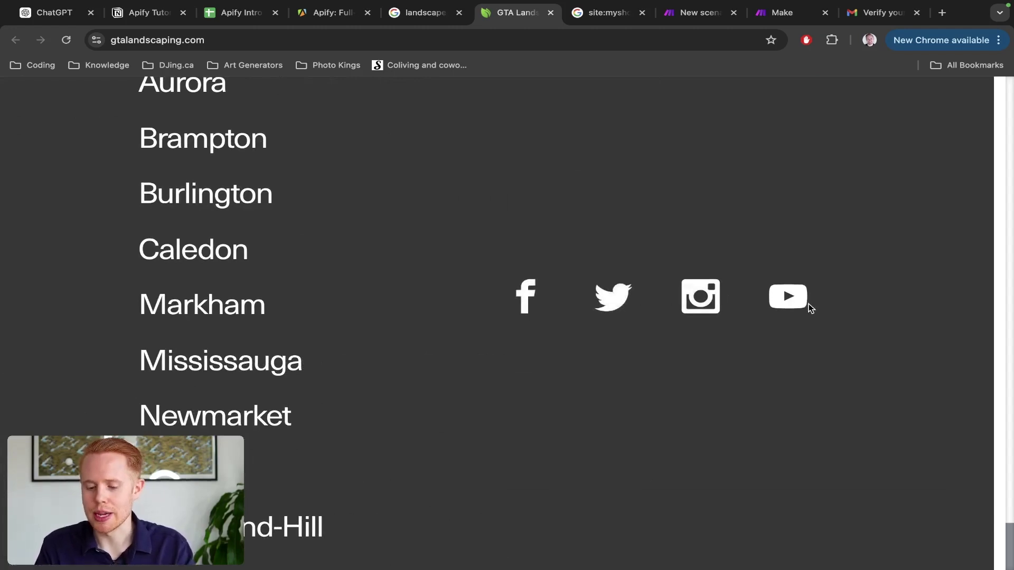
scroll(802, 309, down, 5)
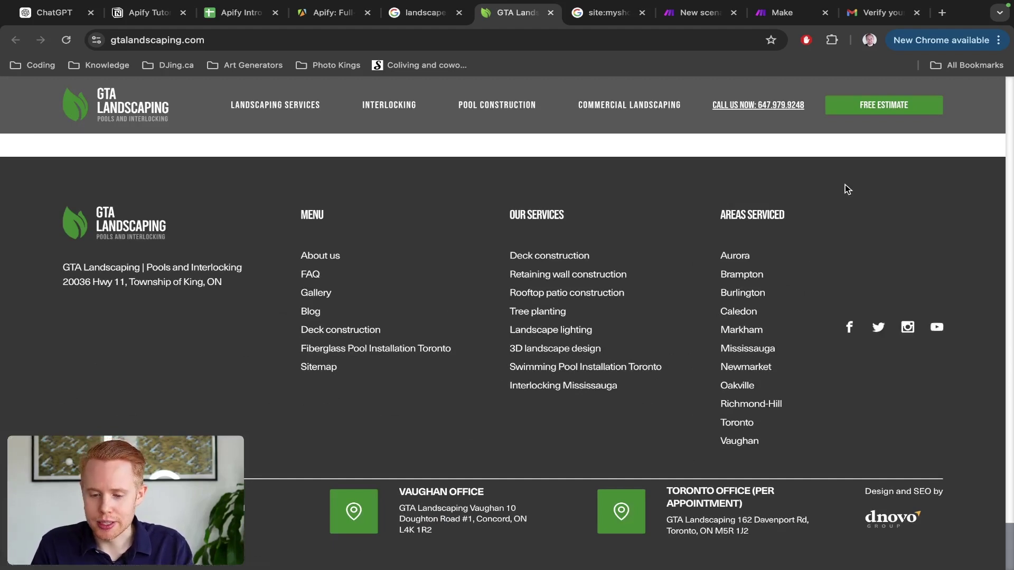
scroll(773, 92, up, 5)
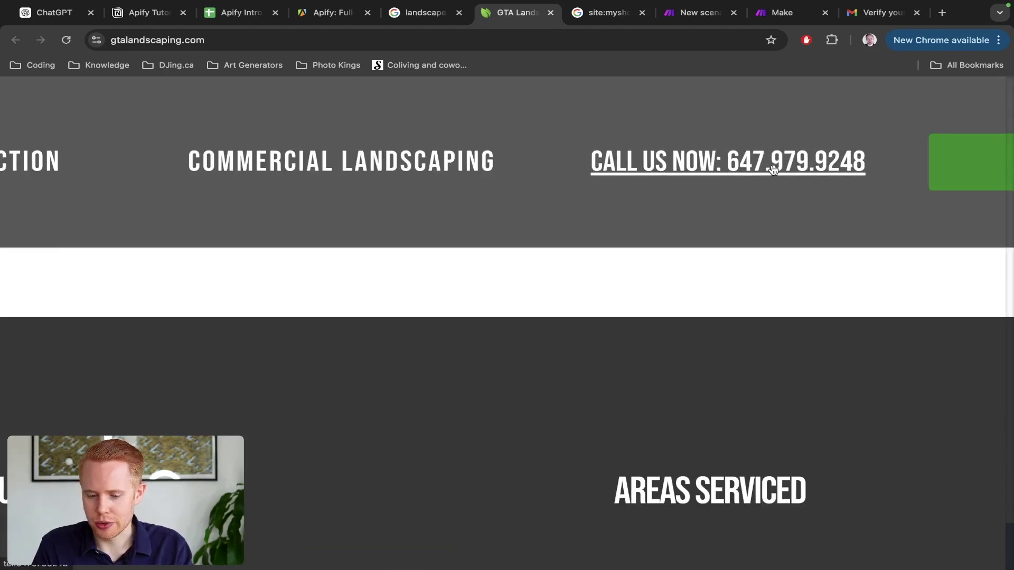
scroll(787, 169, down, 5)
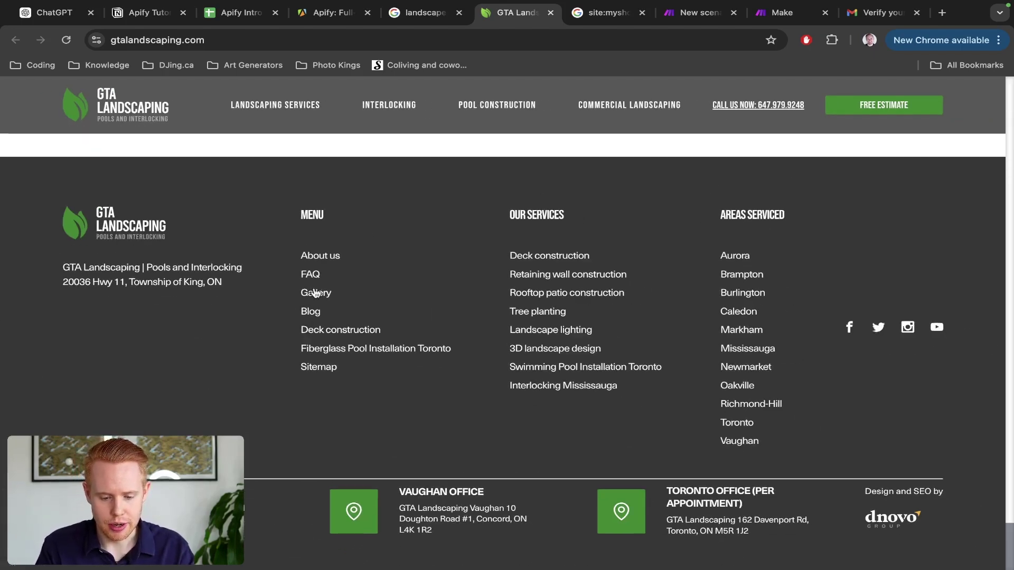
Step: Search the GTA page for 'contact' and check the FREE ESTIMATE consultation form
key(super+f)
text(contact)
key(Return)
key(Return)
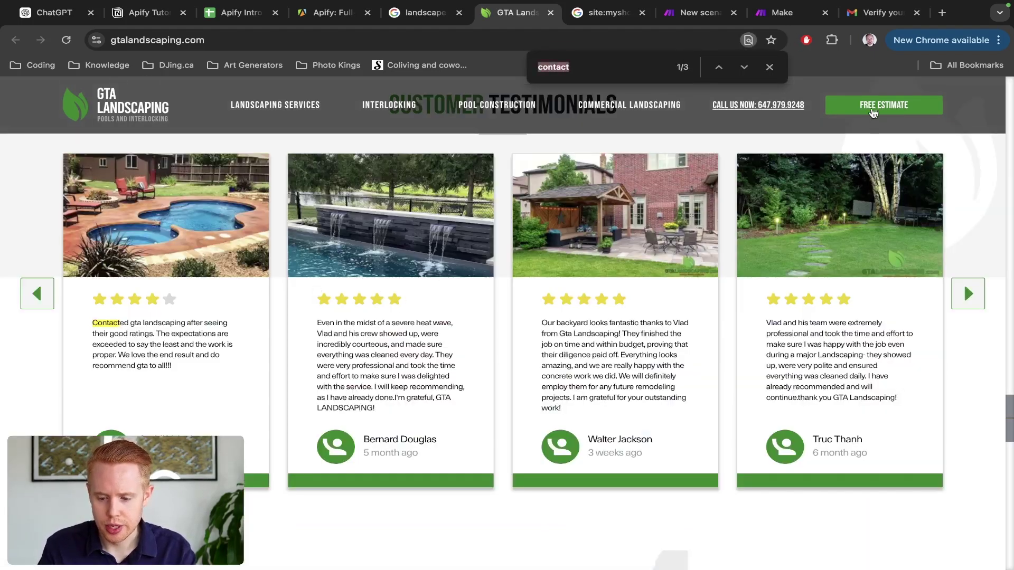
click(875, 108)
click(961, 224)
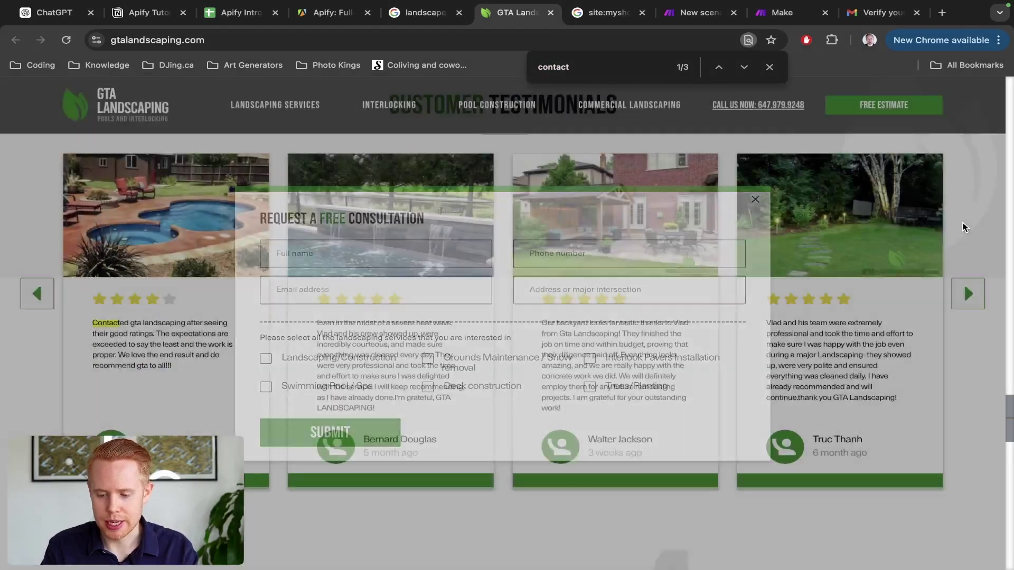
scroll(963, 227, down, 10)
Step: Read the GTA Landscaping About Us page, then move back to the Apify Intro scenario
click(312, 256)
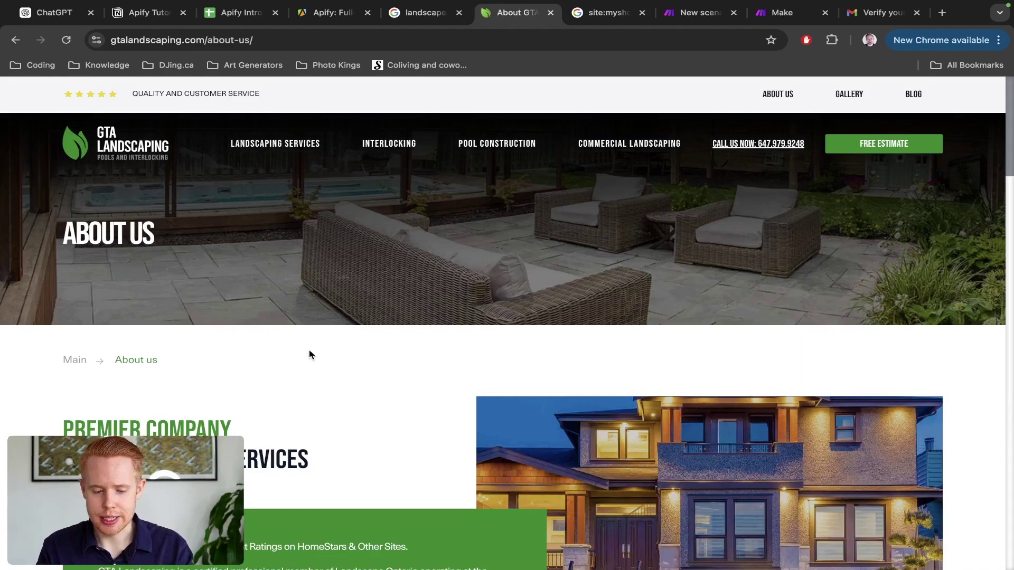
scroll(310, 352, down, 10)
scroll(309, 350, down, 15)
scroll(309, 350, up, 6)
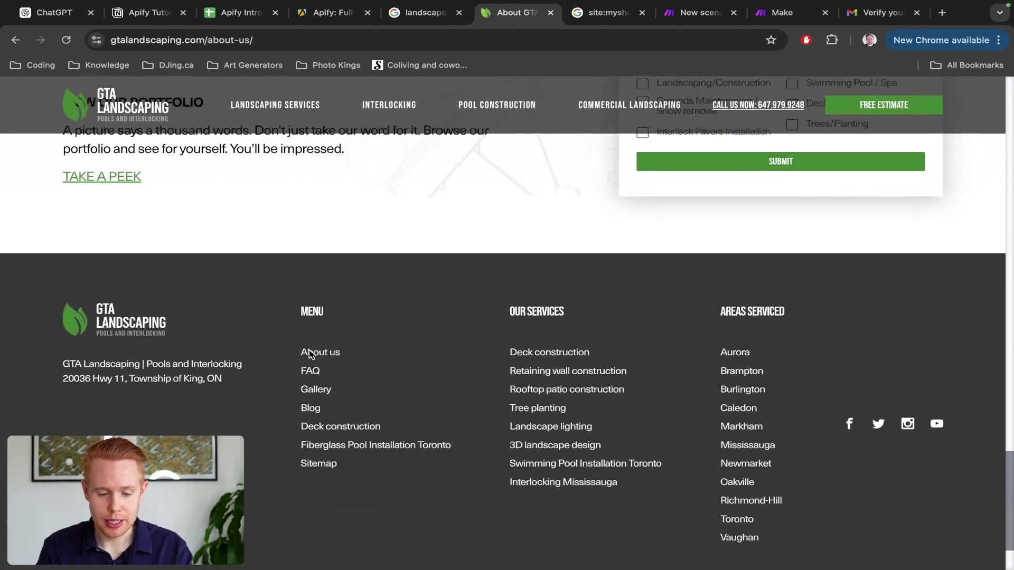
scroll(309, 349, up, 6)
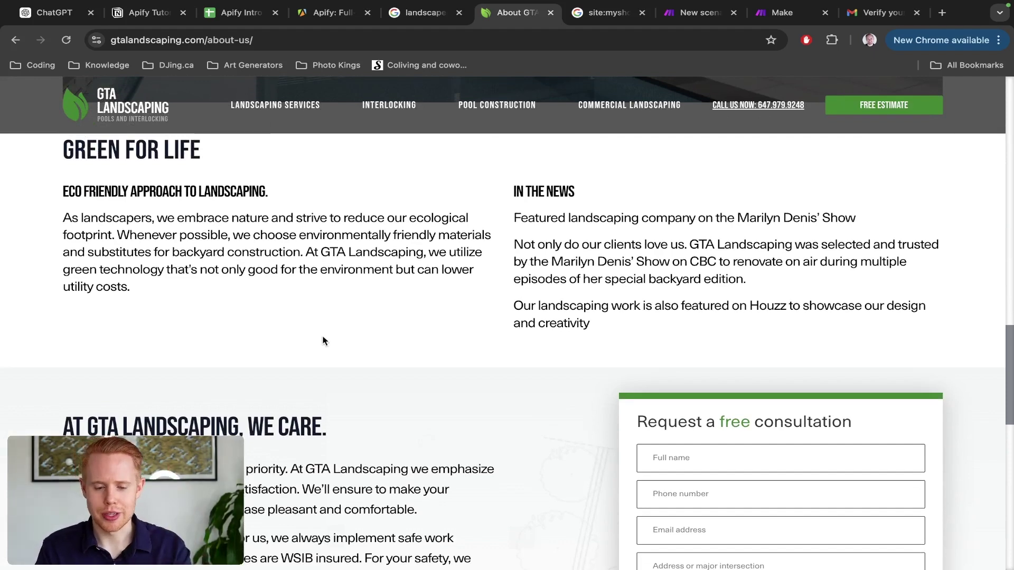
key(ctrl+Tab)
key(ctrl+Tab)
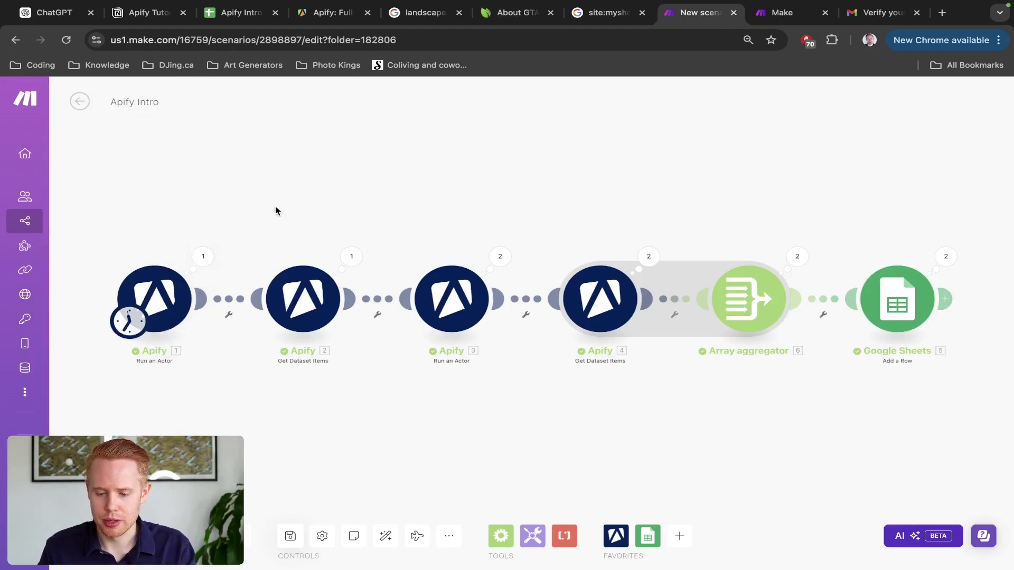
Step: Go to Make's Scenarios, open the Webscraping folder, and create a new scenario there
key(ctrl+Tab)
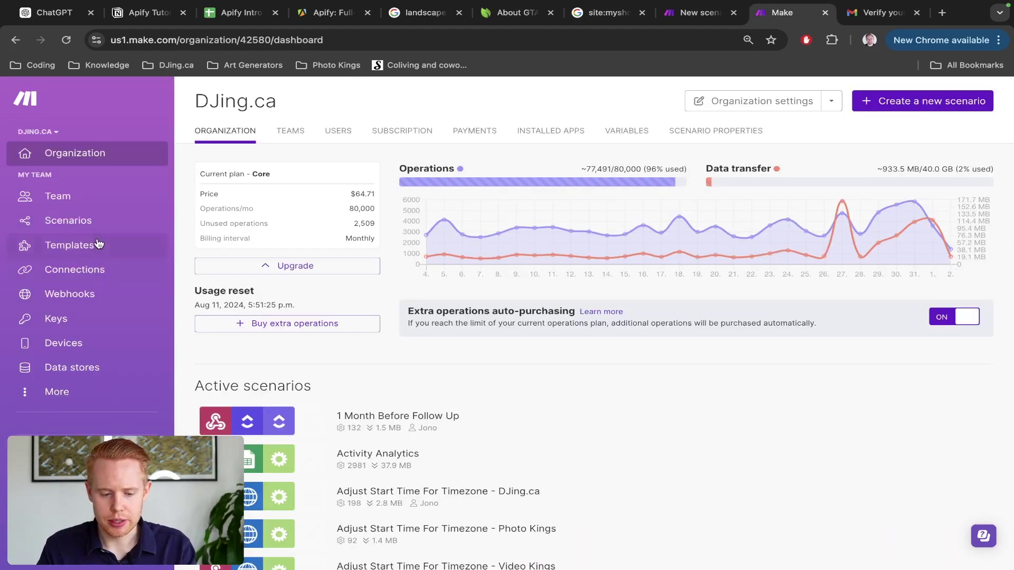
click(97, 227)
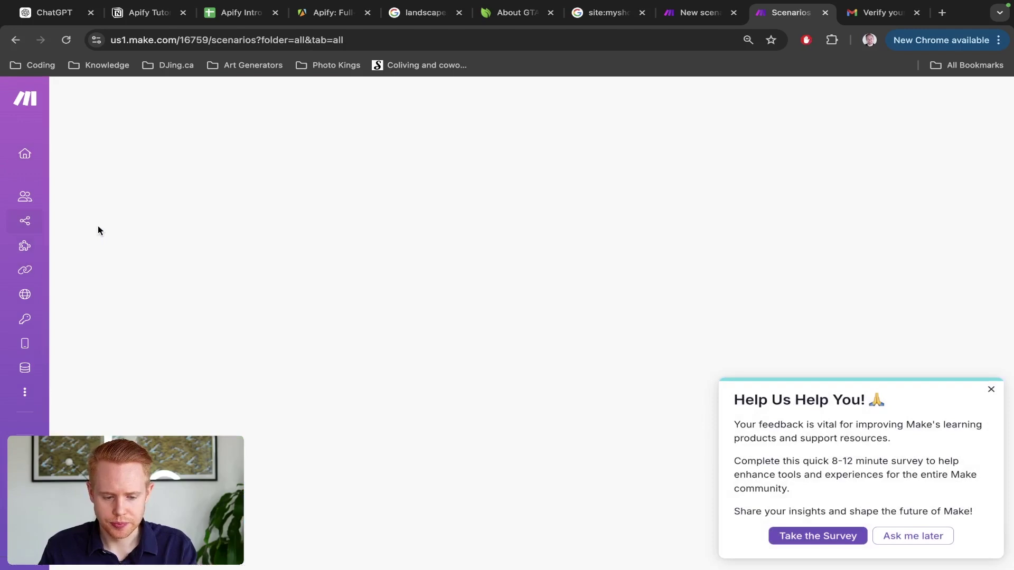
click(101, 222)
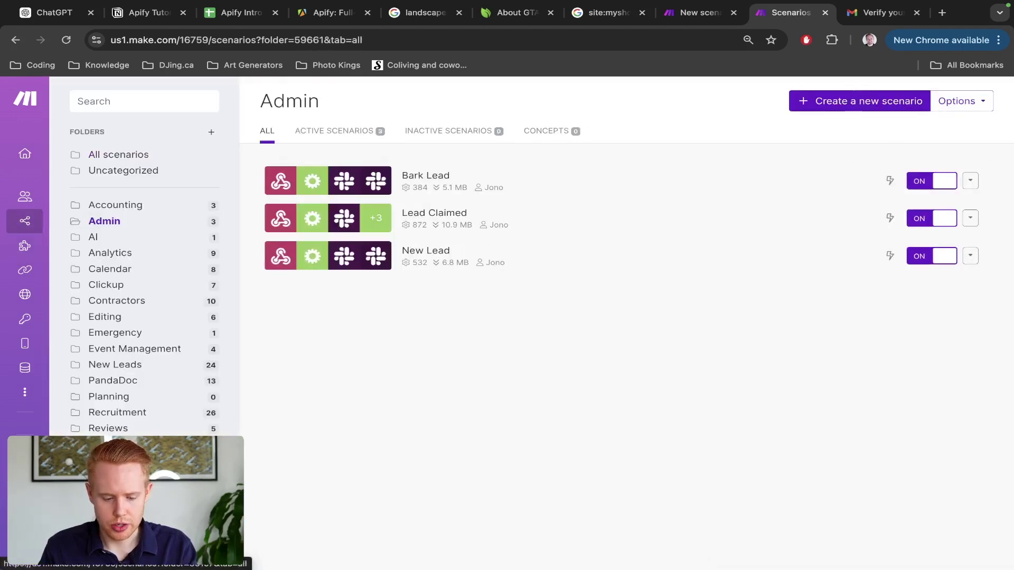
click(111, 475)
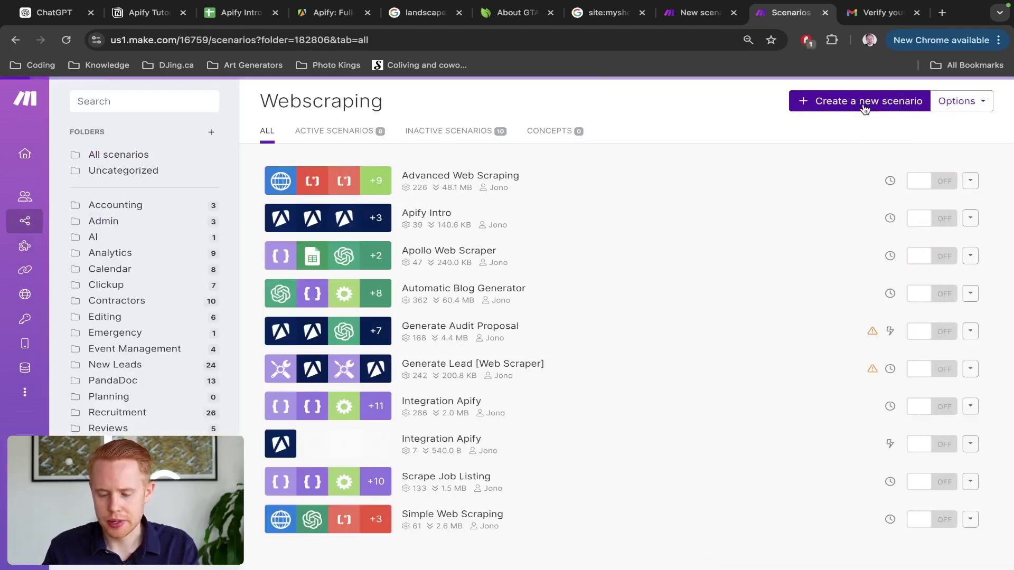
click(865, 108)
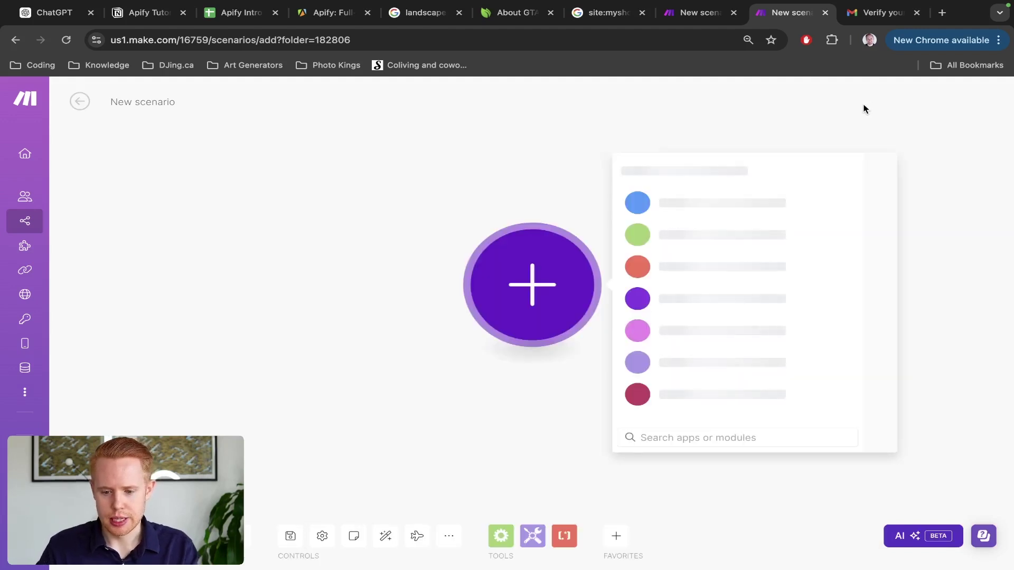
Step: Close the myshopify search results tab and return the GTA tab to its home page
click(595, 20)
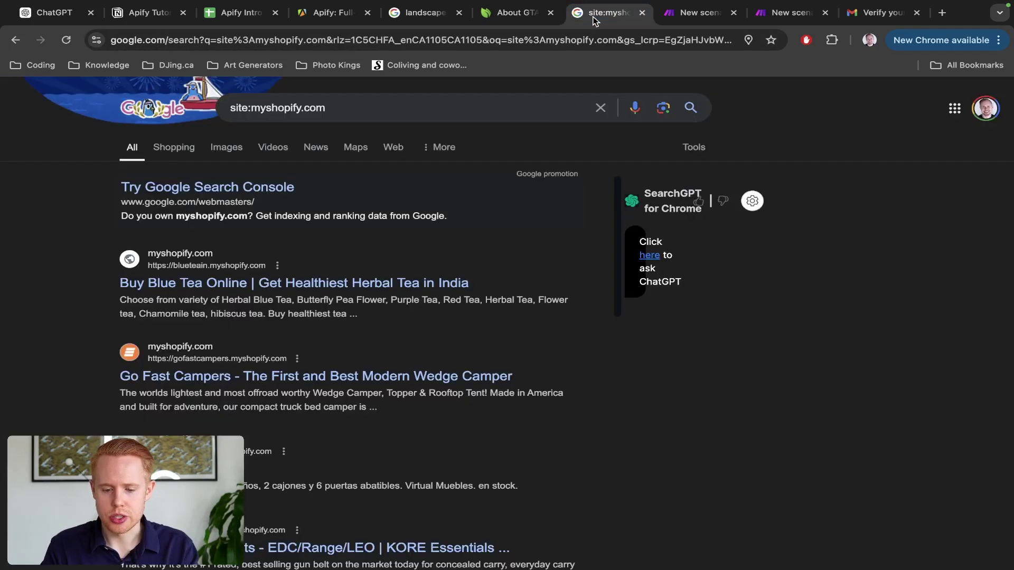
key(super+w)
key(ctrl+shift+Tab)
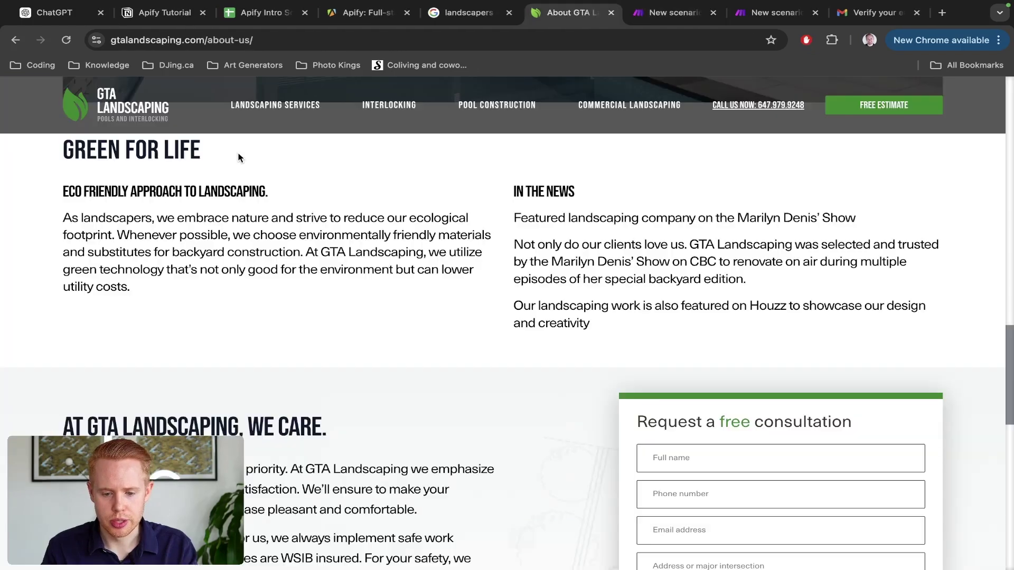
key(super+bracketleft)
Step: Place the Apify Intro Scraper sheet tab beside the GTA site and go to the new scenario
key(ctrl+shift+Tab)
key(ctrl+Tab)
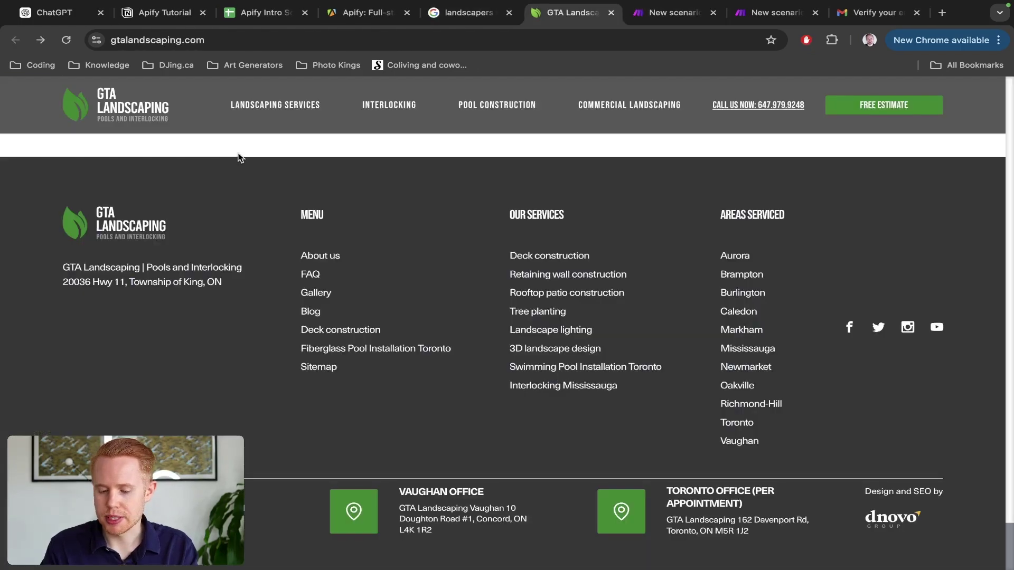
drag(256, 15, 550, 16)
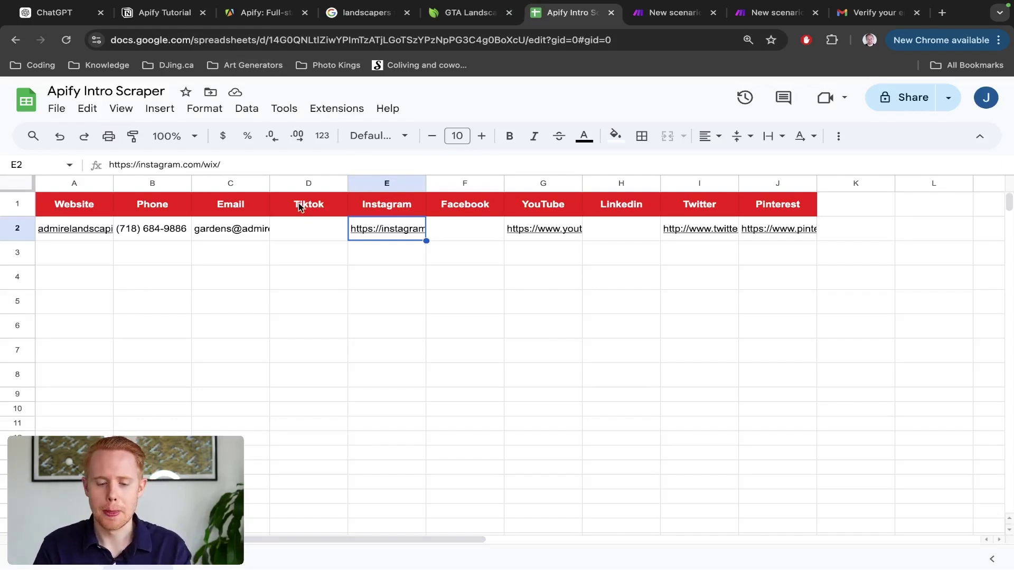
key(ctrl+Tab)
key(ctrl+Tab)
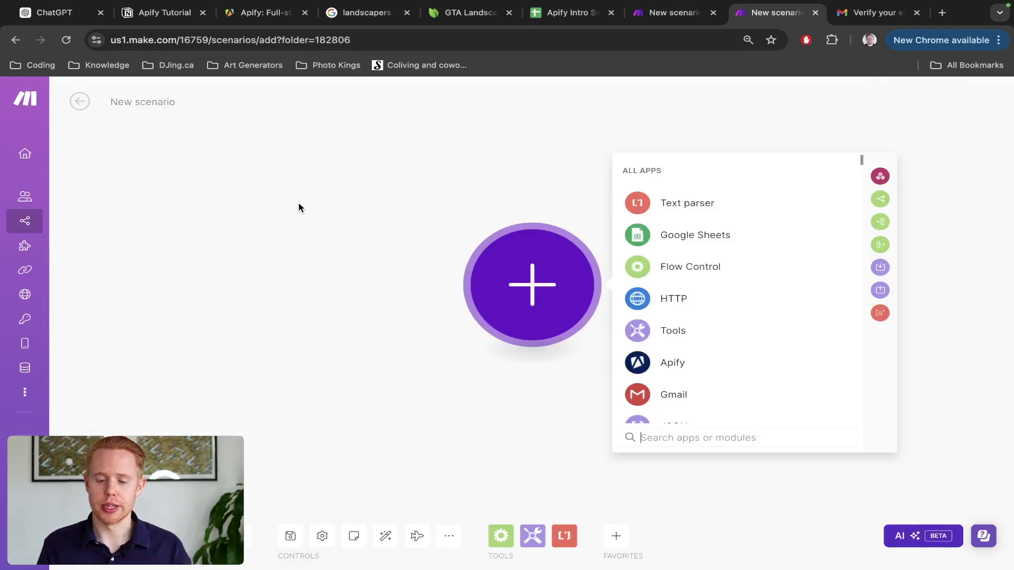
Step: Search for 'apify' and add Apify's Run an Actor module to the new scenario
text(apify)
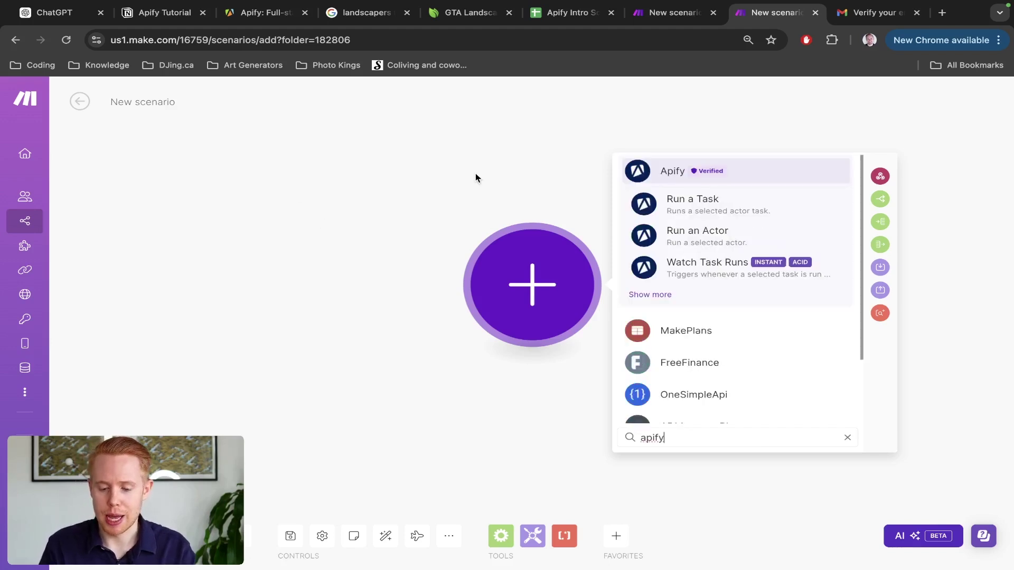
click(678, 177)
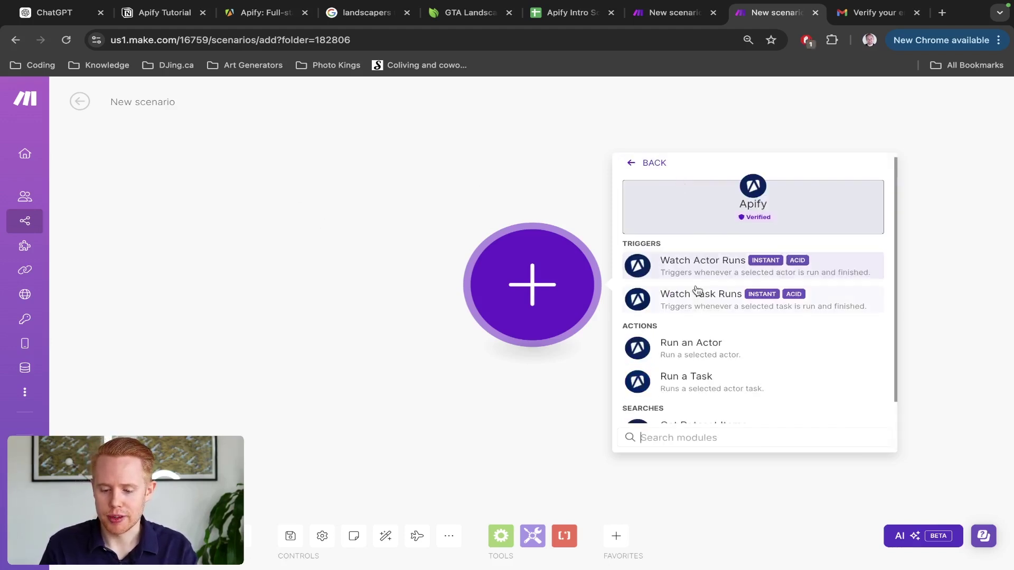
click(691, 346)
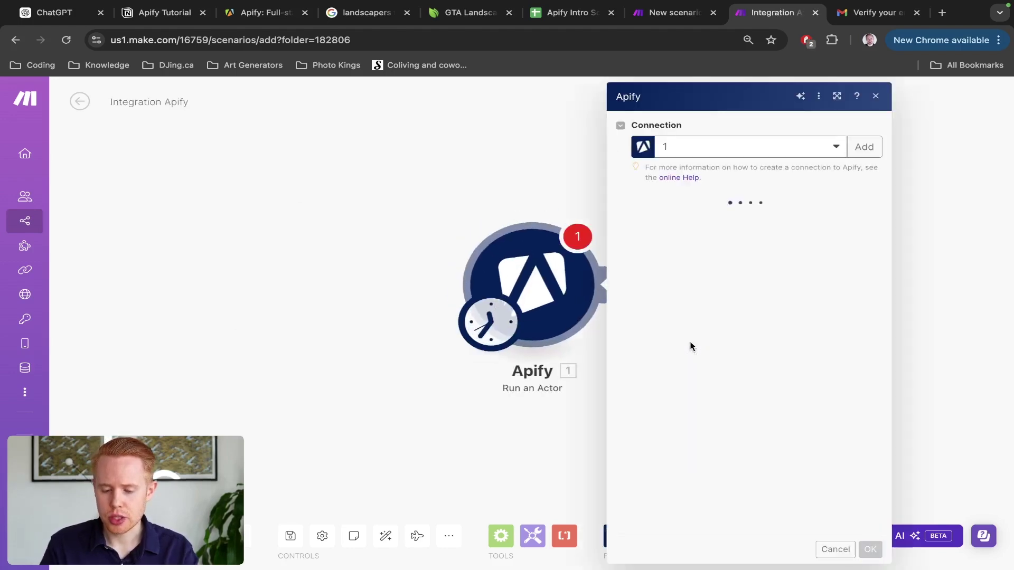
key(ctrl+Right)
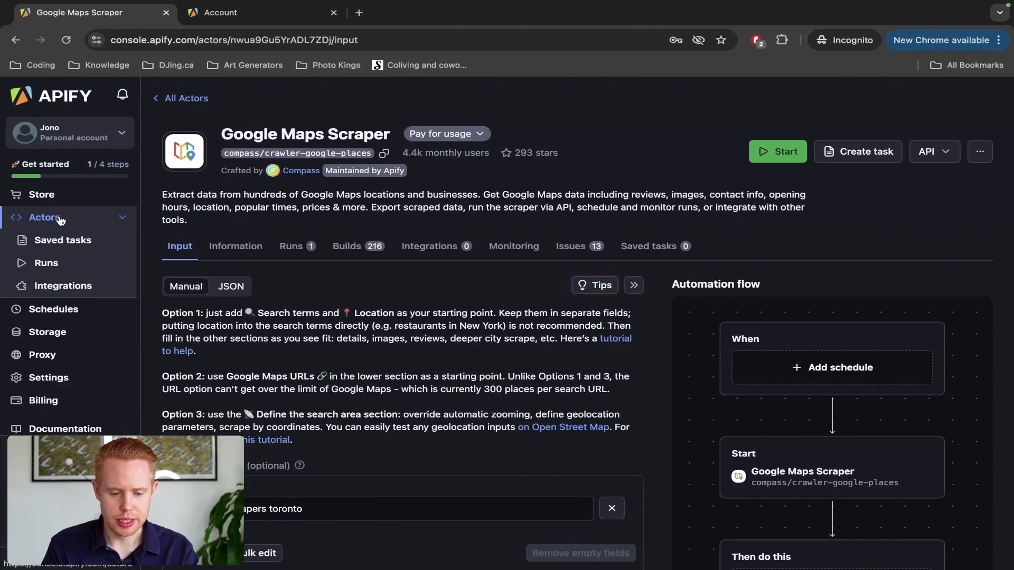
Step: Open Google Maps Scraper from the Apify Store's full actor list sorted by Popular
click(40, 196)
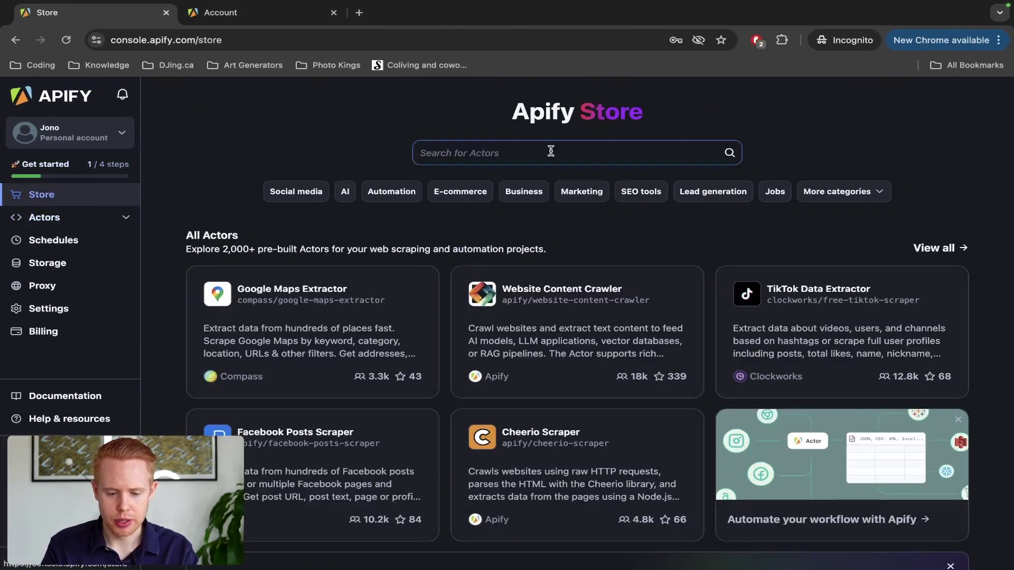
click(932, 248)
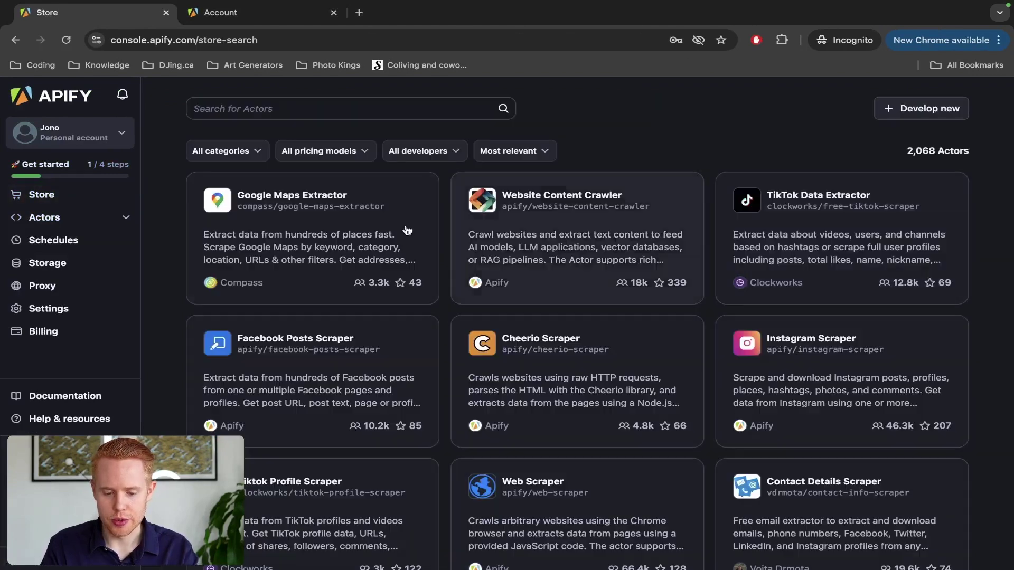
click(508, 150)
click(501, 206)
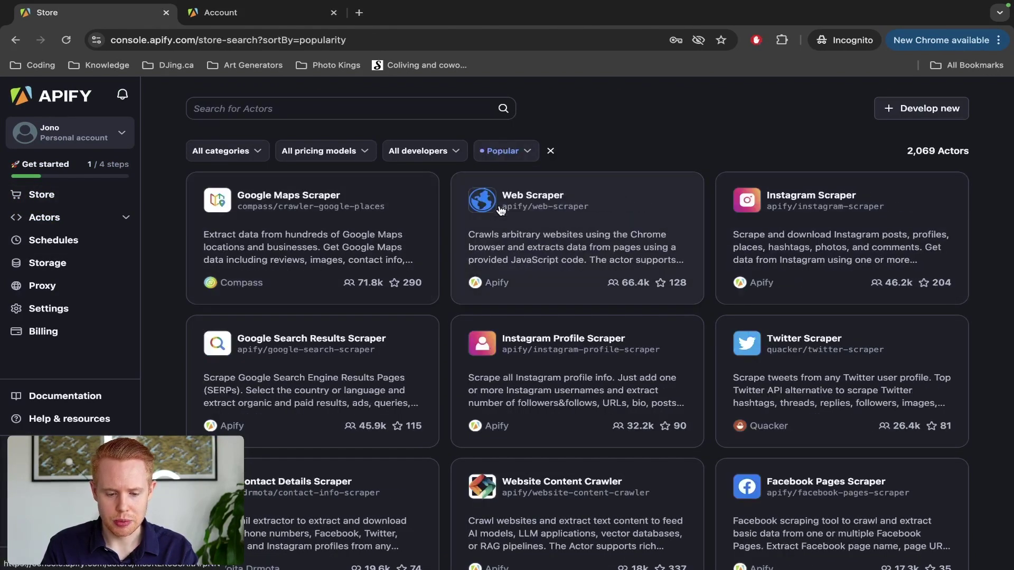
click(312, 211)
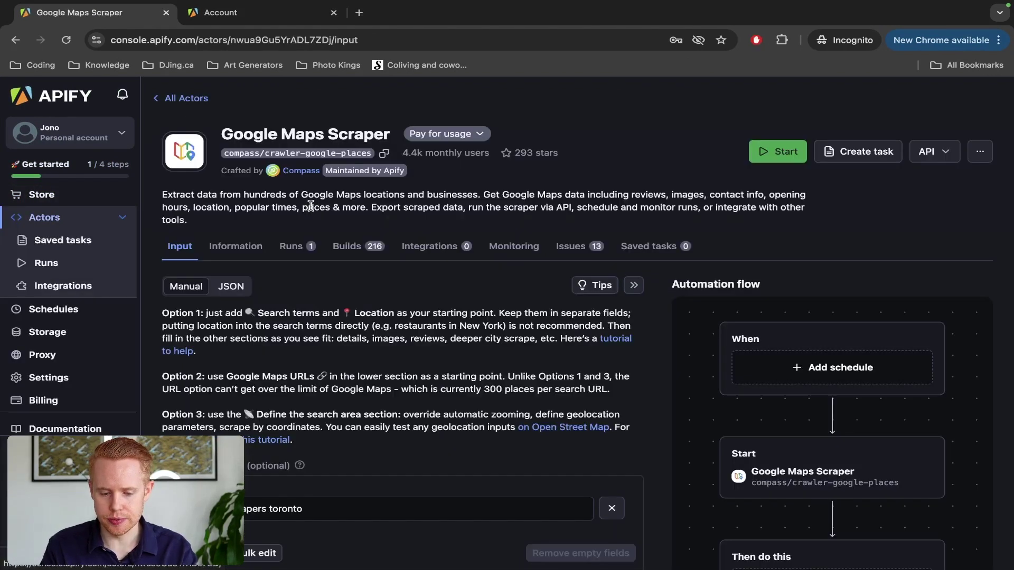
scroll(364, 220, down, 6)
scroll(430, 236, up, 6)
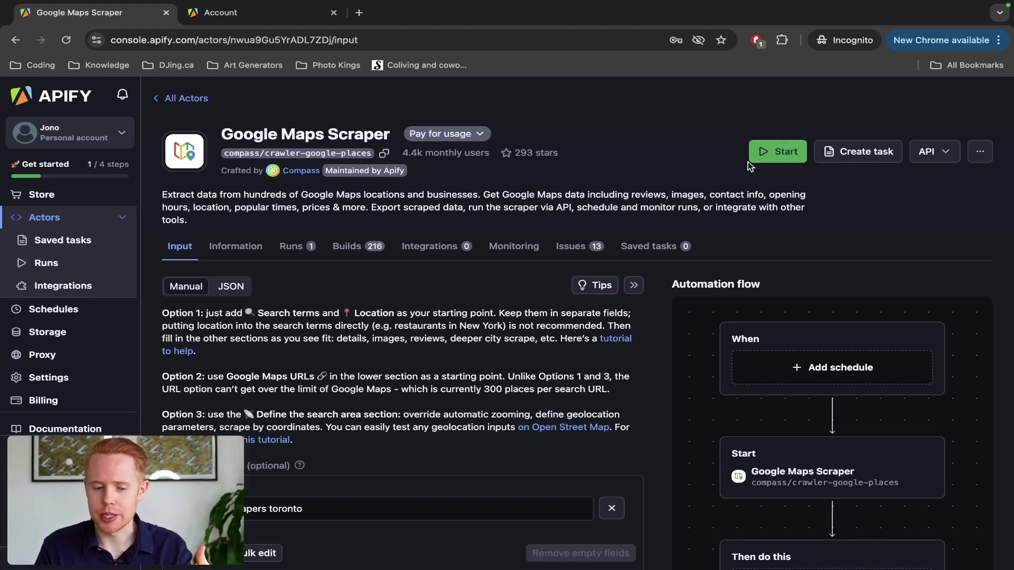
key(ctrl+Left)
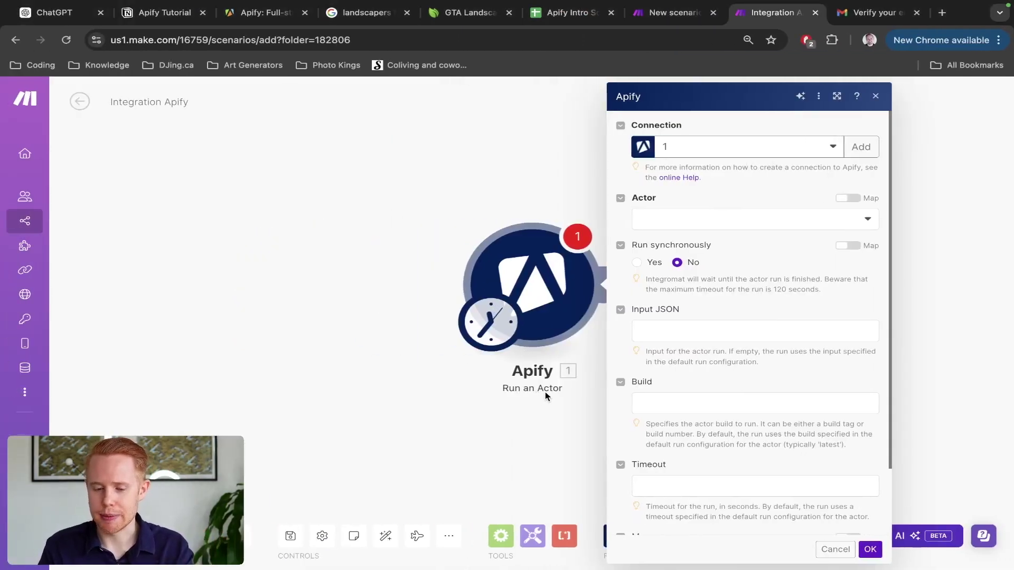
Step: Start a new Apify connection for the module and name it '3 [TEST]'
key(ctrl+Right)
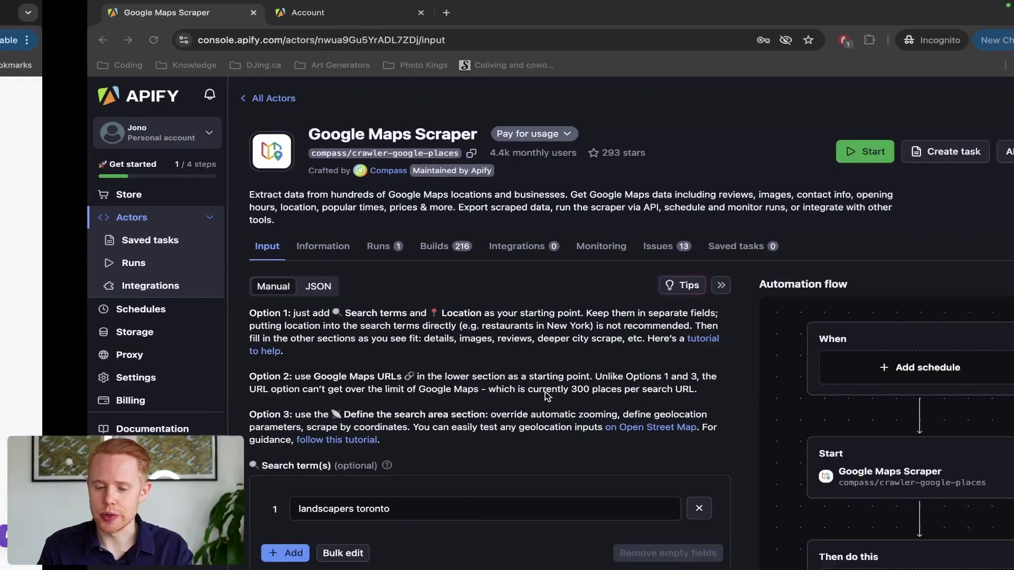
key(ctrl+Left)
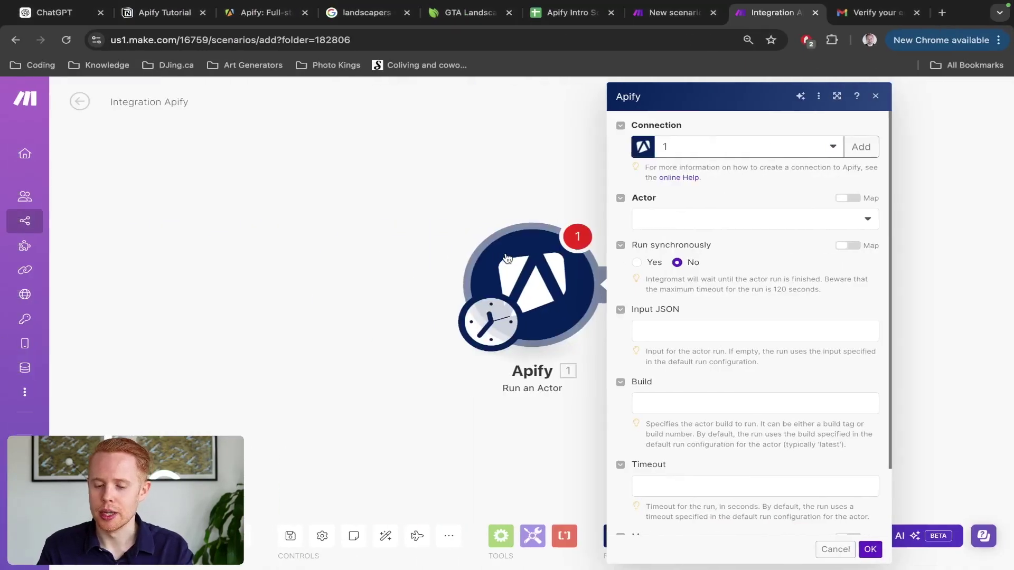
click(675, 147)
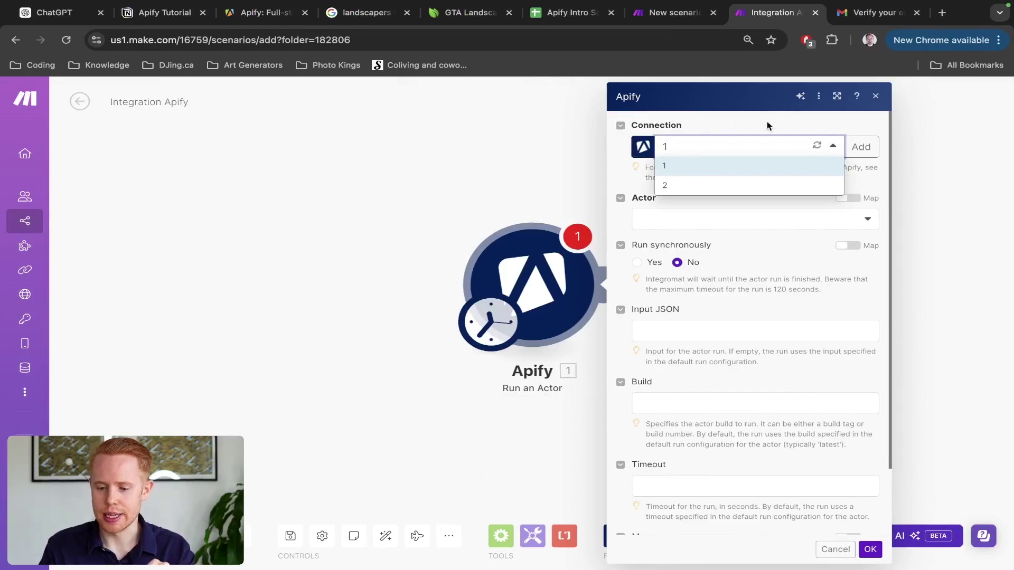
click(862, 147)
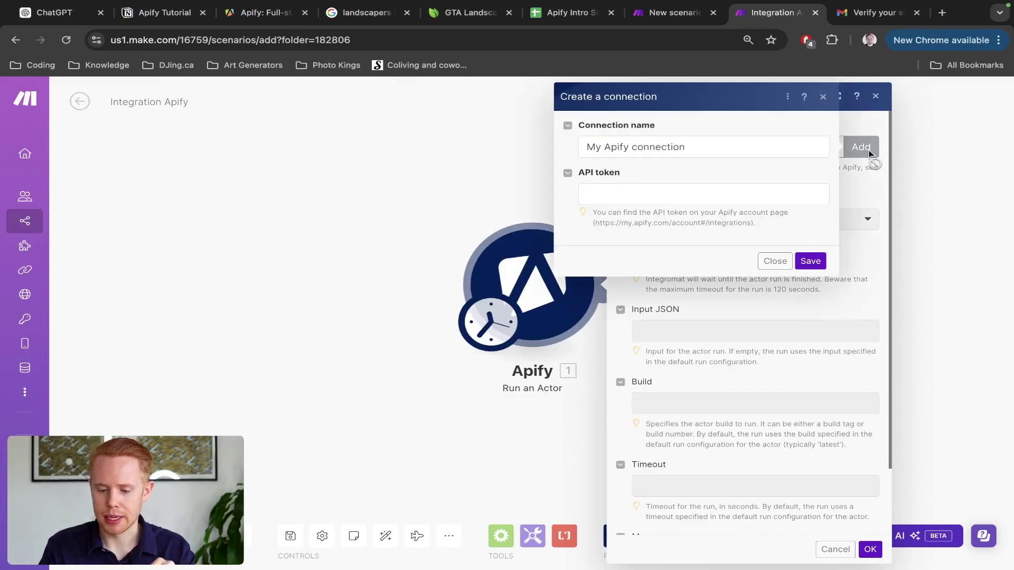
click(701, 195)
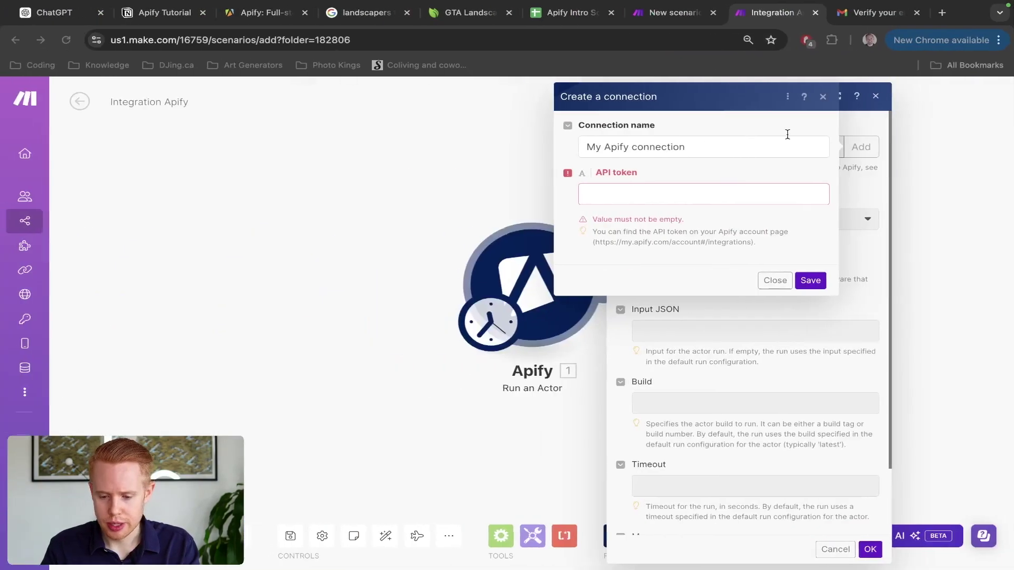
triple_click(703, 146)
text(3 [TEST])
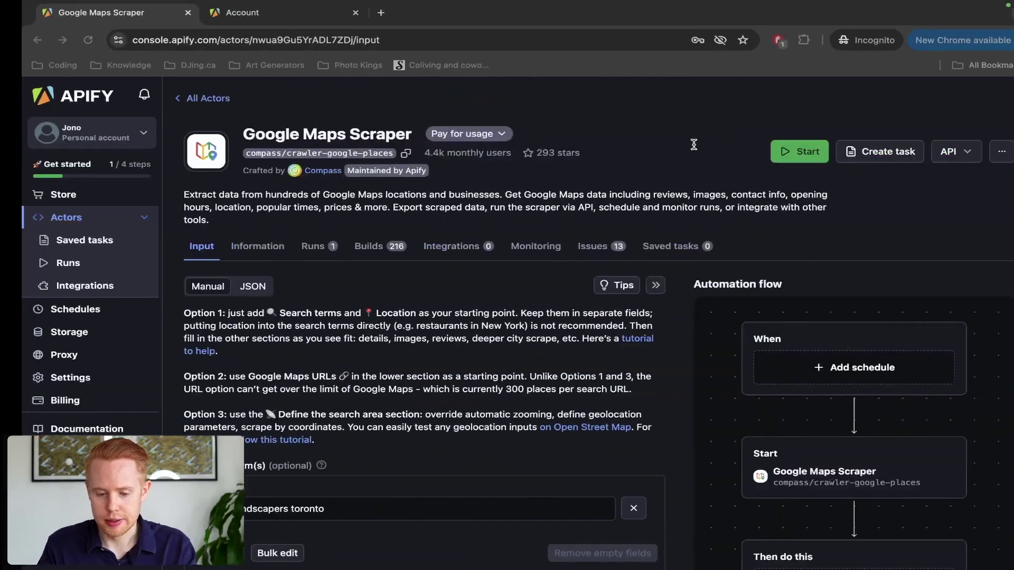
Step: Copy the personal API token from Apify's Integrations settings into the connection's API token field
click(93, 376)
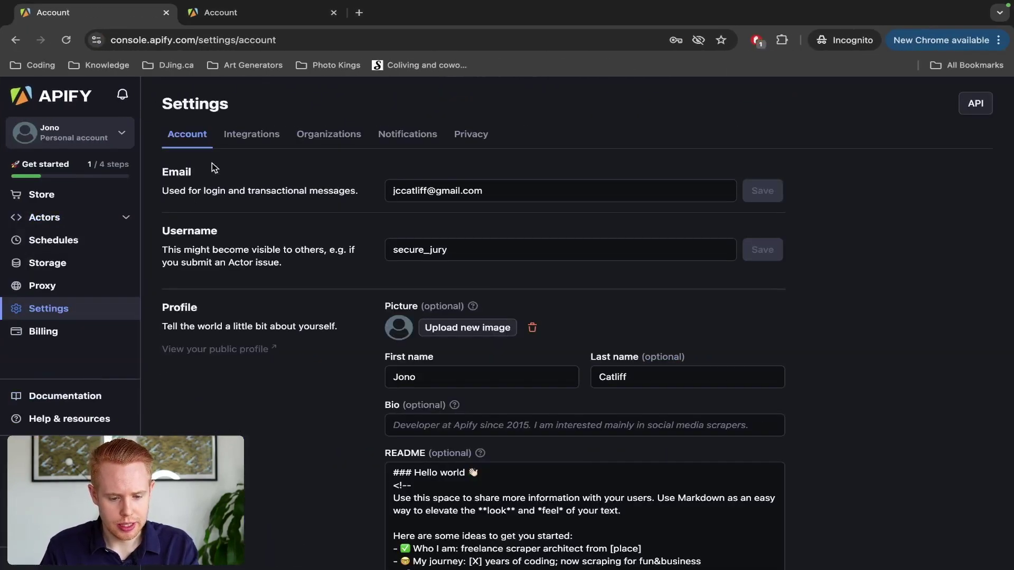
click(244, 139)
click(427, 326)
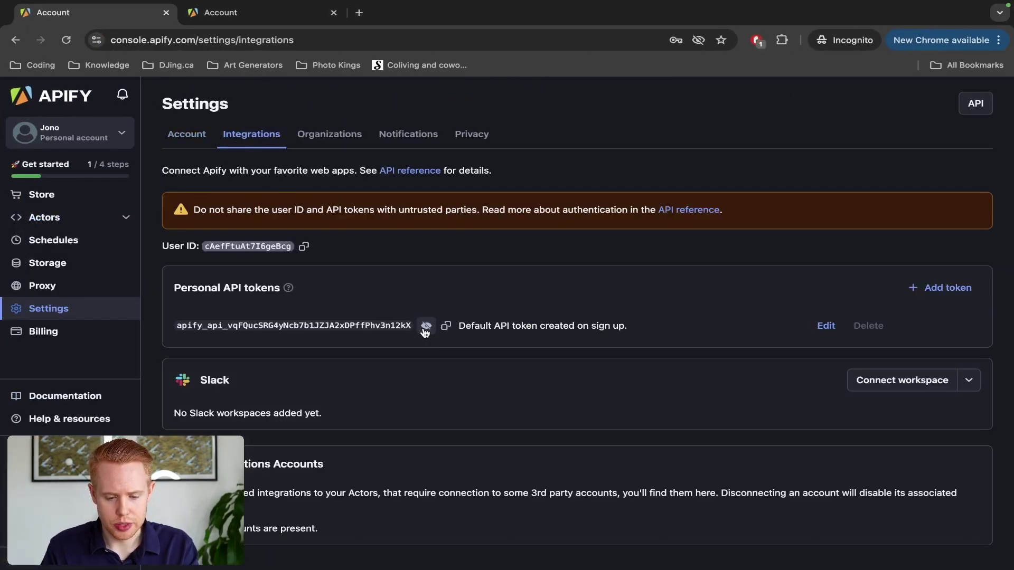
double_click(382, 328)
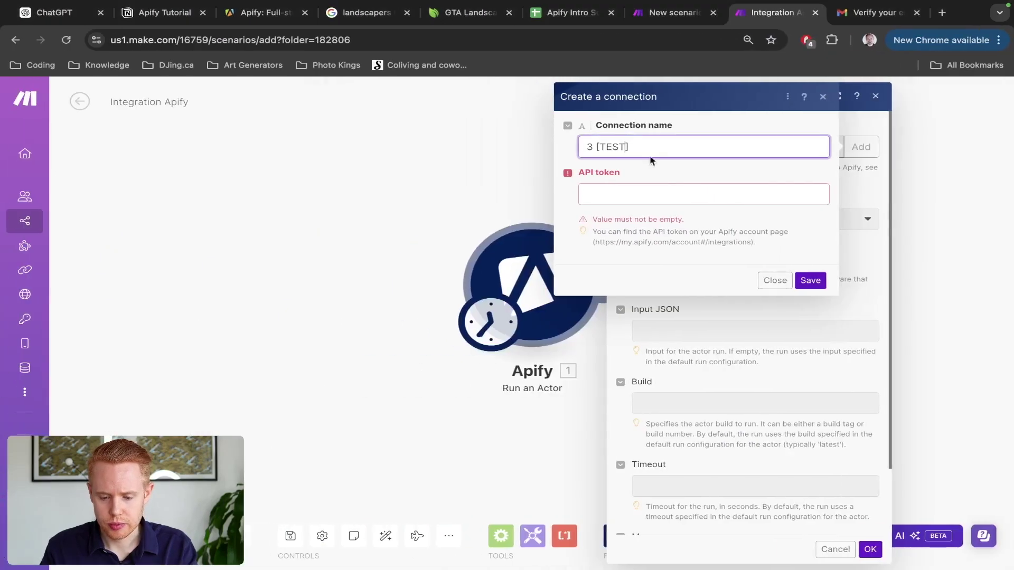
click(634, 190)
key(super+v)
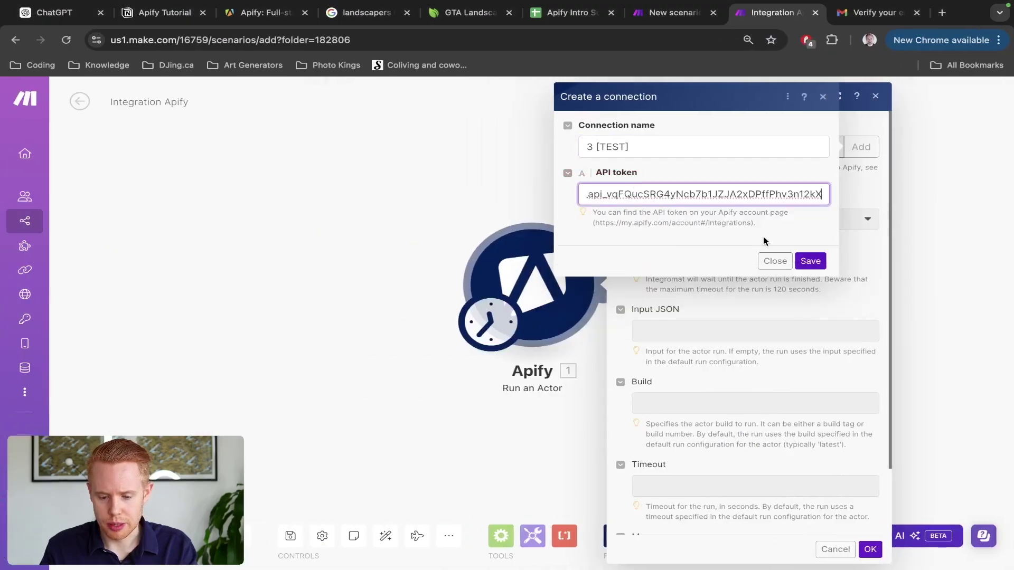
Step: Save the 3 [TEST] connection and select compass/crawler-google-places as the actor
click(818, 261)
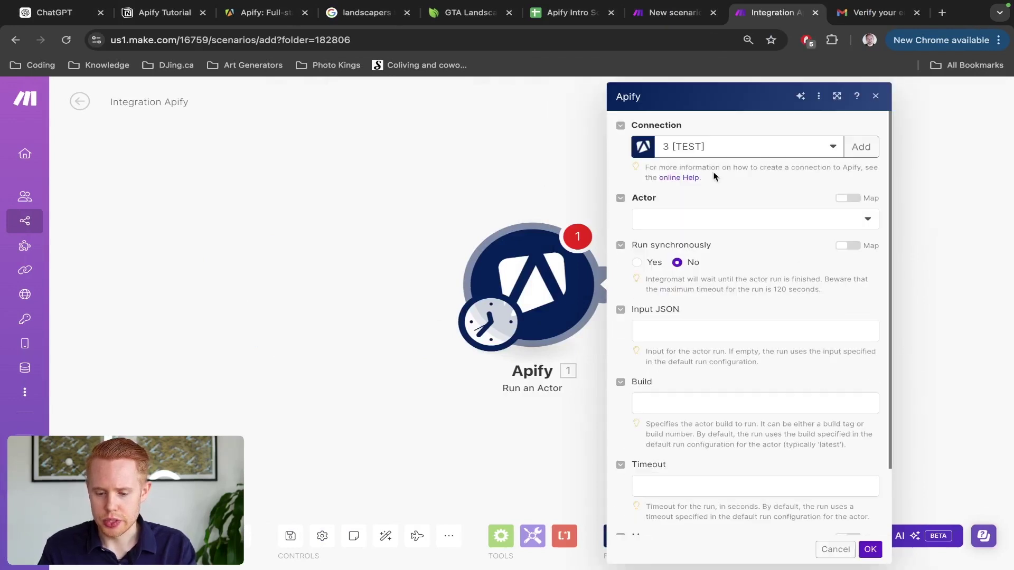
click(687, 223)
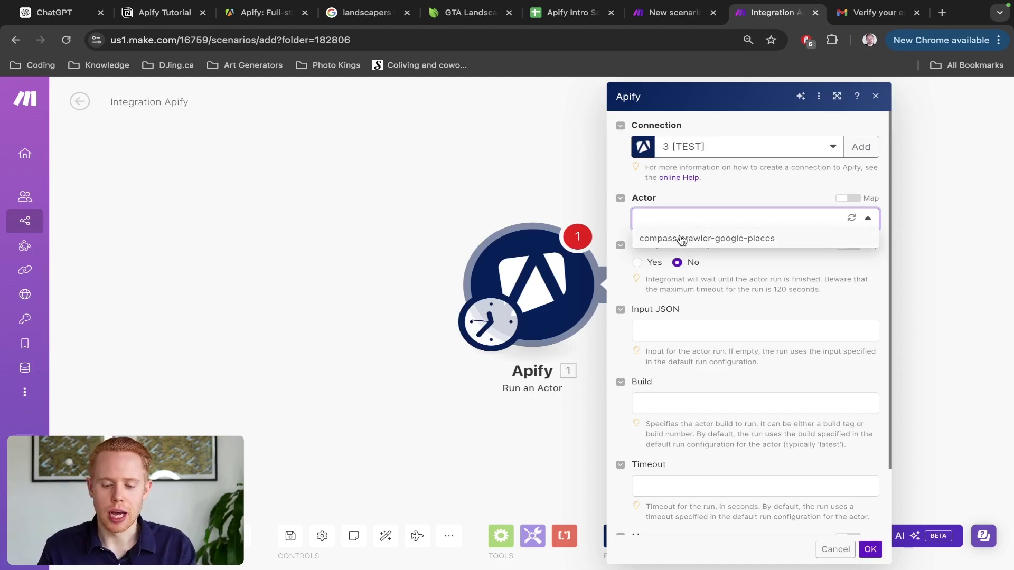
click(681, 239)
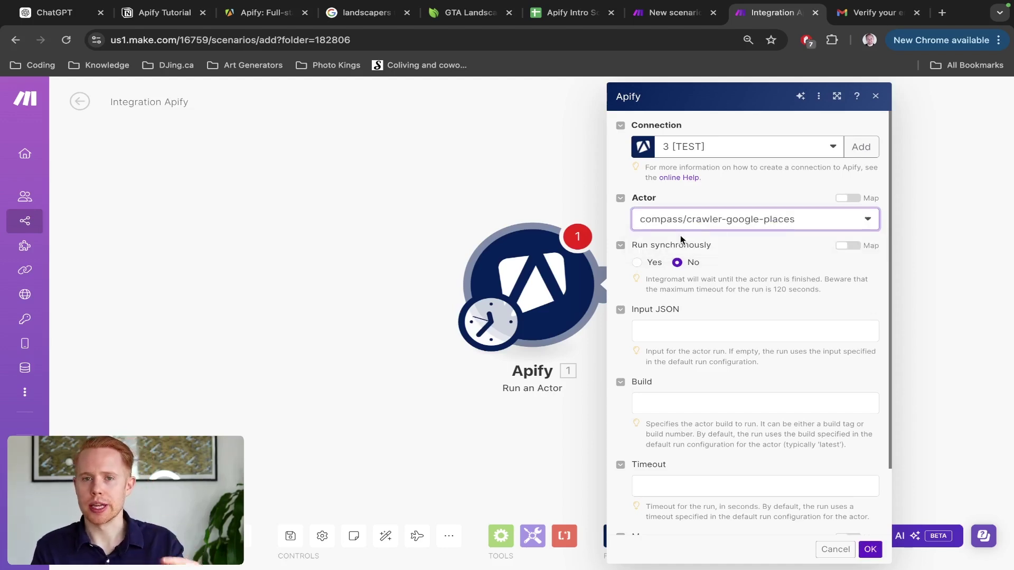
Step: Compare the chosen actor against Apify's recently used actors list
key(ctrl+Right)
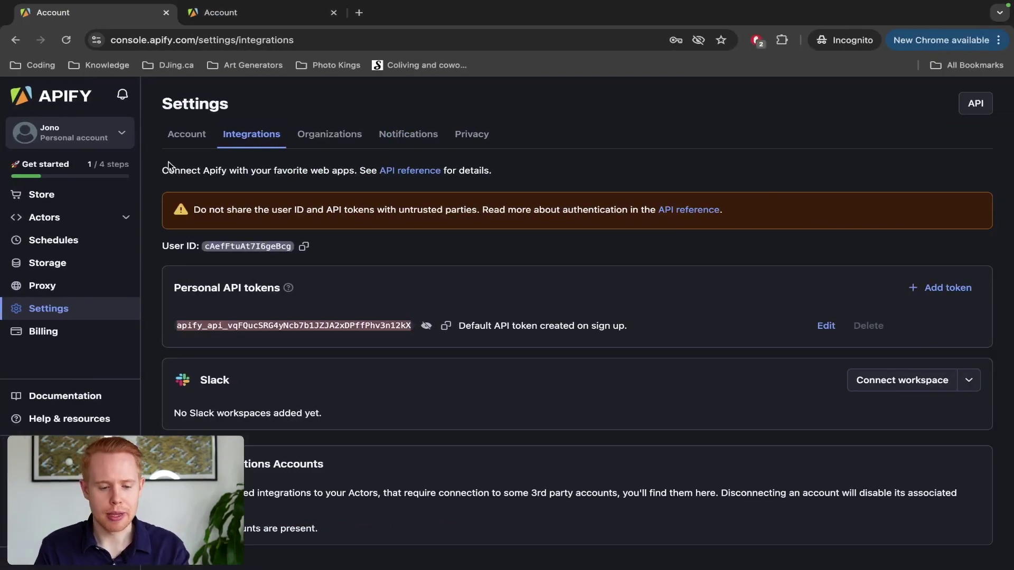
click(47, 223)
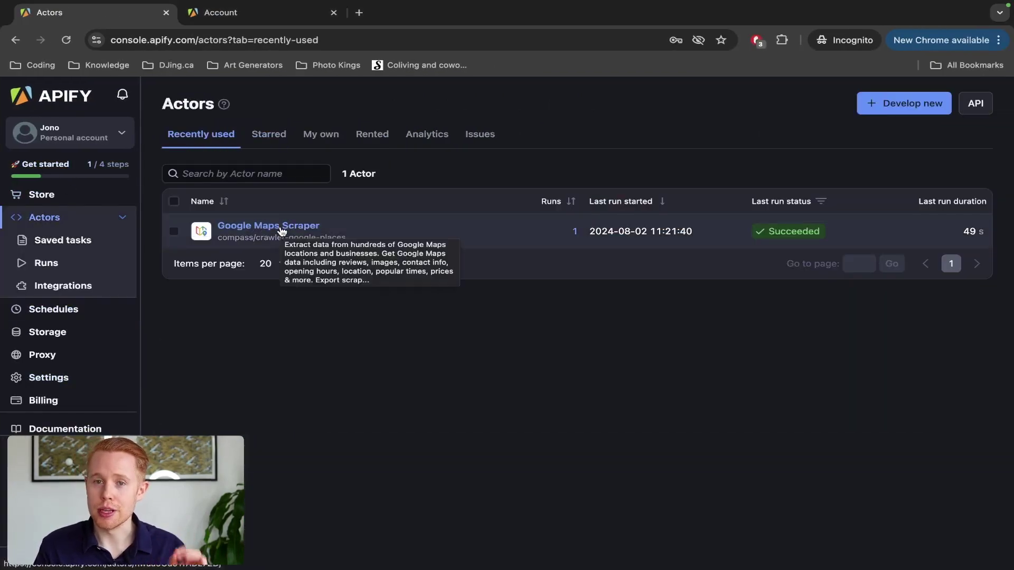
key(ctrl+Left)
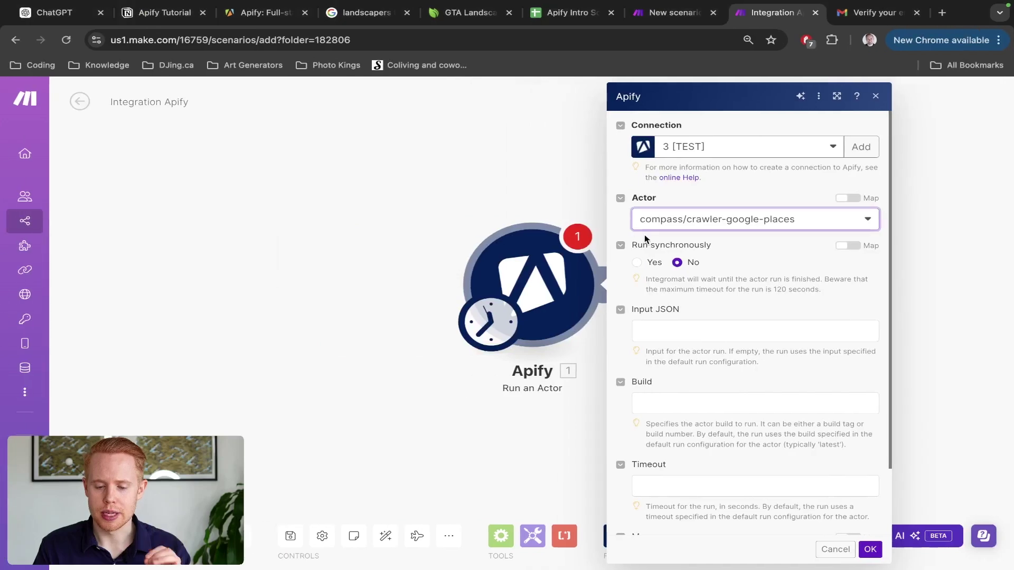
key(ctrl+Right)
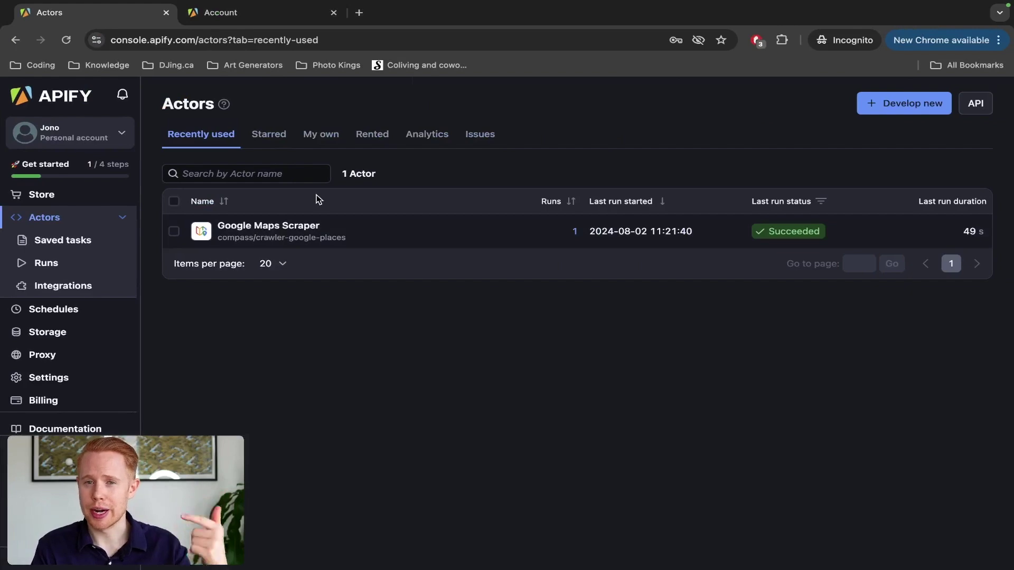
key(ctrl+Left)
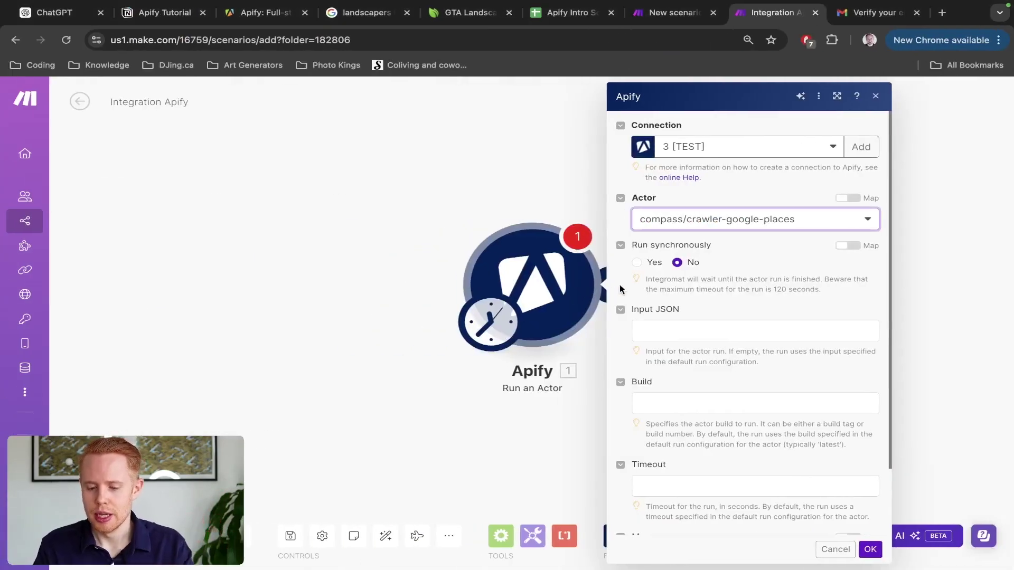
Step: Set Run synchronously to Yes, then view the Apify Intro scenario for reference
click(642, 248)
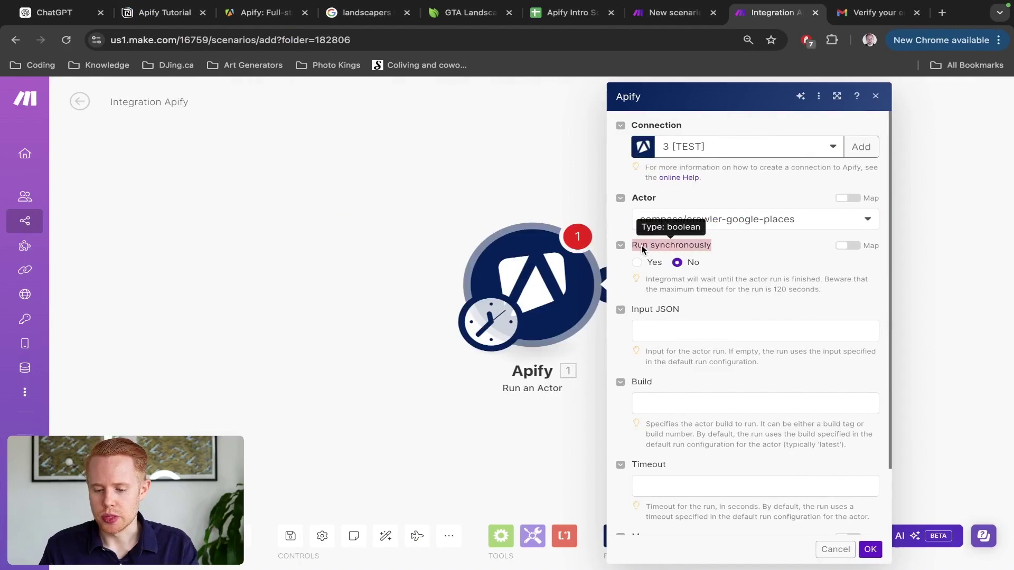
scroll(654, 250, up, 3)
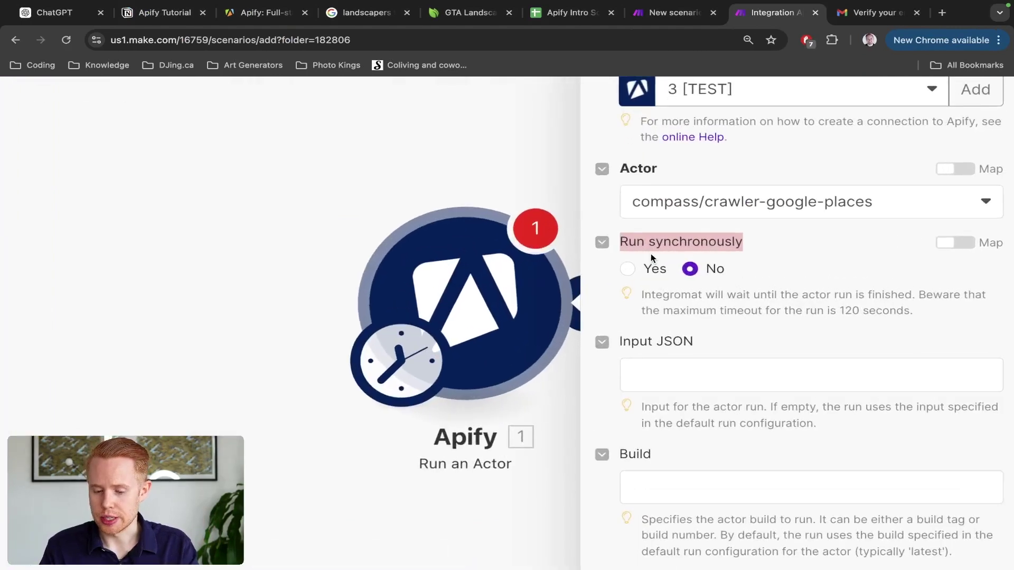
click(629, 268)
scroll(723, 285, down, 3)
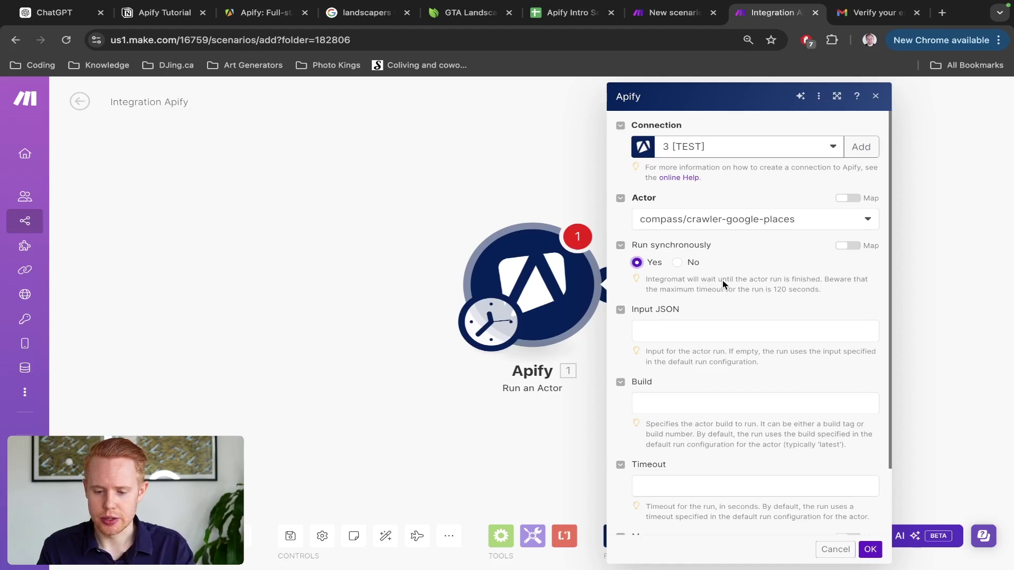
key(ctrl+shift+Tab)
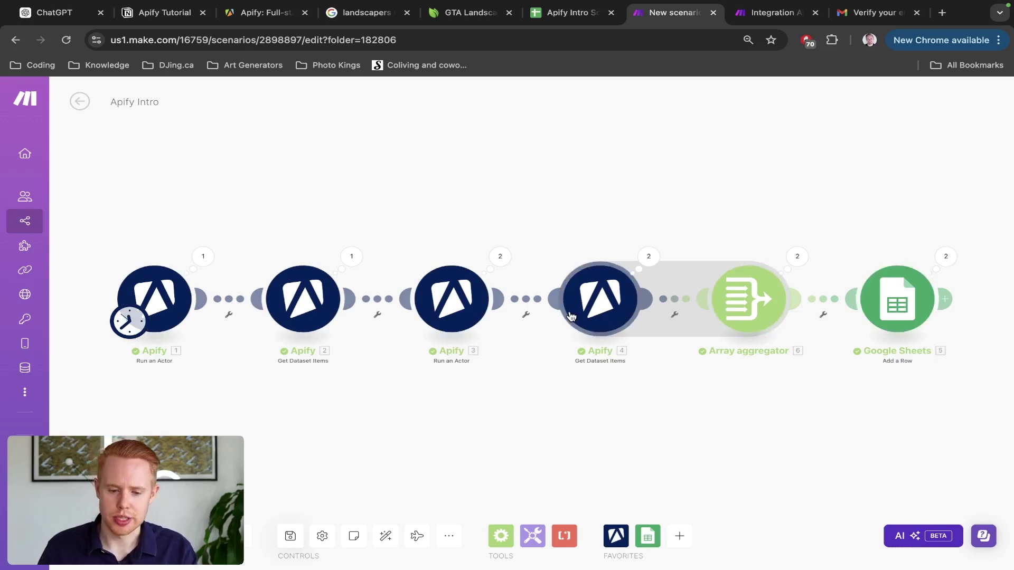
Step: Review the module's Input JSON, Build, Timeout and Memory settings, then go to Apify's Actors page
key(ctrl+Tab)
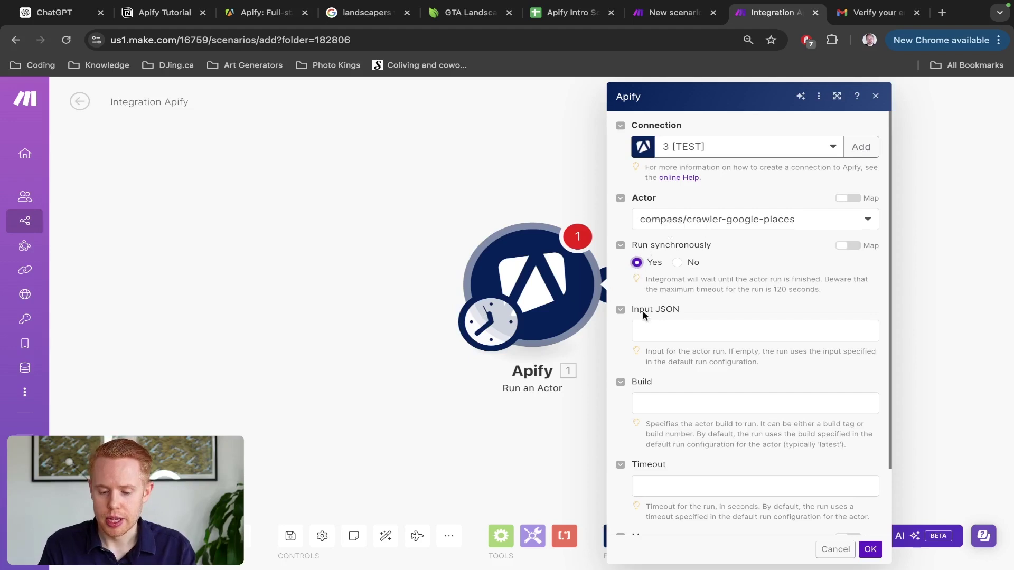
scroll(643, 329, down, 2)
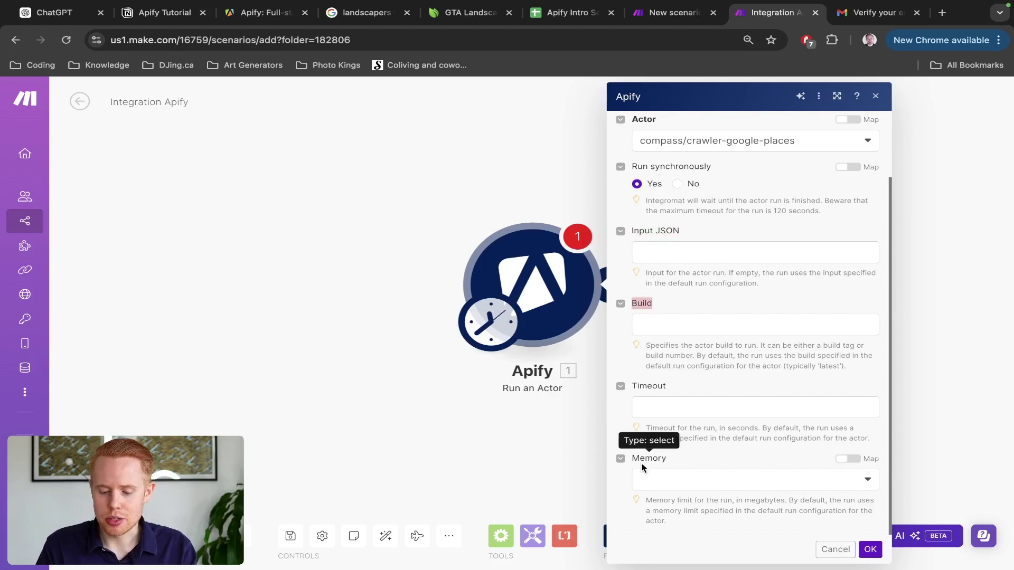
key(ctrl+Right)
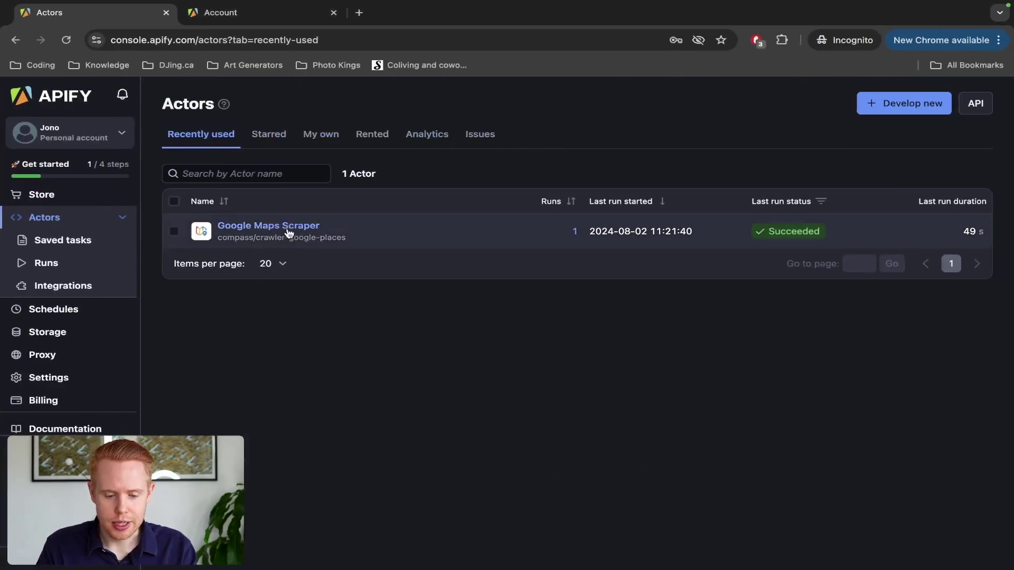
Step: Expand Google Maps Scraper's Run options: Build latest, Timeout 604800 seconds, Memory 4096 MB
click(290, 228)
scroll(290, 248, down, 8)
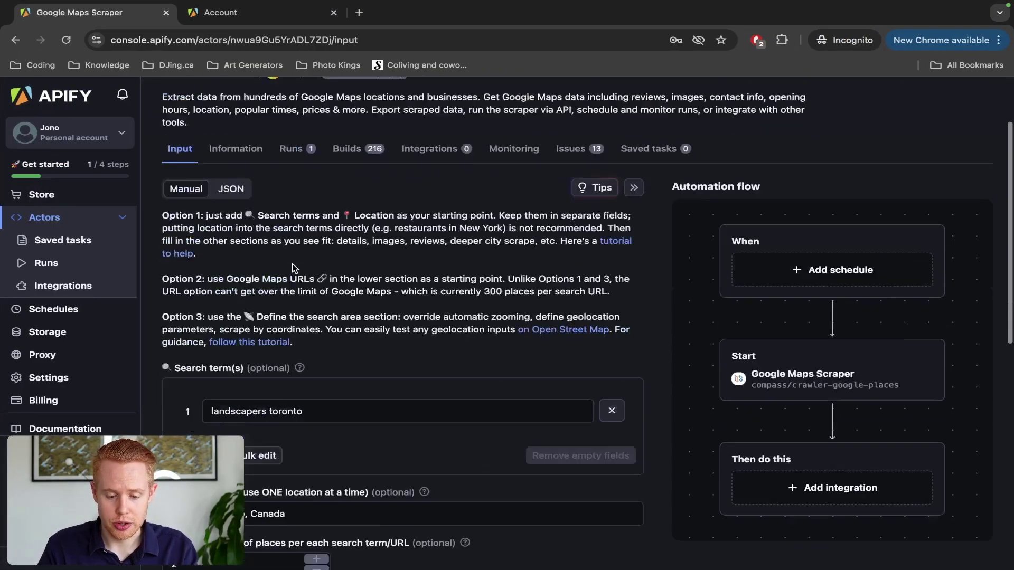
scroll(295, 269, down, 3)
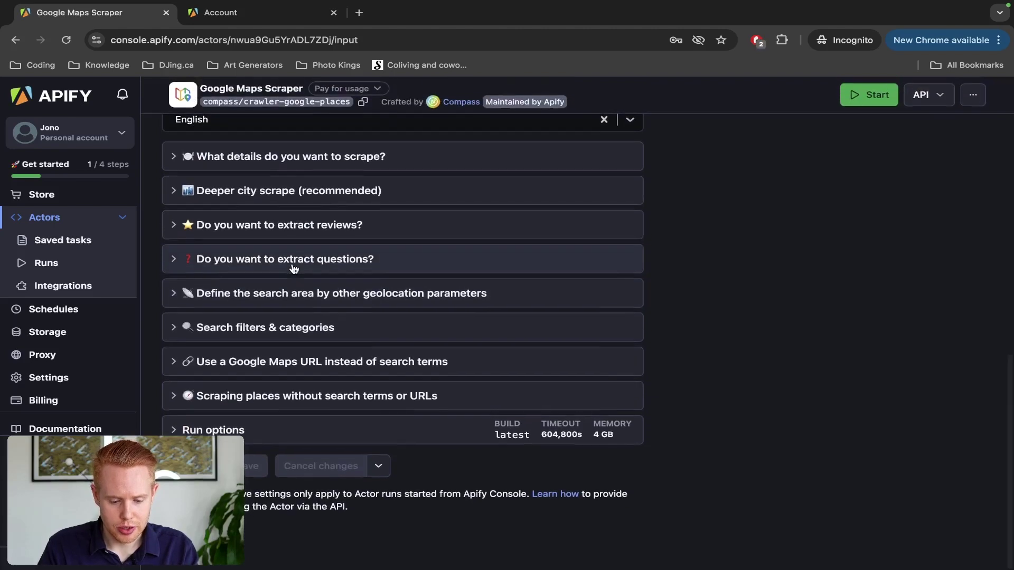
click(175, 431)
scroll(177, 401, down, 4)
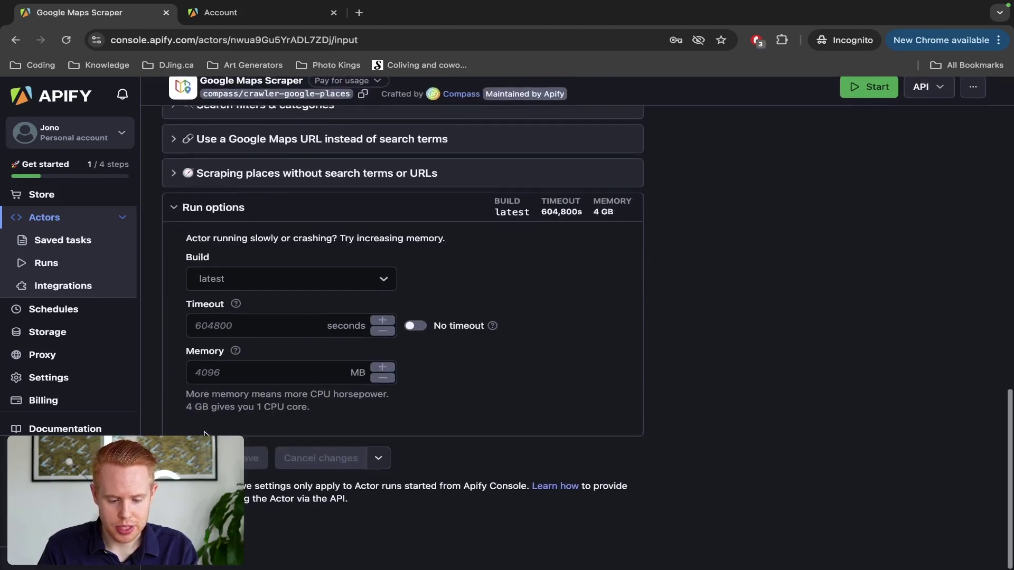
click(277, 359)
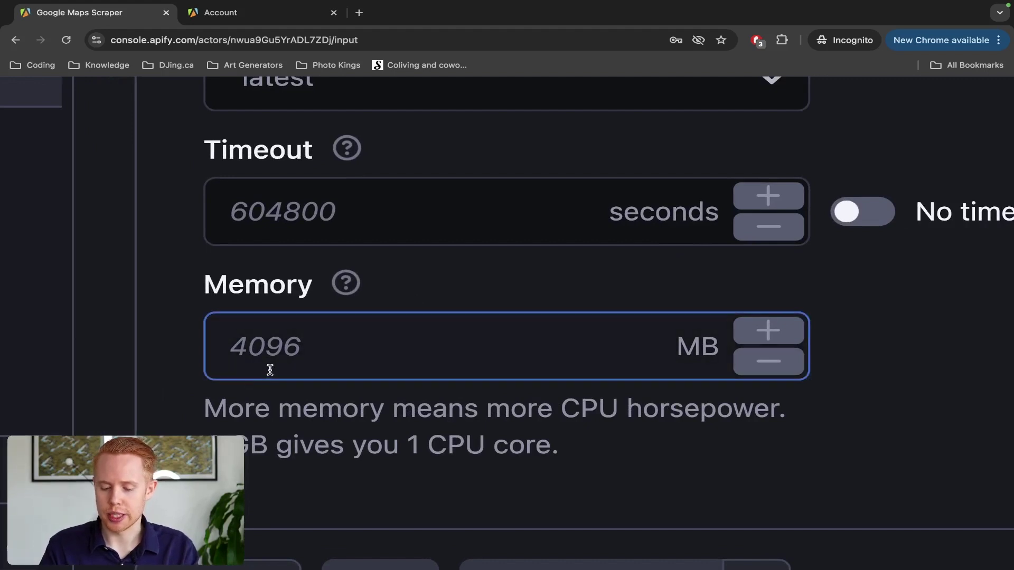
scroll(269, 369, up, 1)
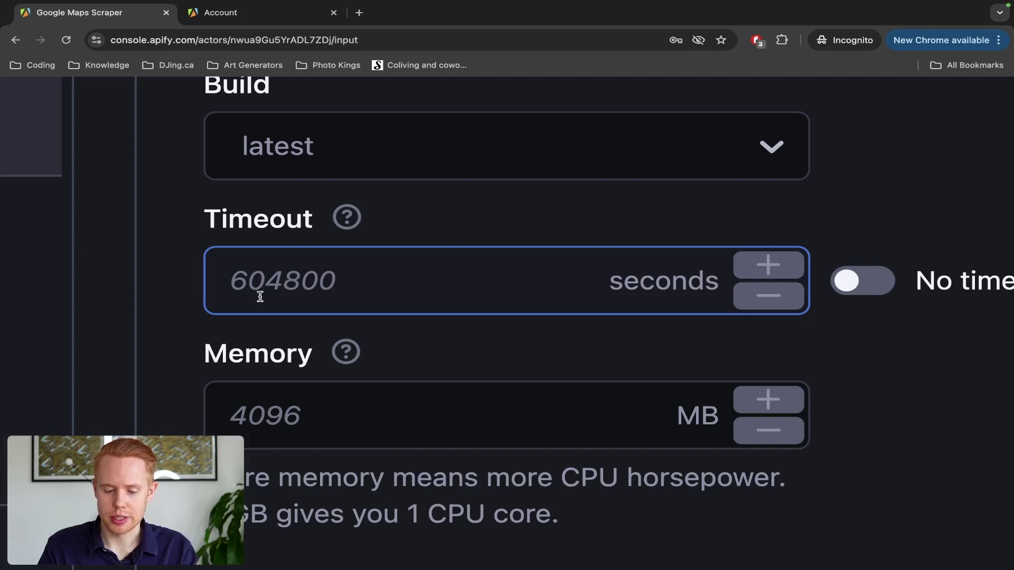
scroll(290, 293, up, 2)
click(295, 294)
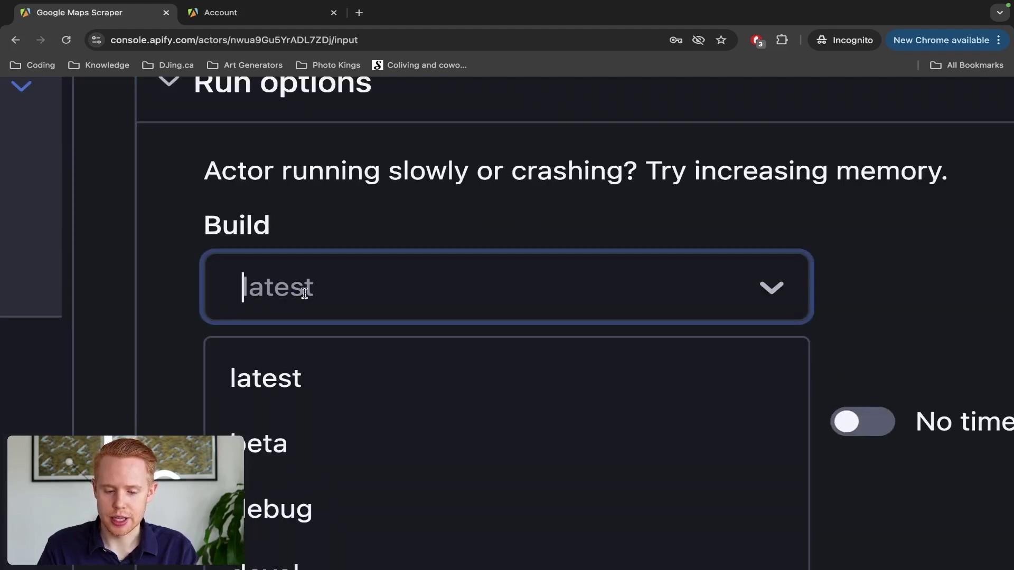
scroll(305, 295, down, 3)
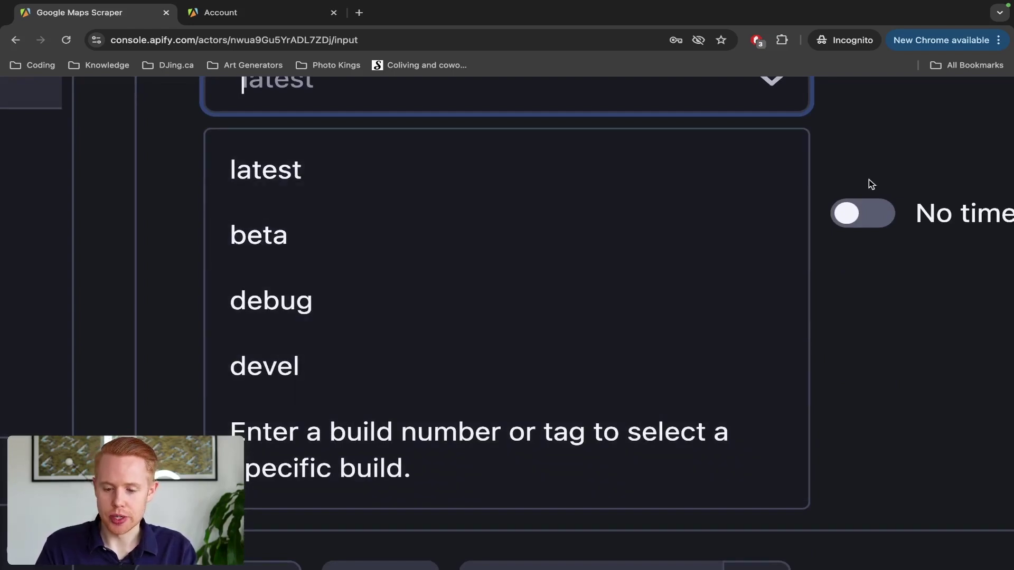
scroll(867, 194, up, 3)
click(849, 256)
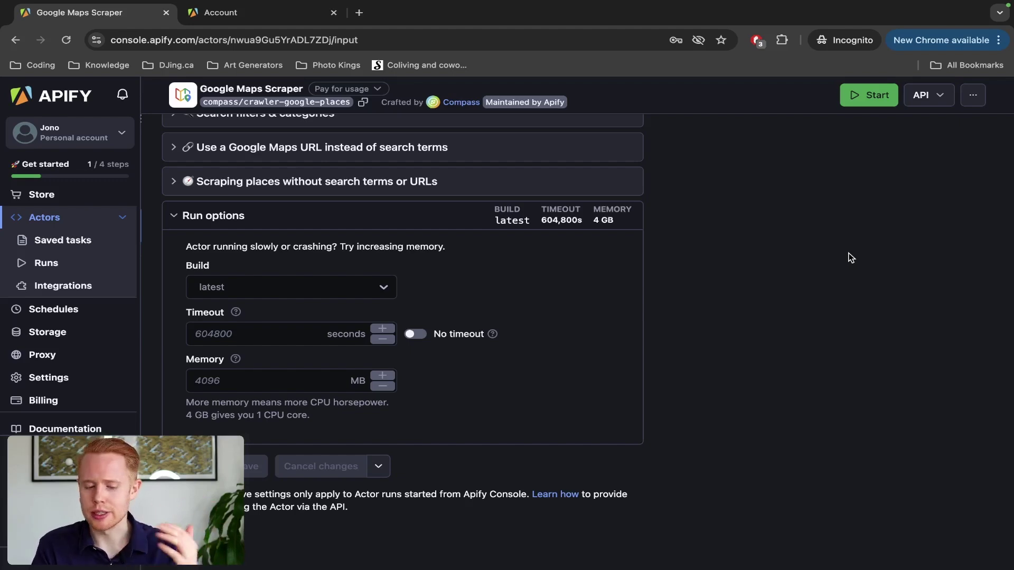
Step: Inspect the module's empty Input JSON field, then return to the top of the Google Maps Scraper page
key(ctrl+Left)
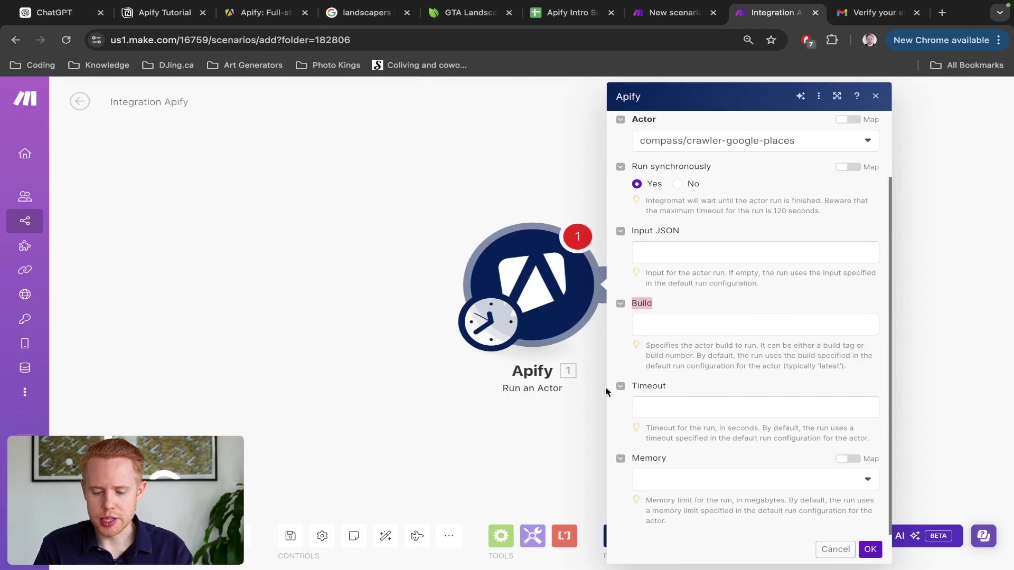
click(726, 249)
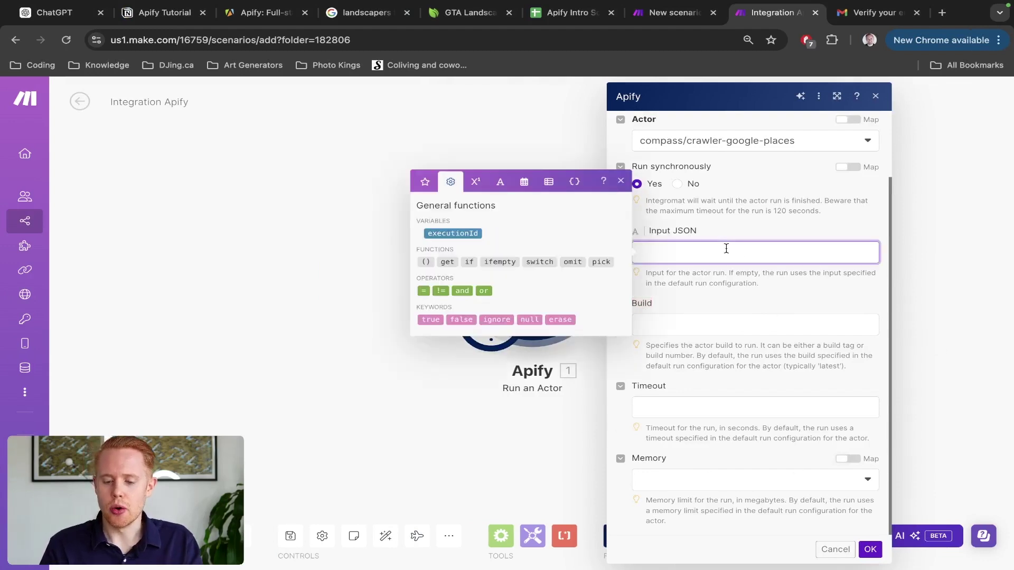
triple_click(718, 240)
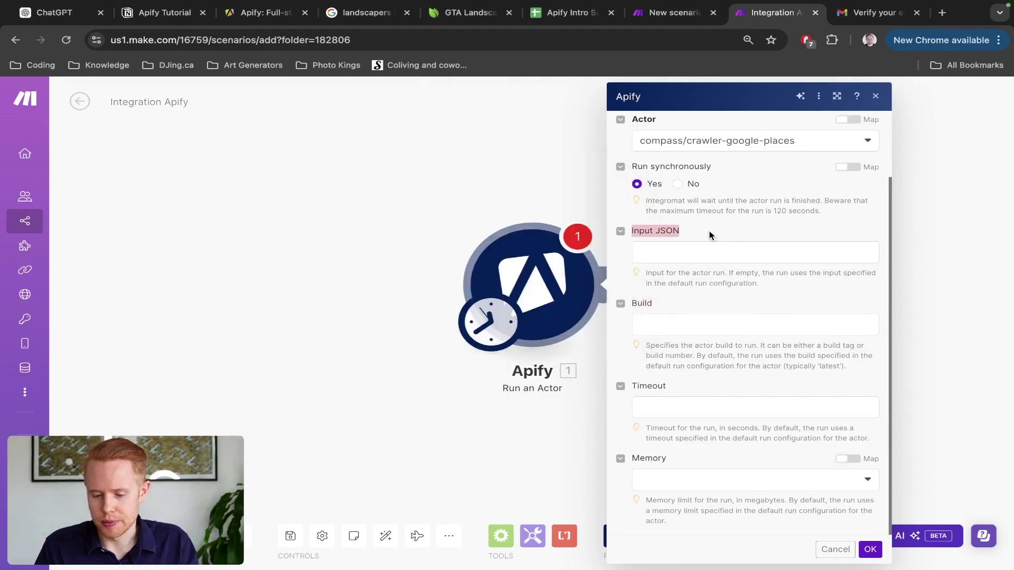
click(651, 260)
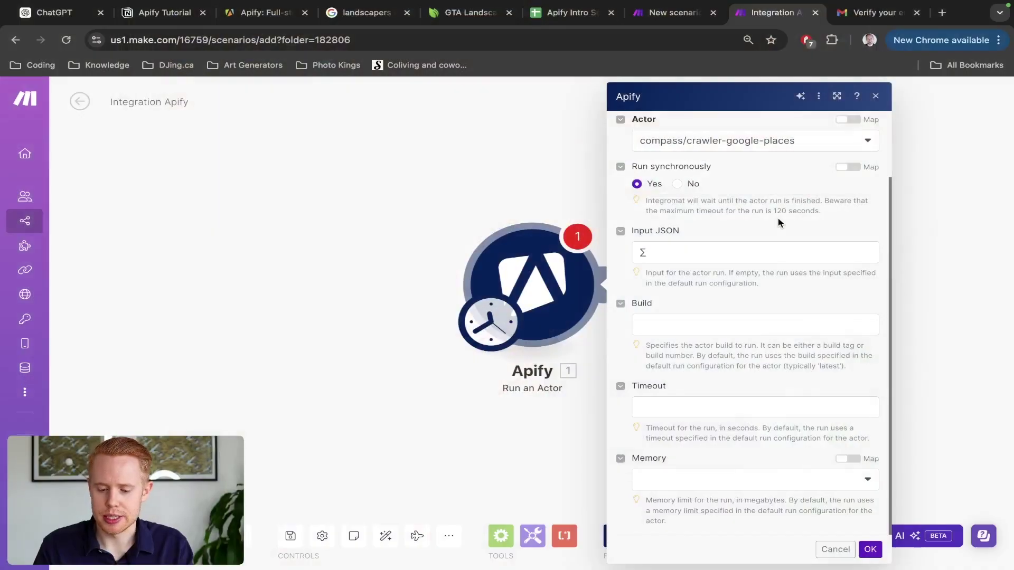
click(727, 244)
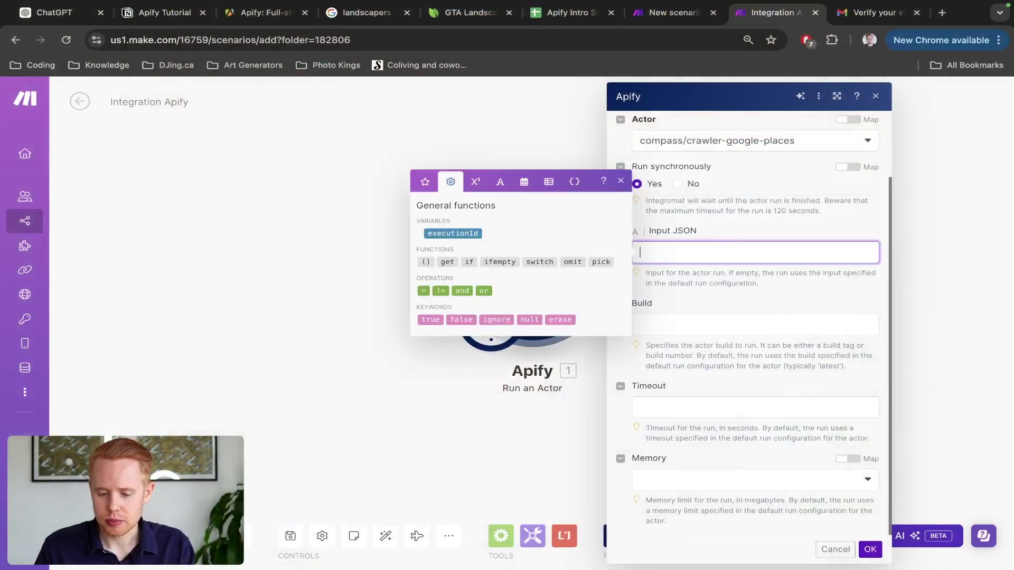
key(ctrl+Right)
scroll(379, 199, up, 10)
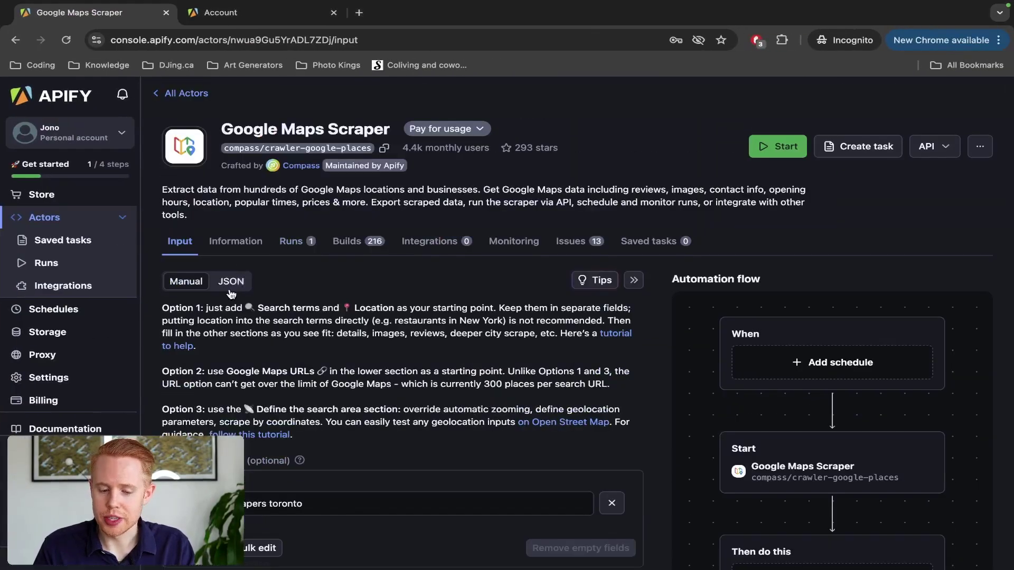
Step: Copy the Google Maps Scraper's JSON input and paste it into the module's Input JSON
click(230, 281)
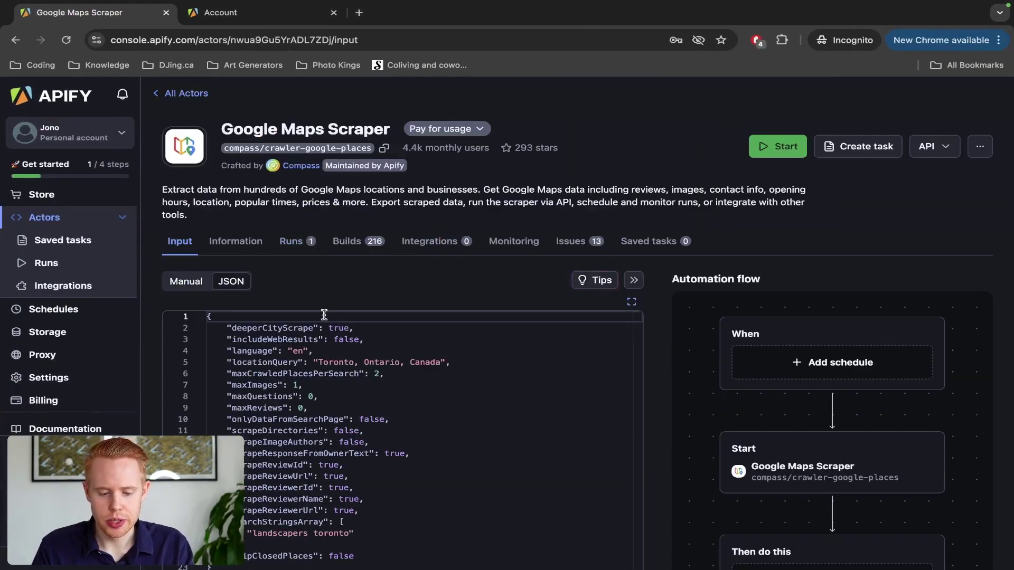
ctrl+scroll(198, 289, up, 5)
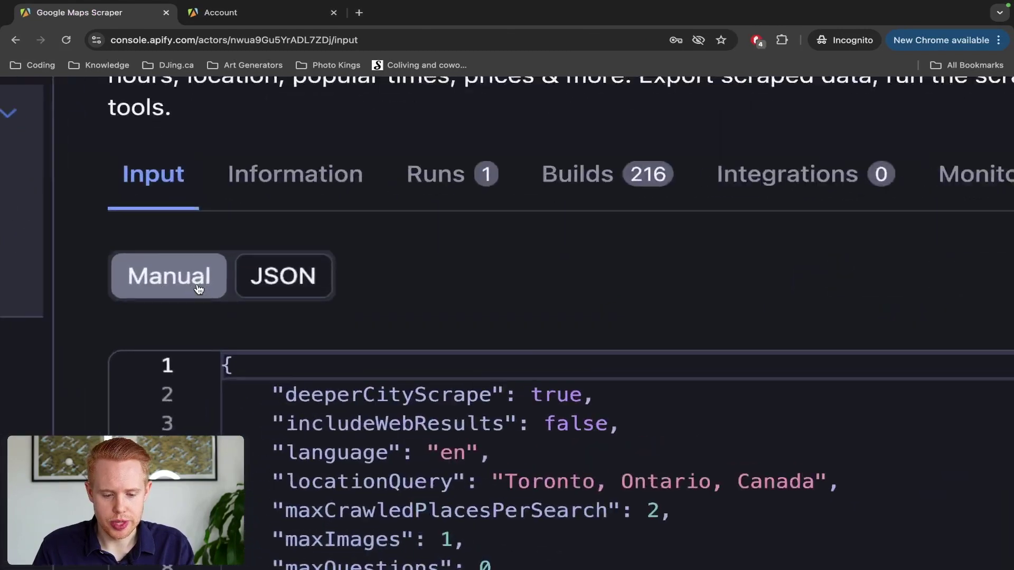
scroll(299, 288, down, 5)
key(ctrl+a)
key(ctrl+c)
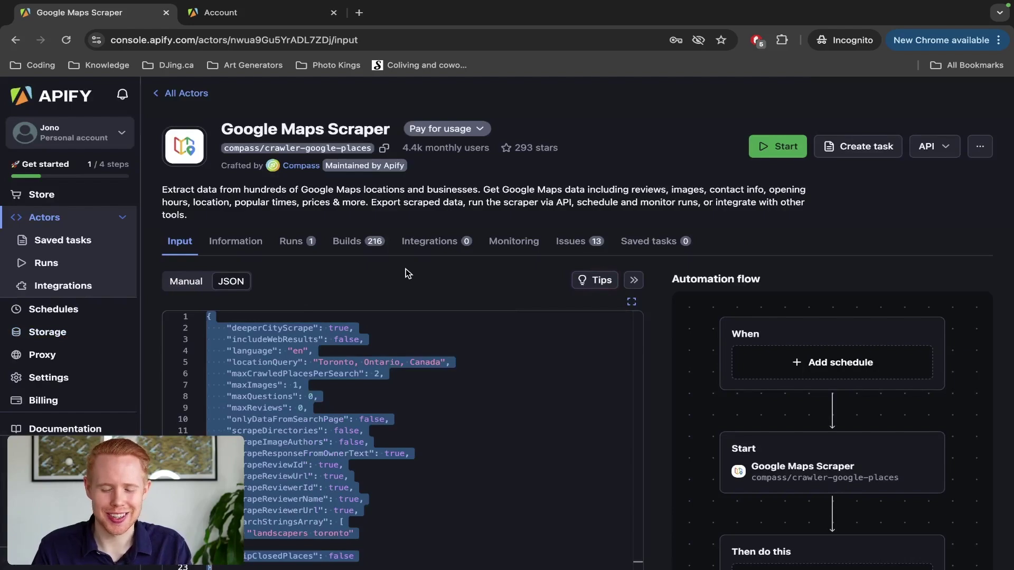
key(ctrl+Left)
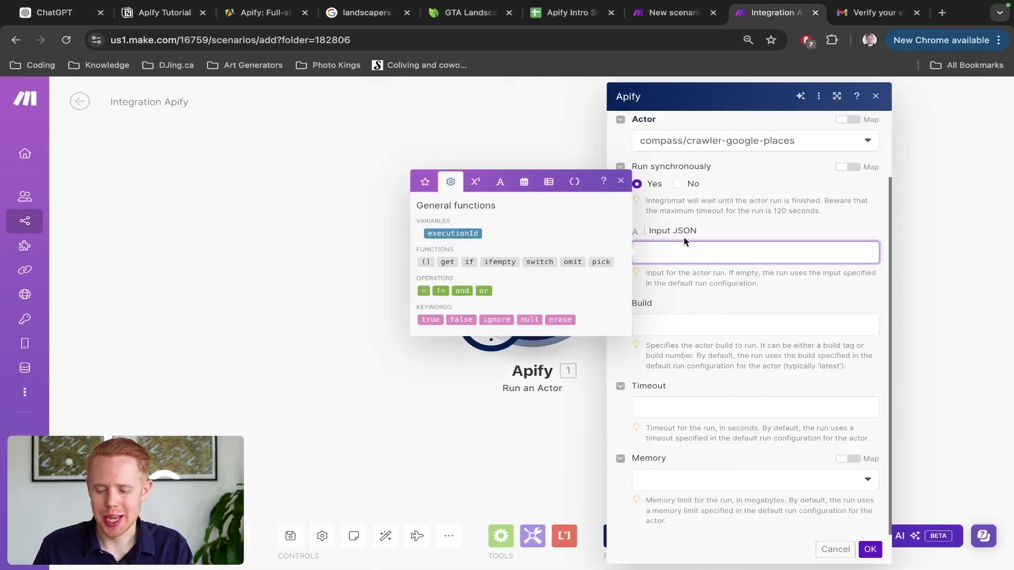
key(ctrl+Right)
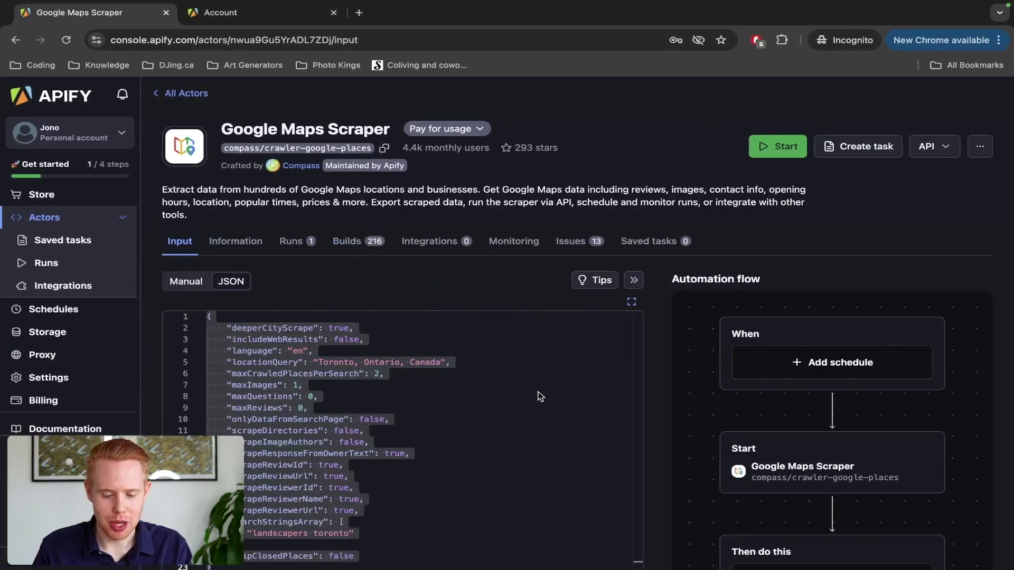
key(ctrl+Left)
click(660, 252)
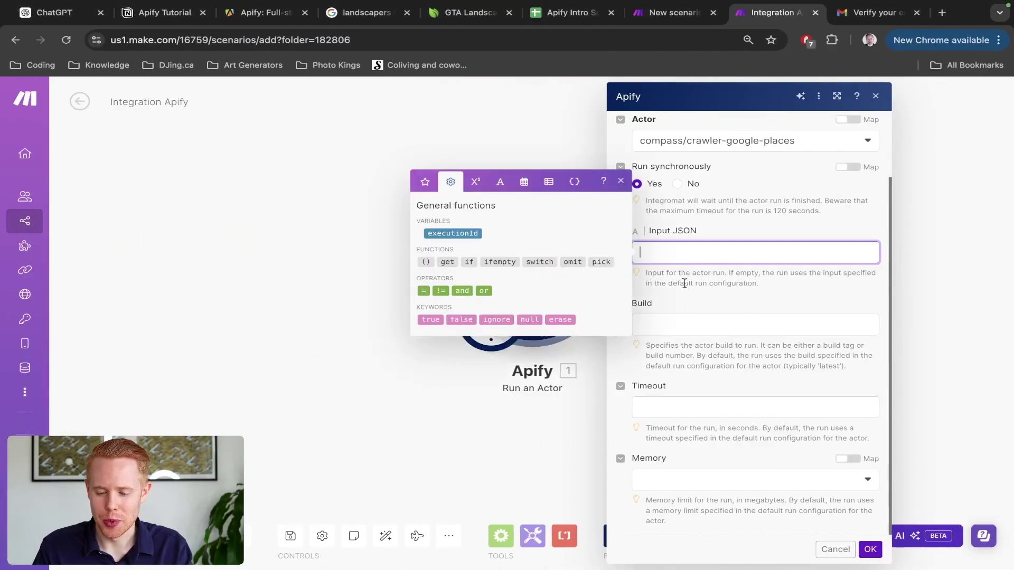
key(ctrl+v)
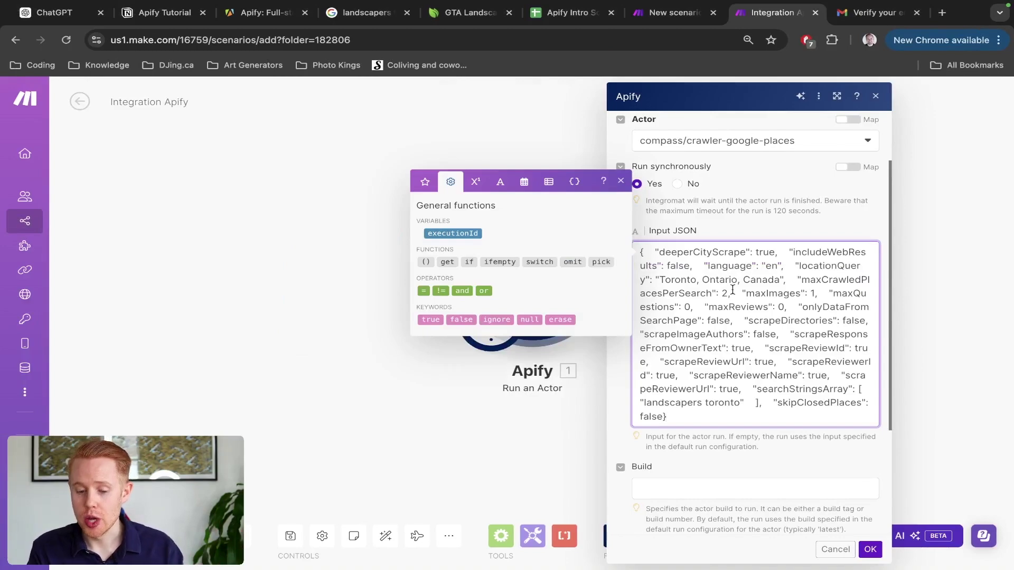
key(ctrl+Right)
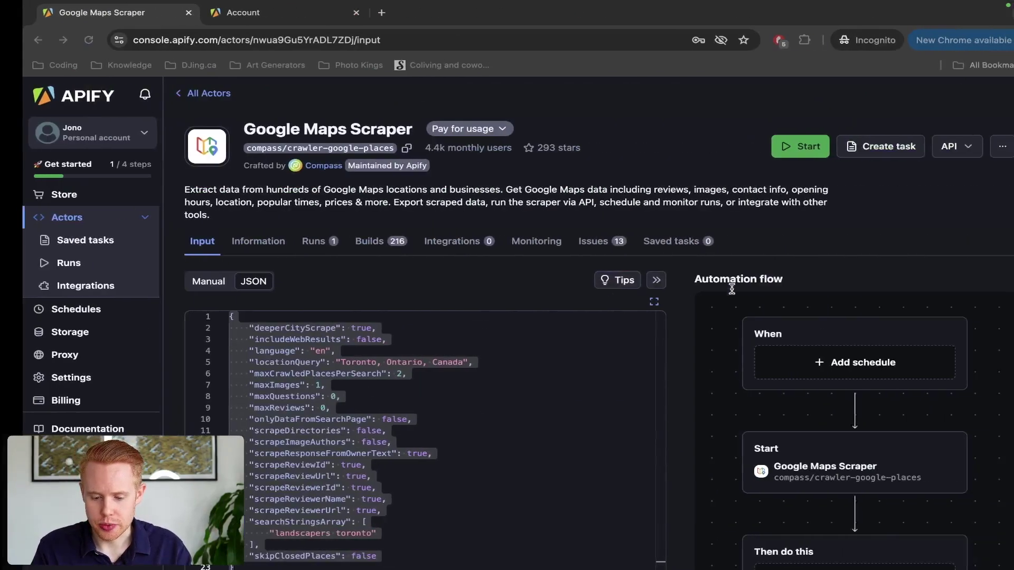
Step: Change maxCrawledPlacesPerSearch from 20000 to 2 in the Google Maps Scraper JSON input
scroll(261, 284, down, 3)
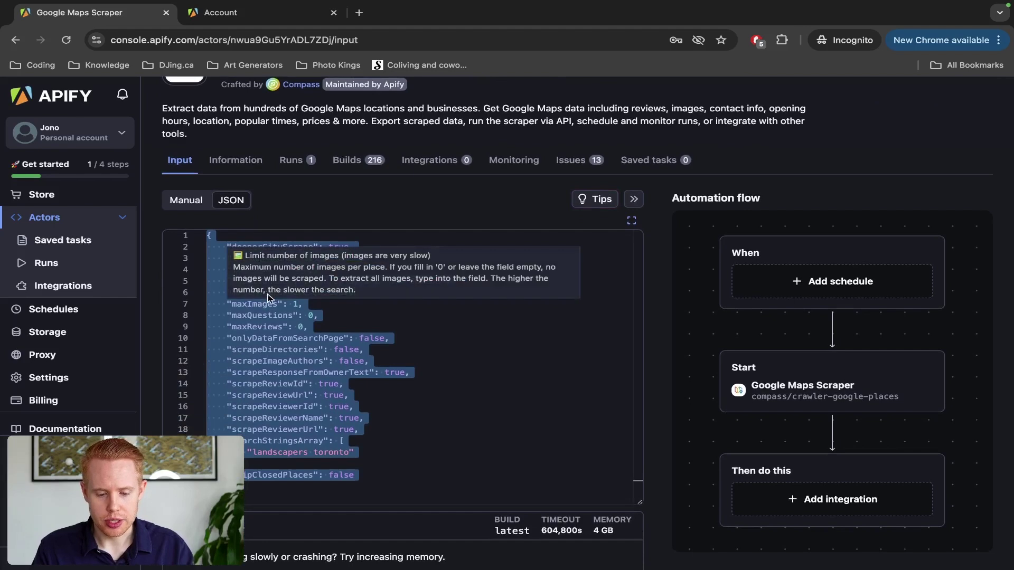
click(274, 326)
mouse_move(263, 291)
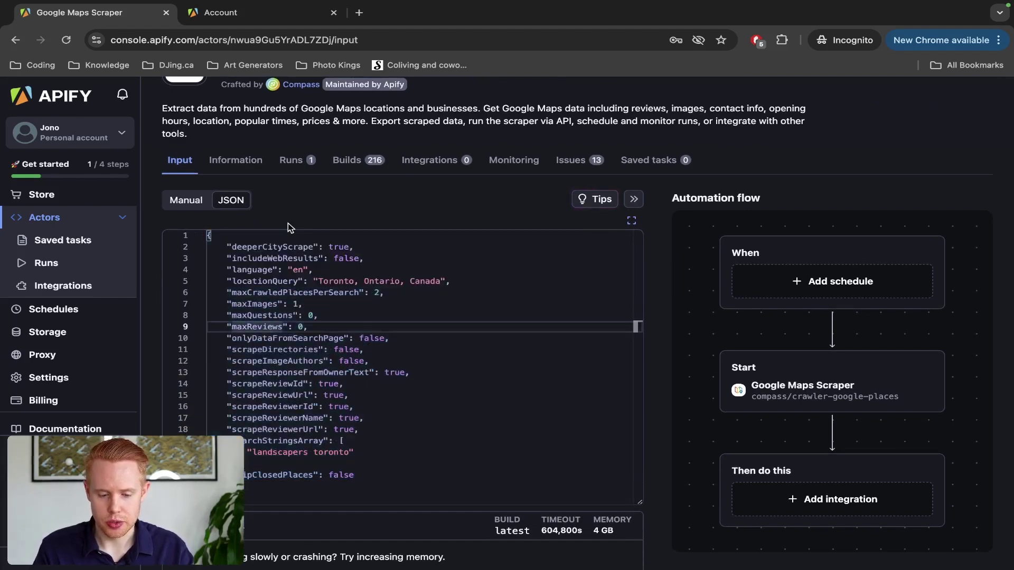
scroll(287, 223, up, 5)
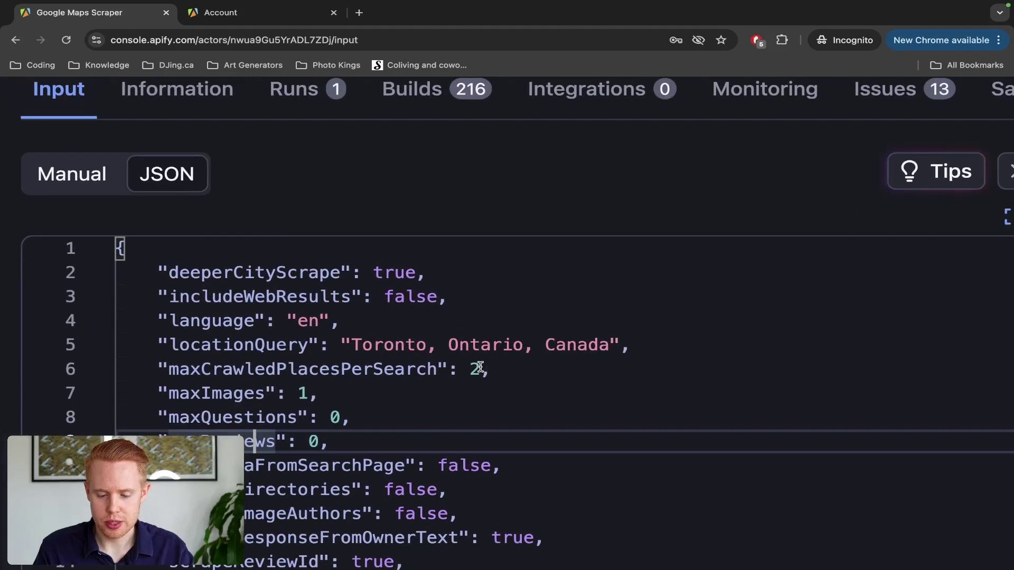
click(481, 369)
text(000)
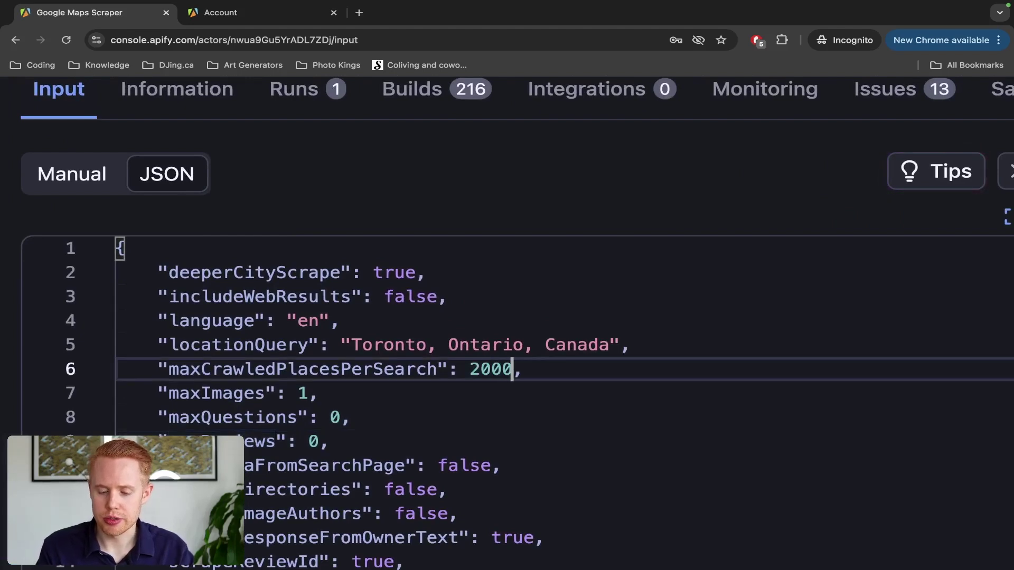
text(0)
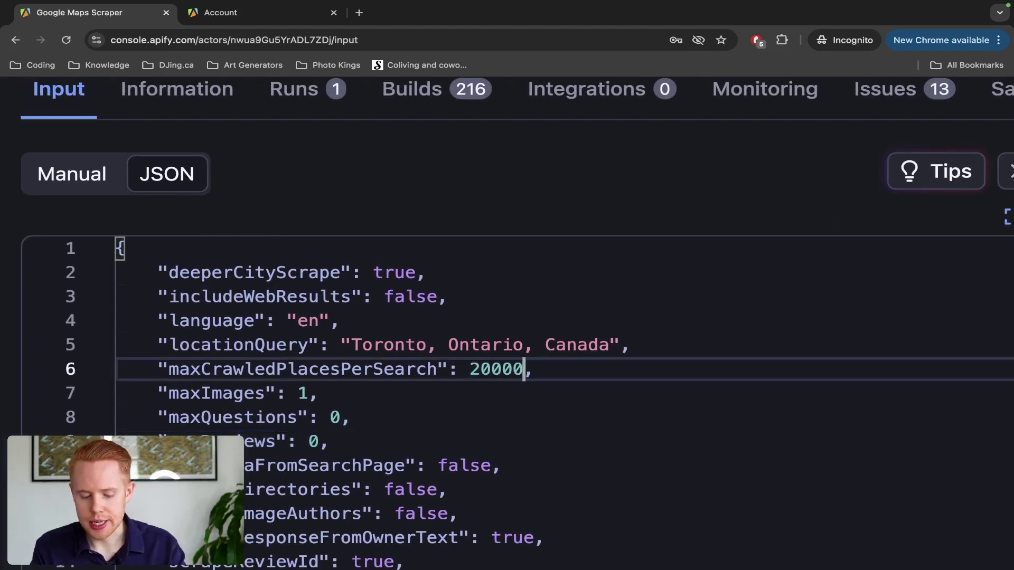
key(alt+shift+Left)
text(2)
Step: Change the search term from 'landscapers toronto' to 'roofers toronto'
scroll(245, 224, down, 3)
scroll(245, 224, left, 2)
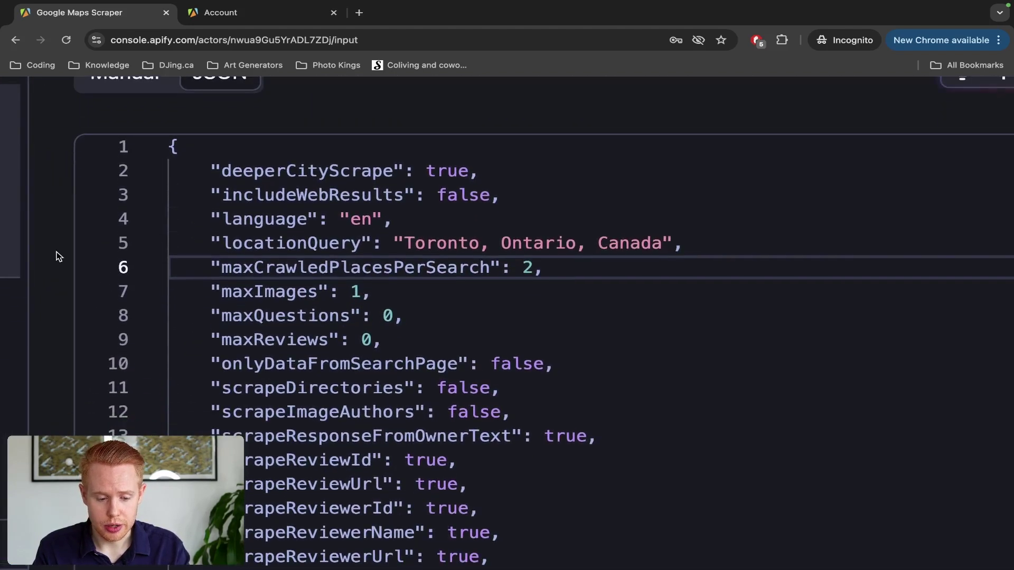
scroll(61, 257, down, 5)
drag(404, 114, 481, 112)
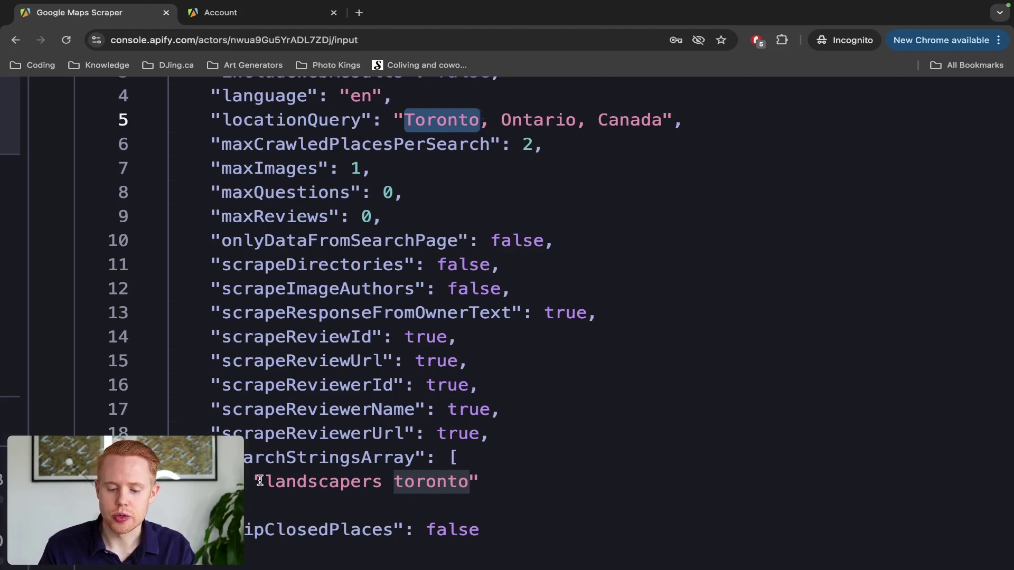
drag(263, 482, 469, 483)
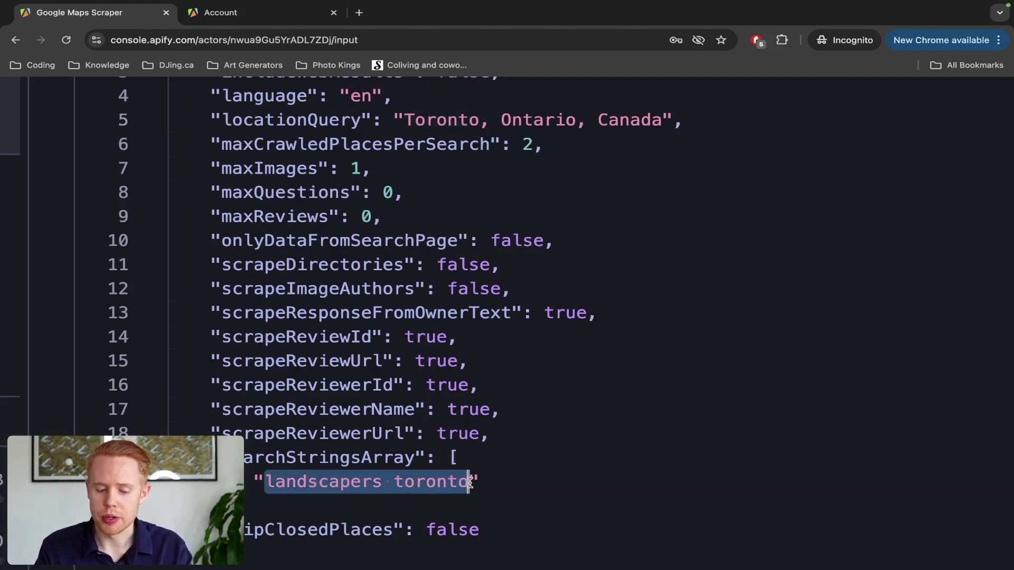
double_click(358, 484)
text(roofers)
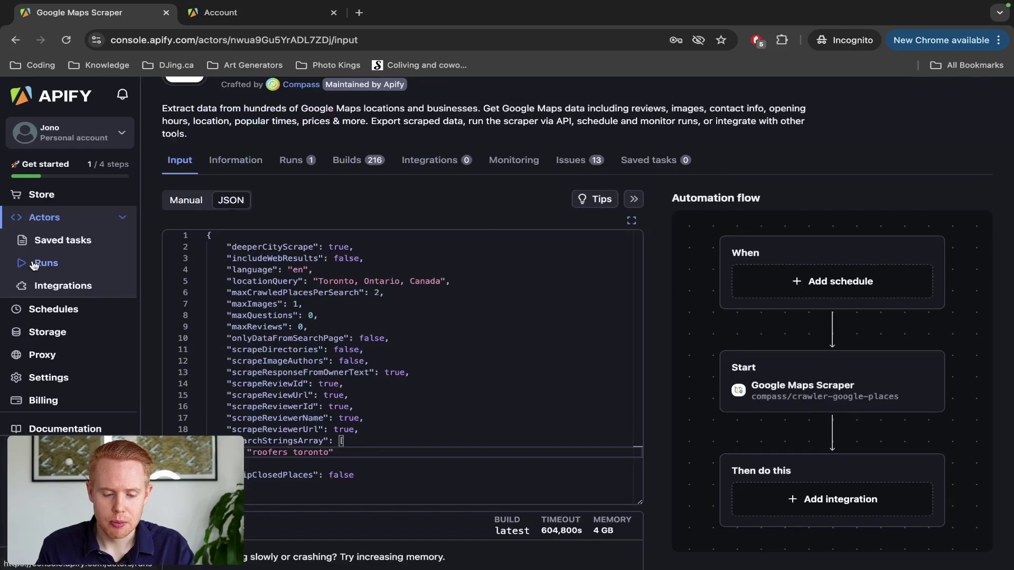
key(ctrl+Left)
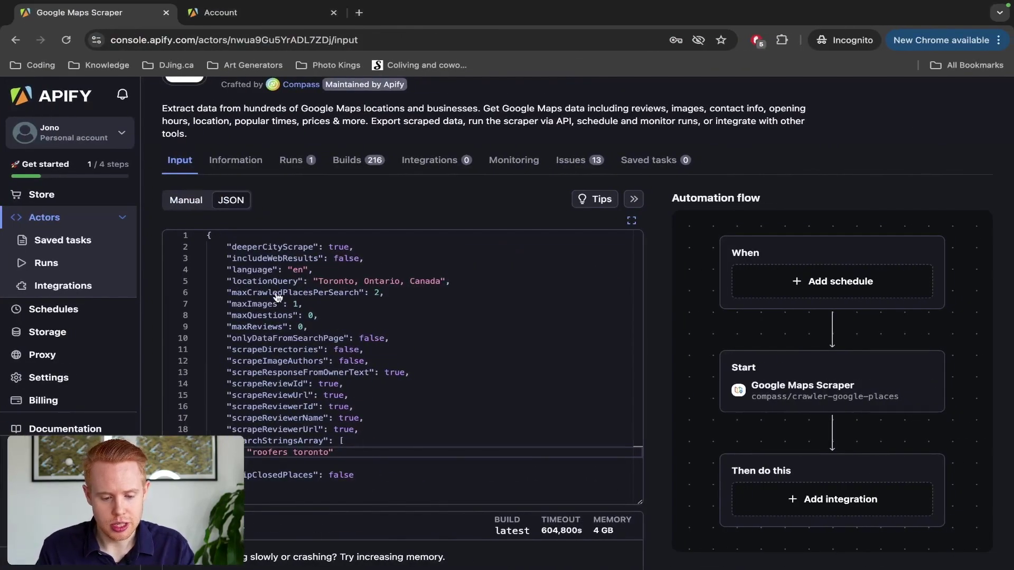
Step: Copy the maxCrawledPlacesPerSearch key name and find it in Make's Input JSON
double_click(279, 293)
key(super+c)
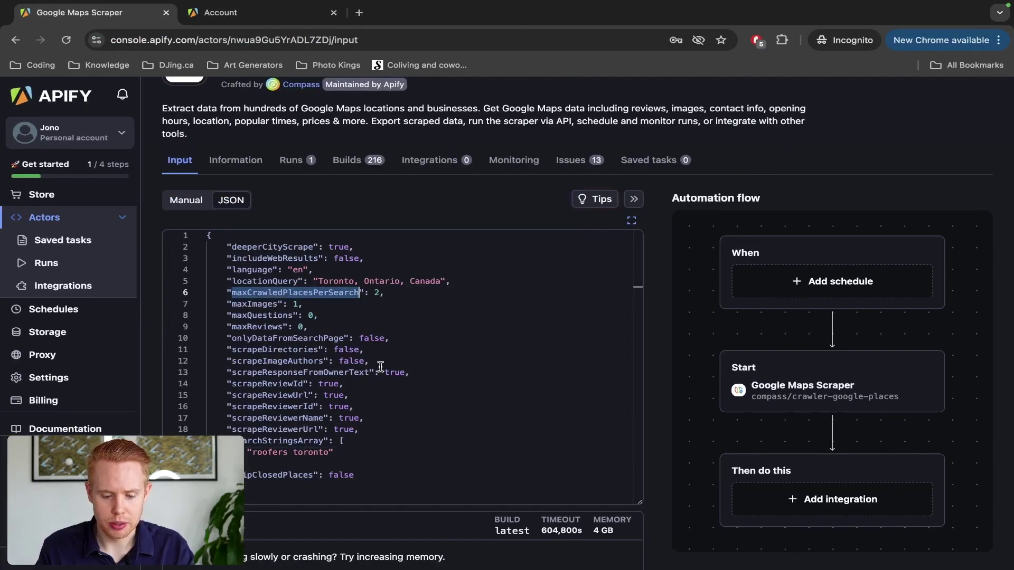
key(super+grave)
key(super+f)
key(super+v)
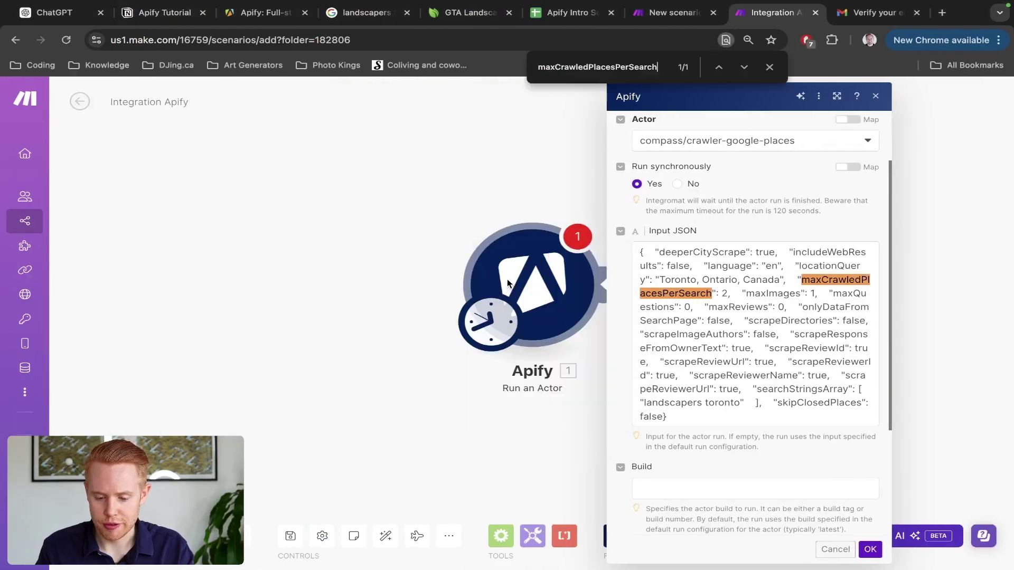
Step: Change maxCrawledPlacesPerSearch from 2 to 3 and 'landscapers' to 'roofers' in Make's Input JSON, then confirm
click(724, 288)
key(BackSpace)
text(3)
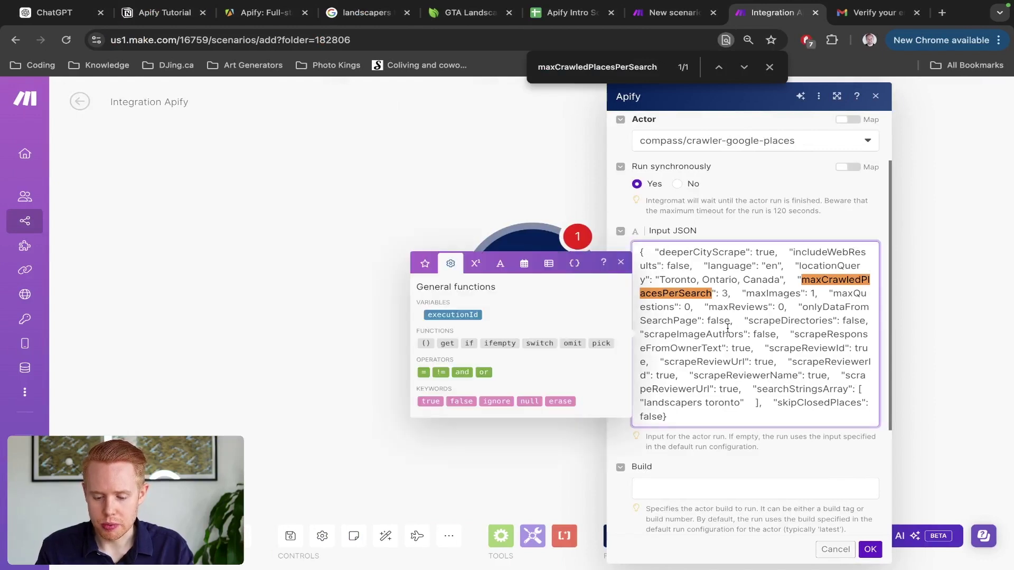
double_click(765, 388)
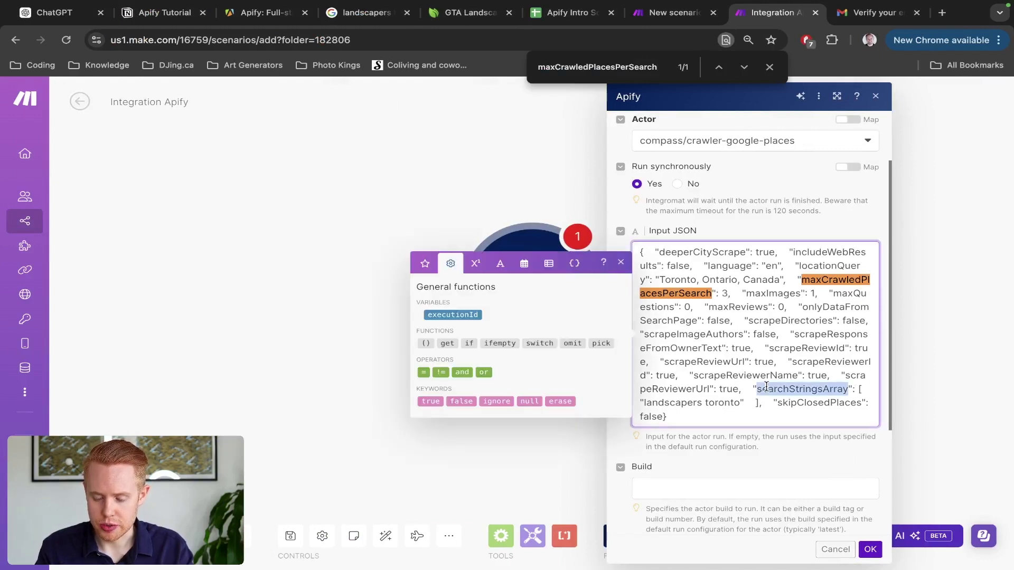
double_click(662, 405)
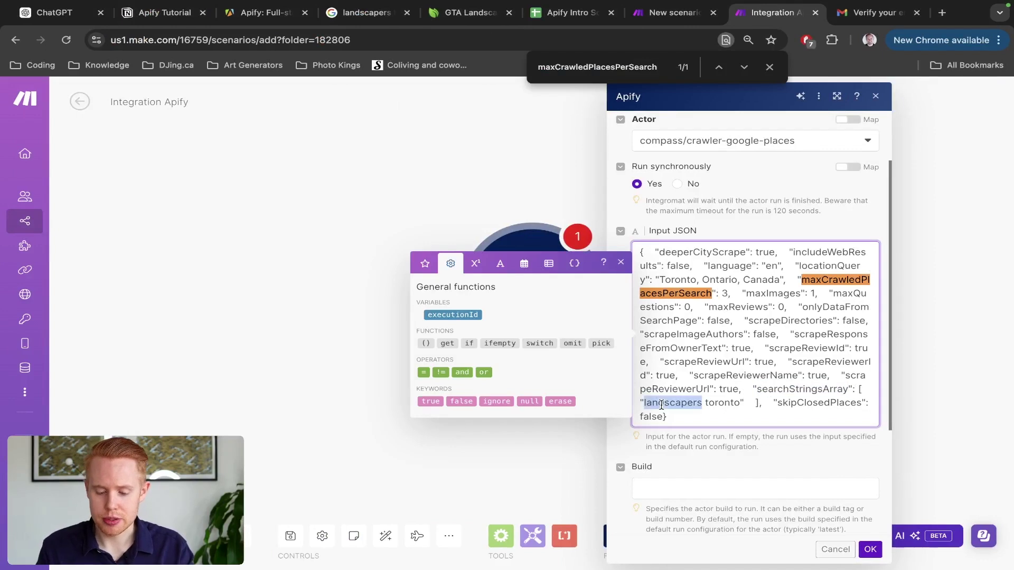
text(roofers)
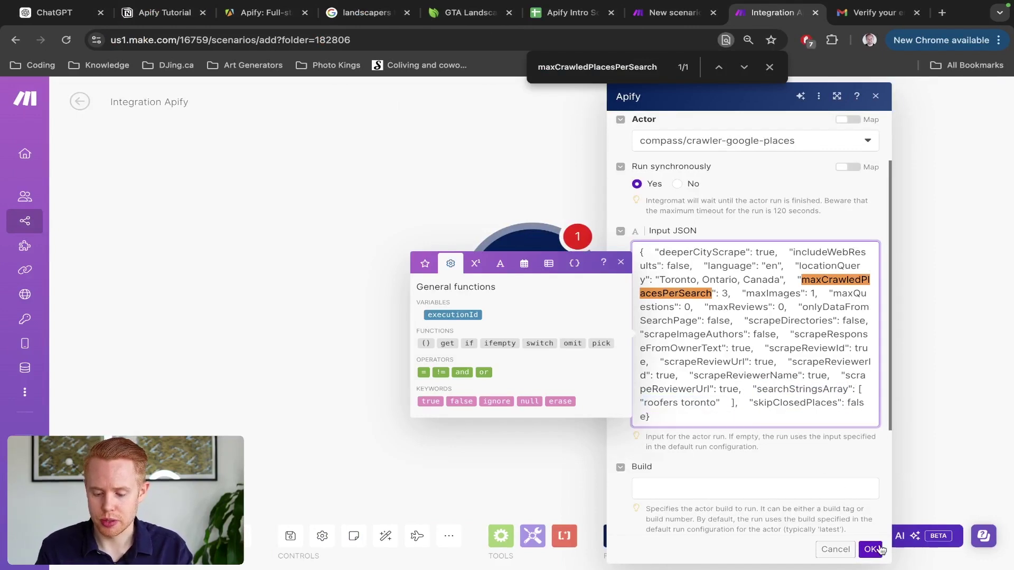
click(870, 550)
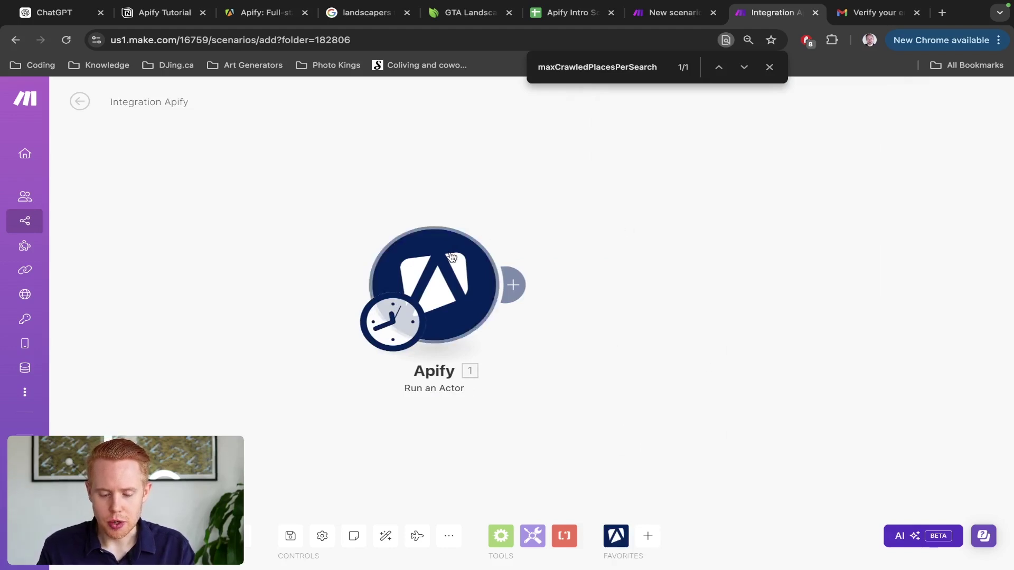
Step: Add an Apify Get Dataset Items module after the Run an Actor module
click(517, 280)
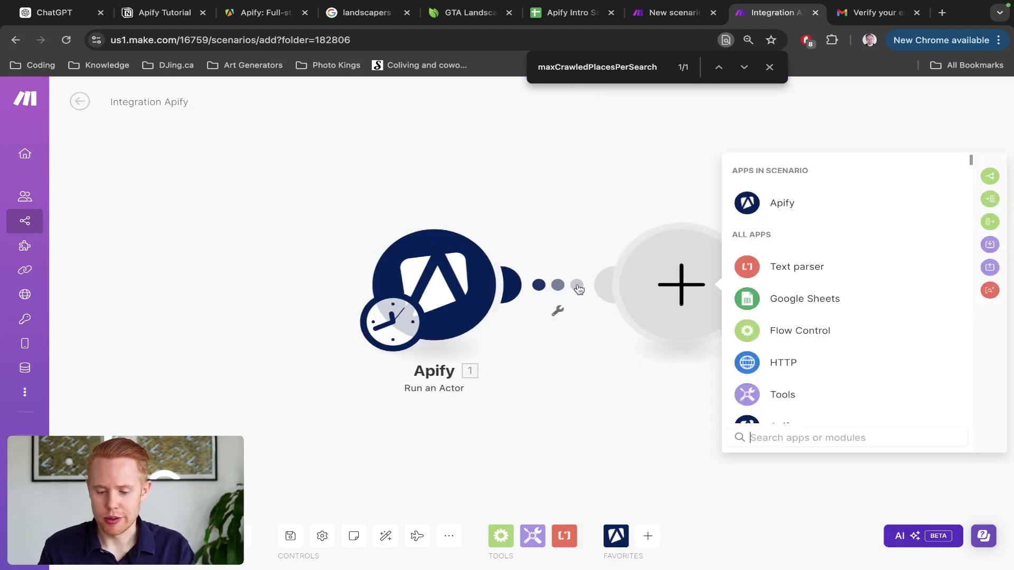
click(774, 203)
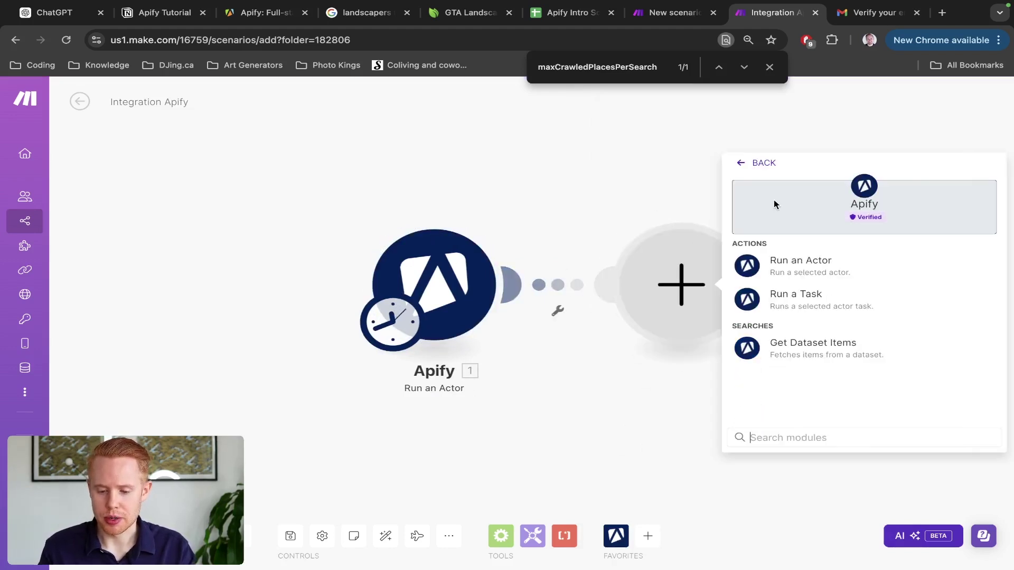
click(781, 349)
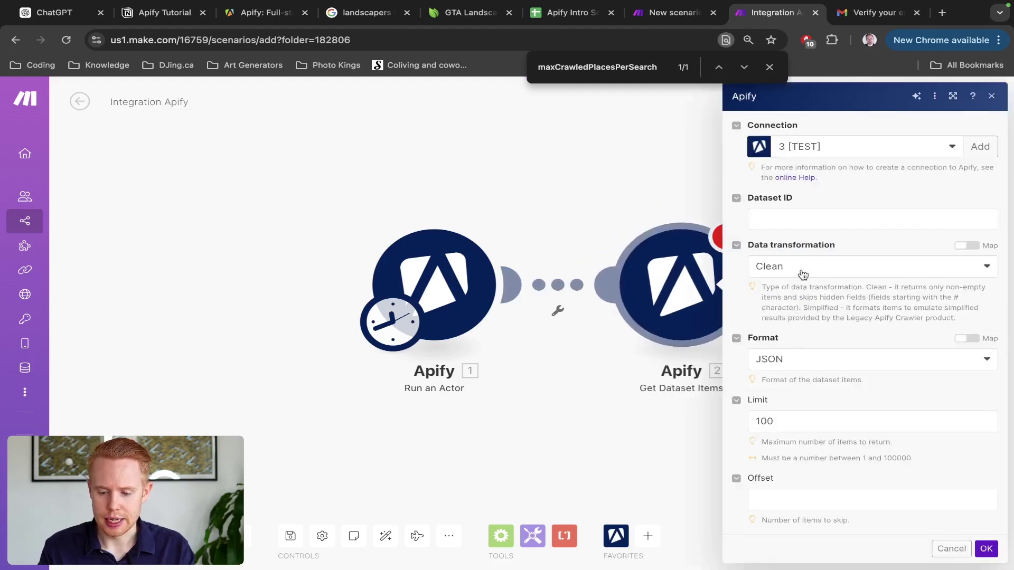
click(819, 219)
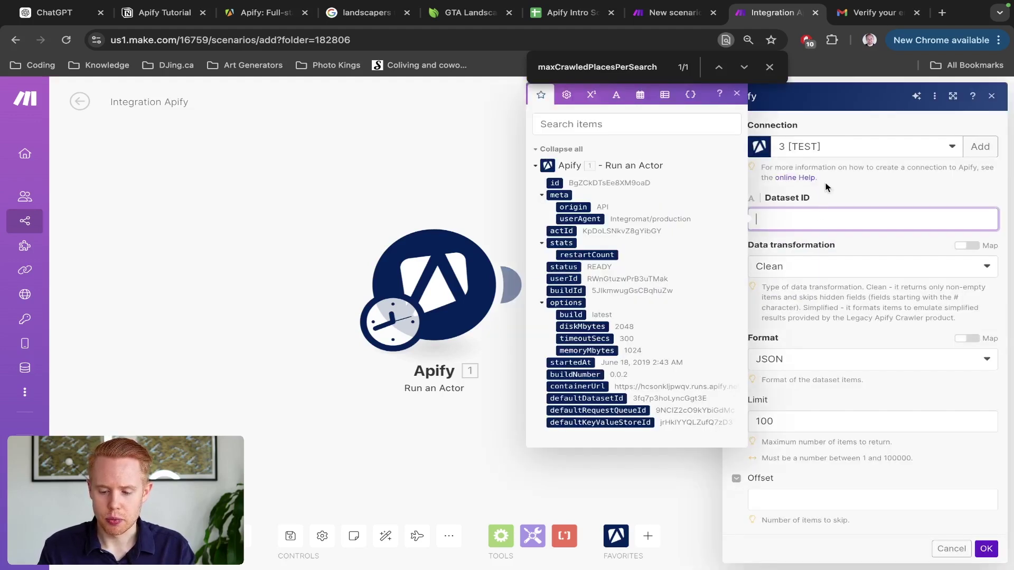
click(826, 176)
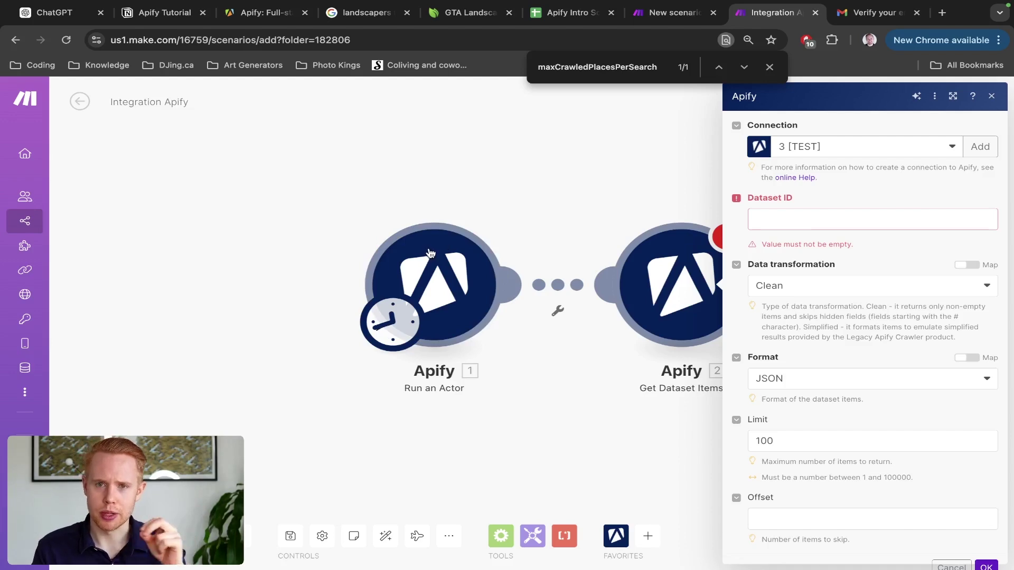
Step: Map the first module's defaultDatasetId into Dataset ID, confirm, and run the scenario once
click(816, 221)
click(624, 123)
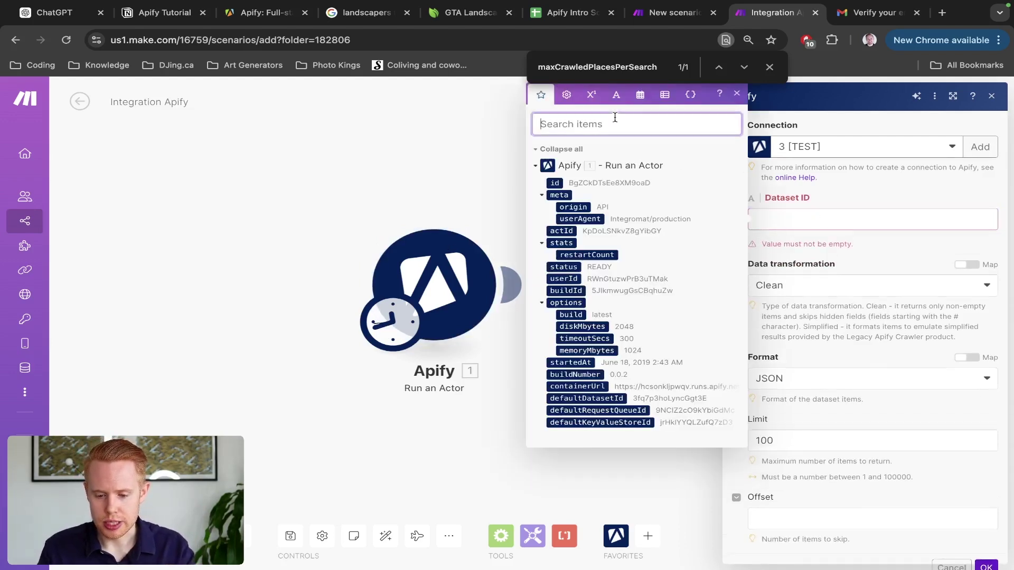
text(datasetid)
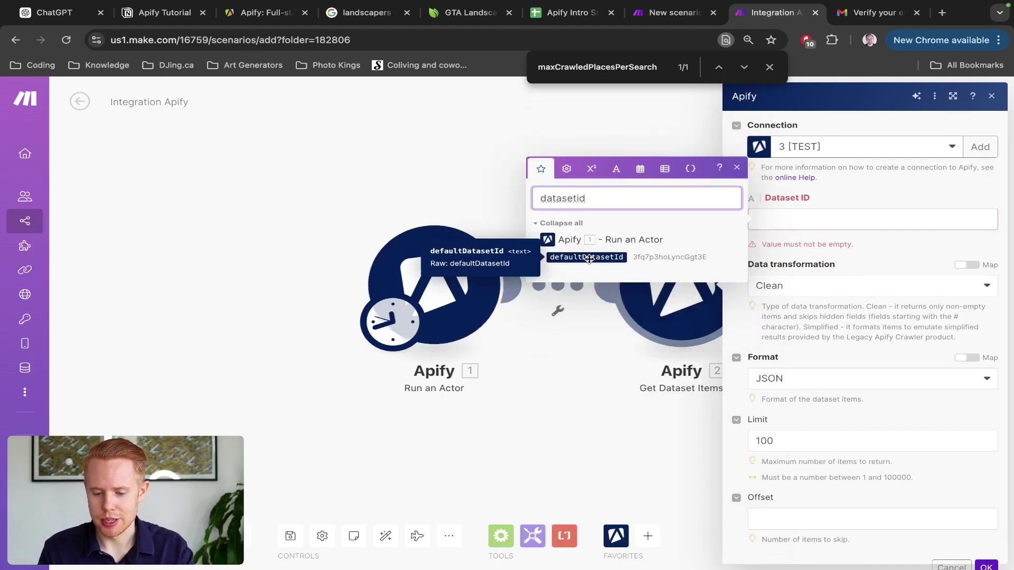
click(589, 258)
click(589, 258)
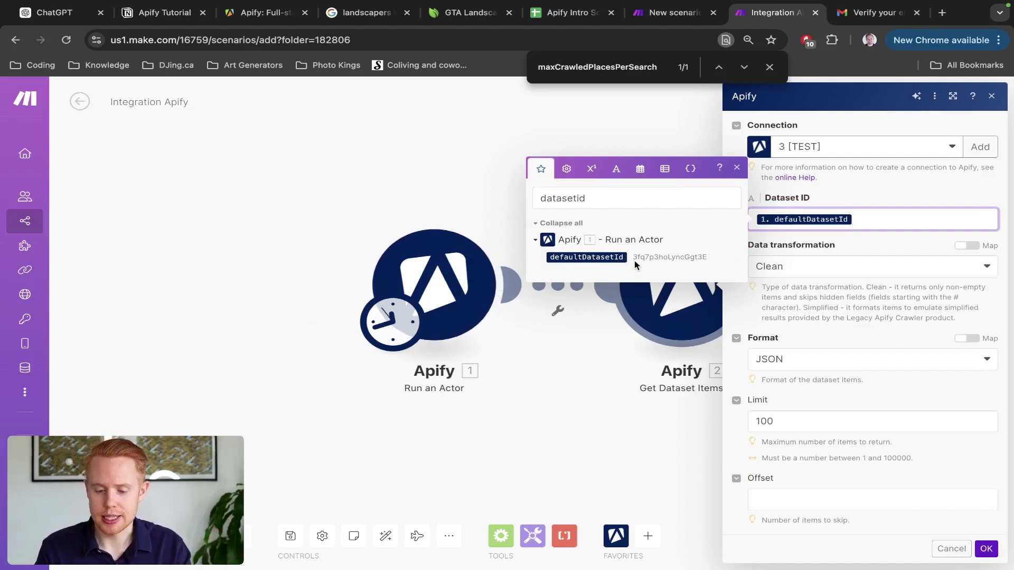
click(985, 549)
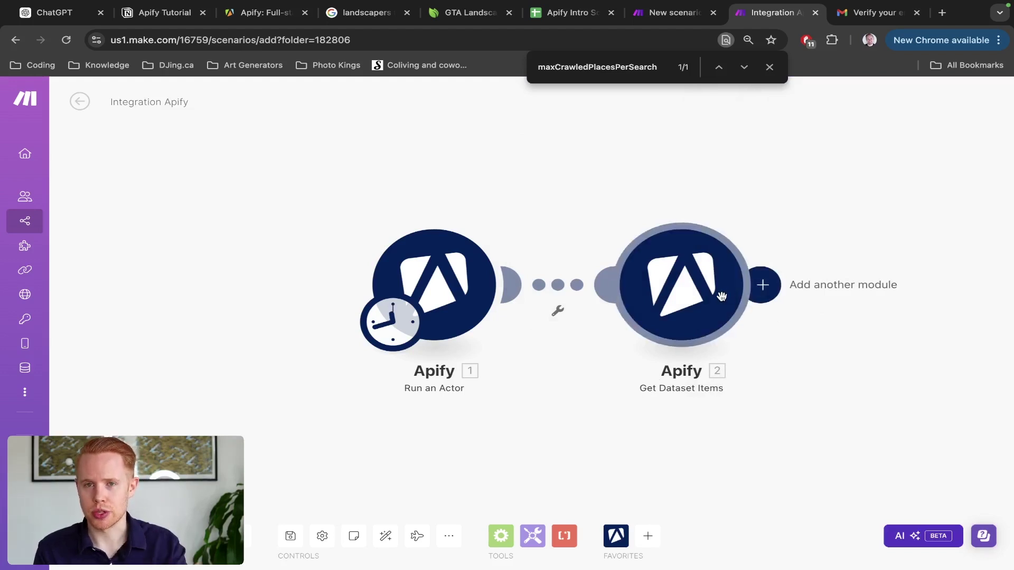
click(113, 534)
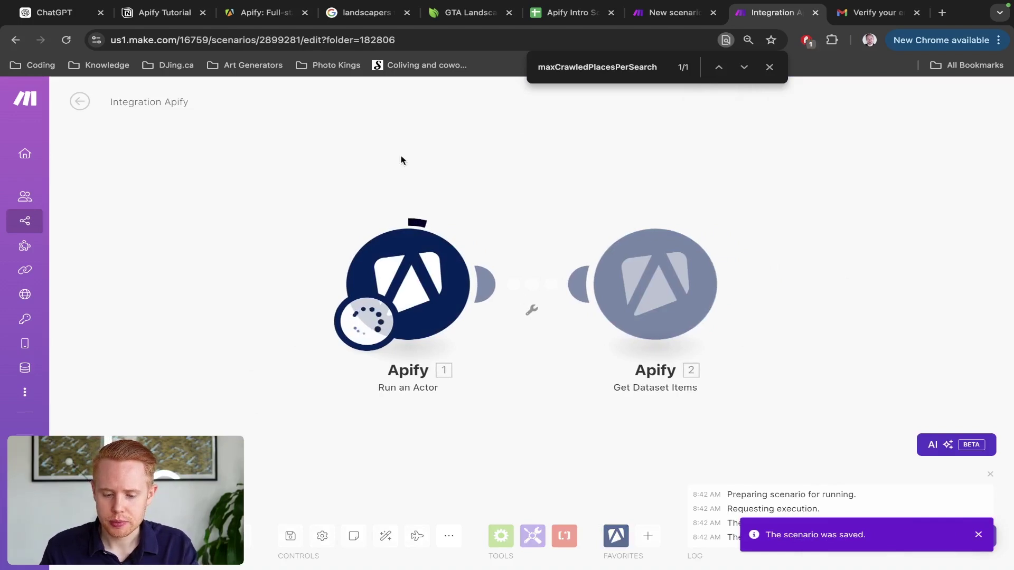
key(ctrl+Right)
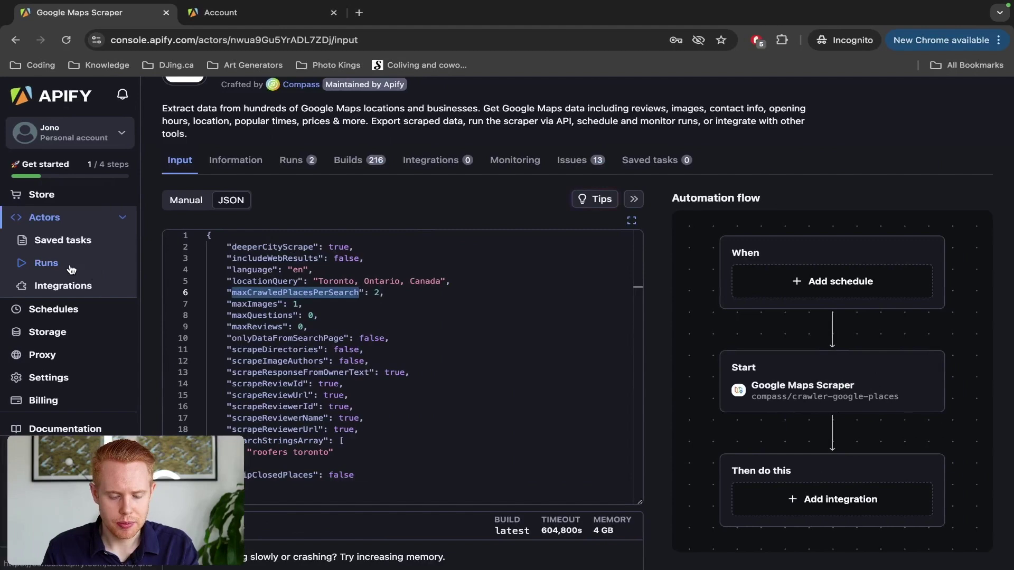
Step: Open the newest Google Maps Scraper run from the Runs list and view its three roofing contractors
click(69, 265)
scroll(18, 482, up, 5)
scroll(211, 317, down, 1)
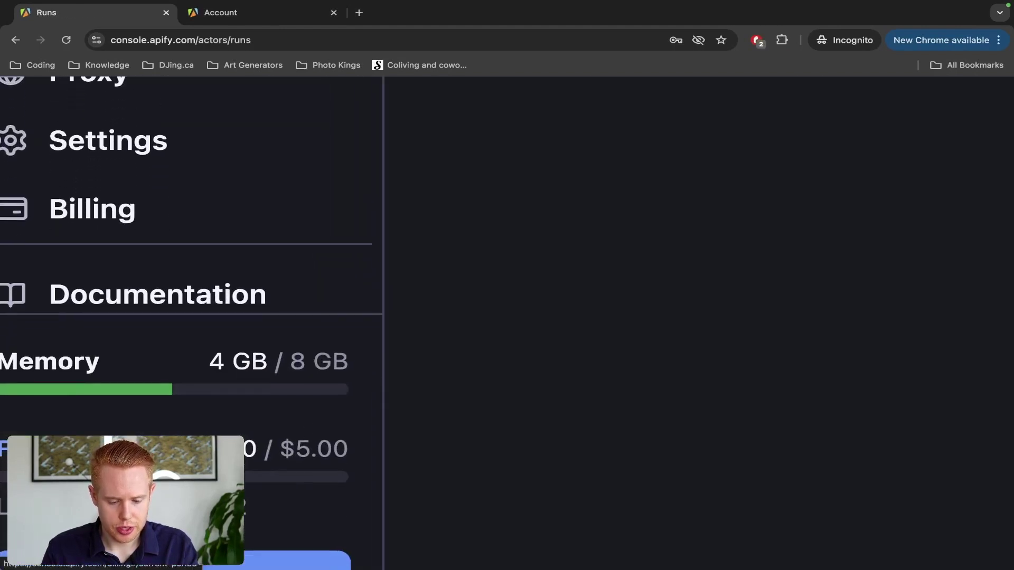
scroll(212, 316, left, 2)
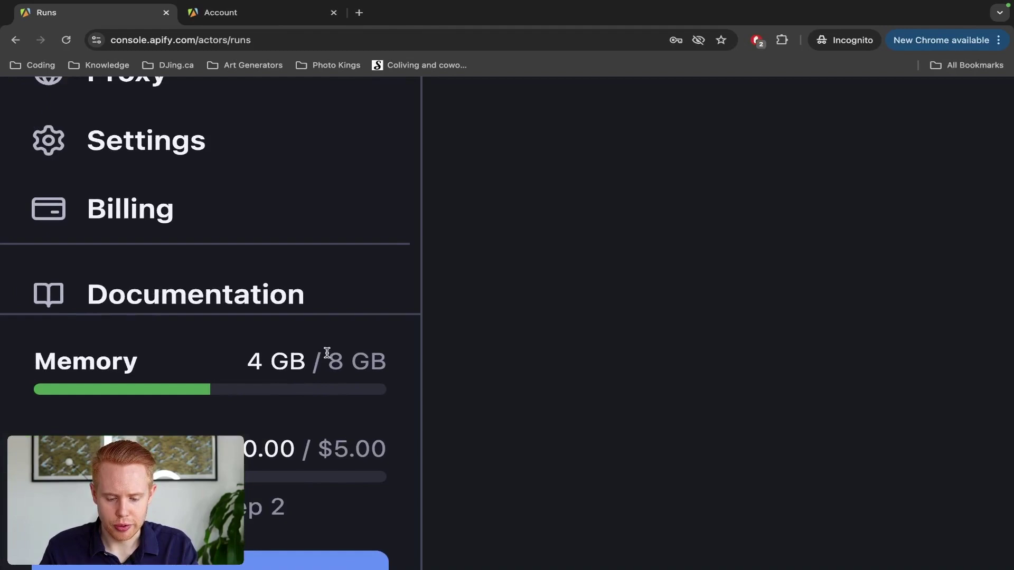
scroll(328, 353, down, 5)
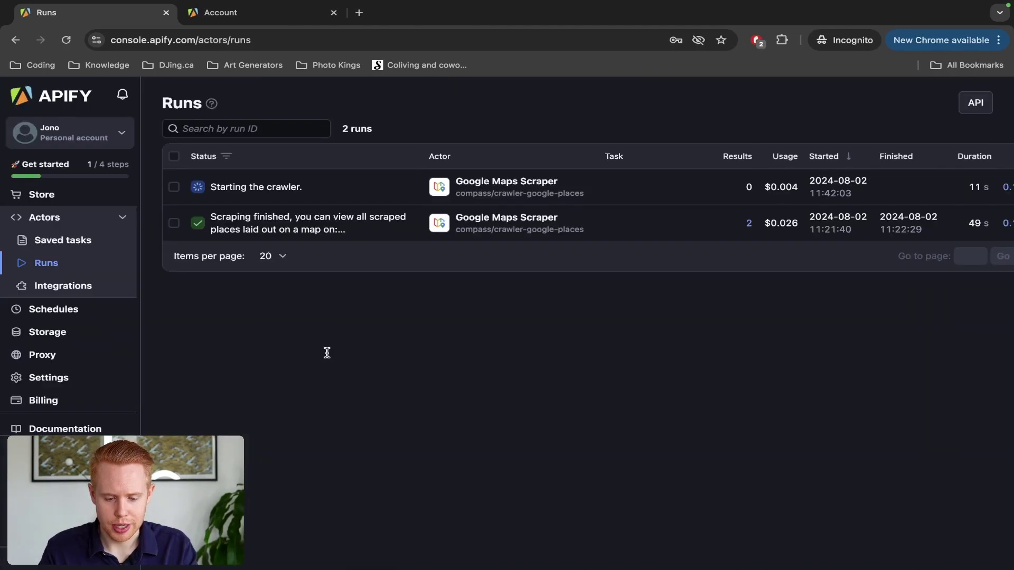
click(227, 187)
scroll(319, 256, down, 1)
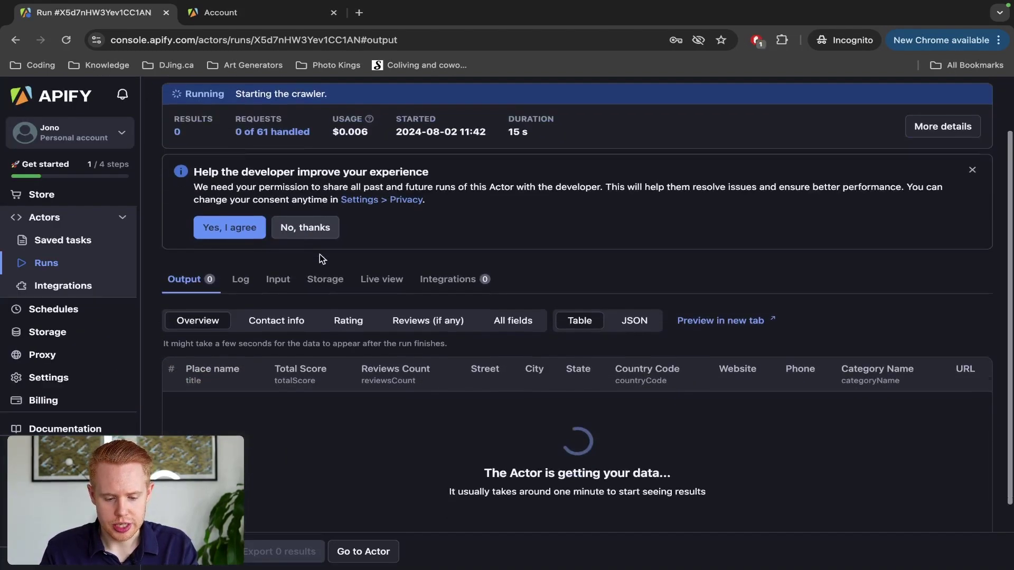
scroll(319, 254, down, 2)
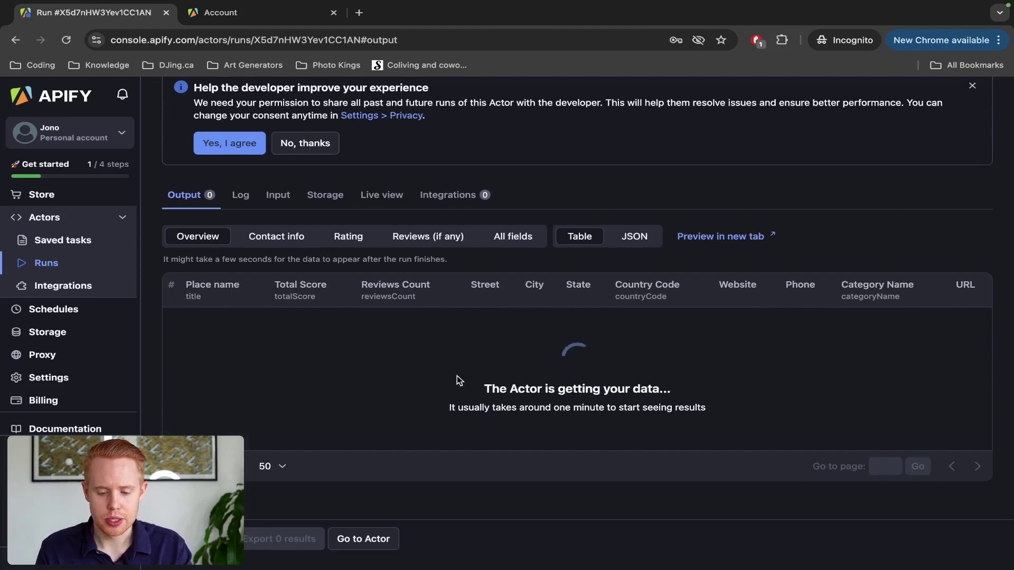
drag(480, 389, 680, 390)
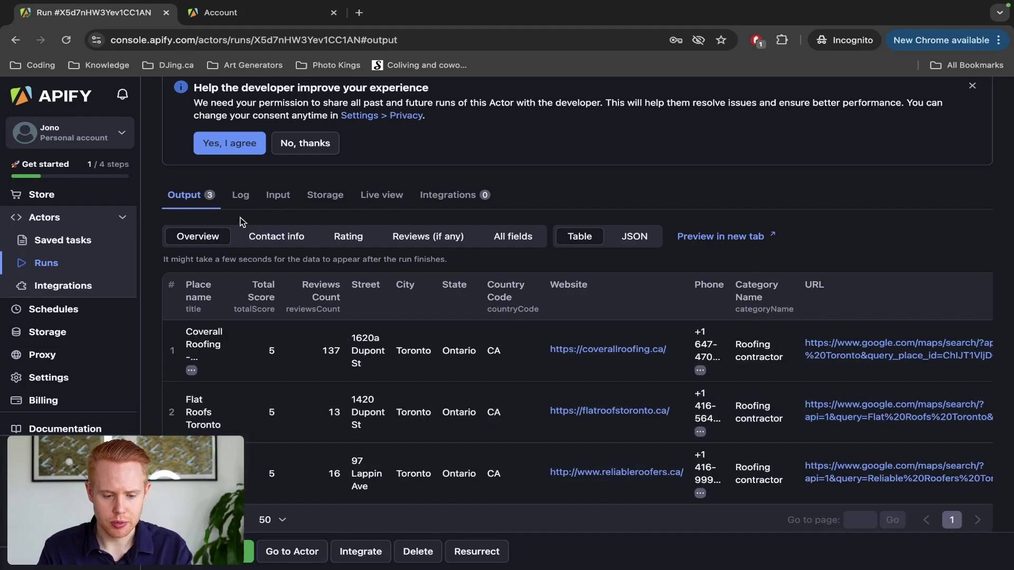
Step: Review the run's Log and Output tabs, then return to the Google Maps Scraper actor page
click(240, 195)
scroll(422, 425, down, 6)
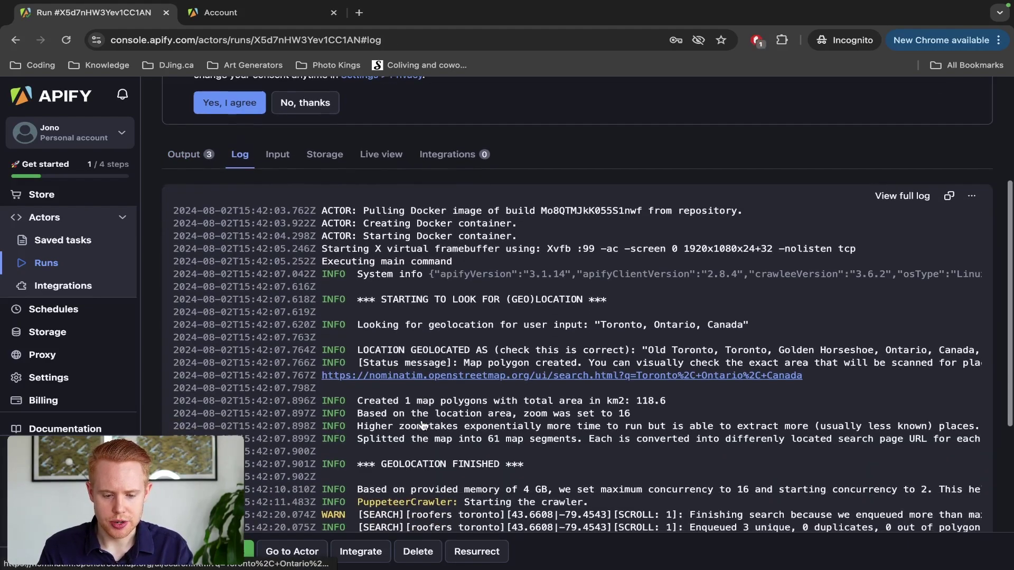
scroll(423, 421, up, 6)
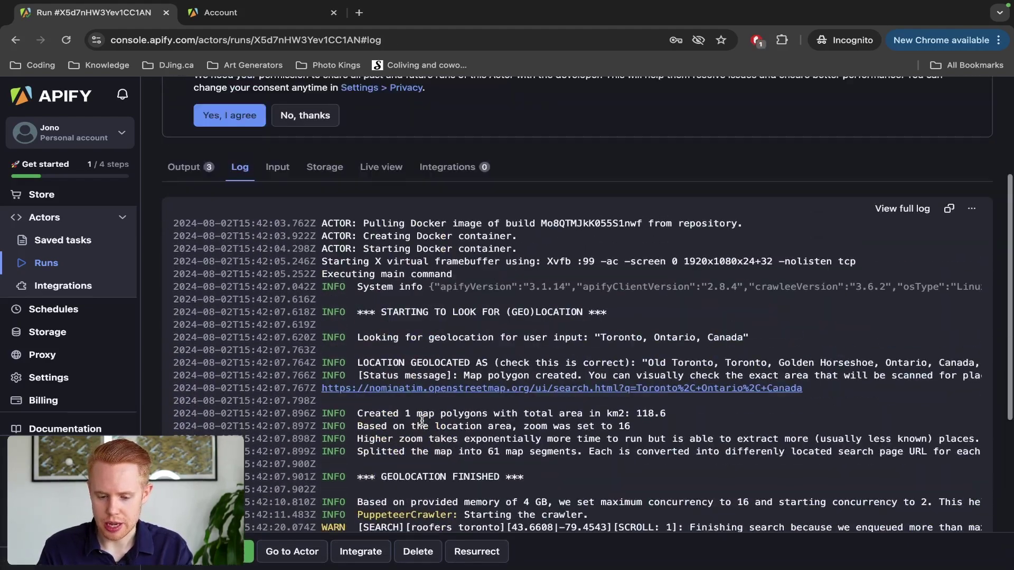
scroll(422, 421, down, 6)
scroll(423, 425, up, 2)
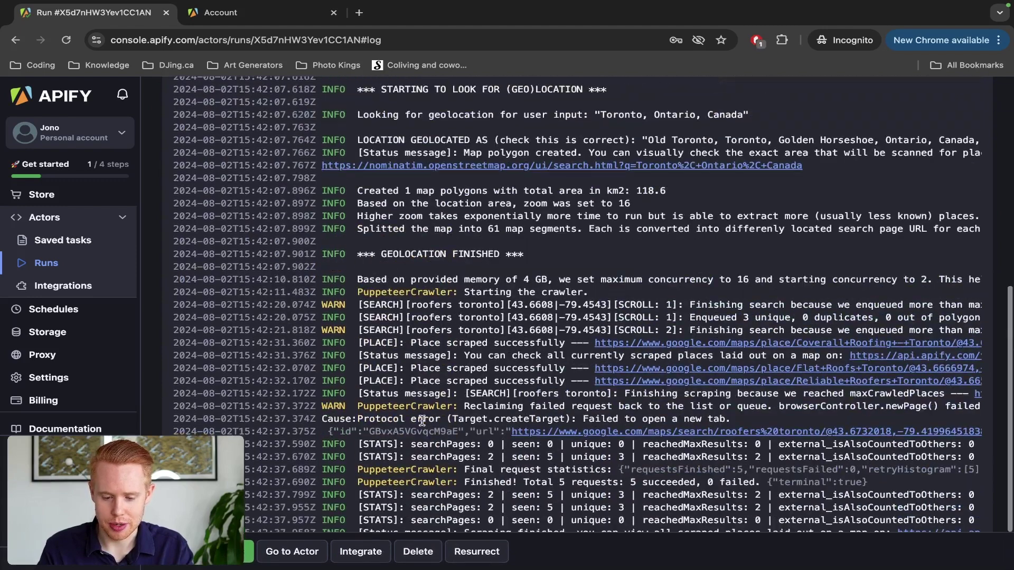
scroll(422, 420, up, 5)
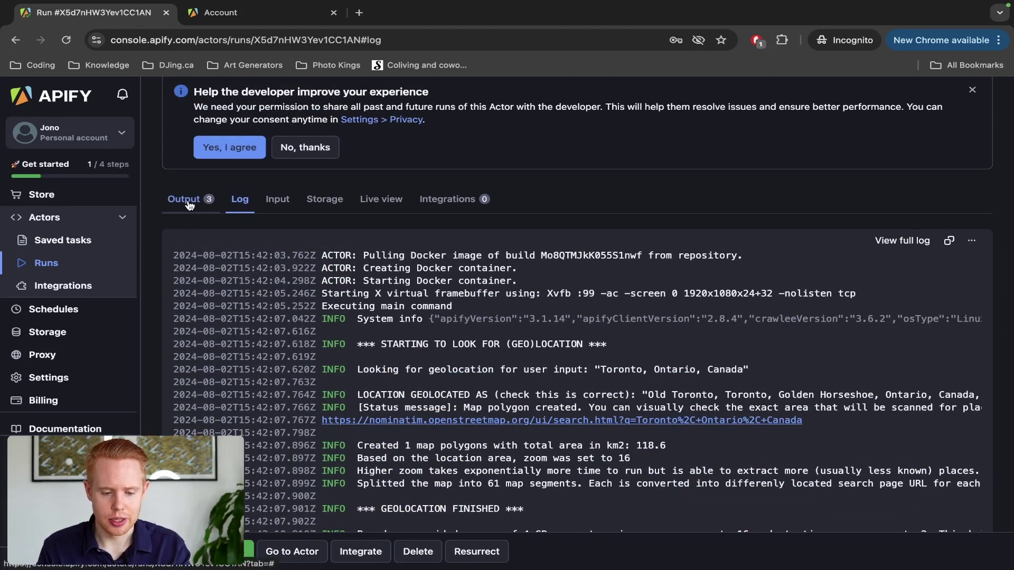
click(190, 205)
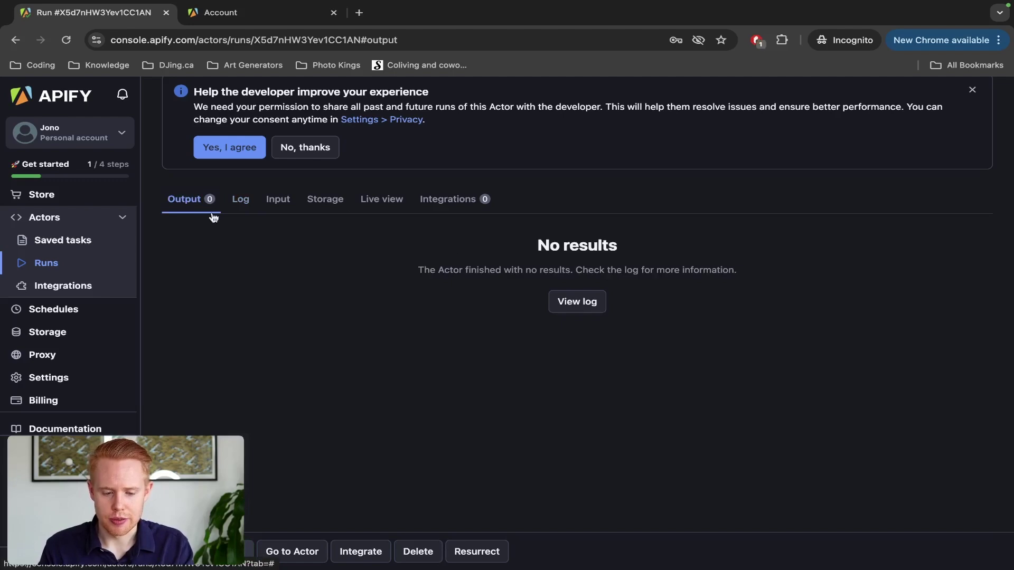
scroll(230, 223, up, 3)
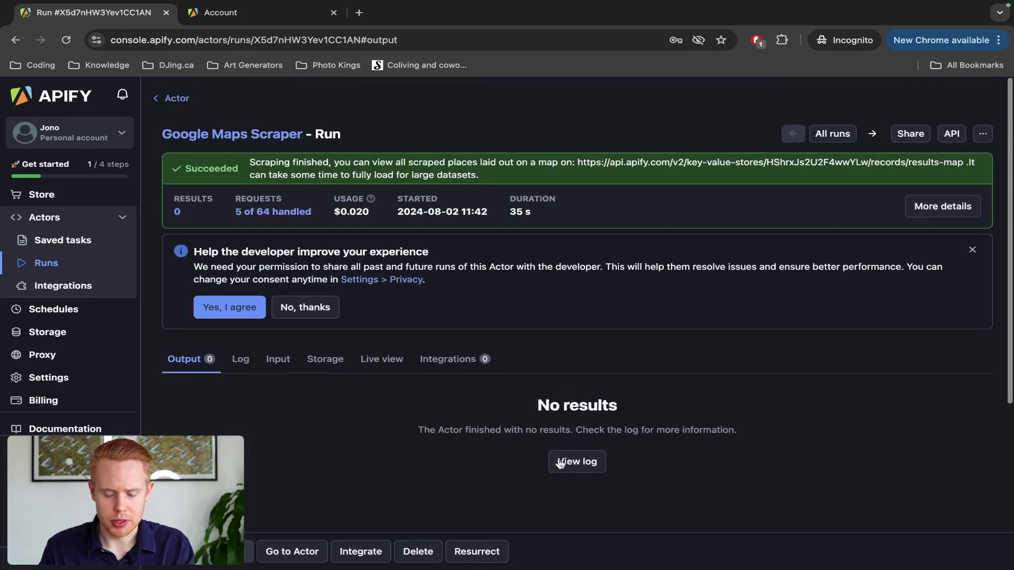
click(177, 99)
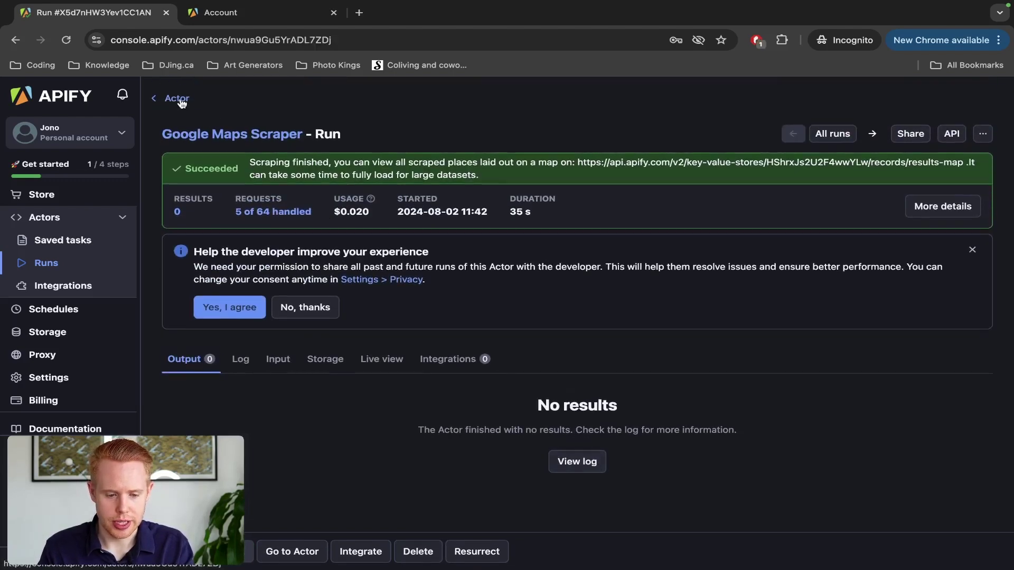
scroll(238, 268, down, 5)
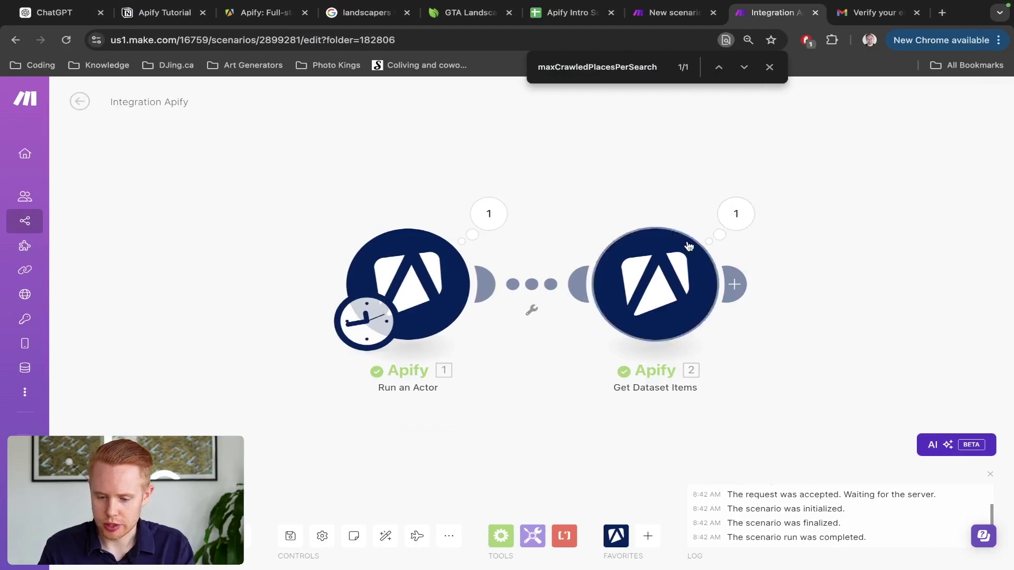
Step: Open the Get Dataset Items output and expand Bundle 1 for Coverall Roofing - Toronto
click(737, 222)
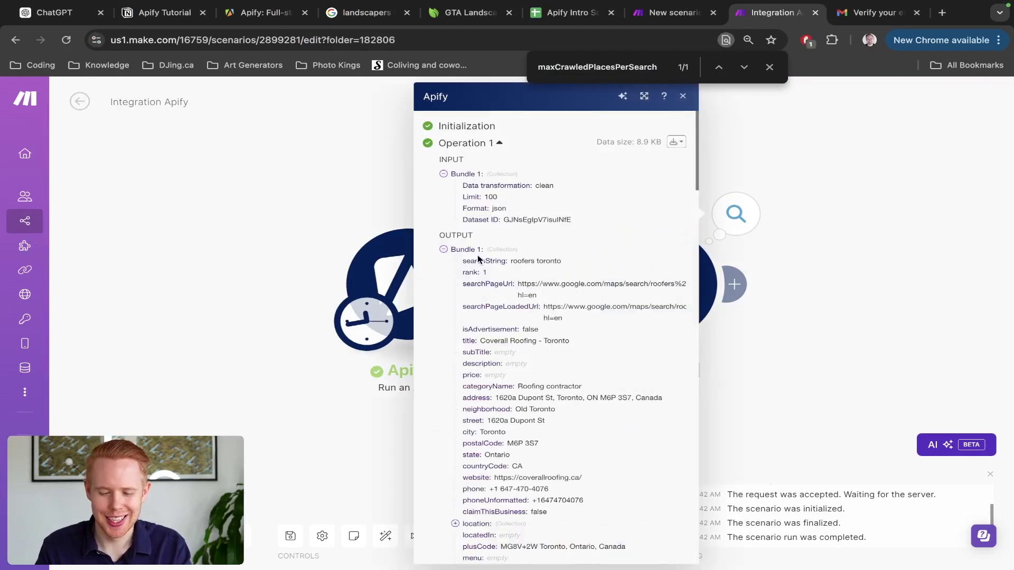
click(443, 249)
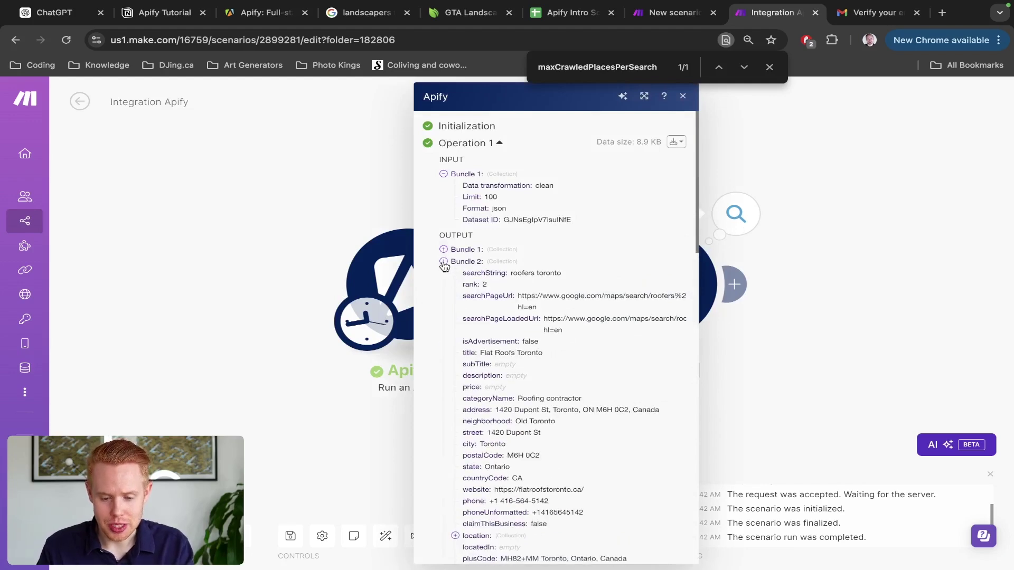
click(443, 262)
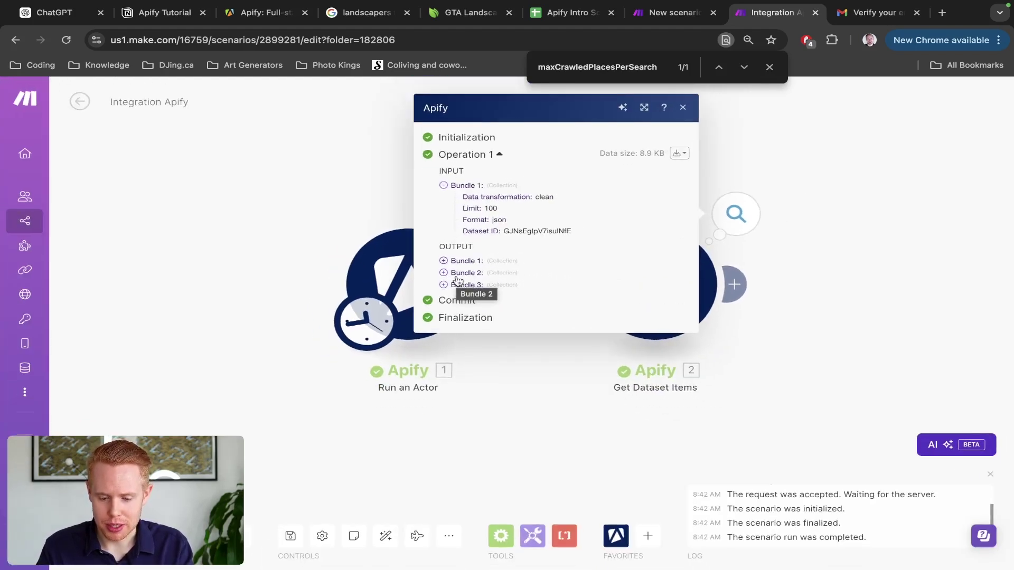
click(444, 261)
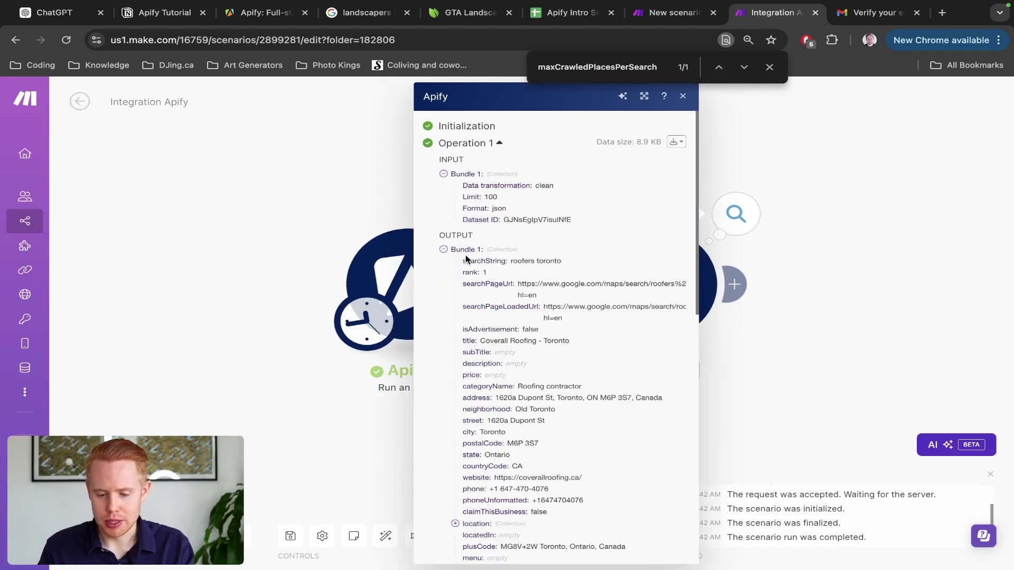
scroll(468, 258, up, 5)
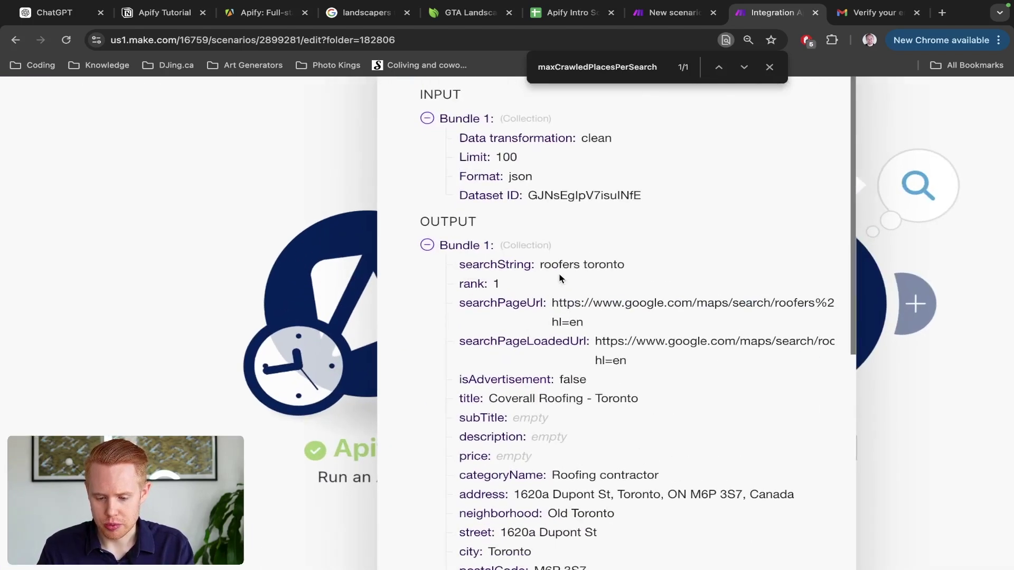
scroll(586, 308, down, 3)
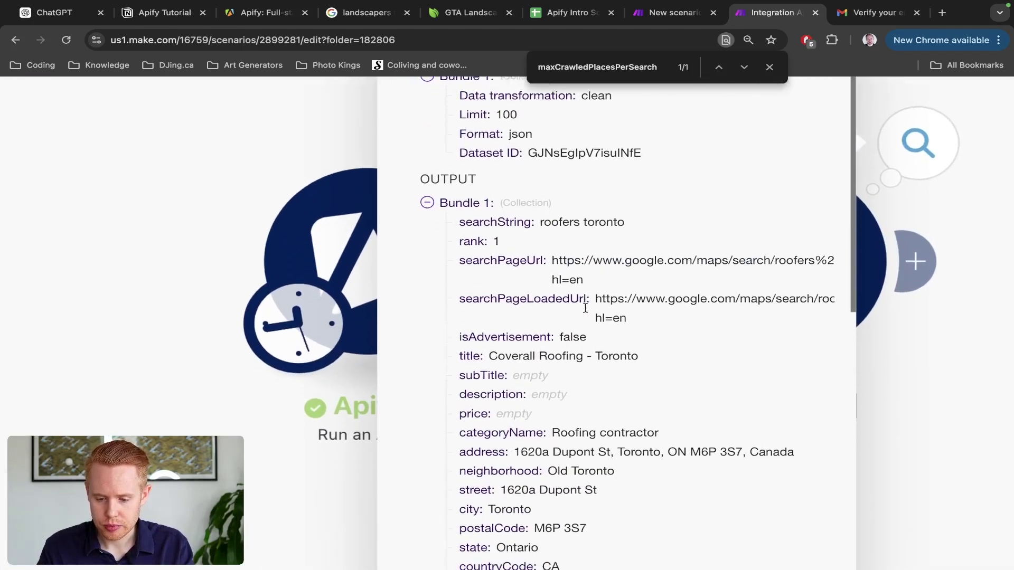
scroll(585, 307, down, 2)
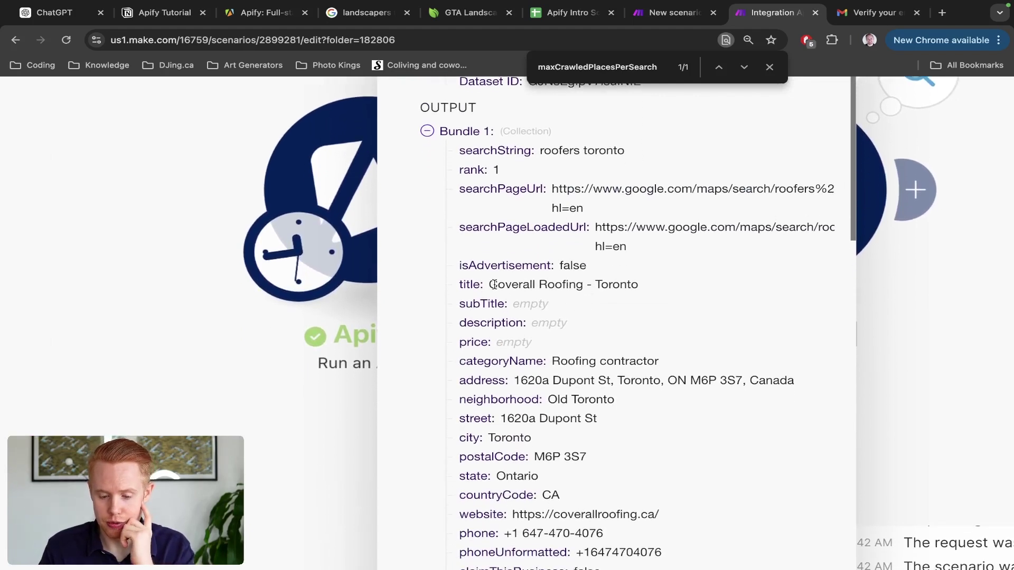
scroll(658, 294, down, 4)
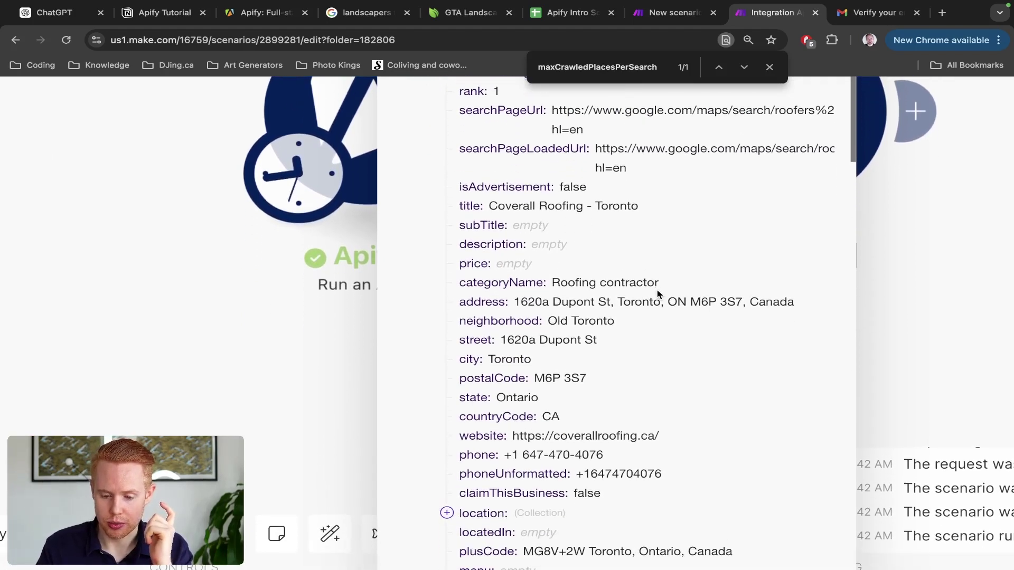
scroll(658, 294, down, 1)
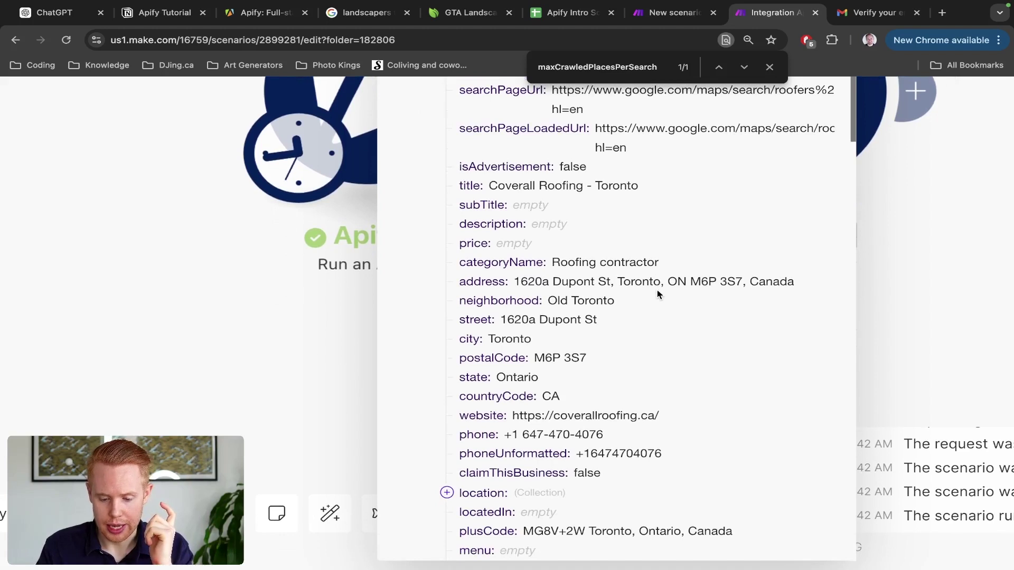
click(598, 416)
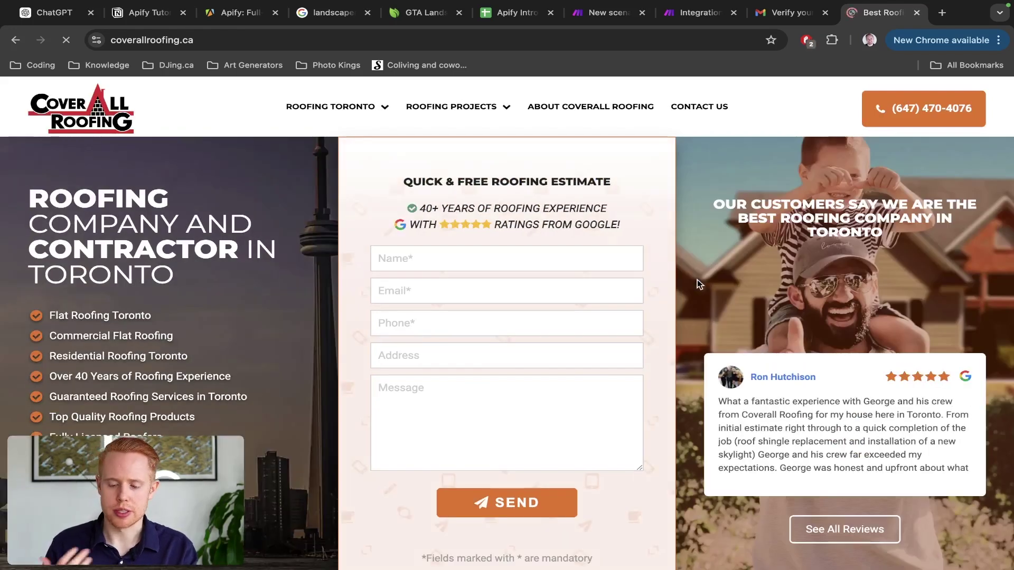
key(ctrl+w)
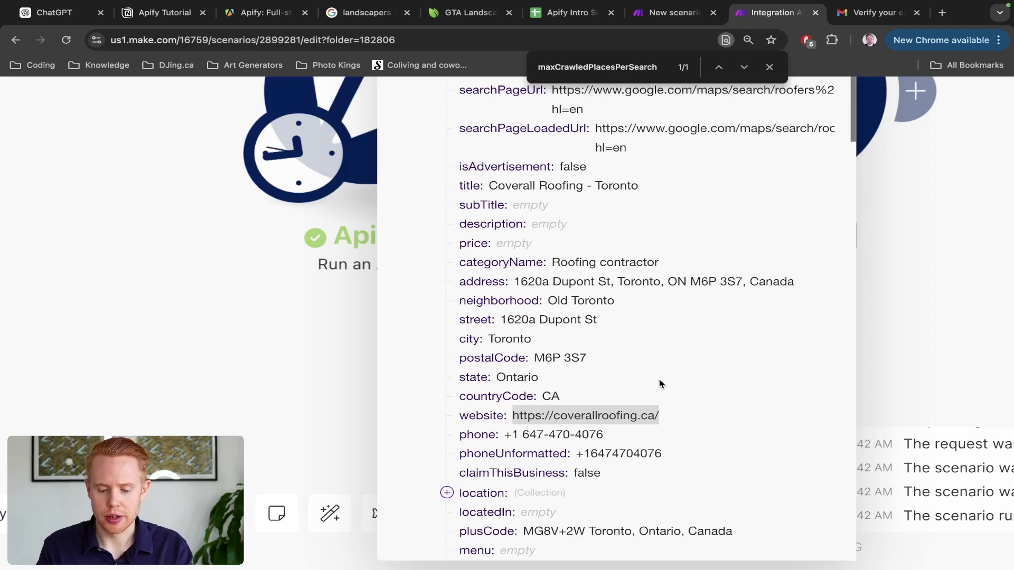
drag(506, 437, 659, 437)
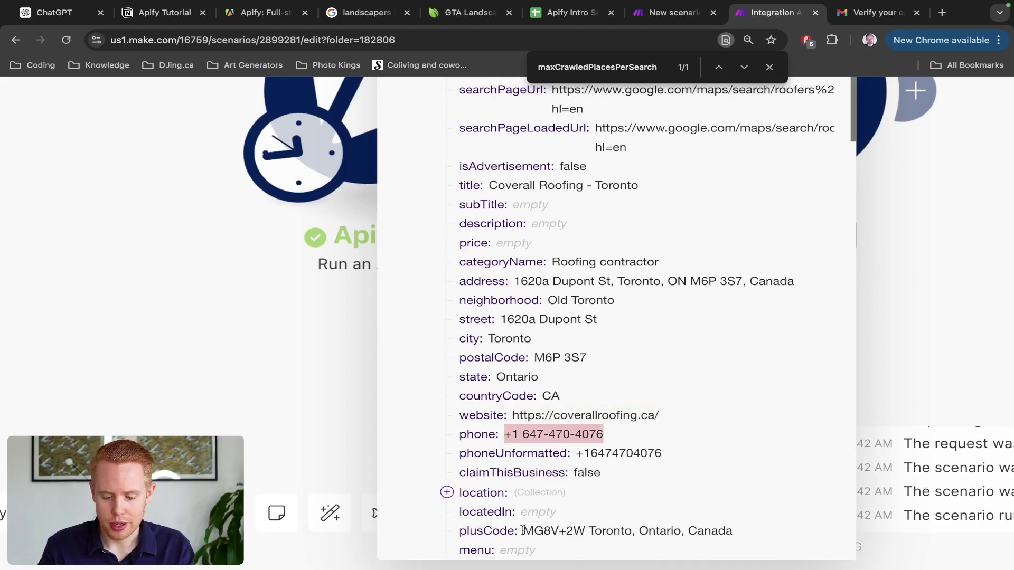
drag(524, 531, 759, 530)
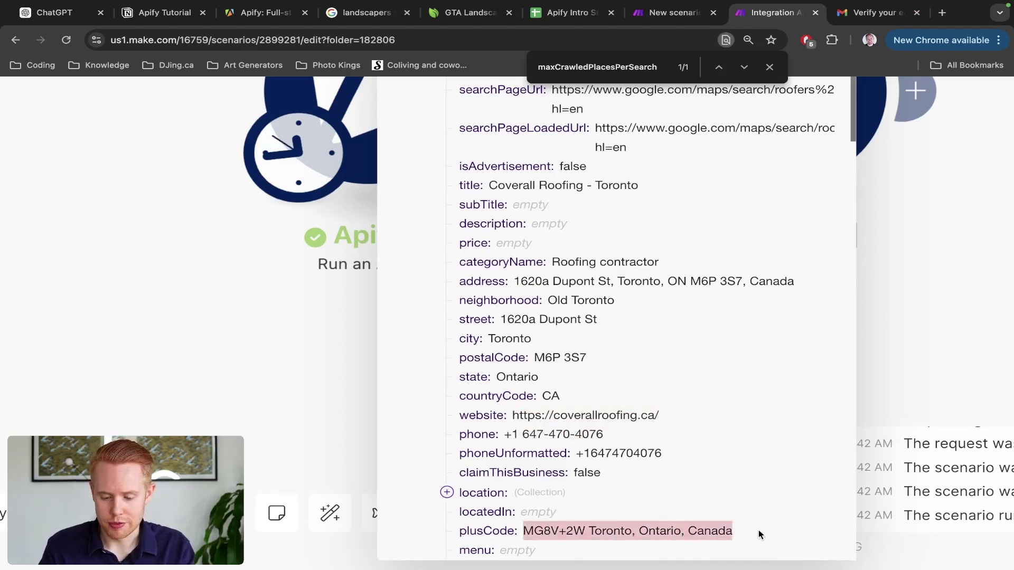
click(447, 492)
click(446, 492)
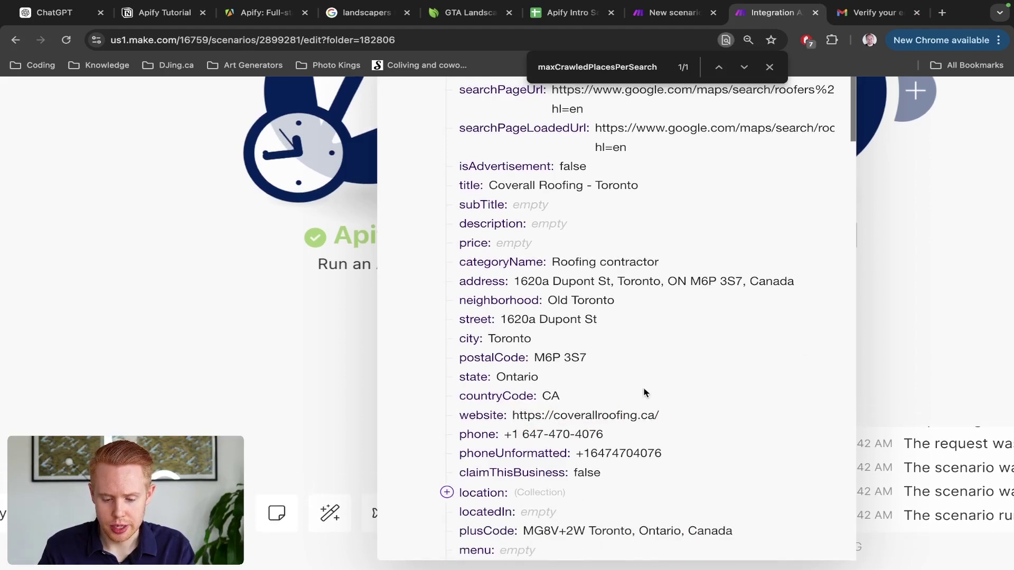
key(ctrl+minus)
key(ctrl+minus)
key(ctrl+minus)
scroll(646, 438, down, 2)
scroll(462, 434, down, 3)
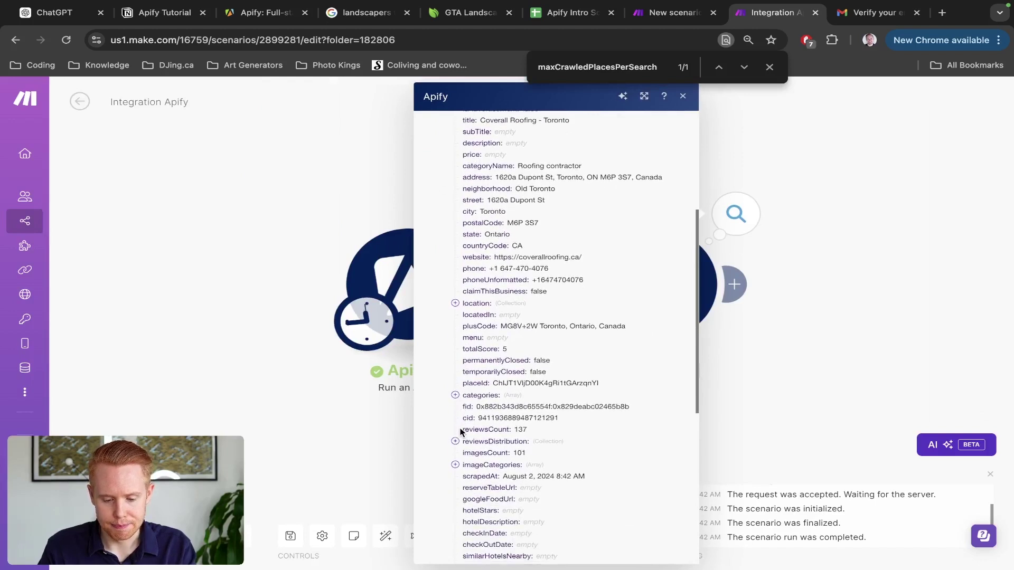
click(455, 396)
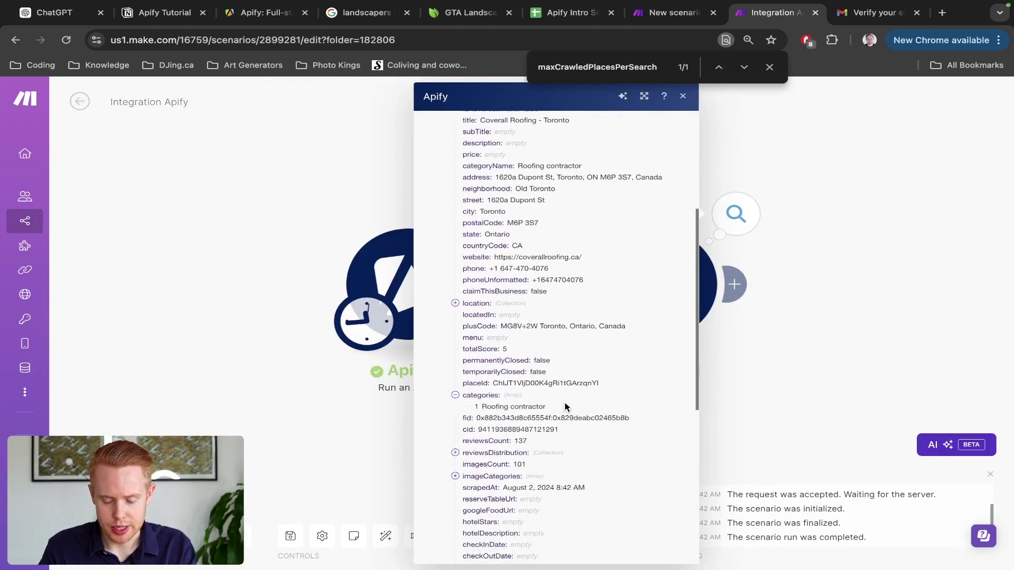
scroll(450, 461, down, 1)
click(461, 447)
scroll(499, 464, down, 3)
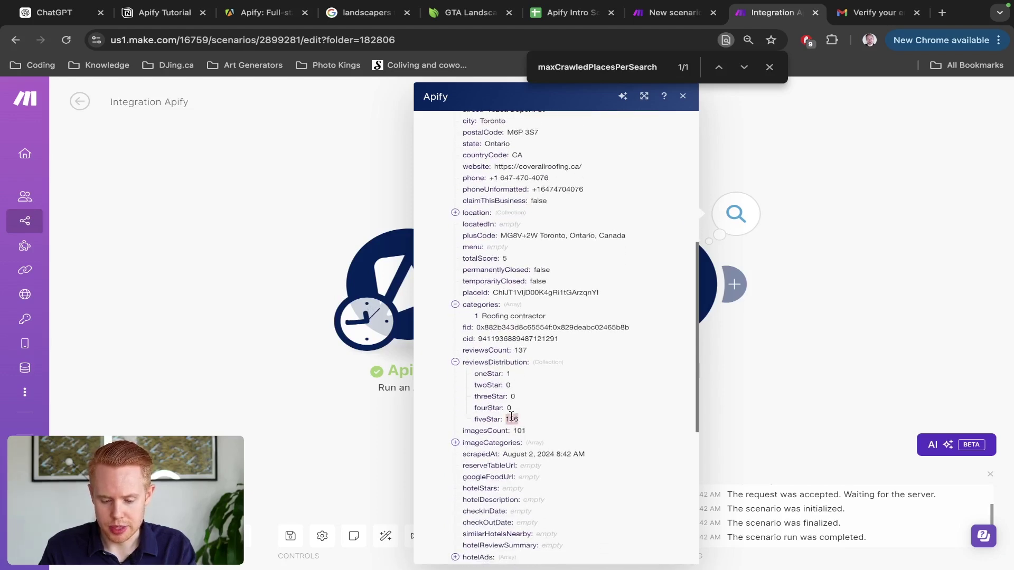
scroll(511, 428, down, 6)
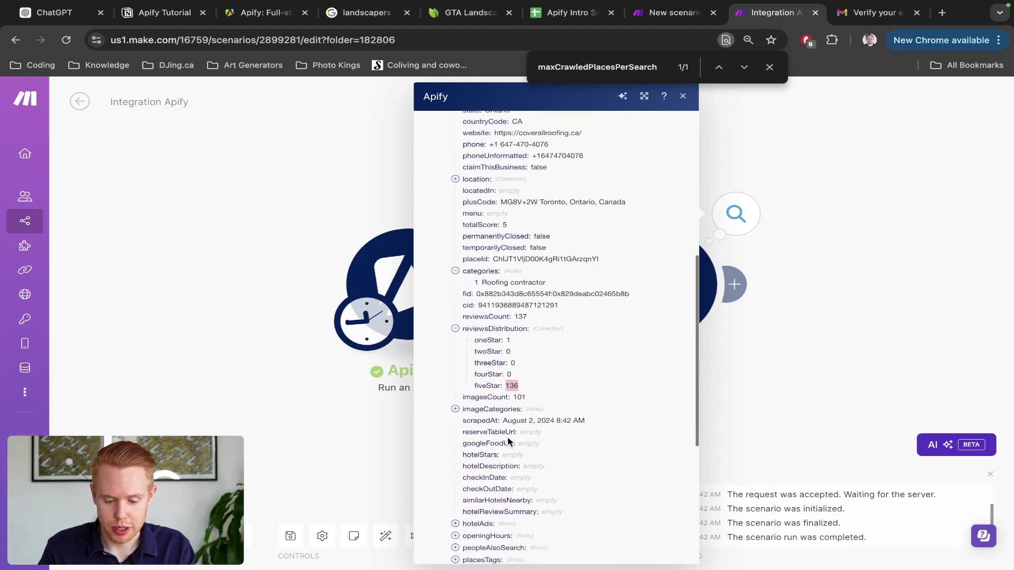
scroll(455, 396, down, 5)
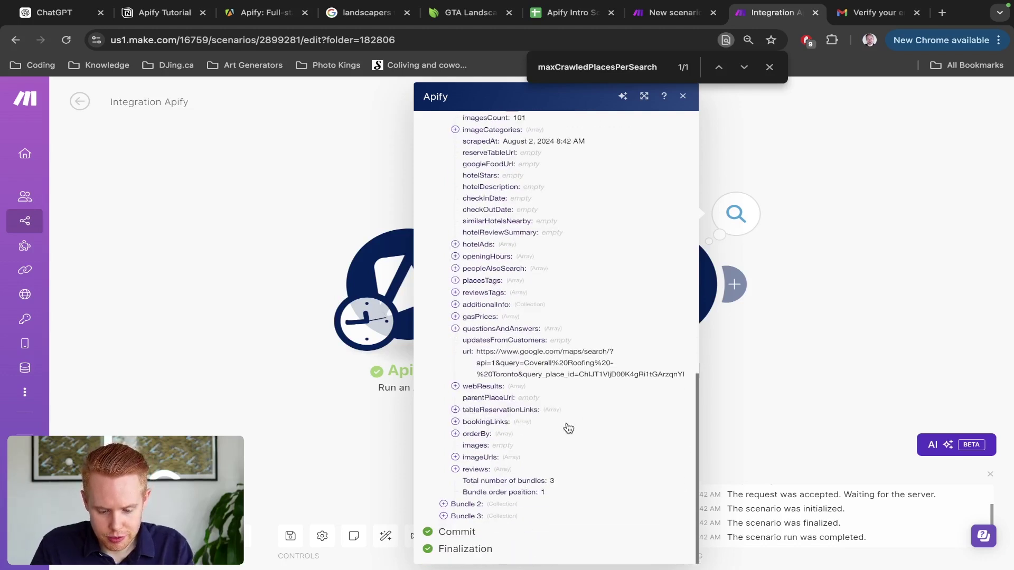
click(457, 457)
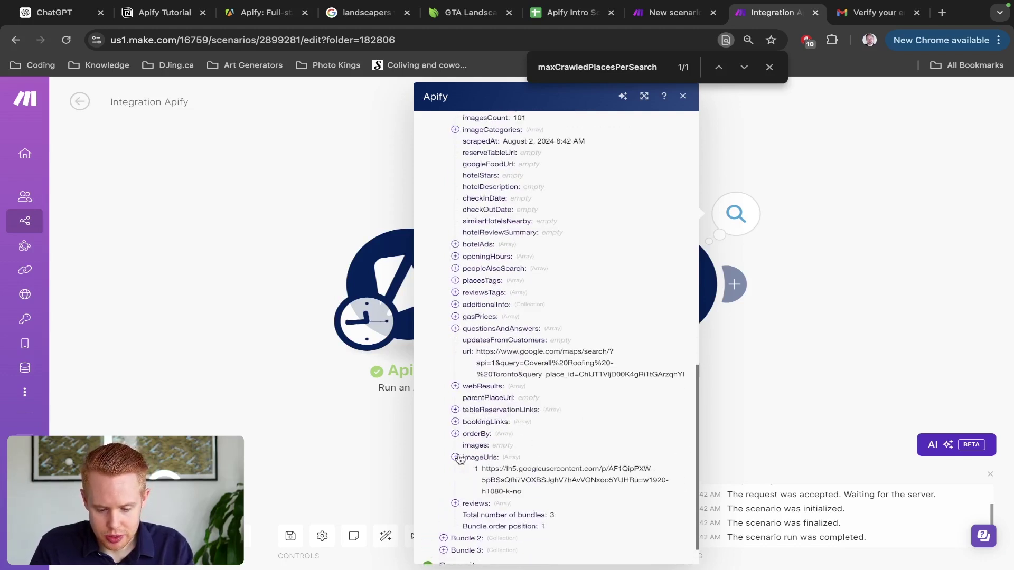
double_click(513, 478)
triple_click(513, 478)
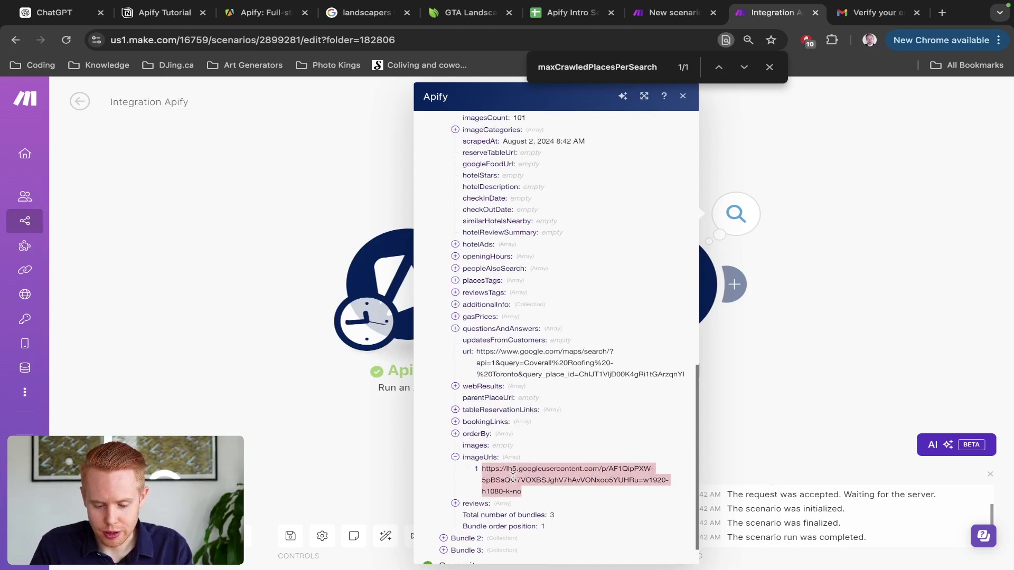
key(ctrl+c)
key(ctrl+t)
key(ctrl+v)
key(Return)
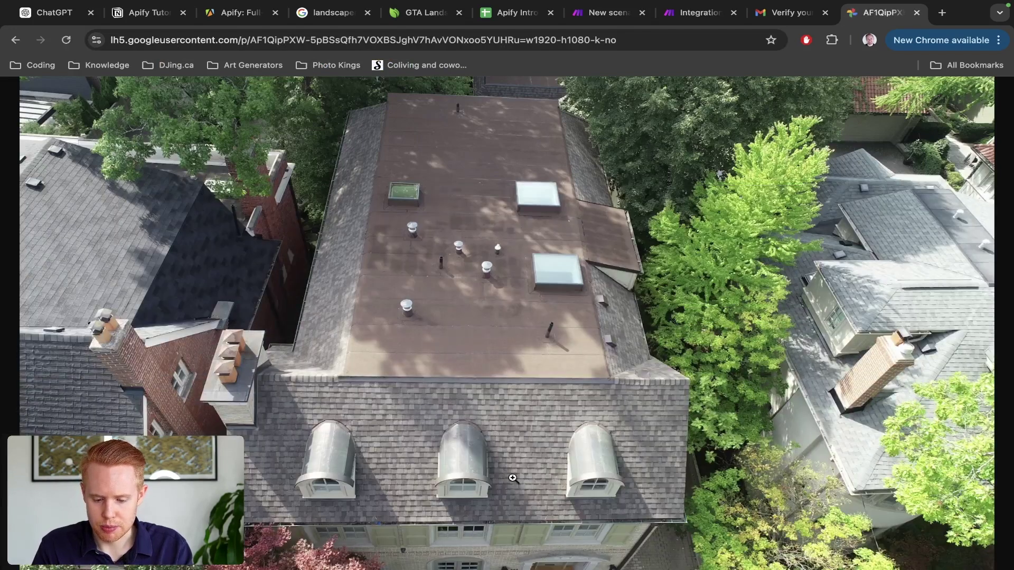
key(ctrl+w)
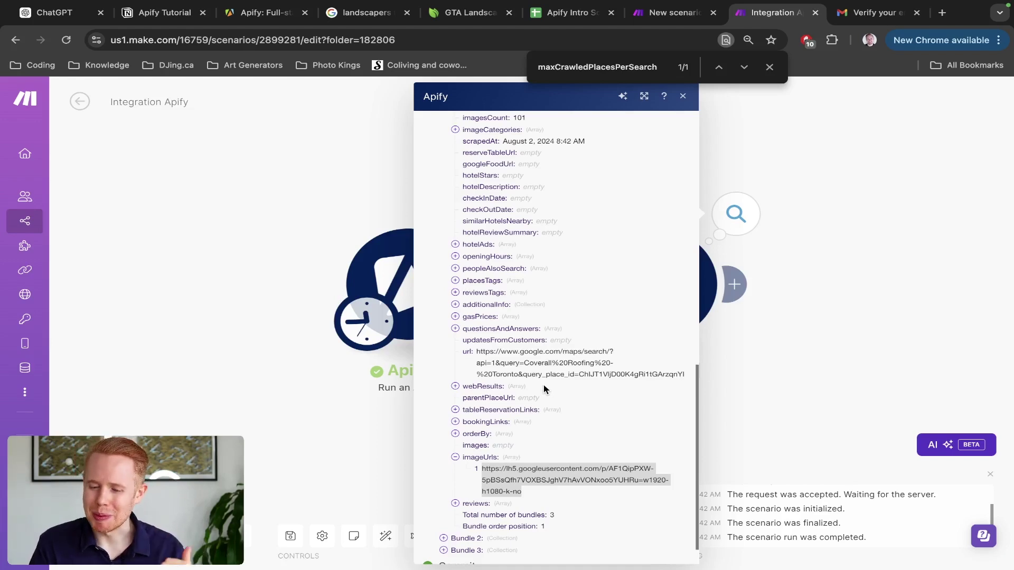
scroll(544, 389, up, 15)
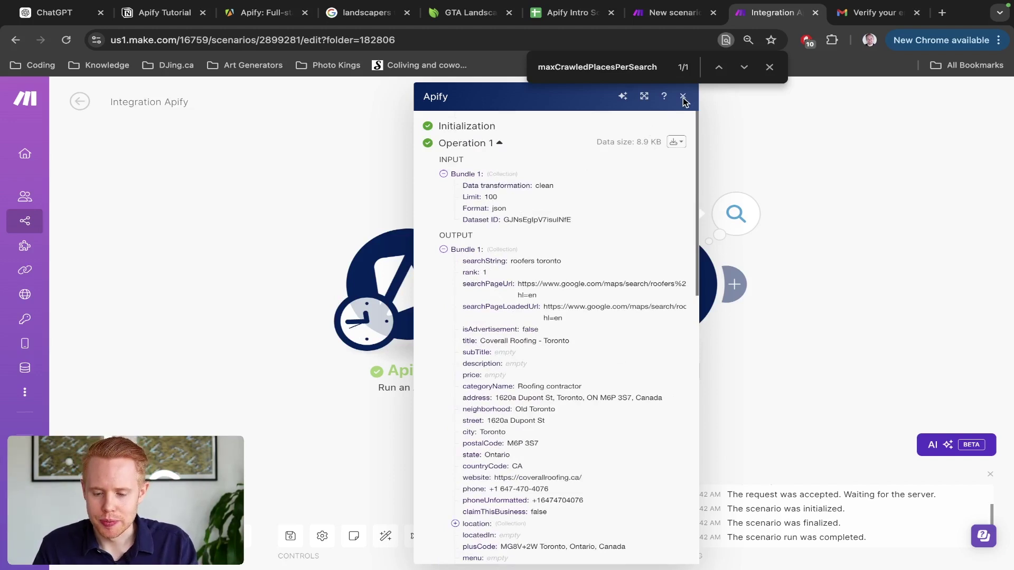
Step: Close the find bar and output view, then add an Apify Run an Actor module after Get Dataset Items
click(770, 69)
click(683, 96)
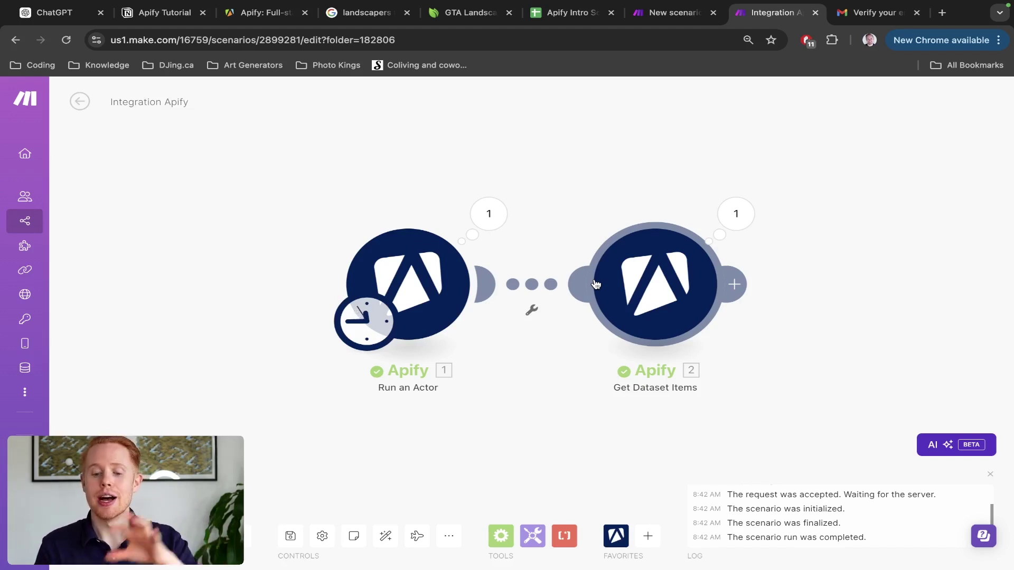
click(740, 292)
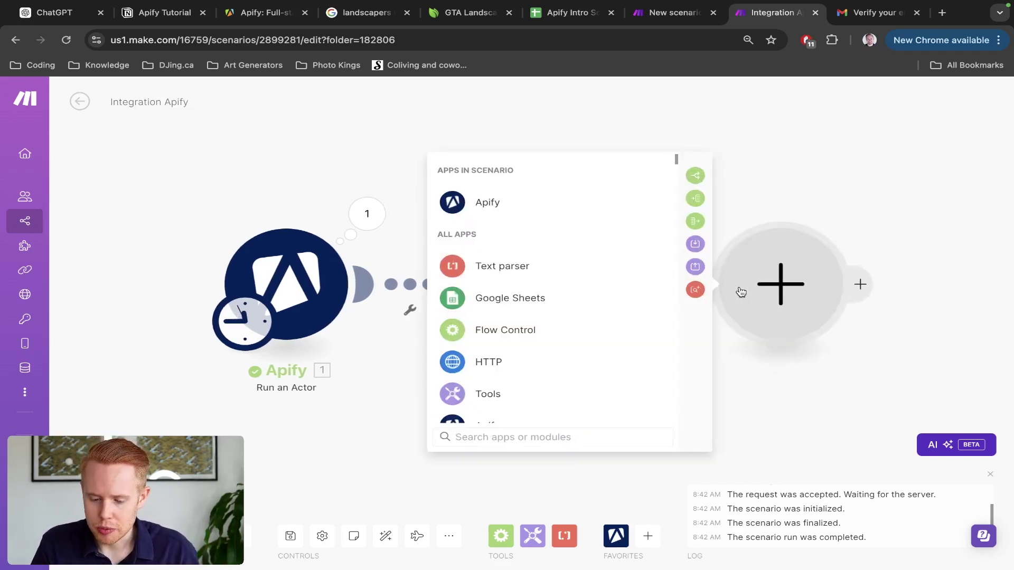
click(551, 210)
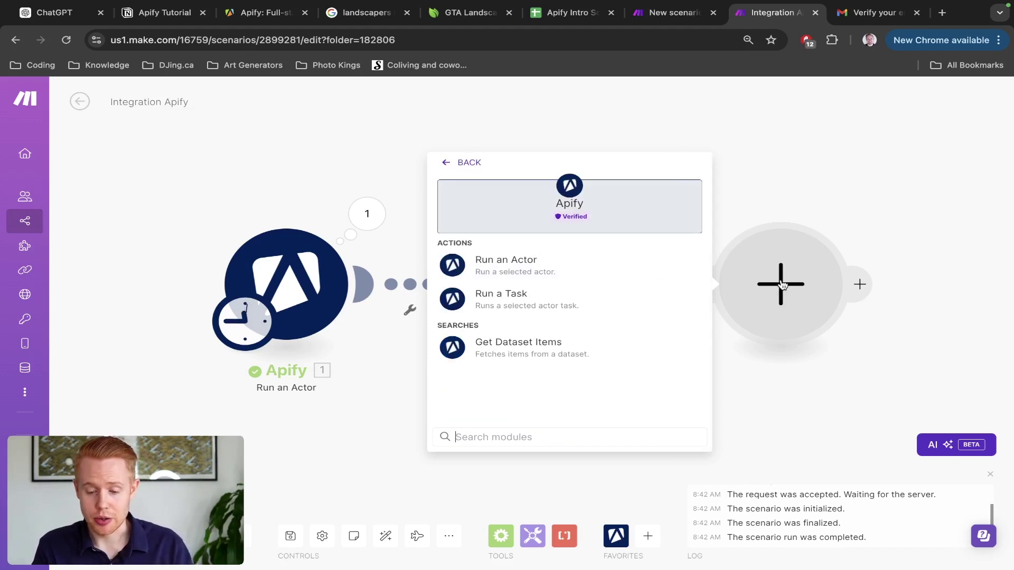
click(597, 273)
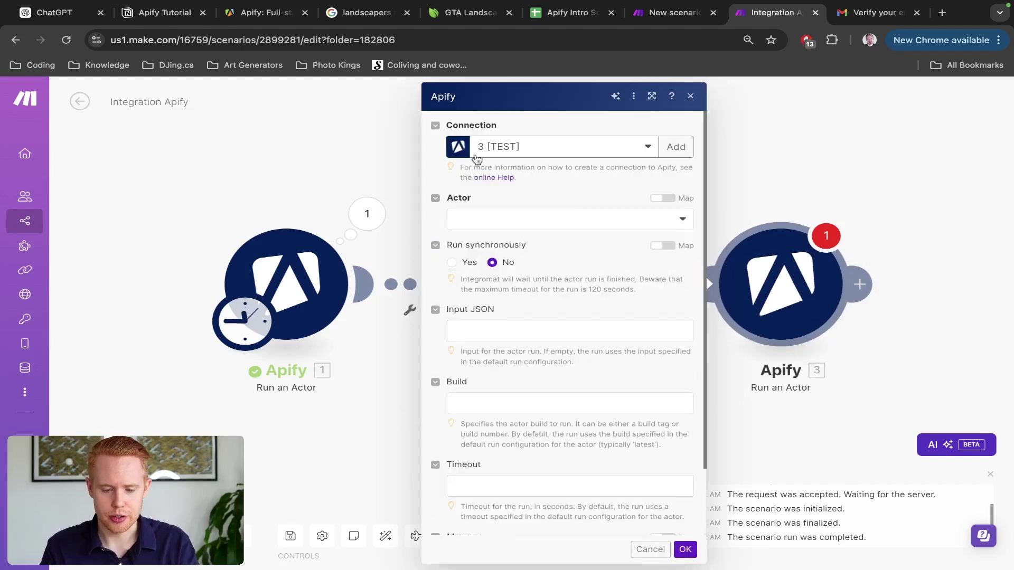
click(504, 218)
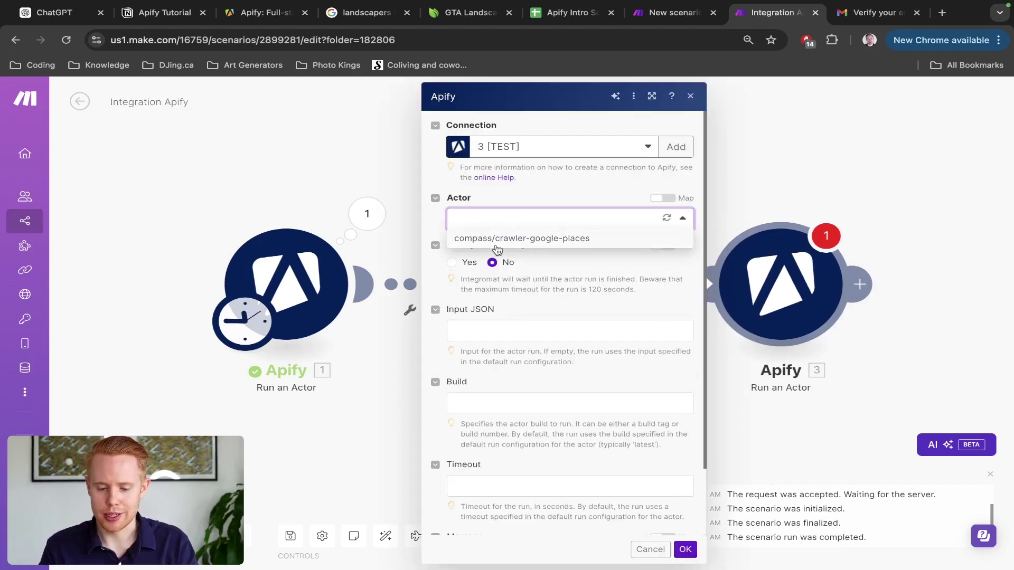
key(ctrl+Right)
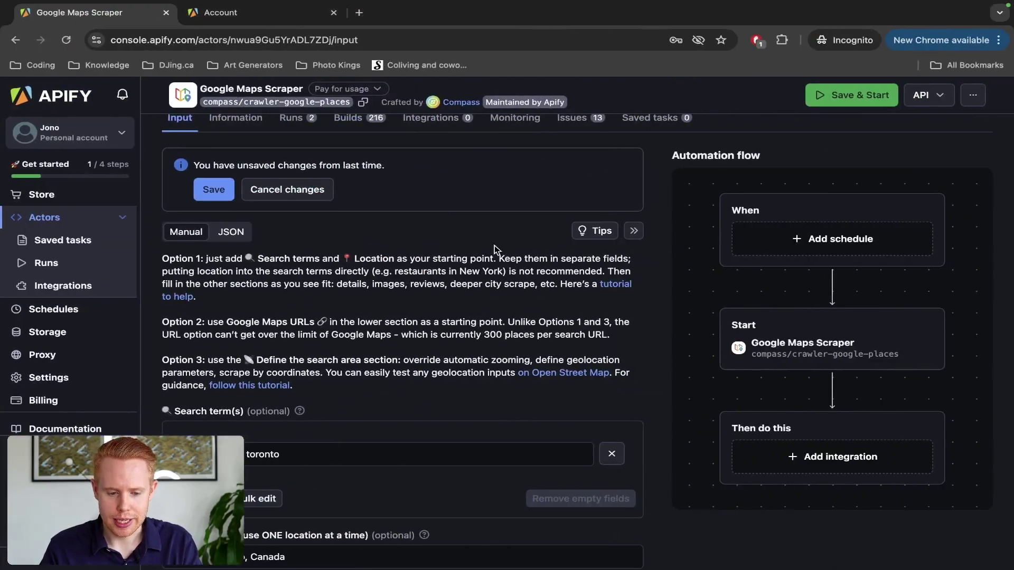
Step: Search the Apify Store for 'contact' and open the Contact Details Scraper page
click(41, 194)
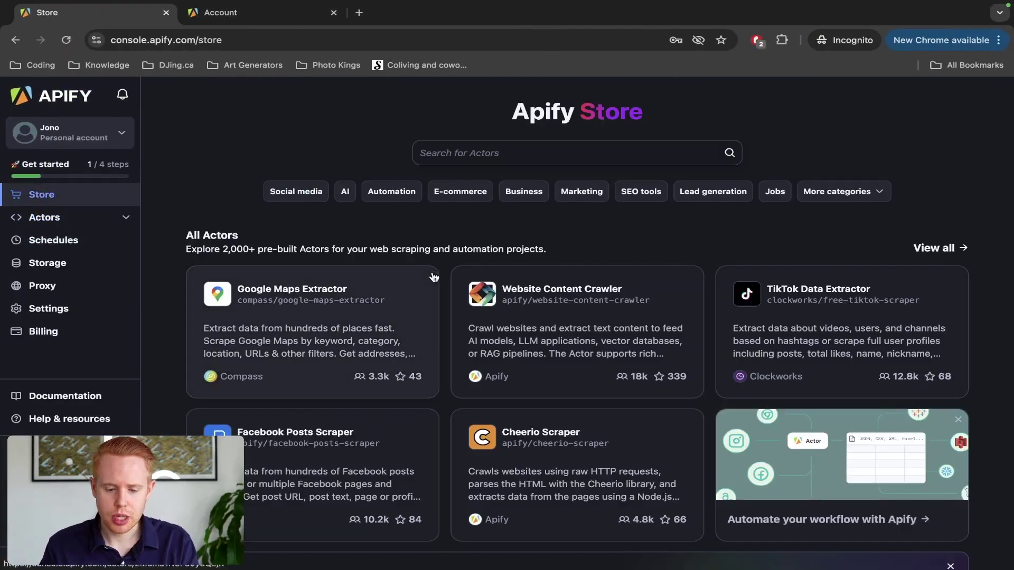
scroll(361, 300, down, 3)
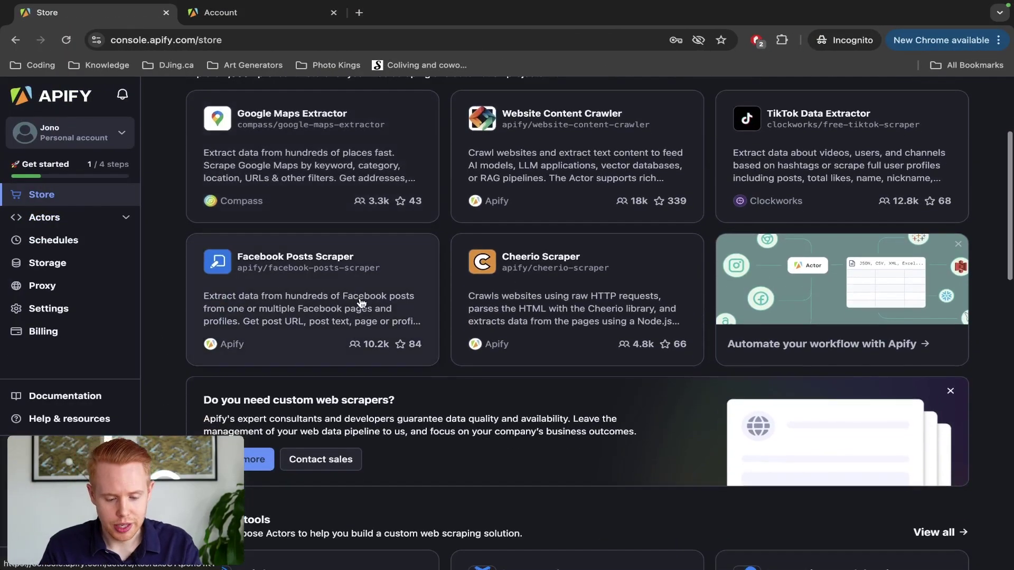
scroll(361, 300, up, 4)
click(495, 152)
text(contact)
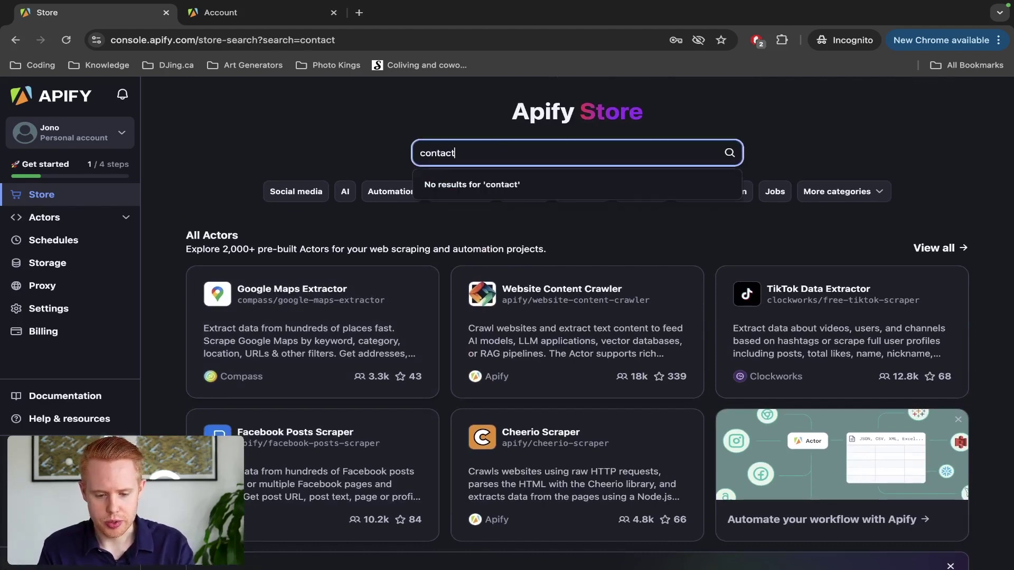
key(Return)
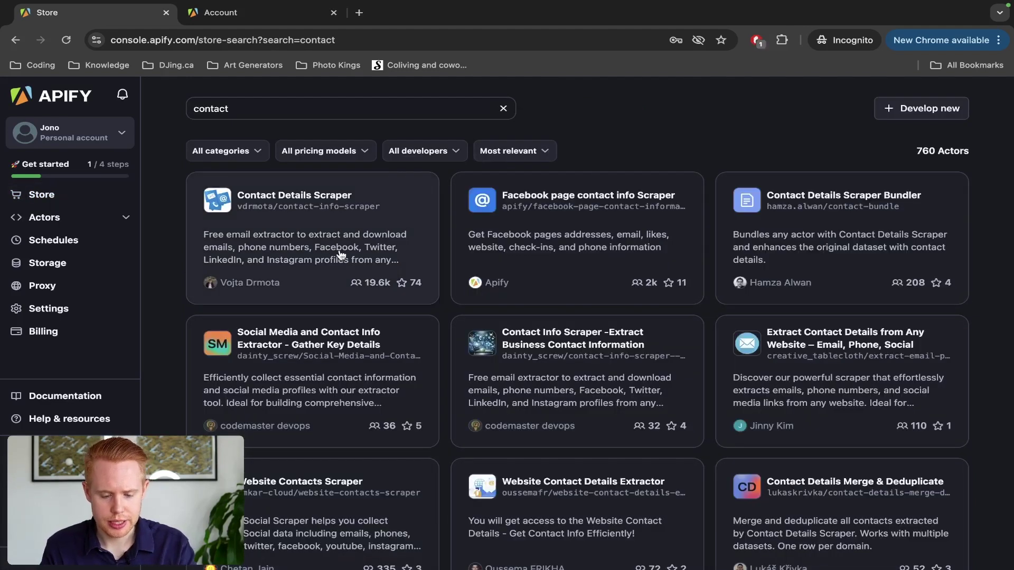
click(298, 247)
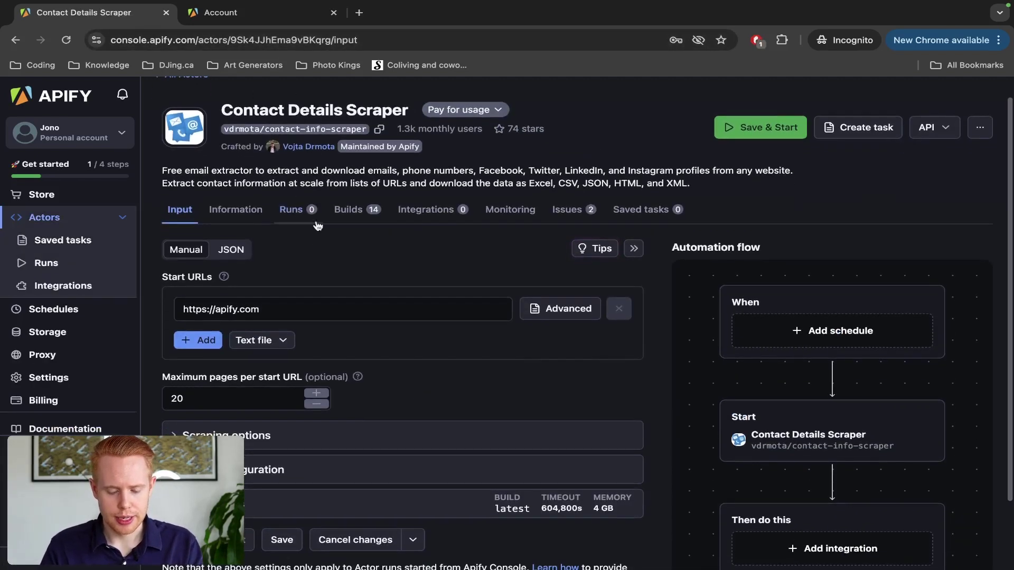
Step: Check which actors the new Make module's Actor dropdown offers
scroll(312, 233, down, 2)
scroll(231, 271, up, 2)
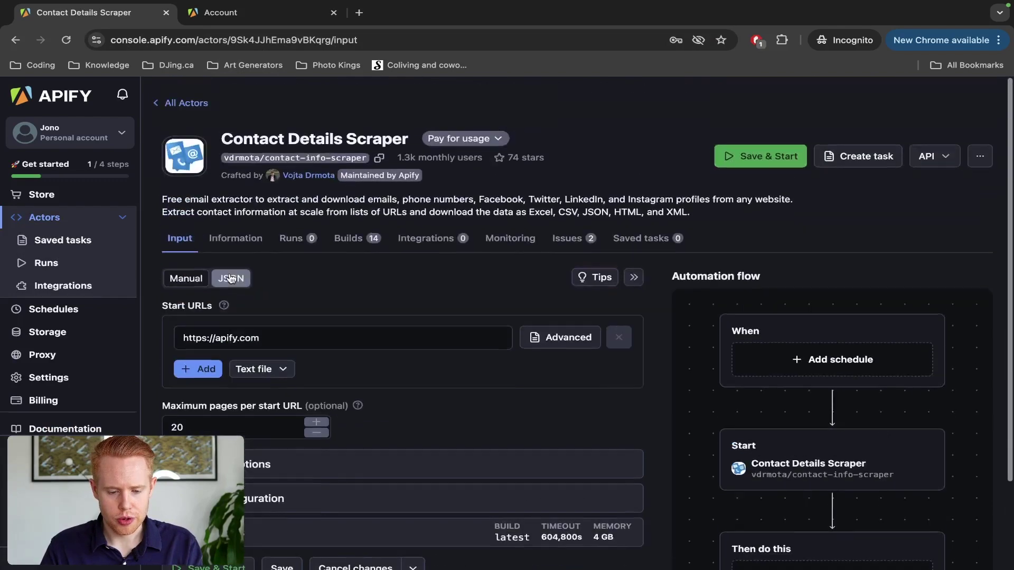
key(ctrl+Left)
click(537, 219)
key(ctrl+Right)
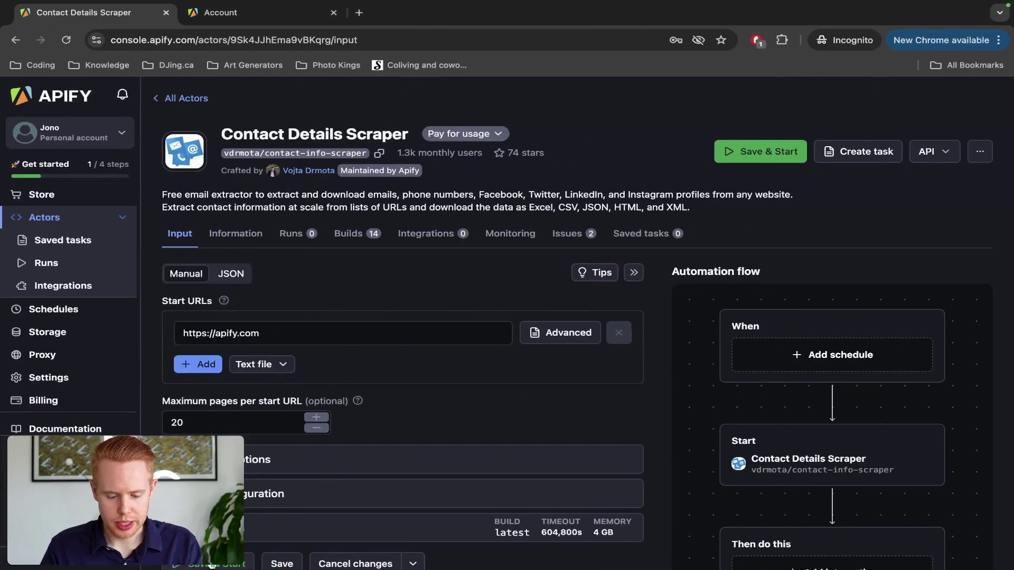
Step: Set Maximum pages per start URL to 2 for the Contact Details Scraper
scroll(214, 566, up, 5)
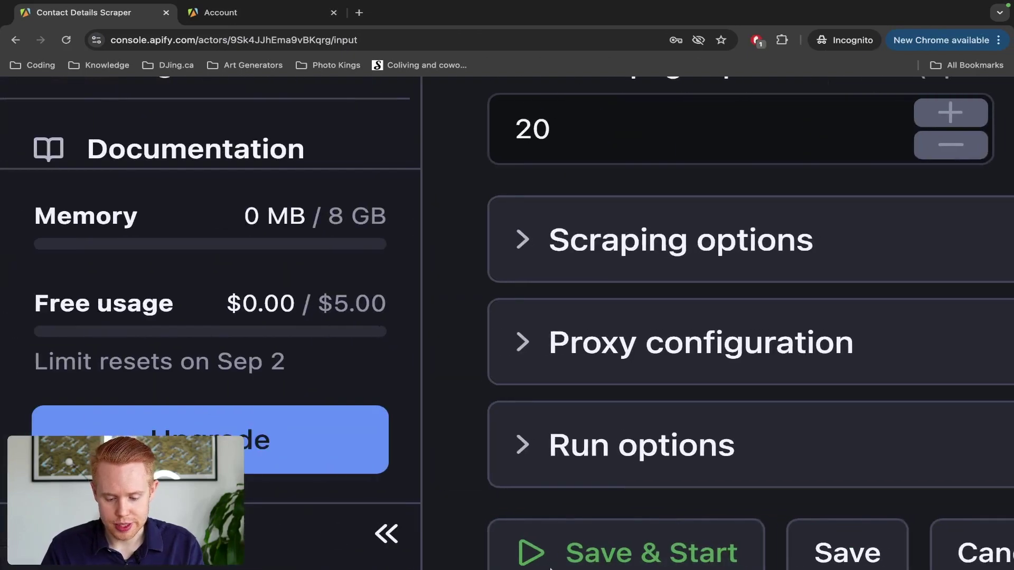
scroll(654, 364, down, 6)
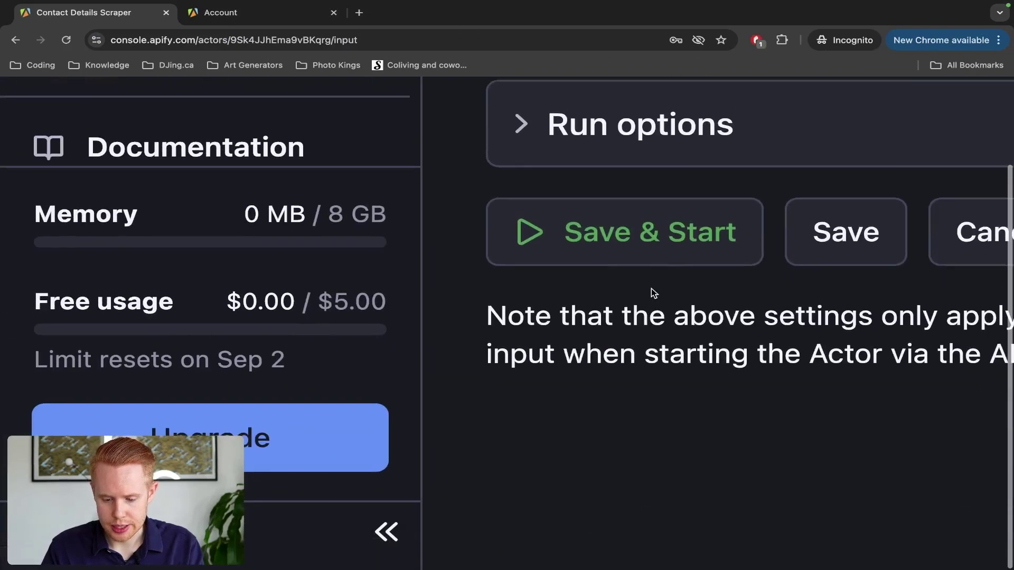
scroll(657, 270, down, 5)
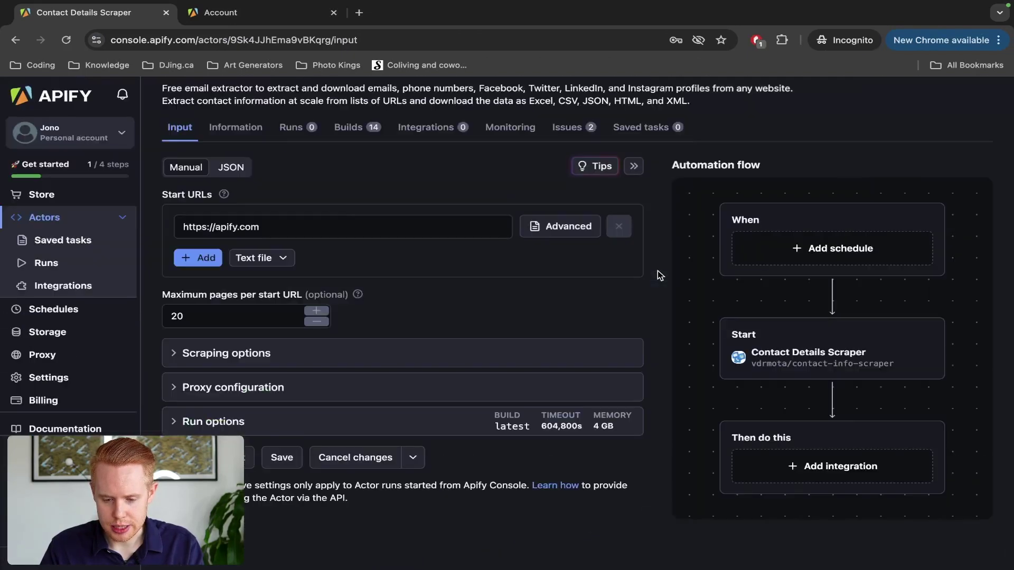
double_click(251, 306)
text(2)
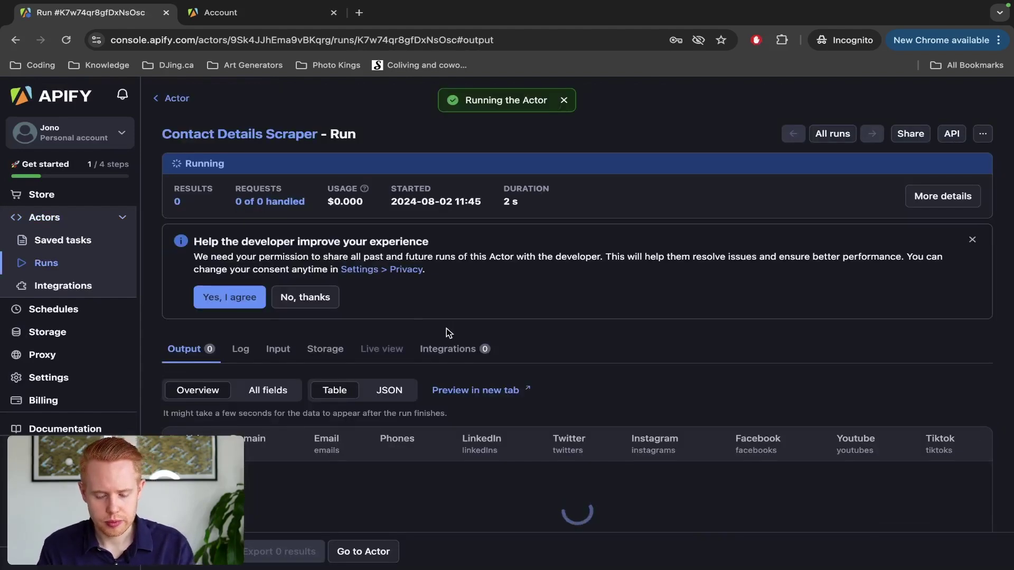
Step: Refresh the actor list, pick vdrmota/contact-info-scraper, and set Run synchronously to Yes
scroll(446, 328, down, 3)
key(ctrl+Left)
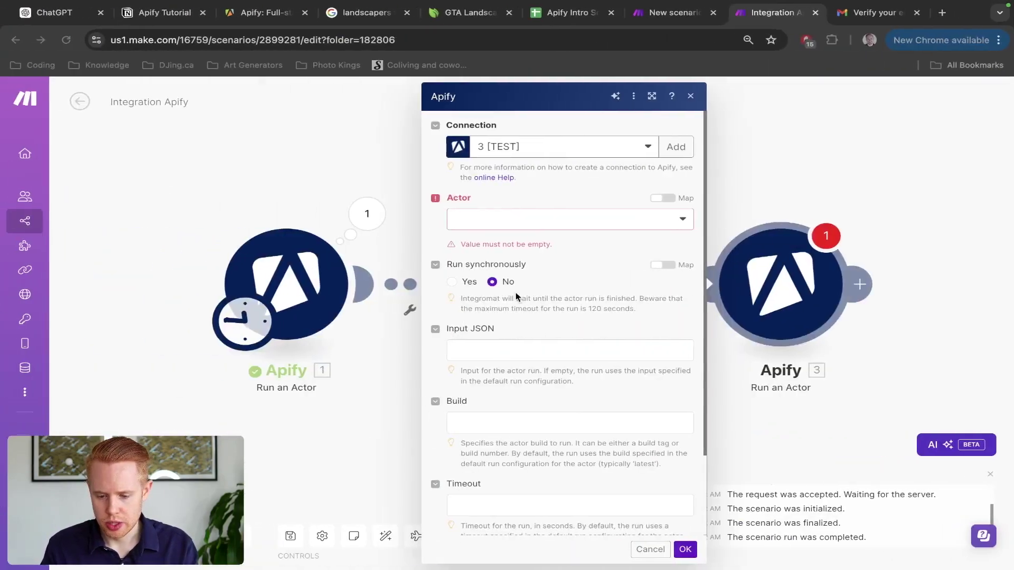
click(590, 232)
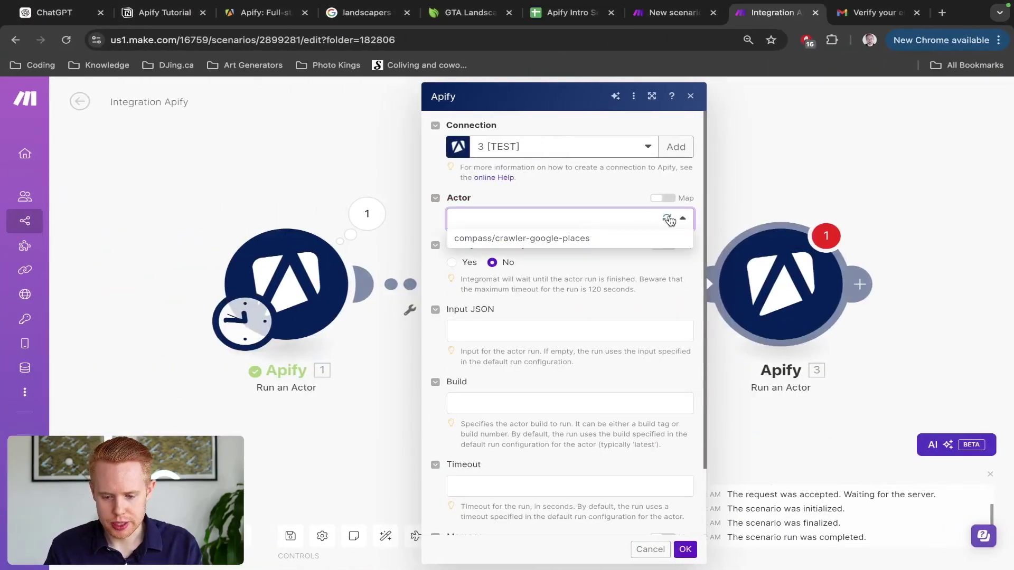
click(668, 220)
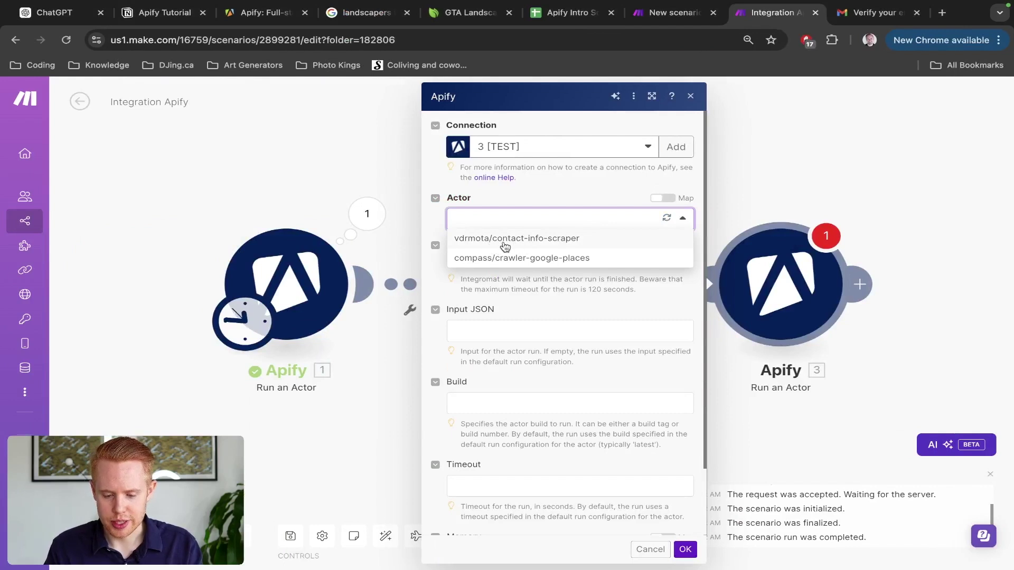
click(503, 243)
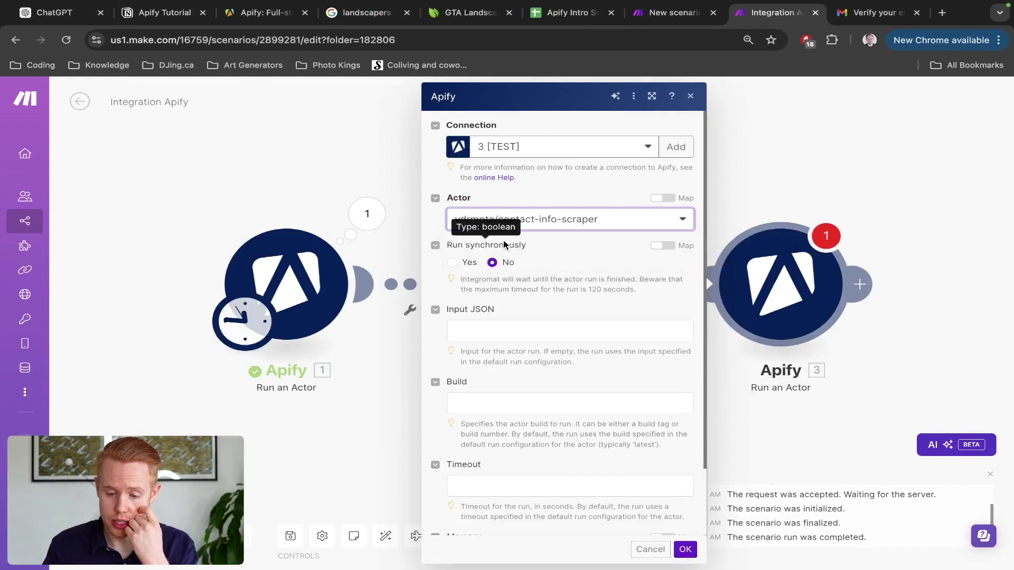
click(452, 263)
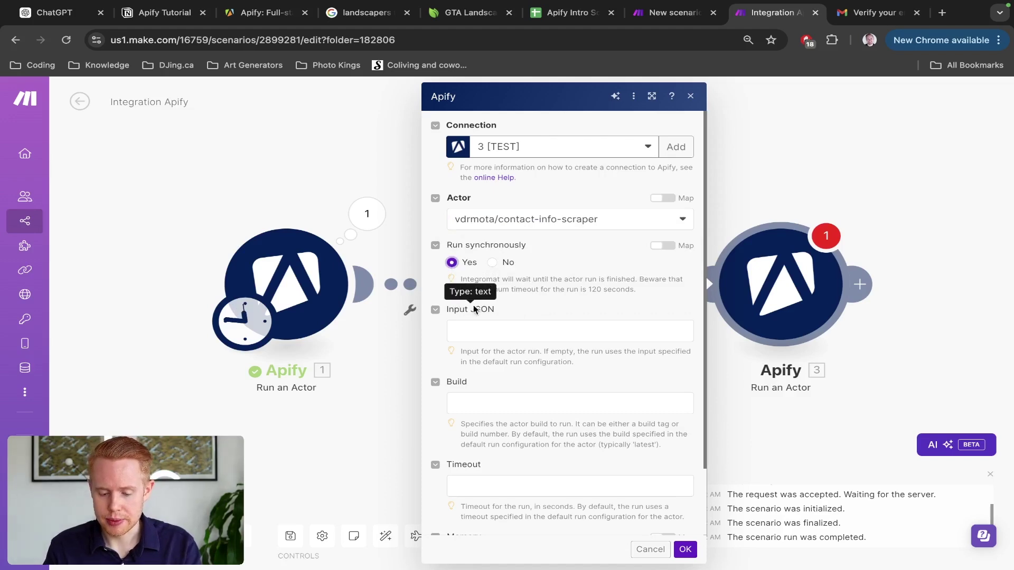
drag(507, 310, 453, 309)
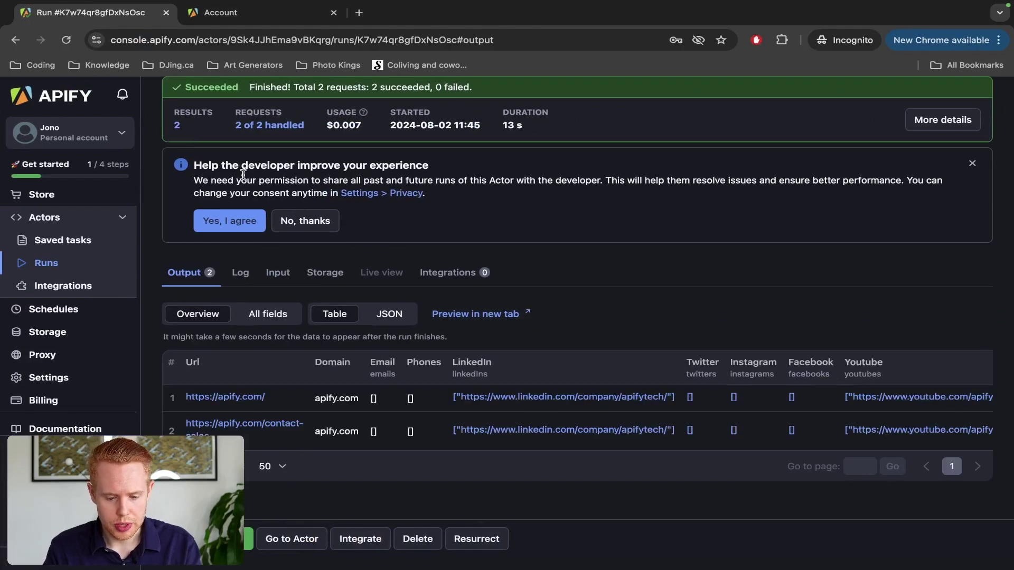
Step: Open the contact scraper's dataset items in a new tab and inspect the first row's LinkedIn and YouTube links
scroll(243, 174, up, 2)
scroll(279, 256, down, 1)
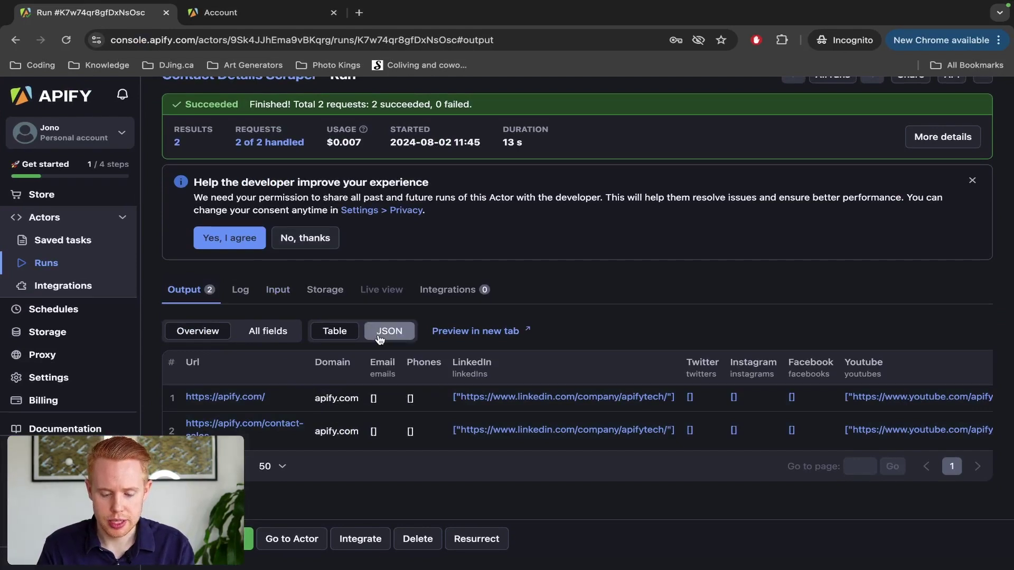
click(446, 331)
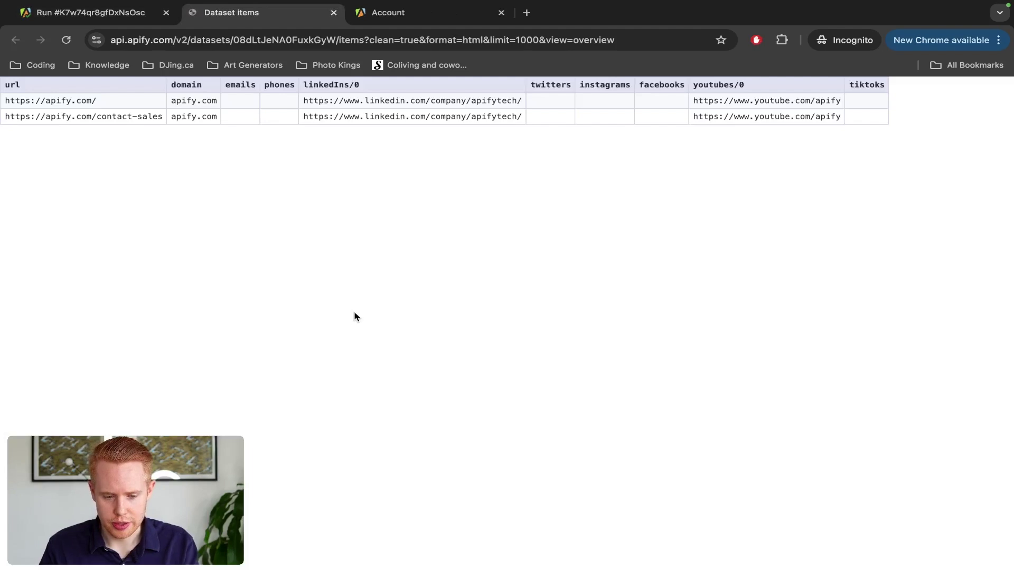
triple_click(346, 104)
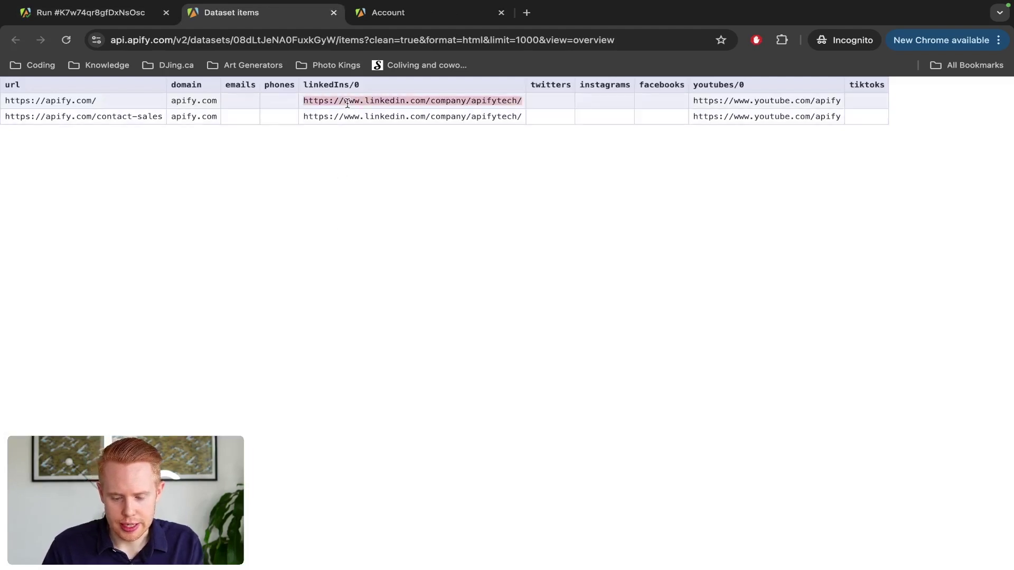
triple_click(721, 101)
key(ctrl+w)
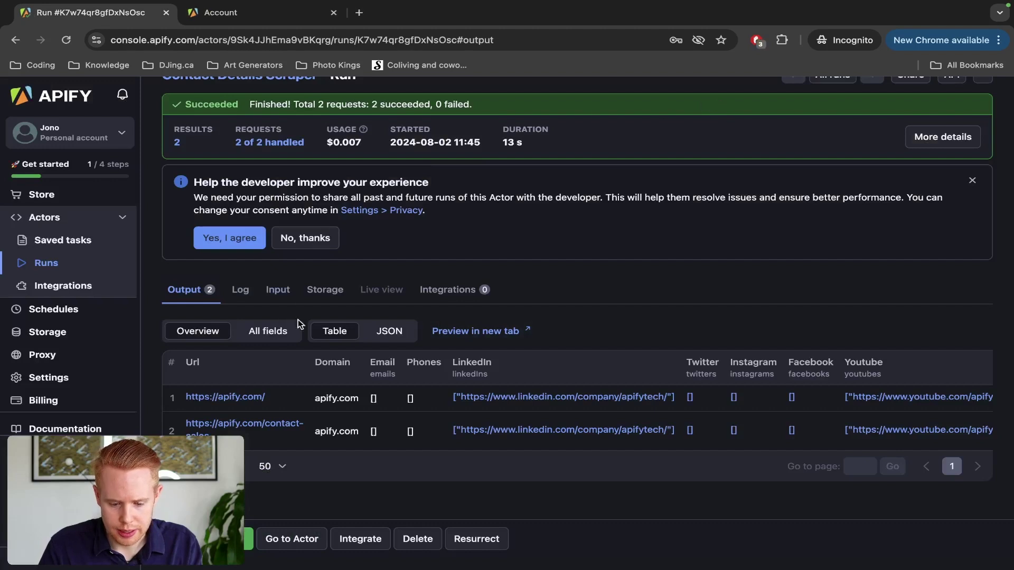
Step: Export the dataset as a table in a new tab and check row 0's Discord, LinkedIn and YouTube links
click(248, 539)
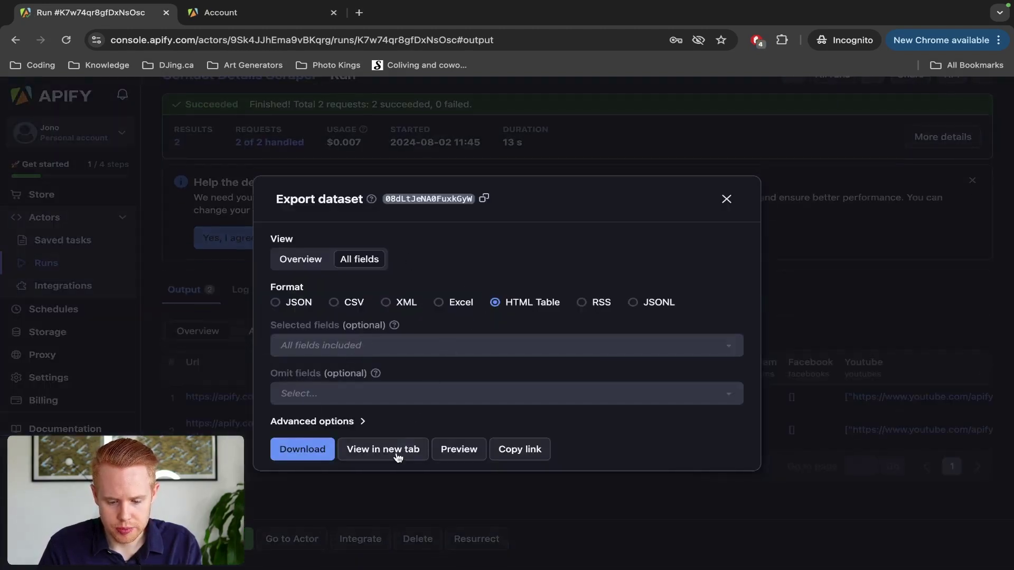
click(399, 451)
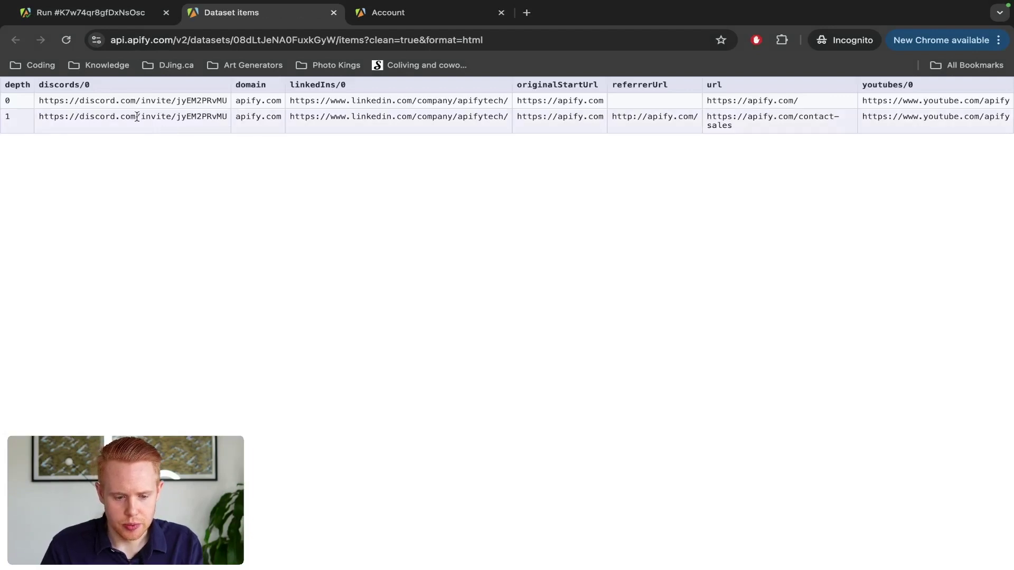
triple_click(136, 100)
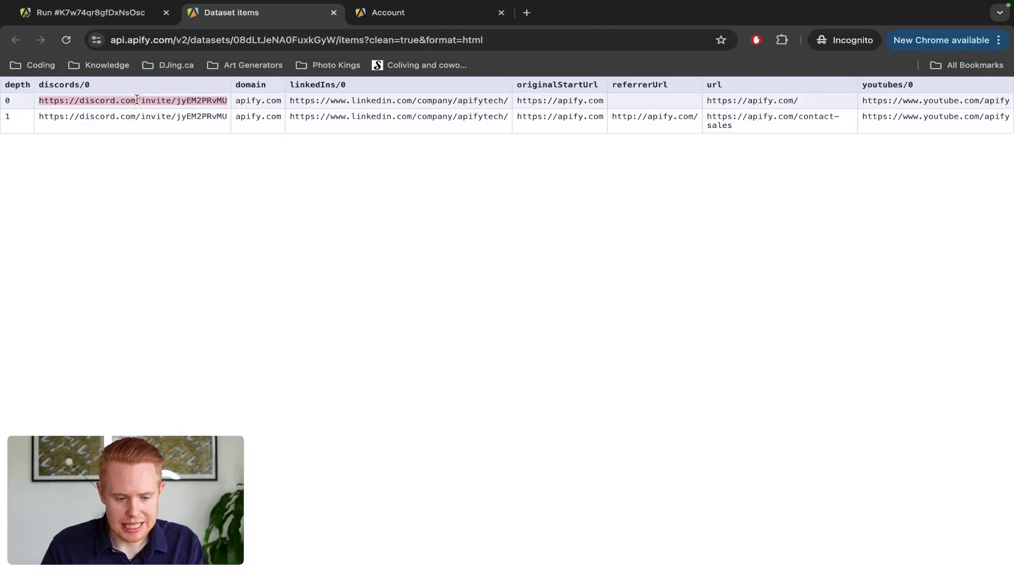
triple_click(386, 101)
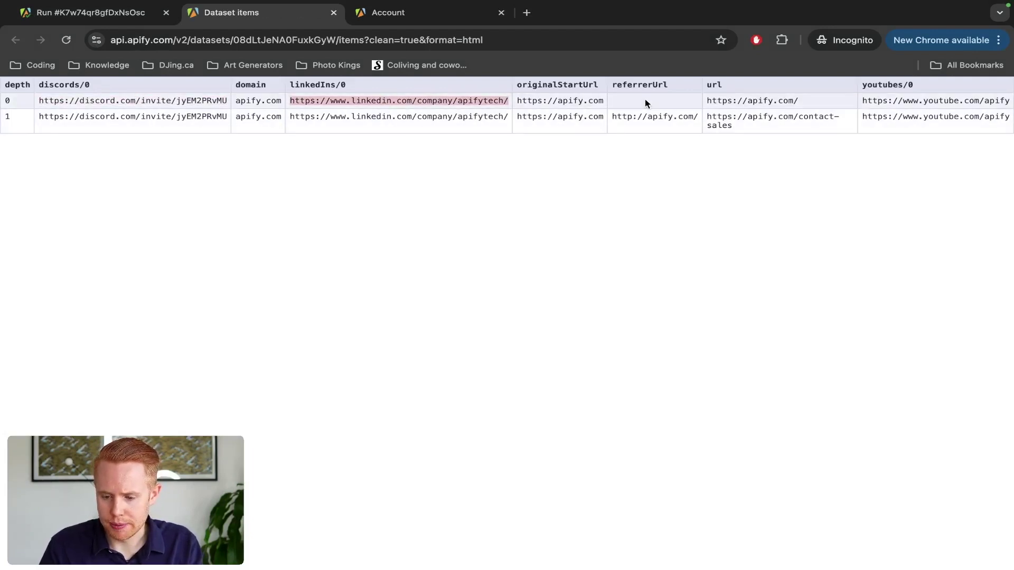
triple_click(905, 100)
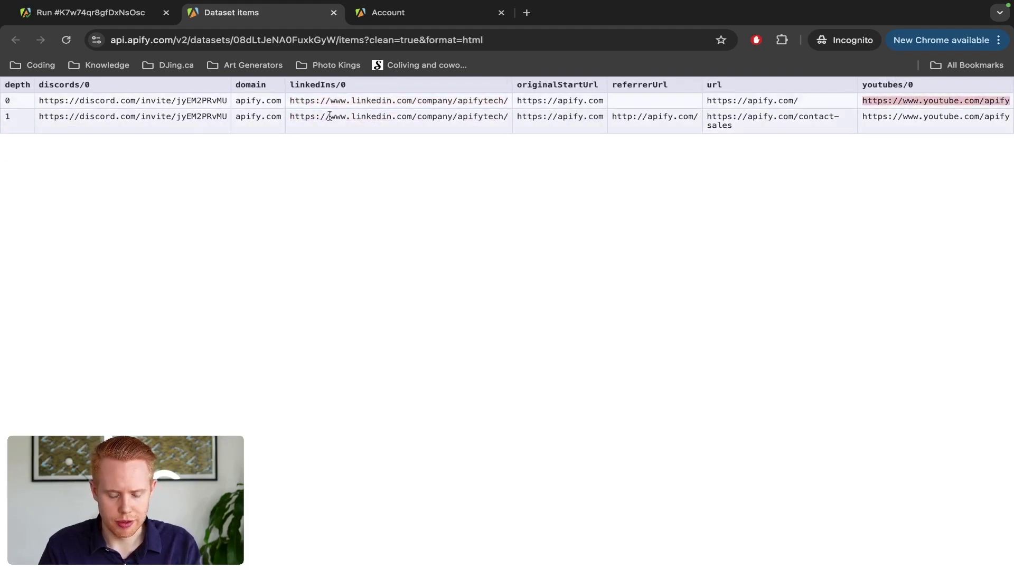
key(ctrl+w)
Step: Close the export options and go to the Contact Details Scraper actor's input page
click(300, 261)
click(289, 313)
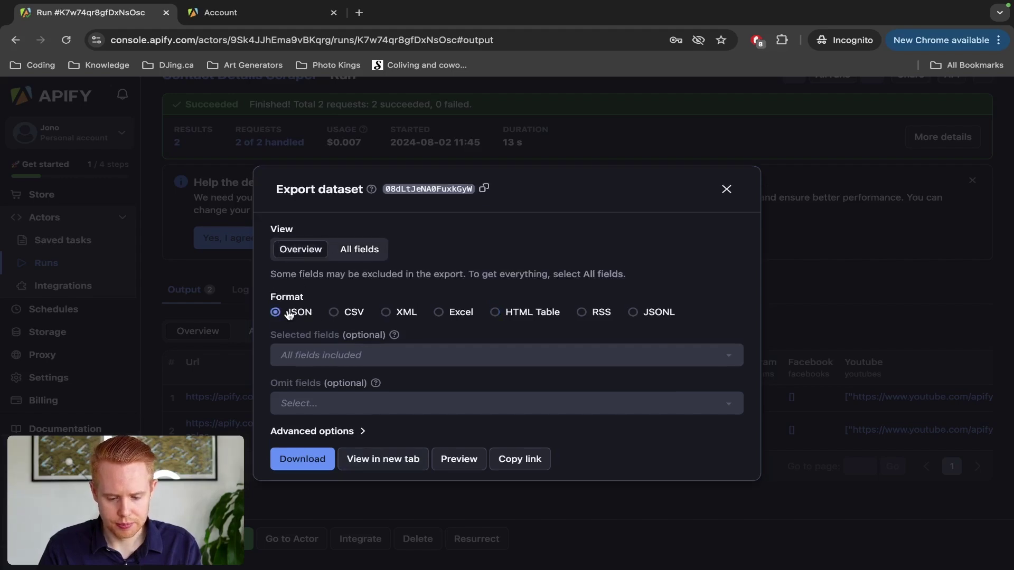
click(726, 189)
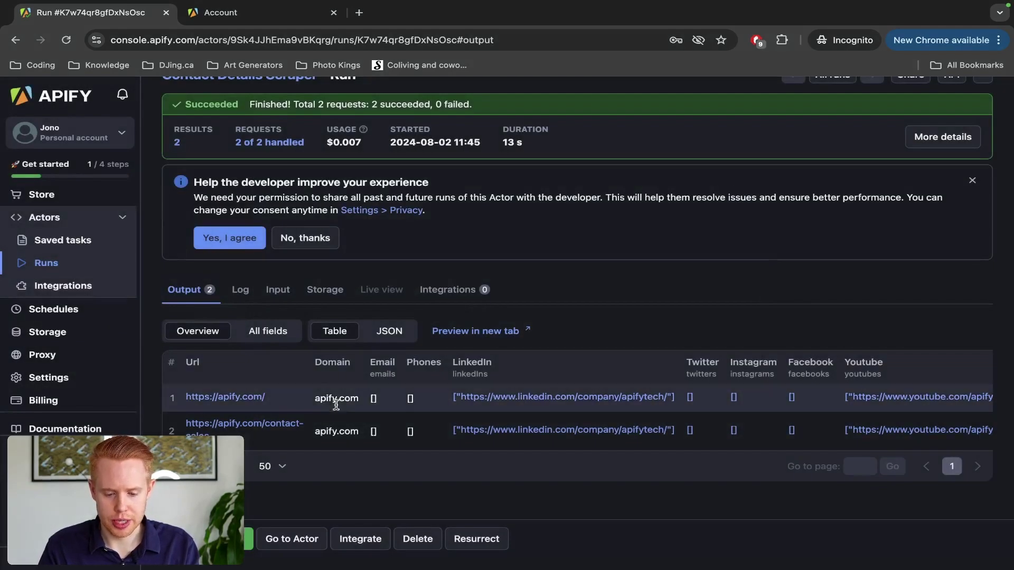
scroll(433, 365, up, 2)
scroll(310, 237, down, 2)
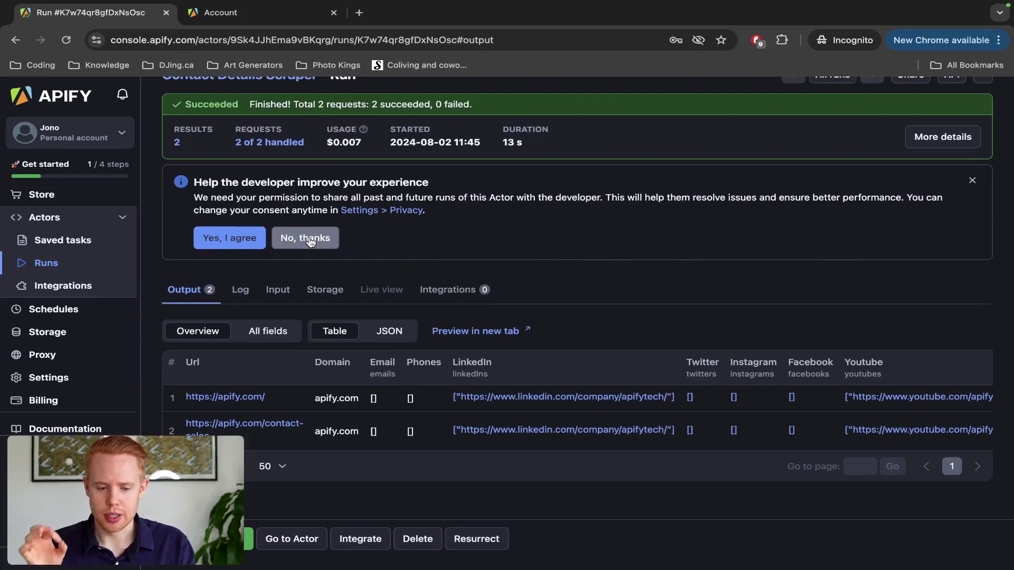
scroll(311, 242, up, 2)
click(168, 98)
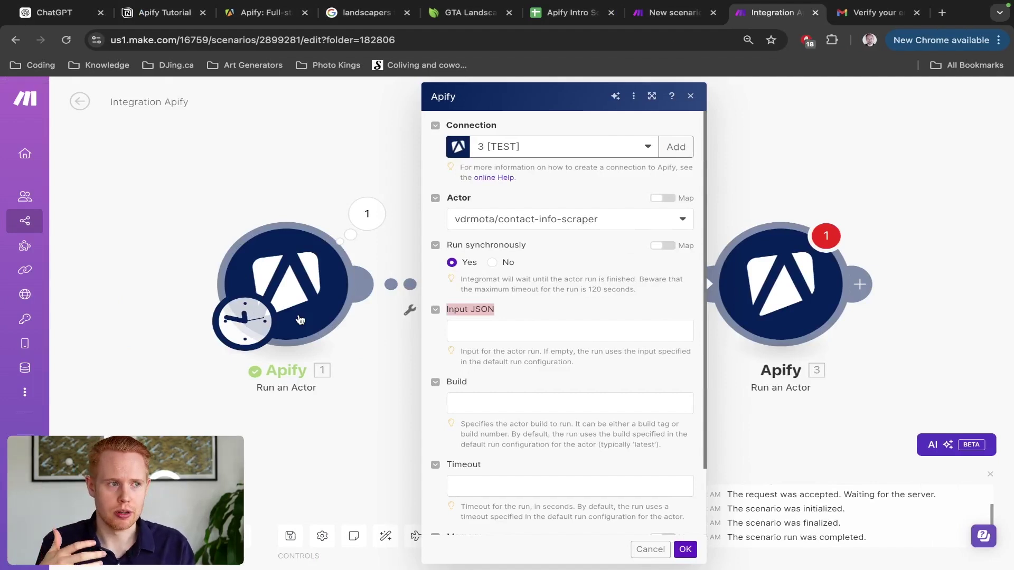
Step: Copy the actor's JSON input from Apify and paste it into module 3's Input JSON field
key(super+Tab)
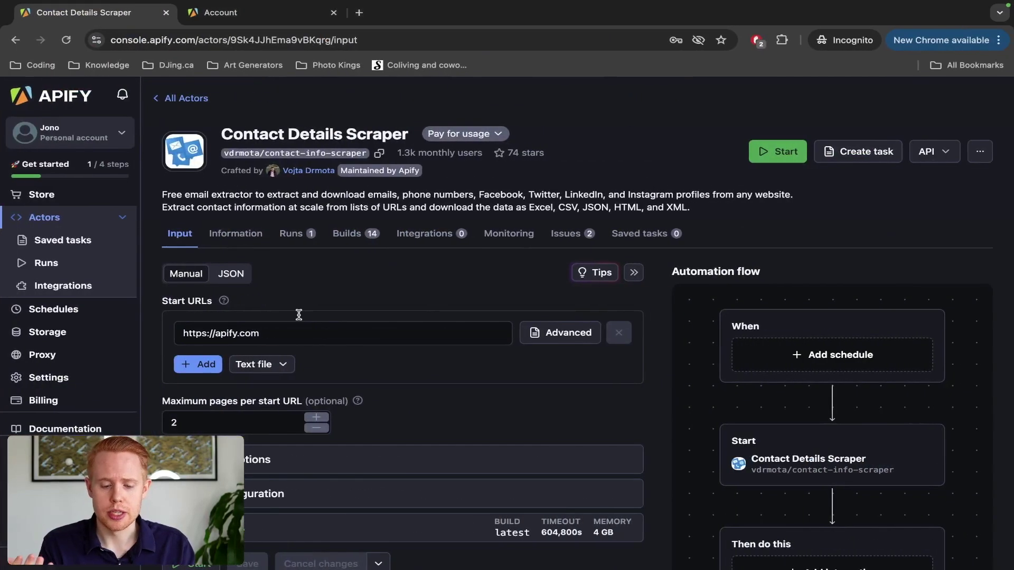
key(super+Tab)
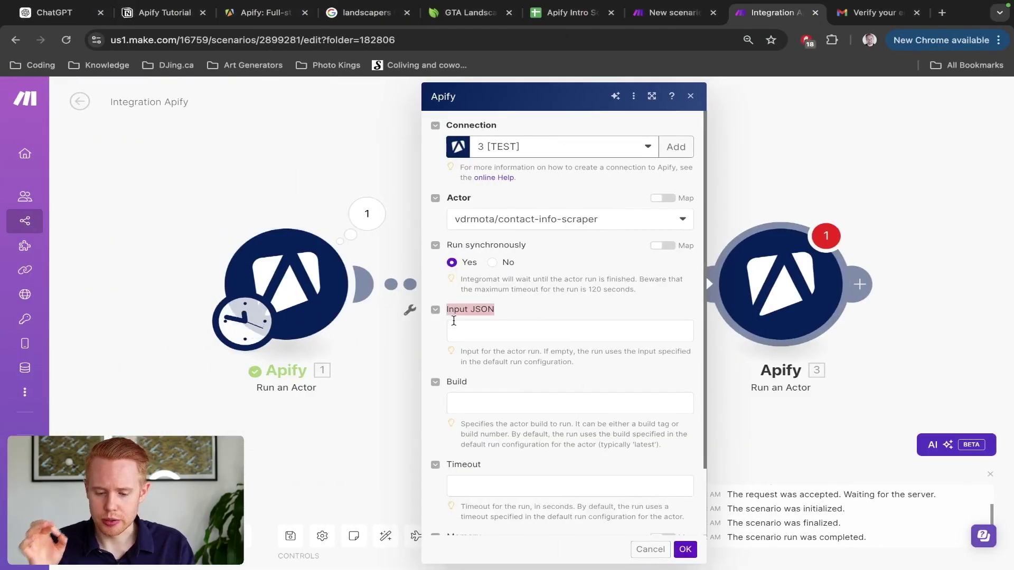
key(super+Tab)
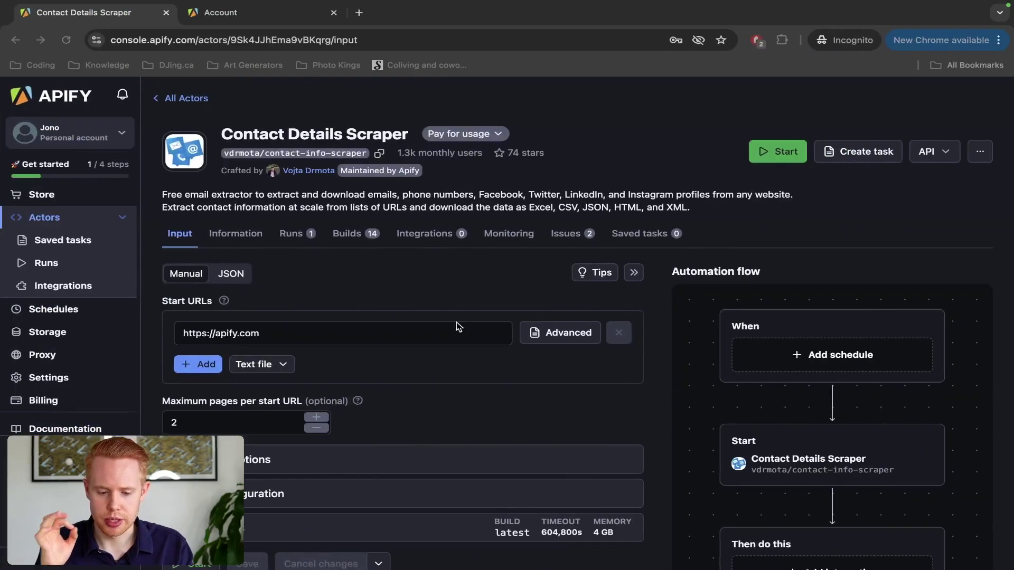
click(235, 276)
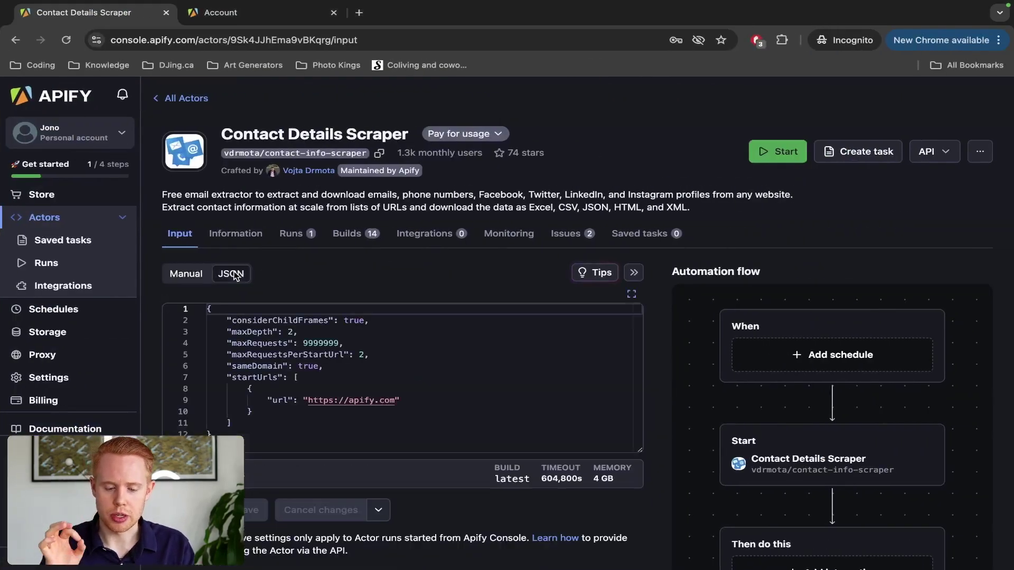
click(263, 350)
key(ctrl+a)
key(super+Tab)
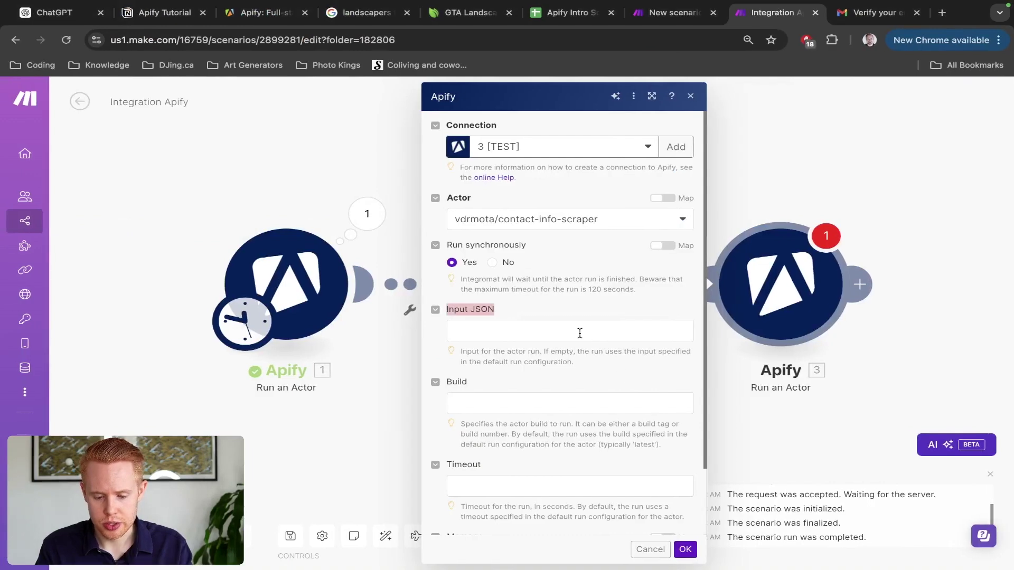
click(579, 333)
text({ "considerChildFrames": true, "maxDepth": 2, "maxRequests": 9999999, "maxRequestsPerStartUrl": 2, "sameDomain": true, "startUrls": [ { "url": "https://apify.com" } ]})
Step: Select the apify.com URL in the JSON and search the mapping items for 'website'
scroll(591, 280, down, 3)
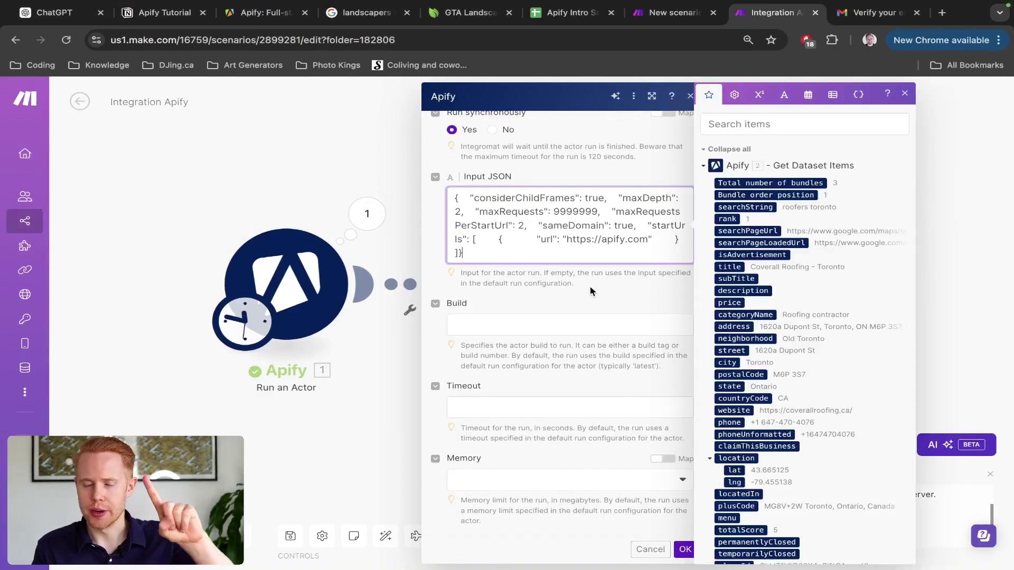
drag(648, 239, 568, 236)
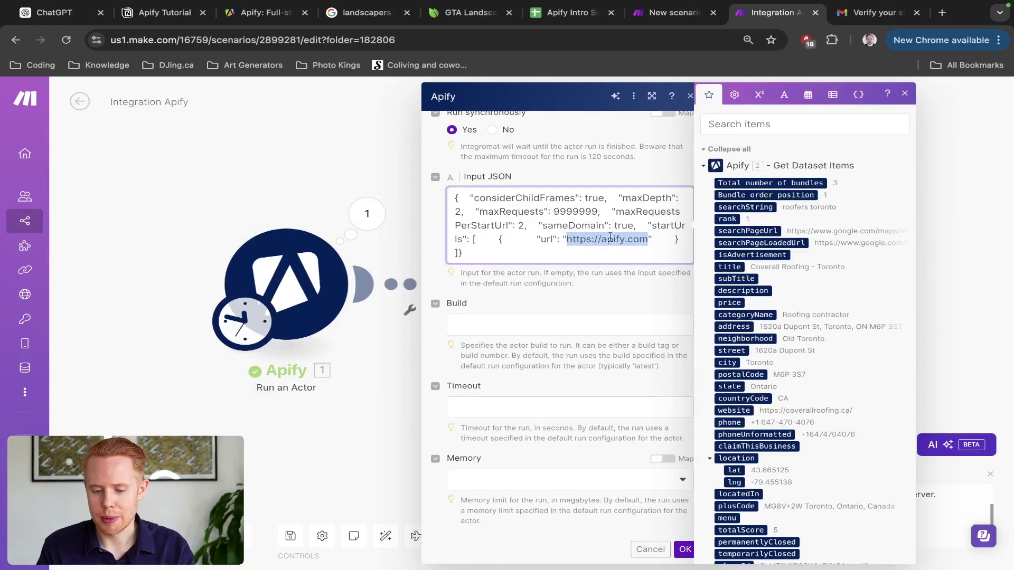
scroll(633, 237, up, 5)
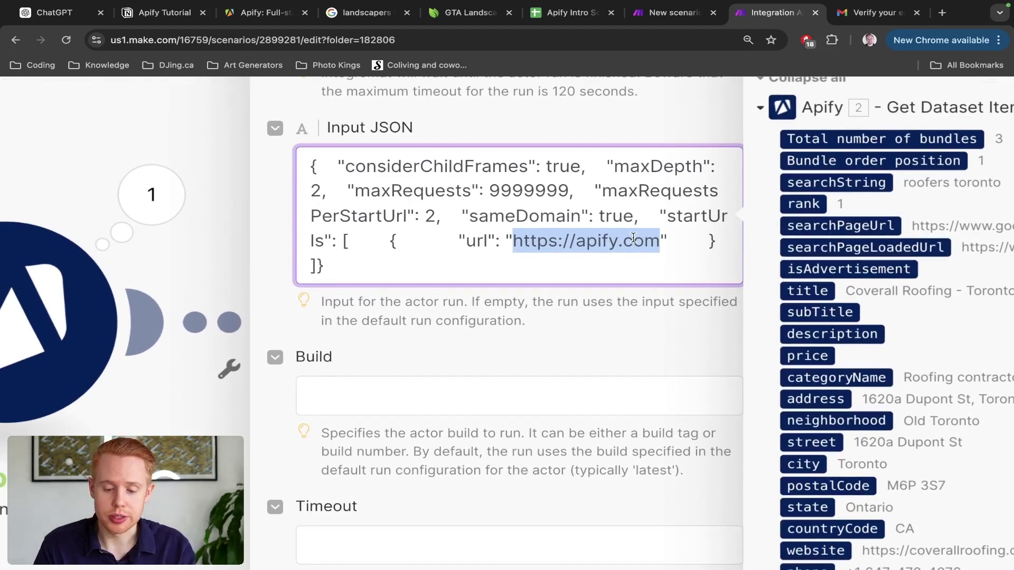
scroll(634, 238, down, 5)
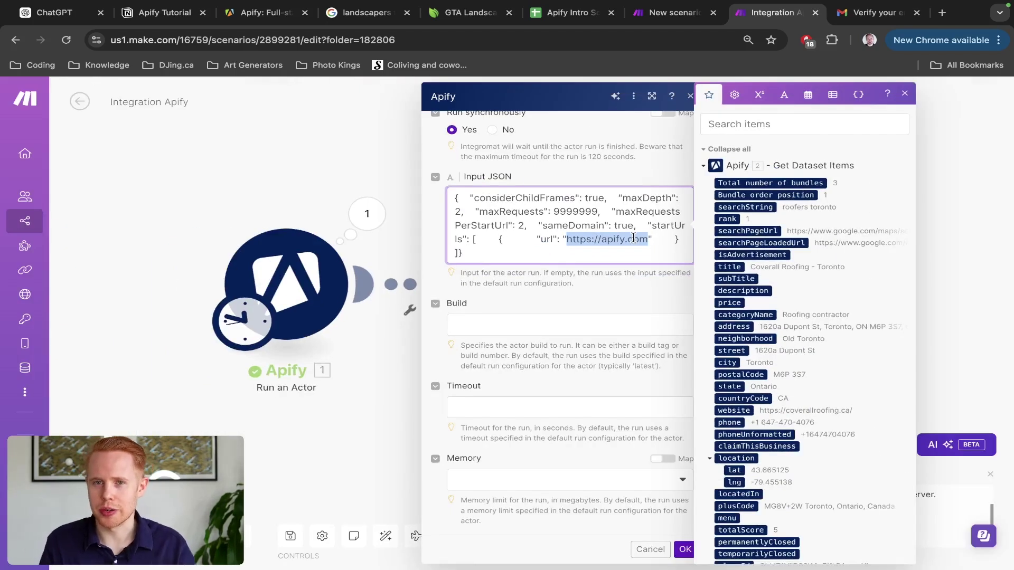
click(819, 125)
text(domain)
key(ctrl+a)
key(BackSpace)
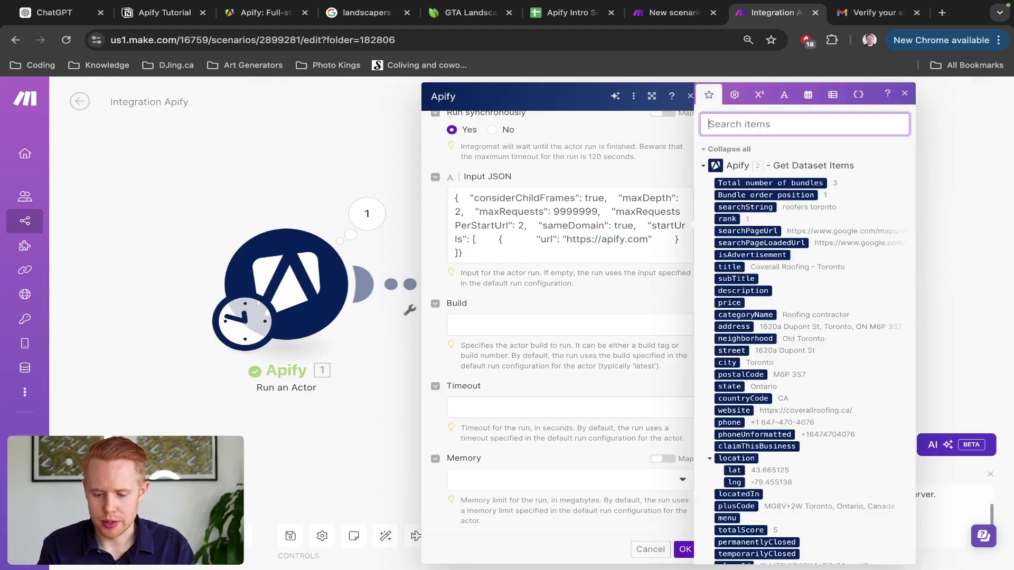
text(website)
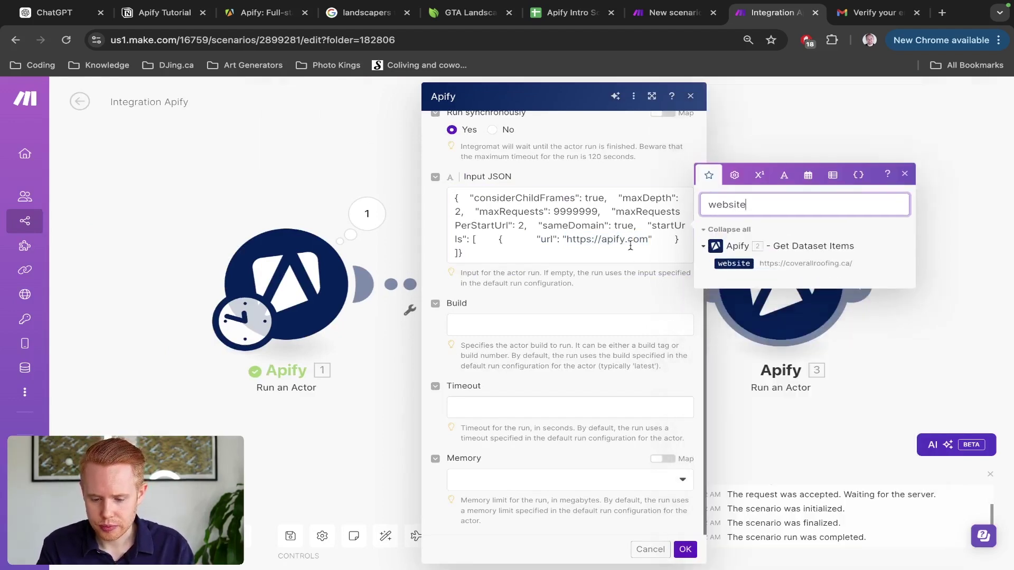
click(653, 239)
drag(650, 239, 567, 239)
click(734, 263)
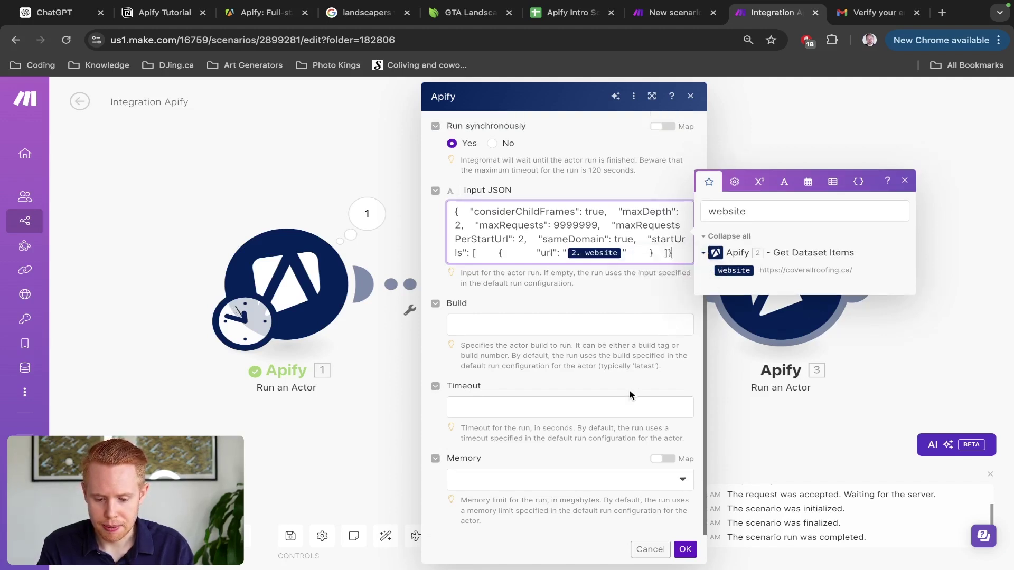
click(684, 550)
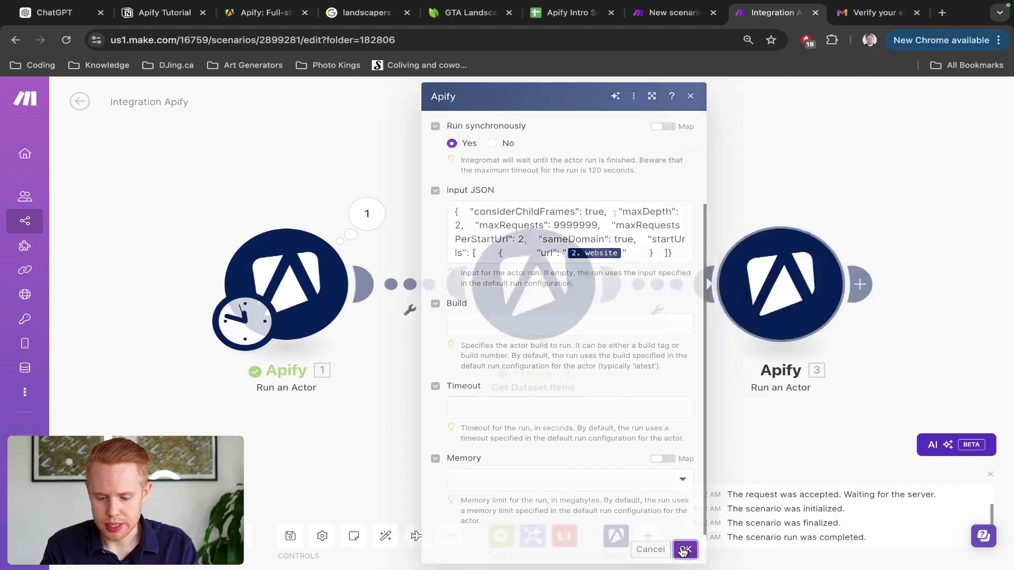
click(291, 537)
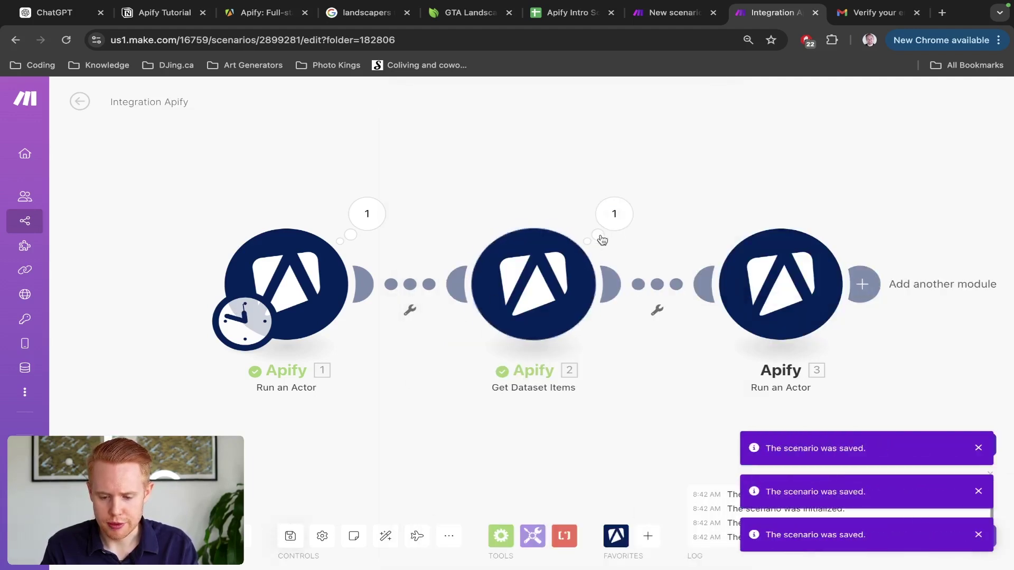
Step: Inspect Get Dataset Items' three output bundles, then open module 3 to view its website-mapped Input JSON
click(613, 214)
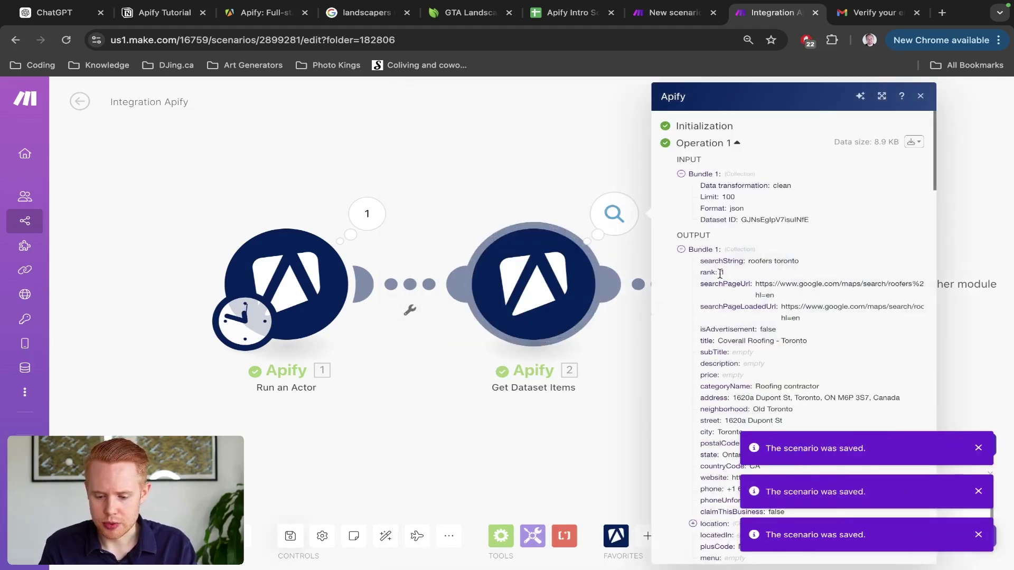
click(681, 249)
click(681, 262)
click(682, 280)
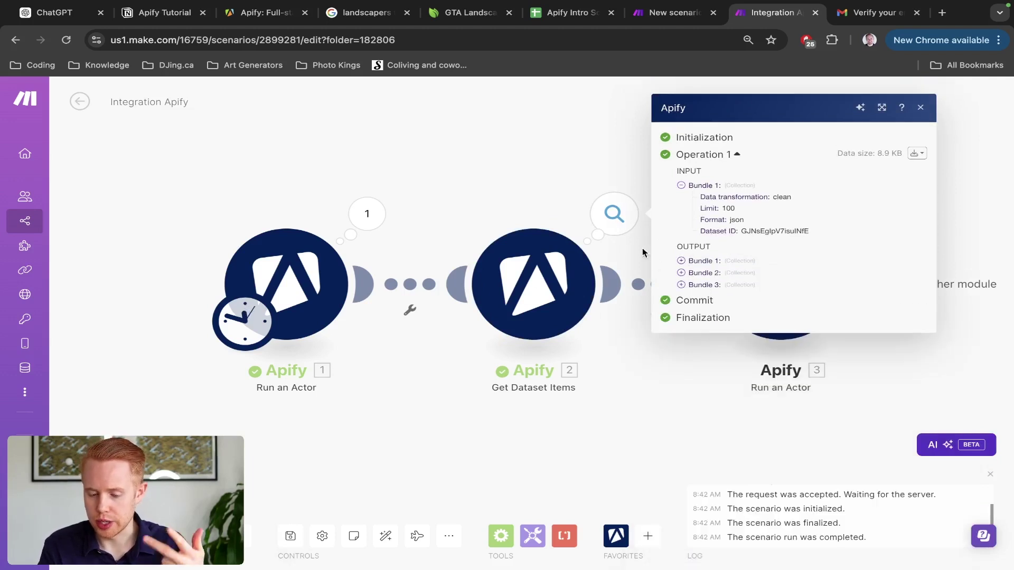
click(562, 196)
scroll(588, 201, right, 5)
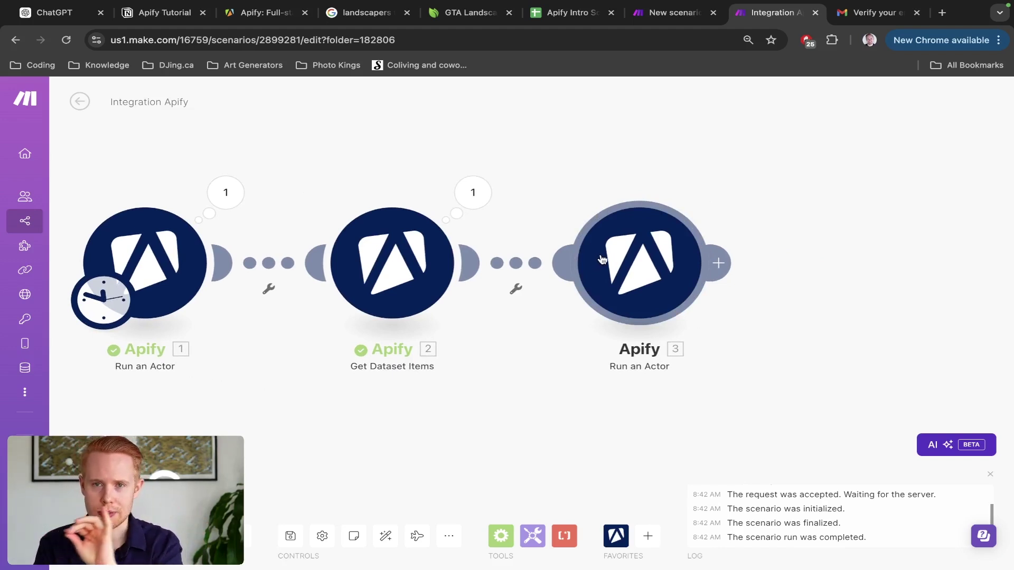
click(602, 260)
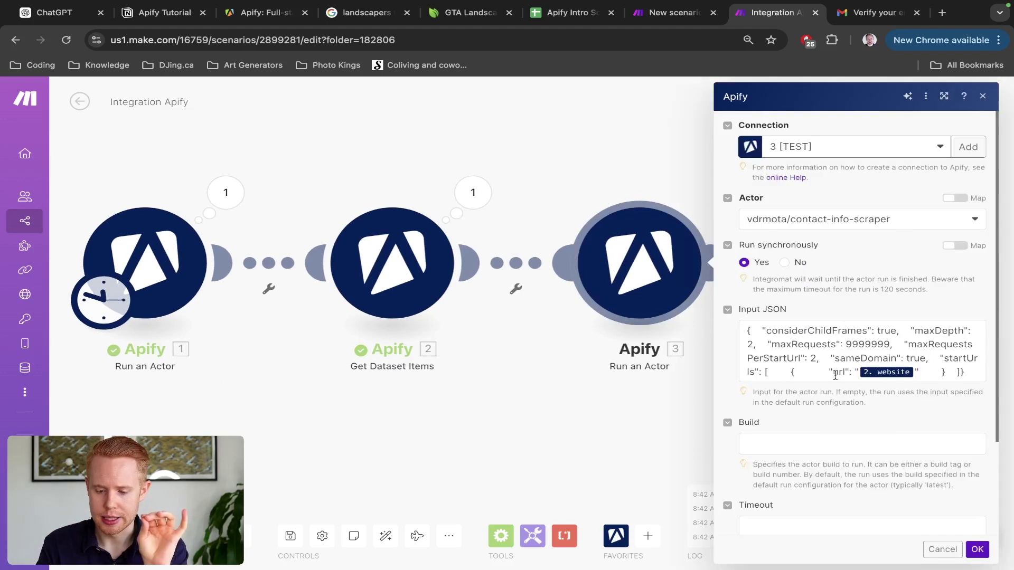
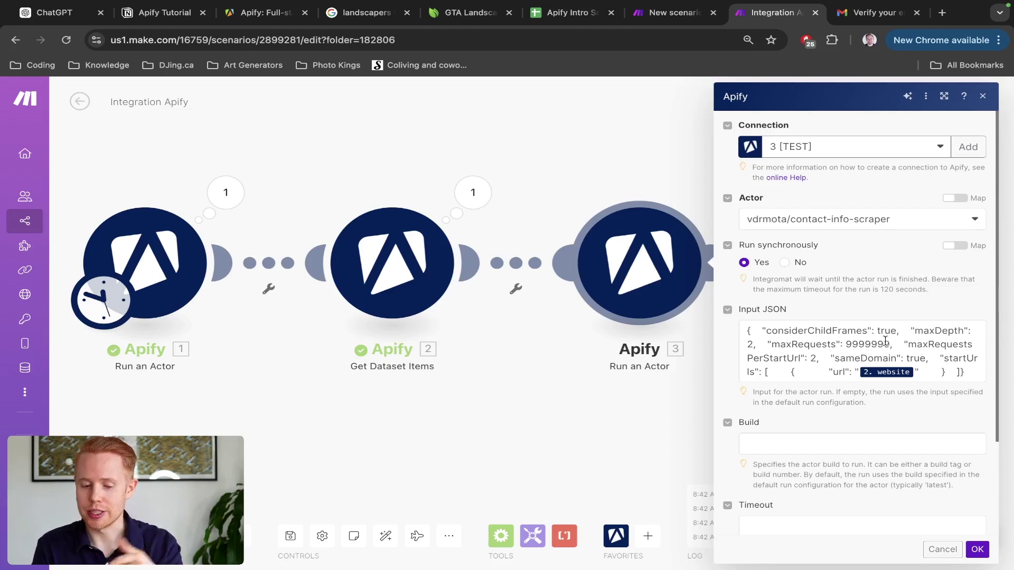
Step: Close the contact-info-scraper module's settings and pan the canvas to the chain's end
click(603, 153)
drag(683, 188, 539, 155)
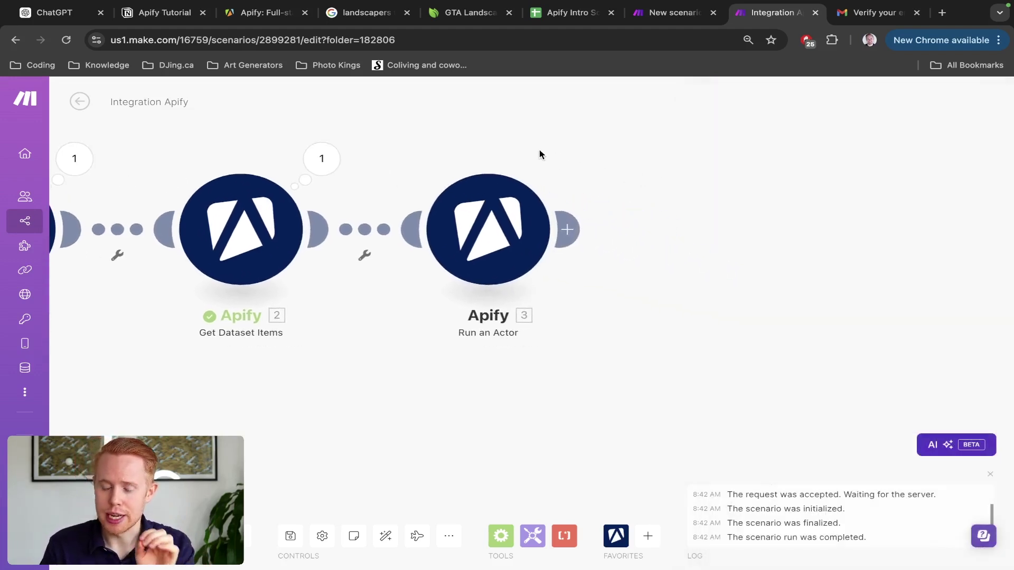
Step: Add an Apify Get Dataset Items module with Dataset ID mapped to 3. defaultDatasetId
click(582, 232)
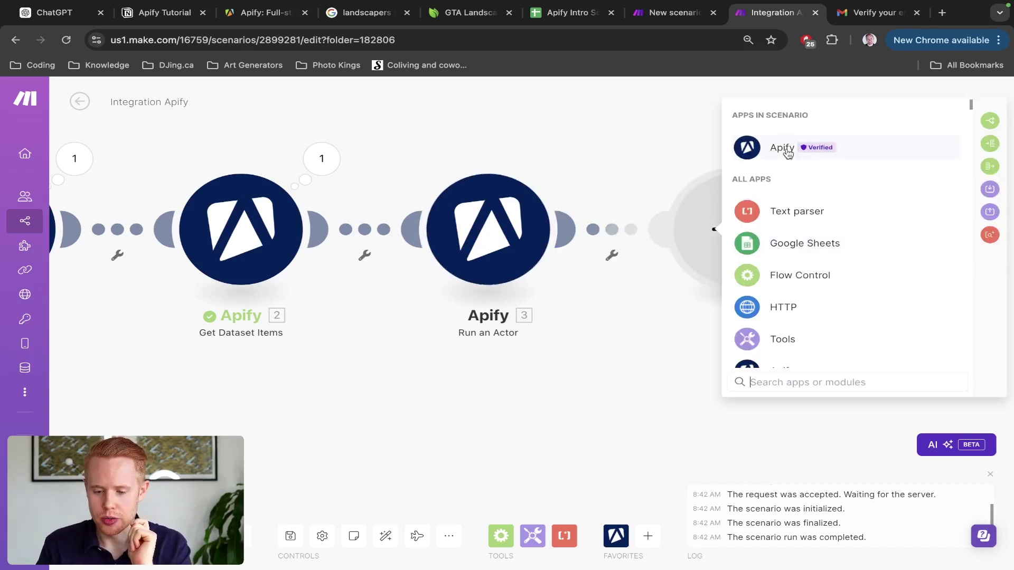
click(787, 151)
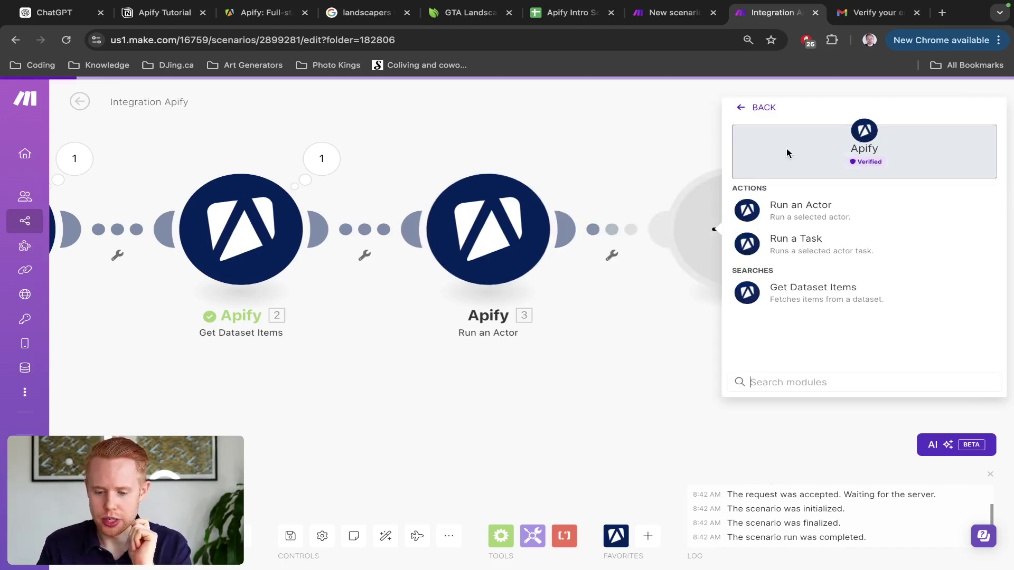
click(775, 294)
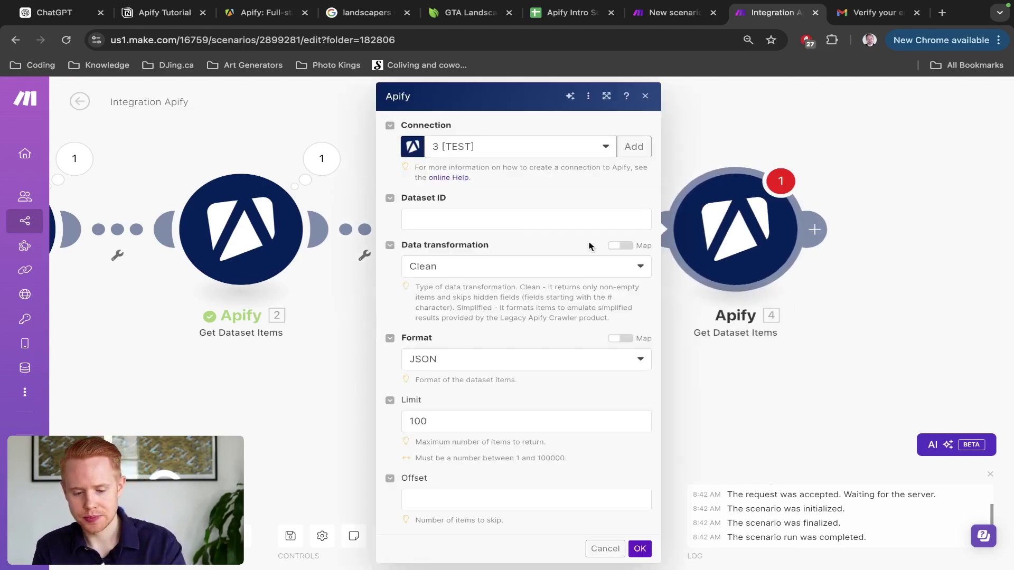
click(490, 218)
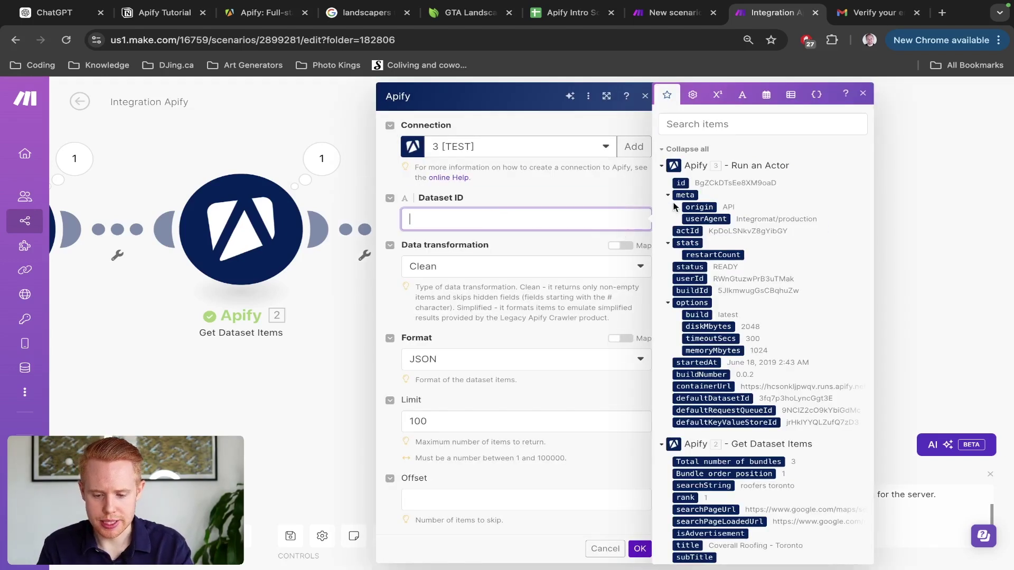
click(709, 121)
text(data)
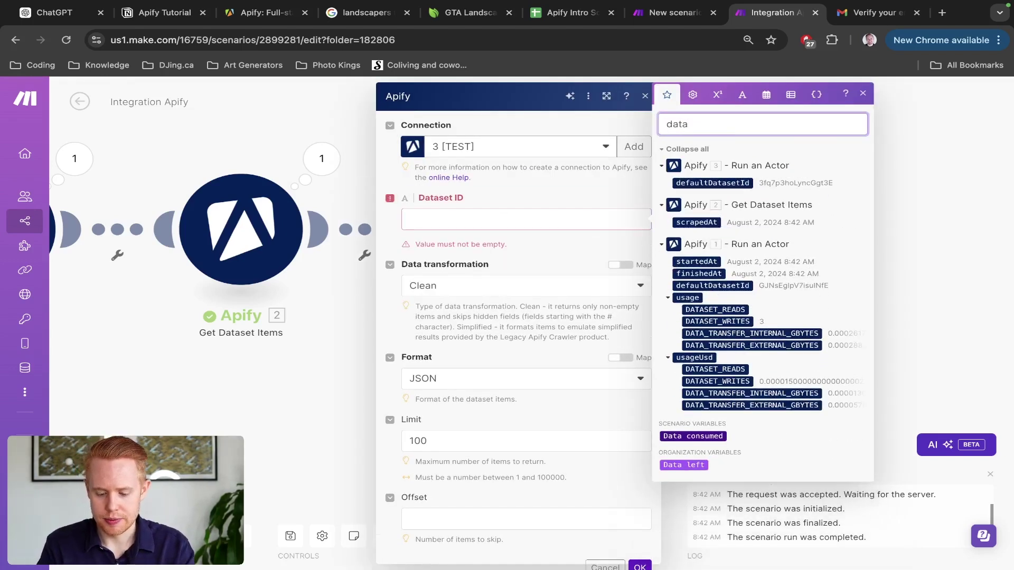
text(setid)
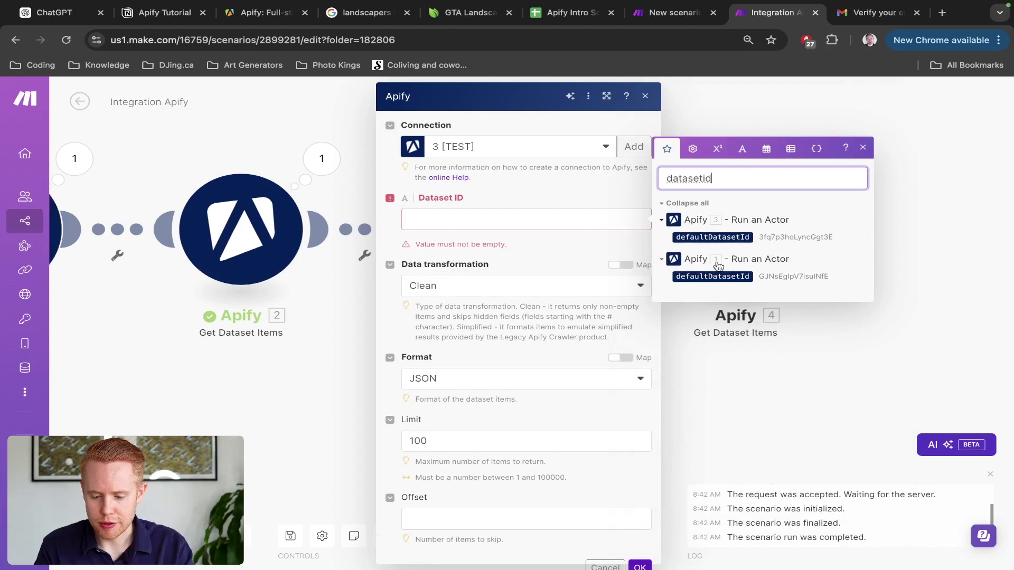
scroll(708, 281, up, 5)
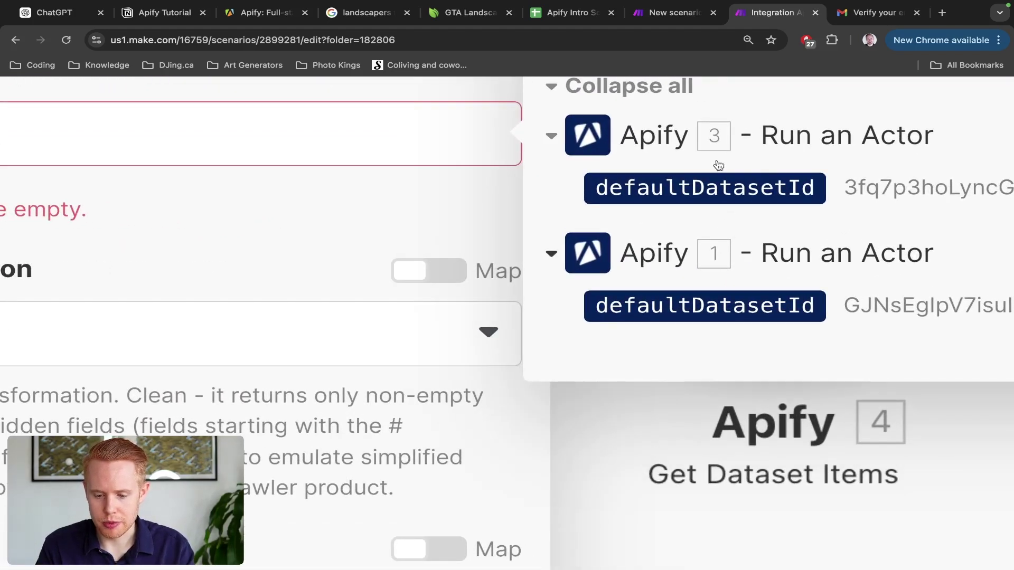
click(716, 182)
scroll(710, 189, down, 5)
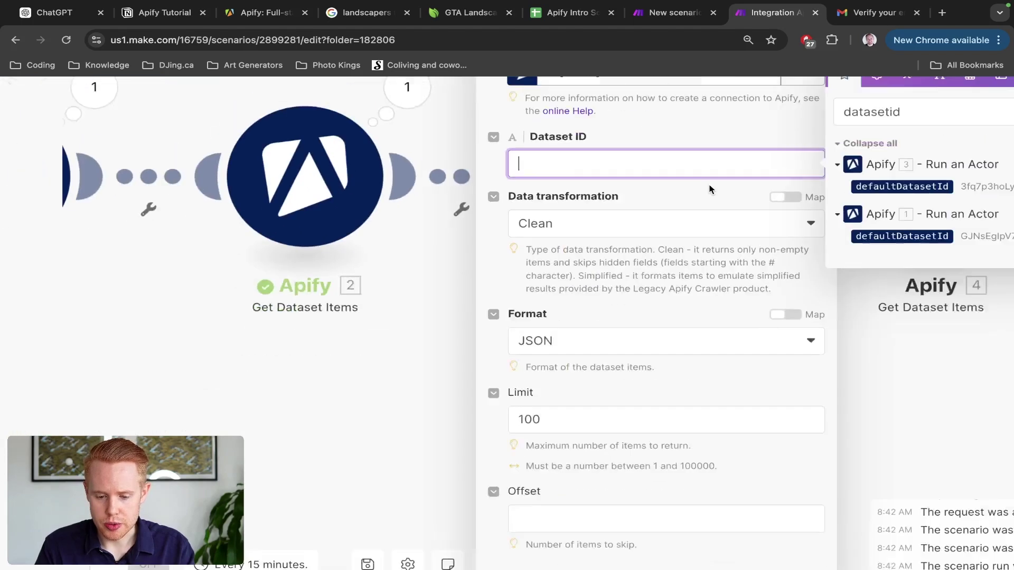
click(795, 191)
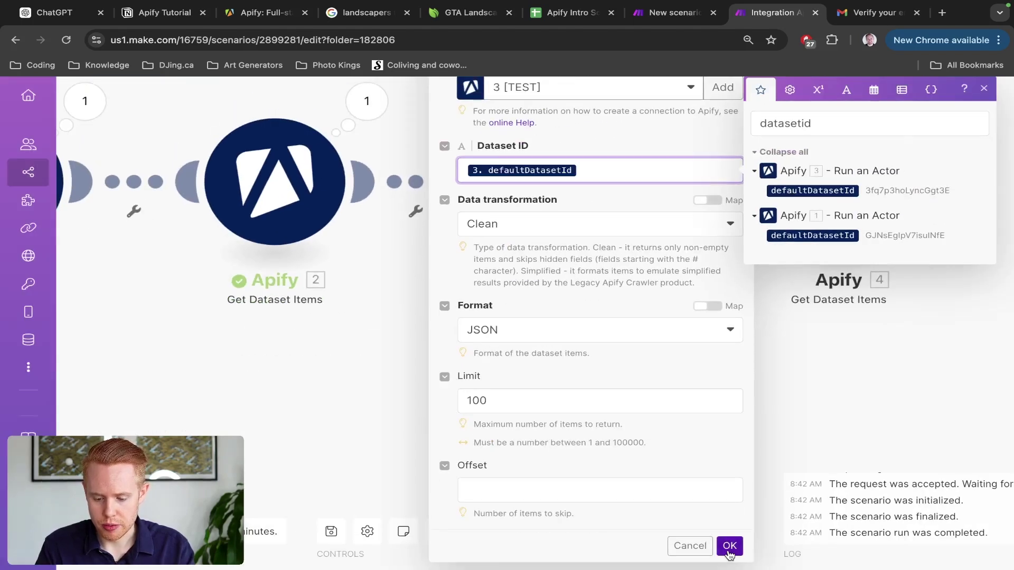
click(729, 546)
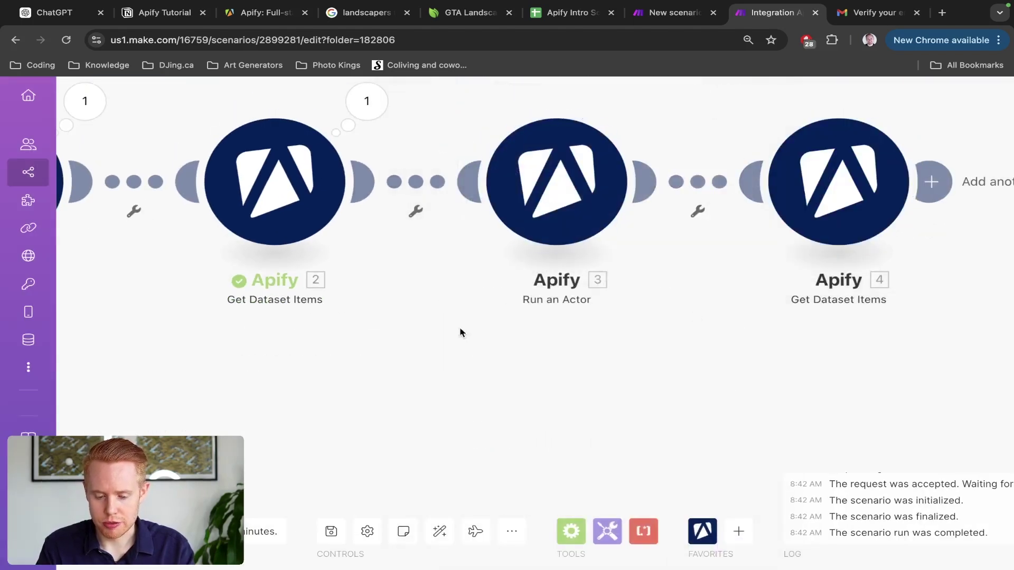
Step: Pan across the module chain to review it, starting and then cancelling another module after module 4
scroll(406, 301, left, 3)
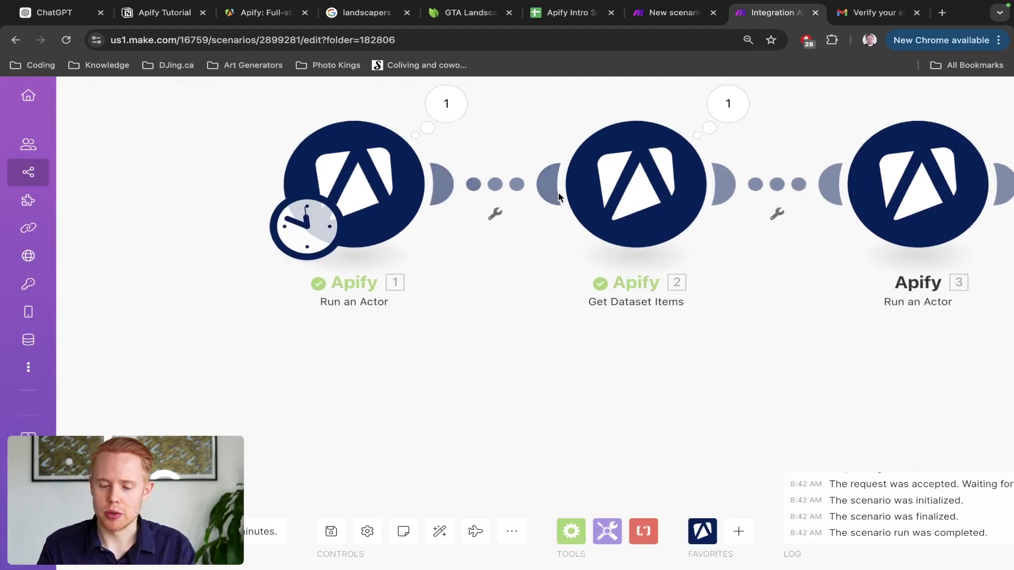
drag(833, 308, 616, 401)
drag(873, 412, 430, 373)
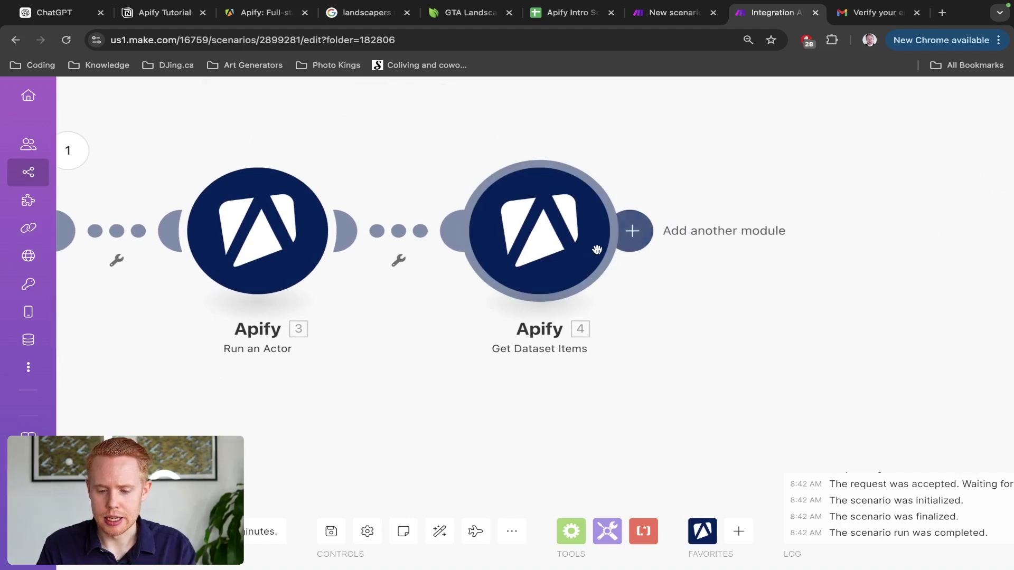
click(632, 237)
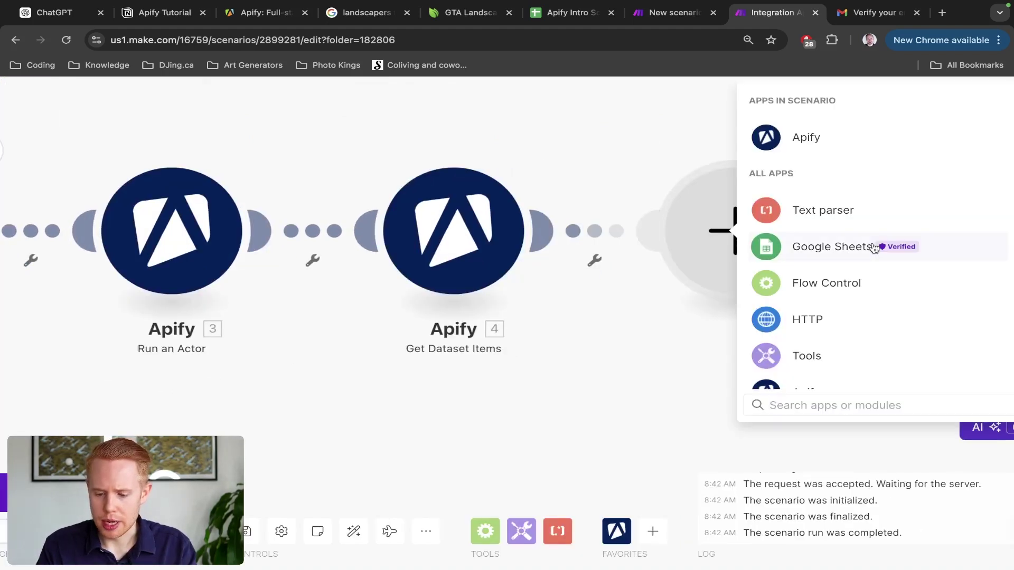
click(576, 158)
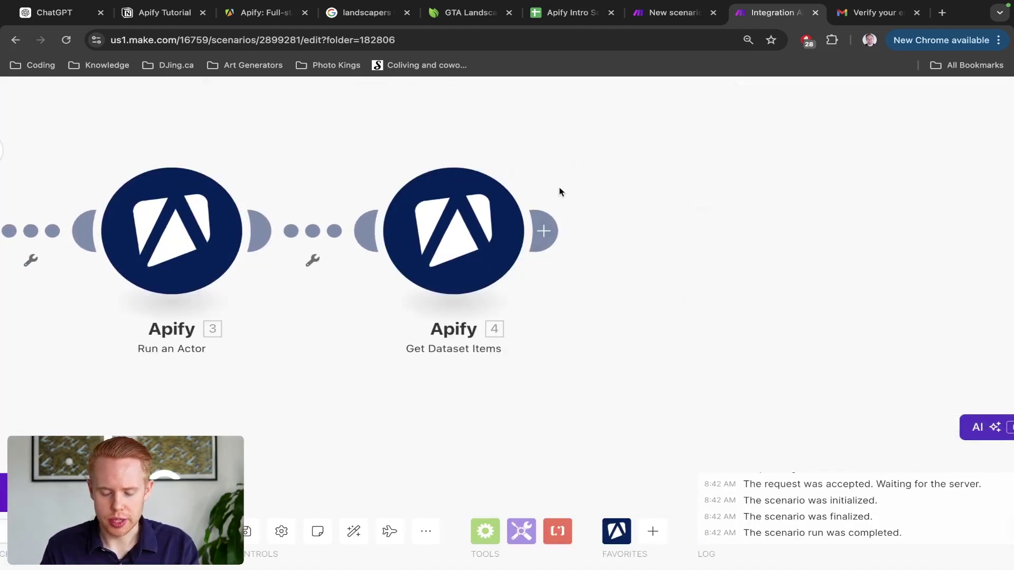
Step: Bring module 4 into view, open its run details and inspect its input bundle
drag(277, 355, 437, 367)
scroll(438, 367, down, 5)
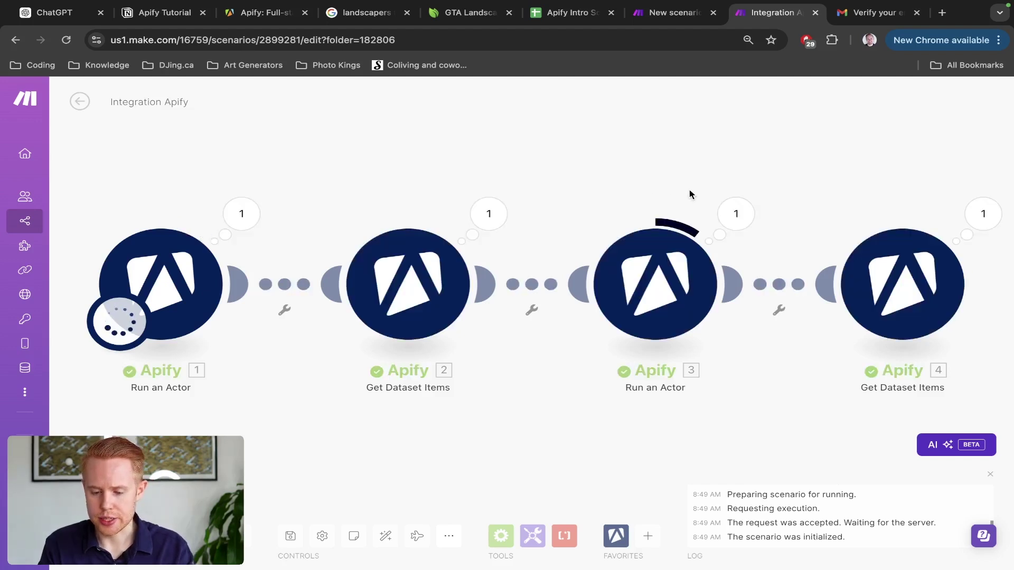
drag(689, 191, 586, 181)
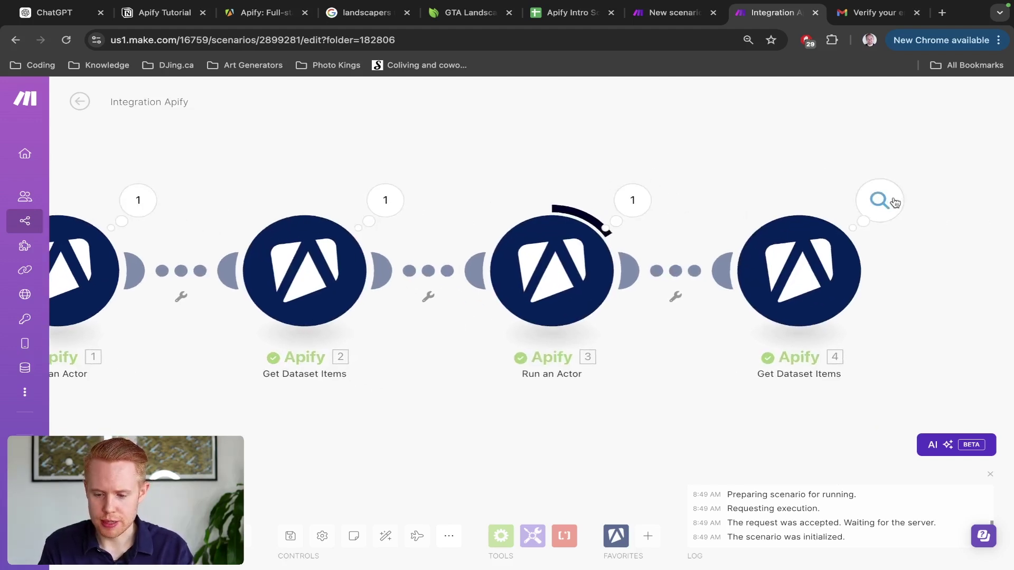
click(879, 201)
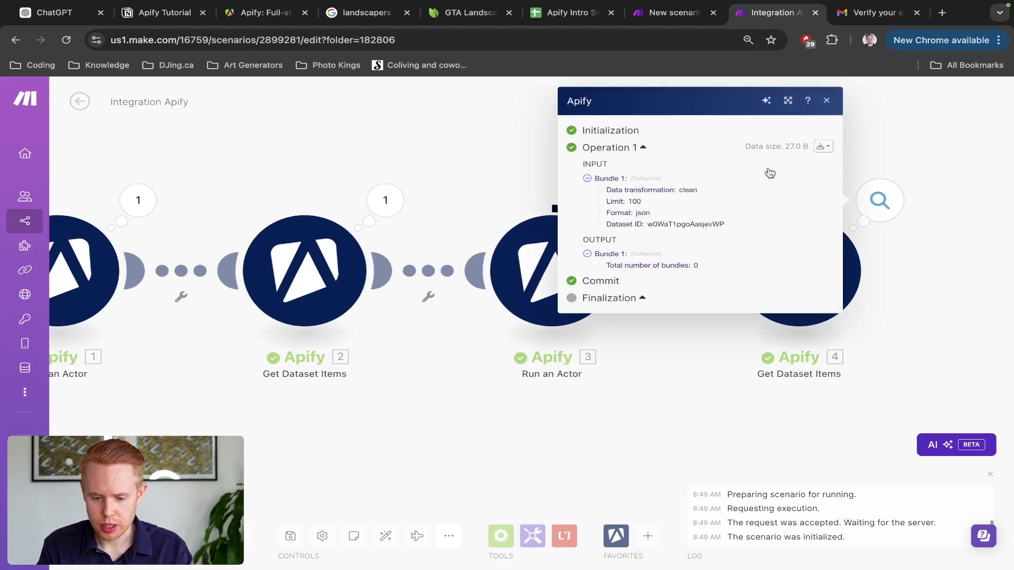
click(822, 146)
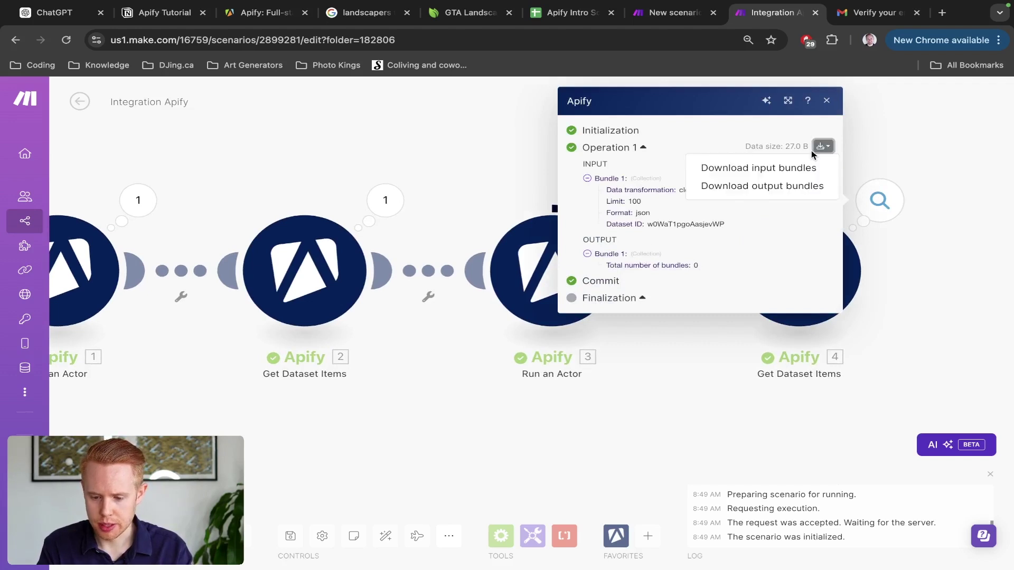
click(779, 170)
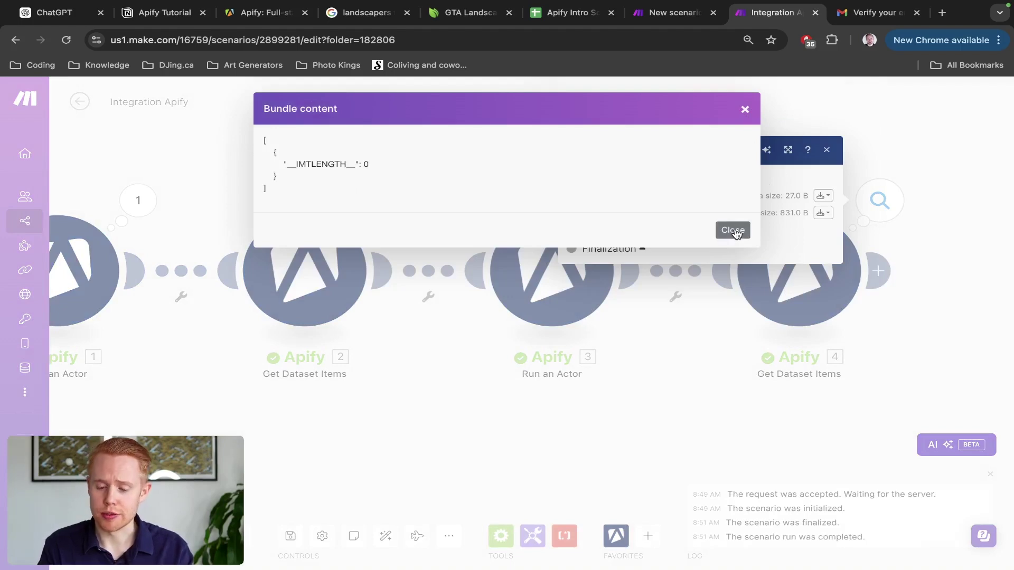
click(735, 231)
Step: View module 4's output bundle and select the first scraped website URL
click(822, 213)
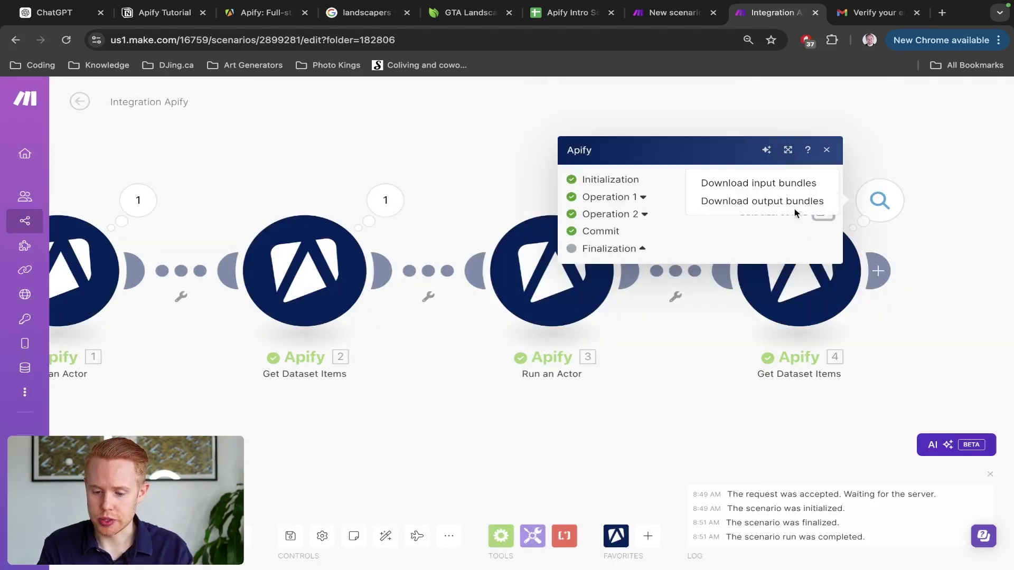
click(791, 204)
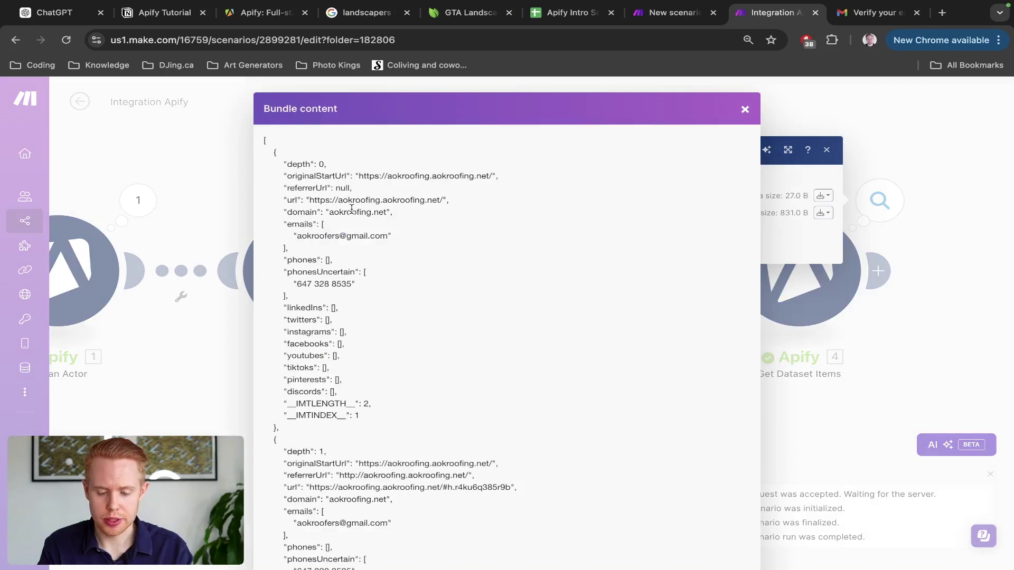
scroll(352, 208, down, 4)
scroll(351, 209, up, 4)
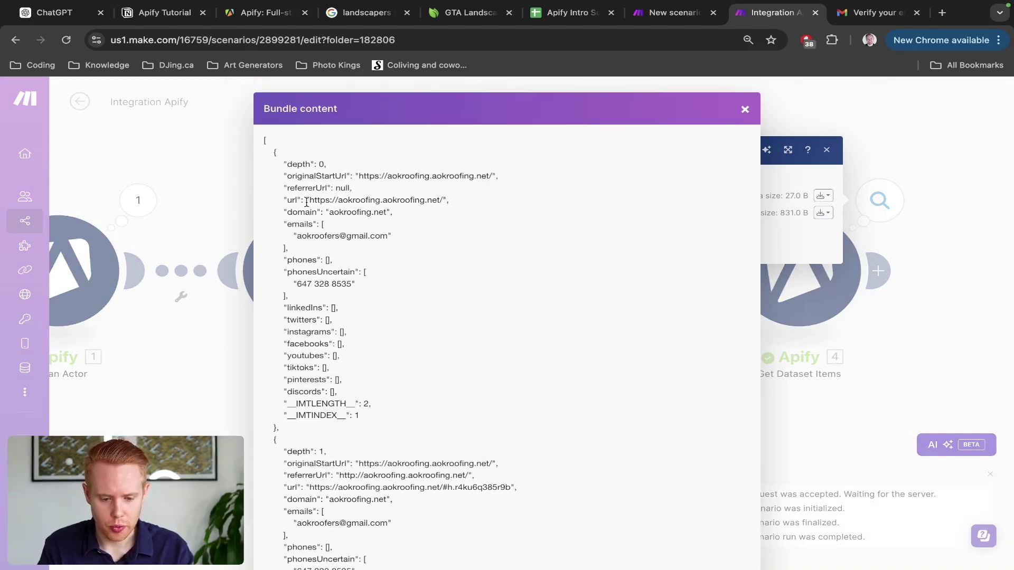
drag(309, 199, 441, 196)
key(ctrl+c)
key(ctrl+t)
key(ctrl+v)
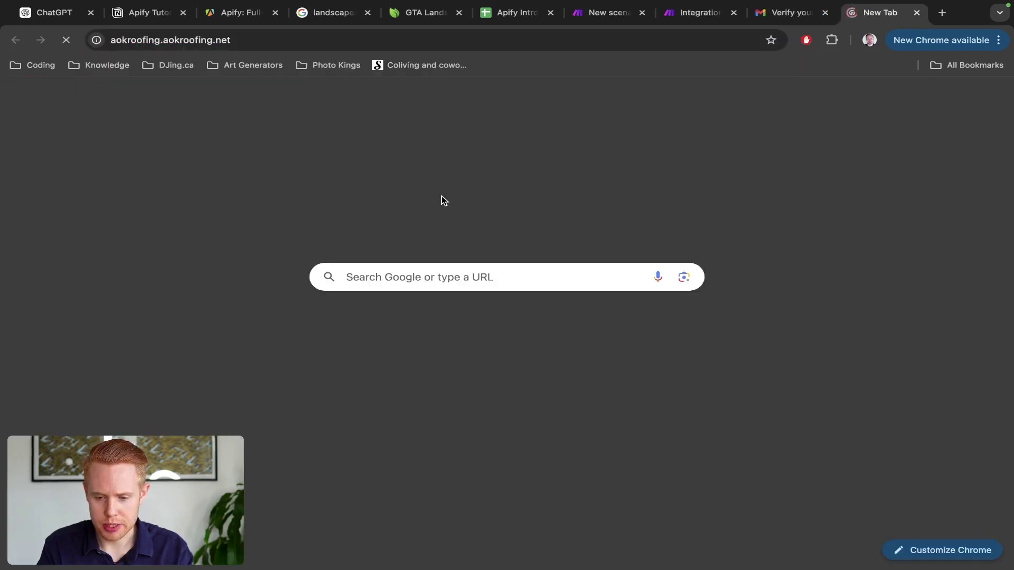
key(Return)
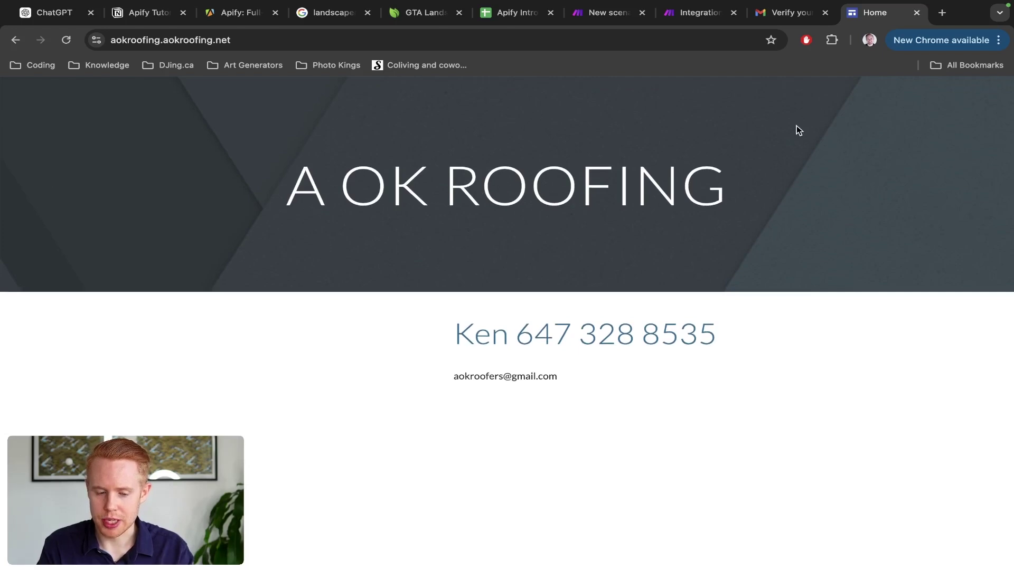
key(ctrl+w)
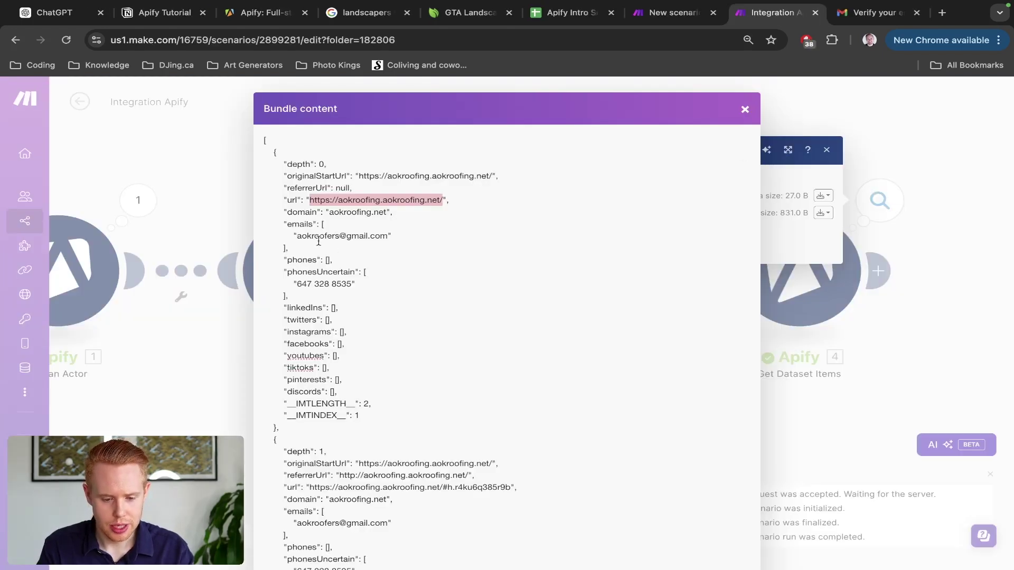
Step: Select the scraped email address and phone number and scroll through the output JSON
drag(299, 236, 382, 233)
drag(300, 285, 364, 283)
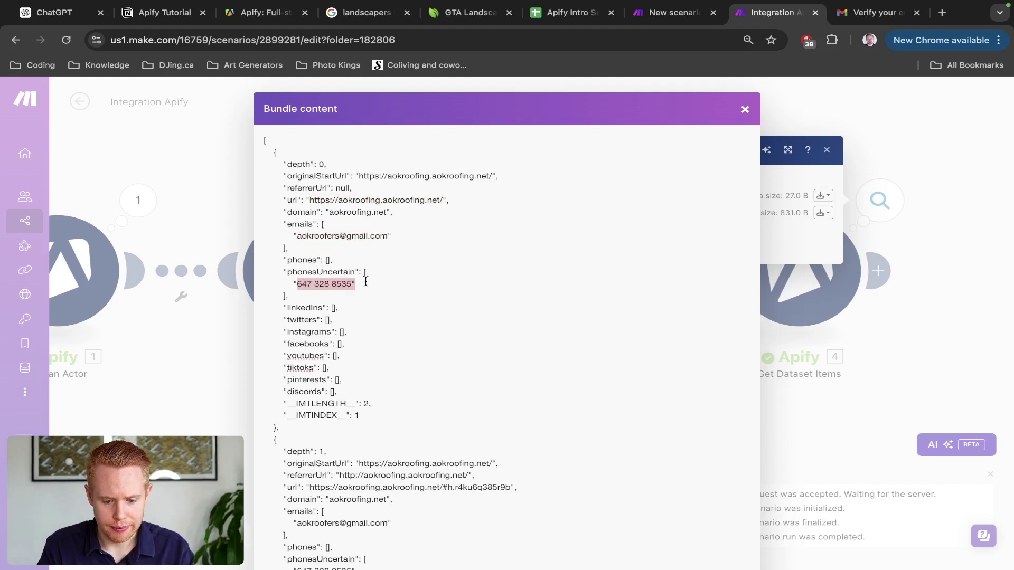
scroll(365, 282, down, 3)
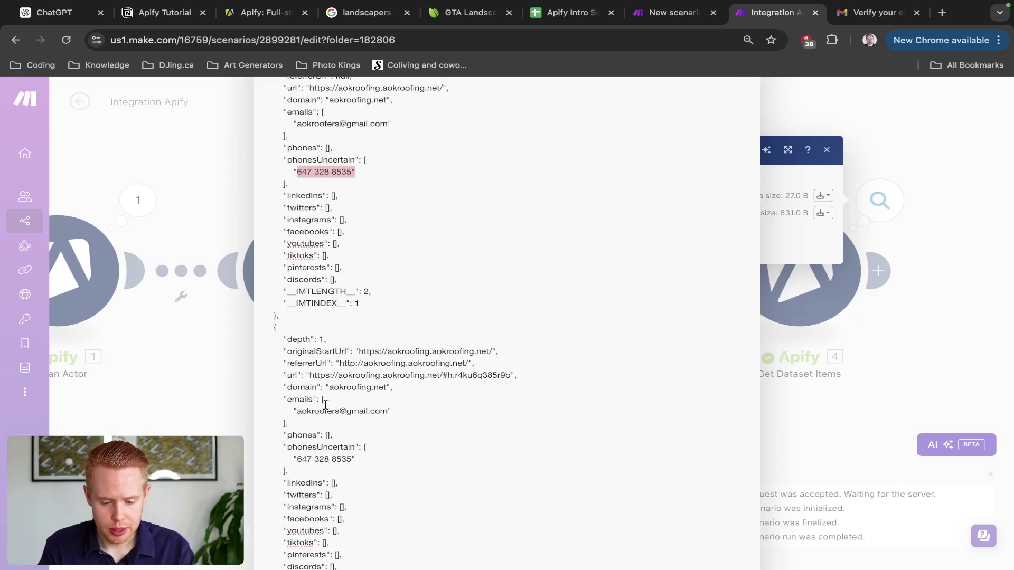
scroll(384, 440, down, 3)
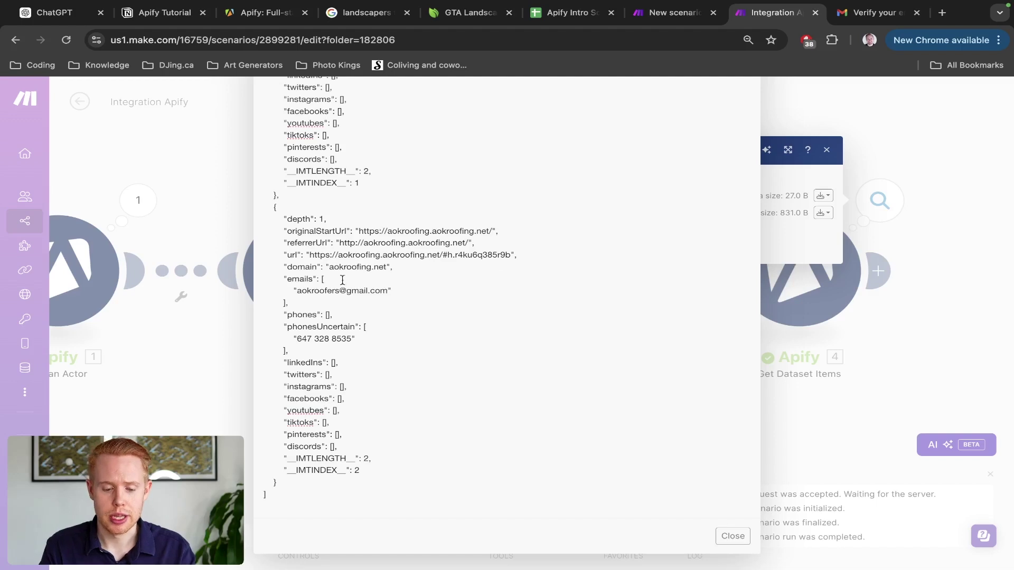
scroll(301, 398, up, 5)
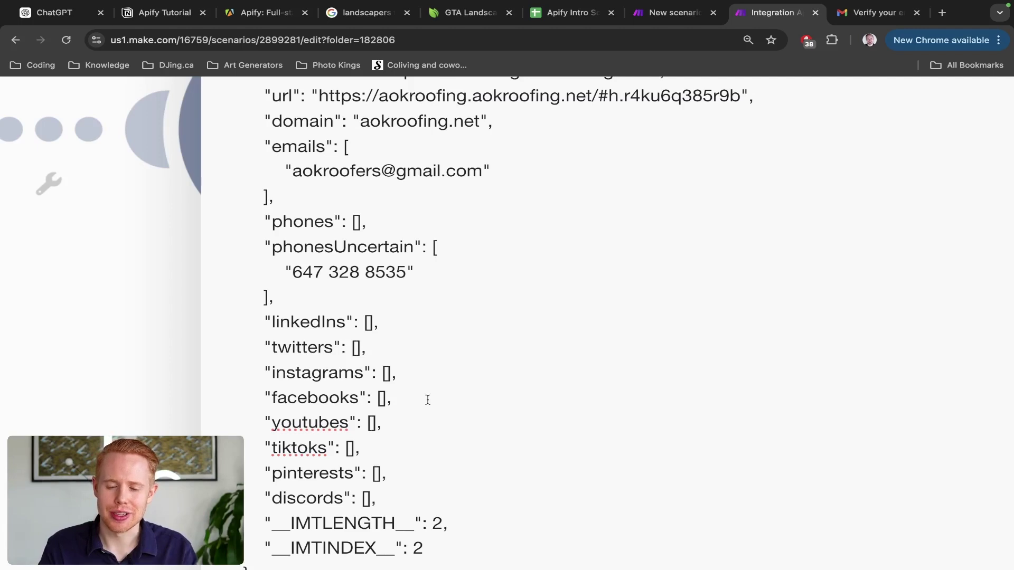
scroll(428, 400, down, 5)
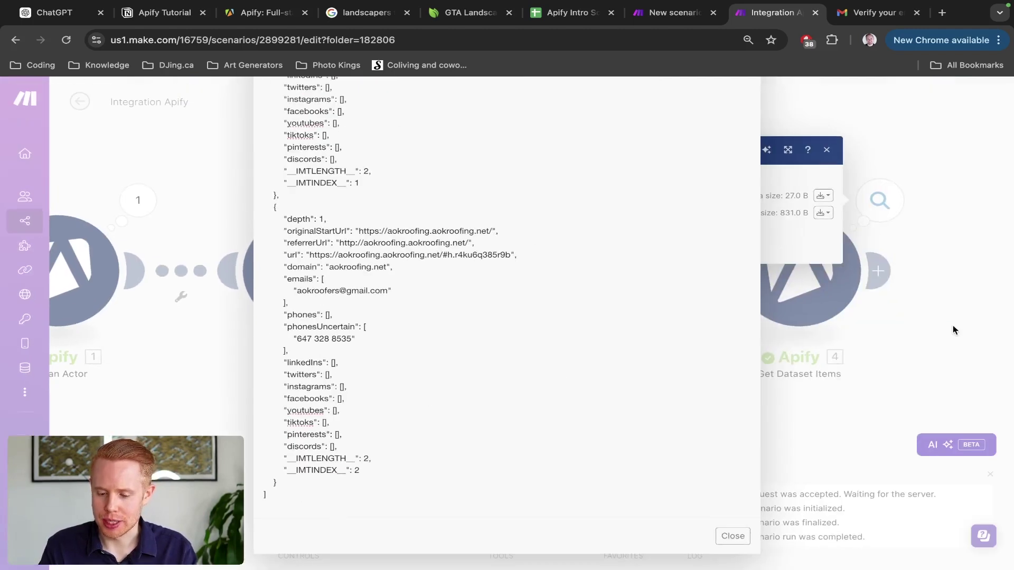
Step: Close the bundle views and open operation 3's bundle from Get Dataset Items' run details
click(952, 326)
click(952, 326)
drag(953, 325, 690, 300)
click(616, 171)
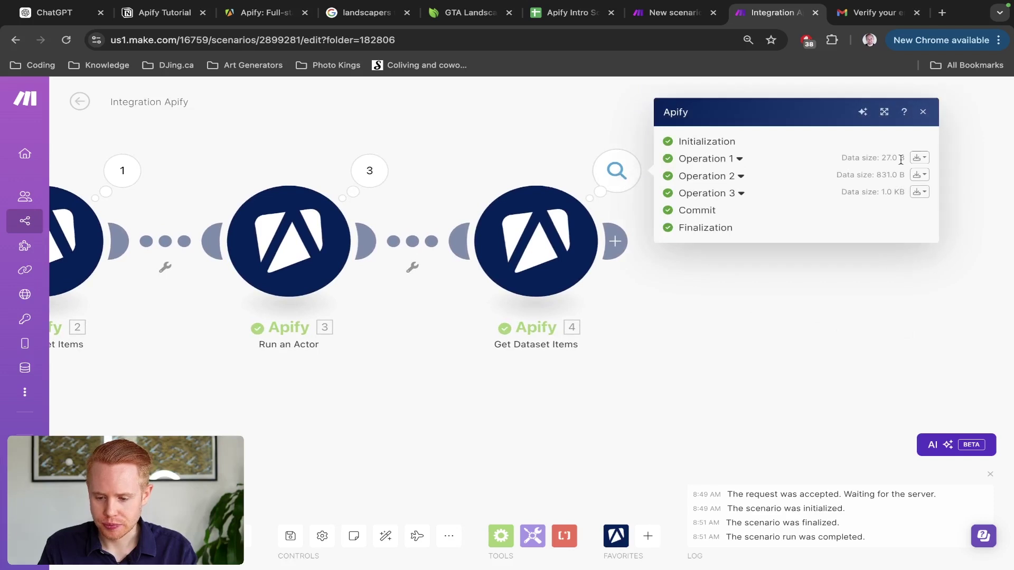
click(919, 158)
click(891, 196)
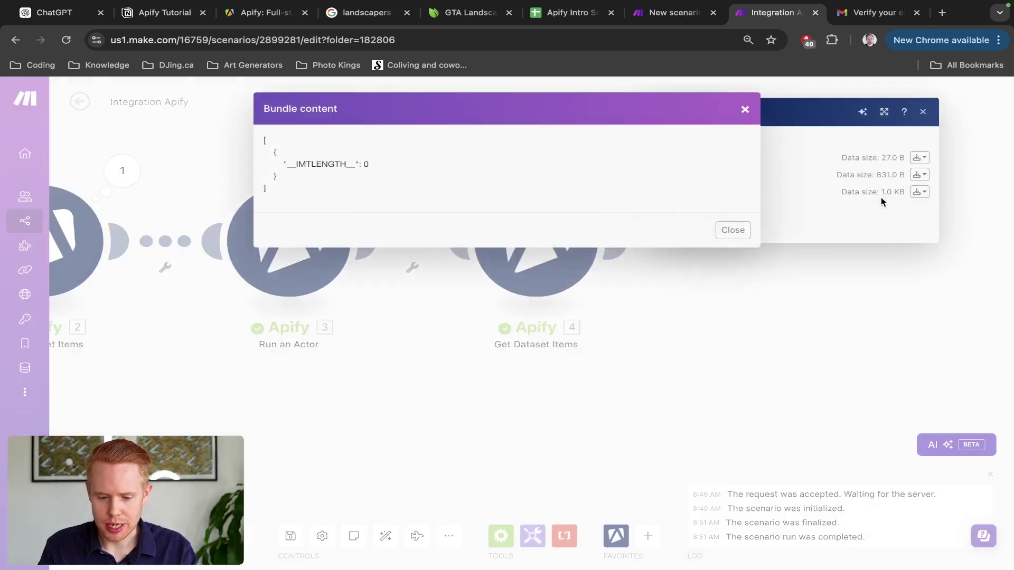
Step: Add an Array aggregator sourced from Get Dataset Items [4] with Select All fields ticked
click(733, 230)
click(749, 279)
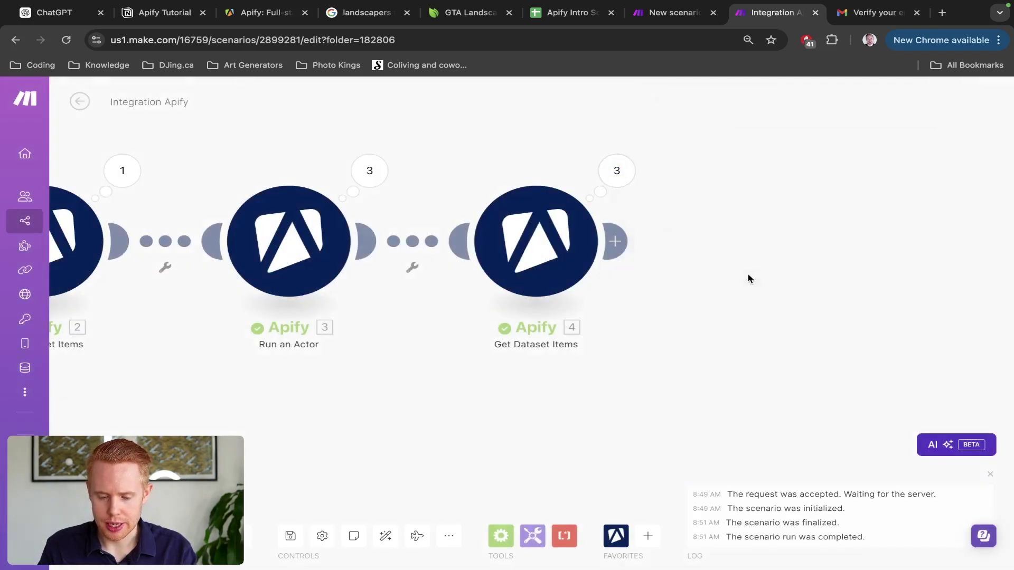
click(614, 241)
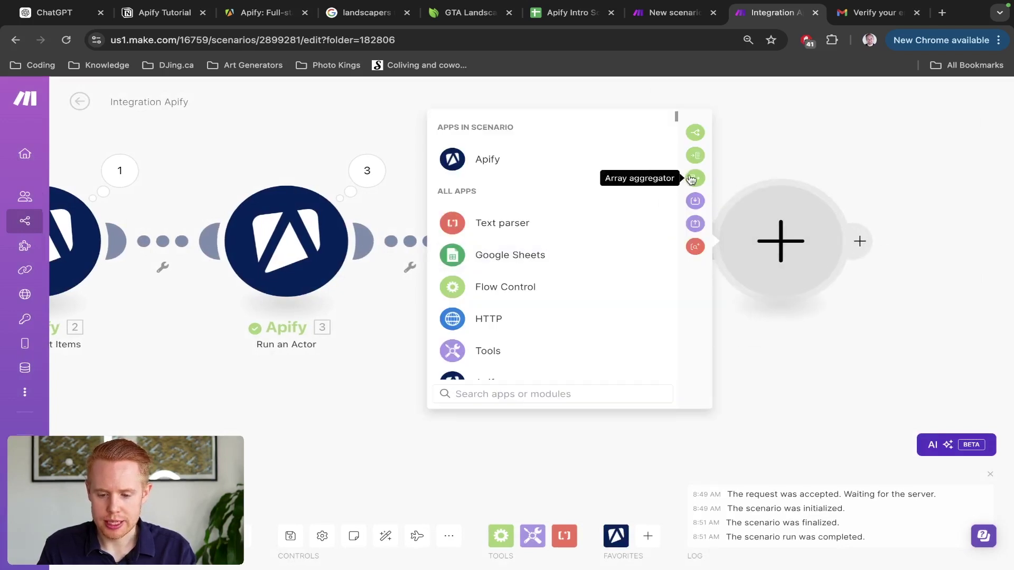
click(693, 180)
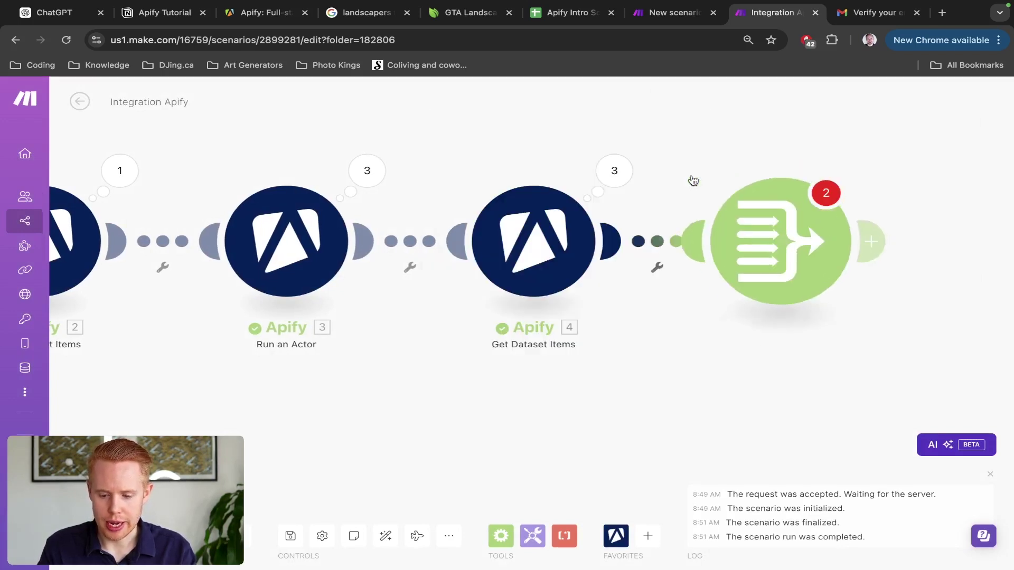
click(546, 154)
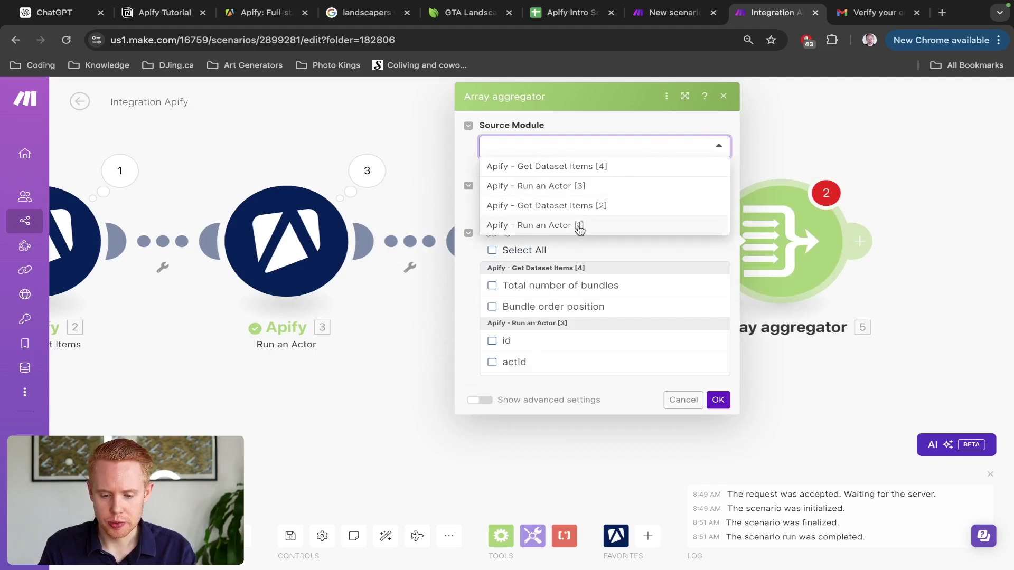
click(580, 173)
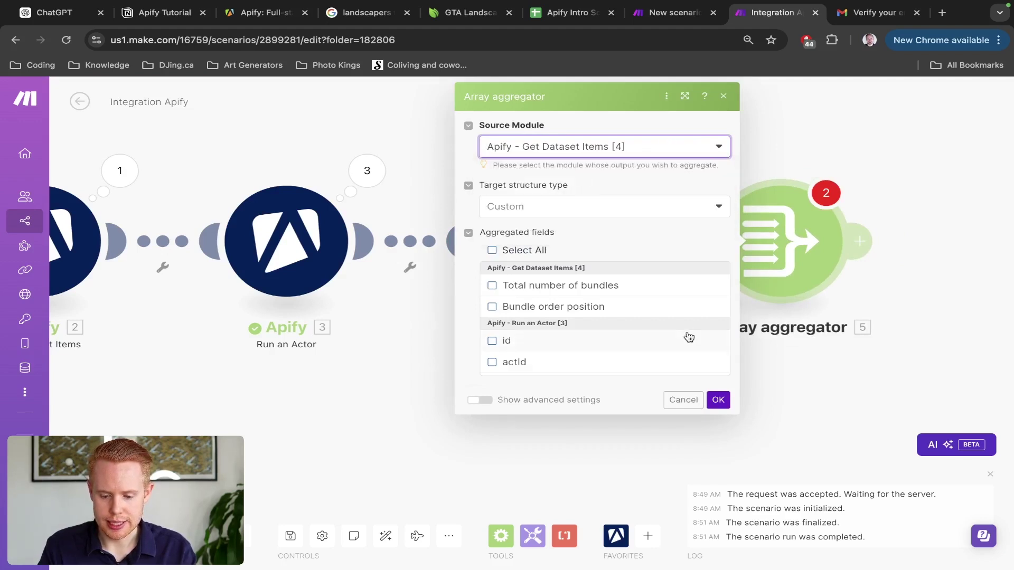
click(492, 250)
Step: Confirm the aggregator, view the roofing site's Cedar Roofing page, then close the verification email tab
click(719, 400)
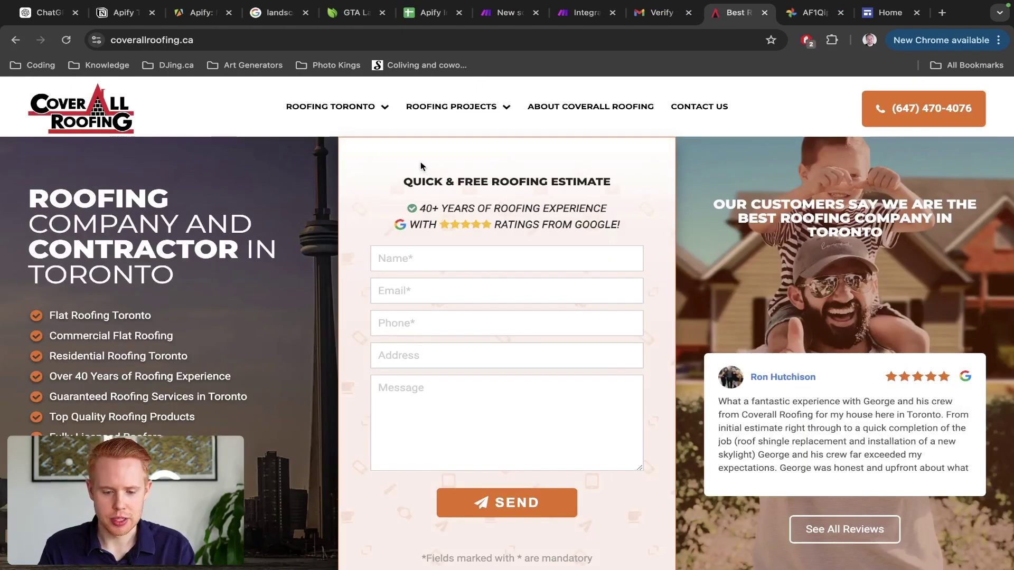
mouse_move(330, 106)
click(332, 230)
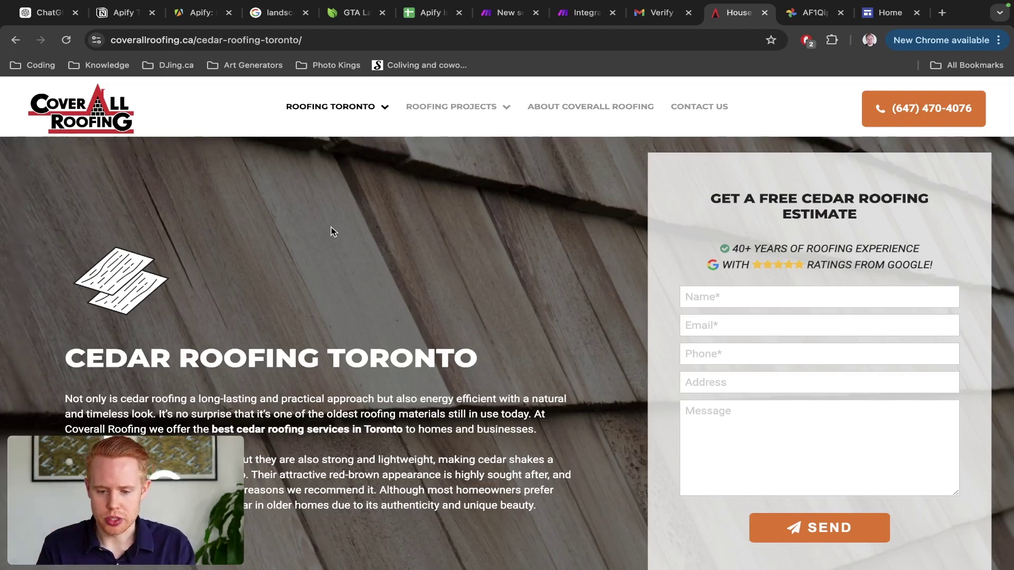
key(ctrl+shift+Tab)
key(super+w)
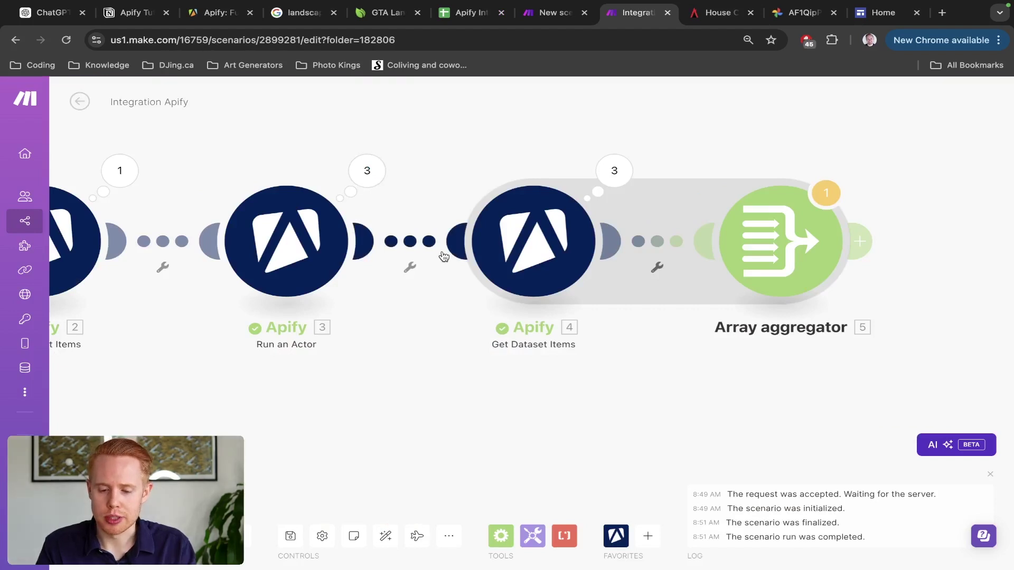
Step: Move the Apify Intro Scraper spreadsheet tab right beside the Make scenario tab
drag(464, 12, 616, 18)
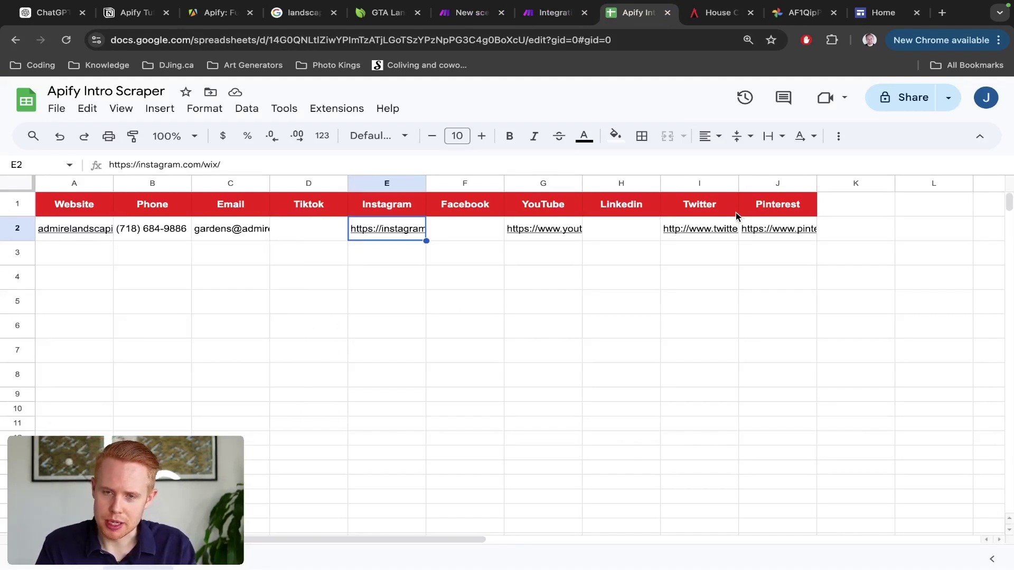
Step: Flip between the Make scenario and the Apify Intro Scraper sheet, ending back on Make
key(ctrl+shift+Tab)
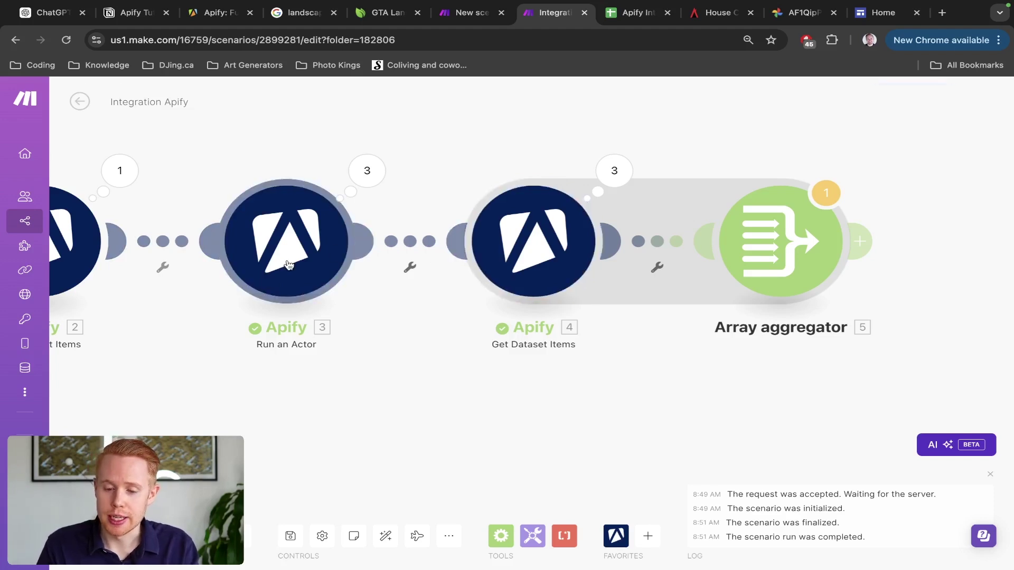
key(ctrl+Tab)
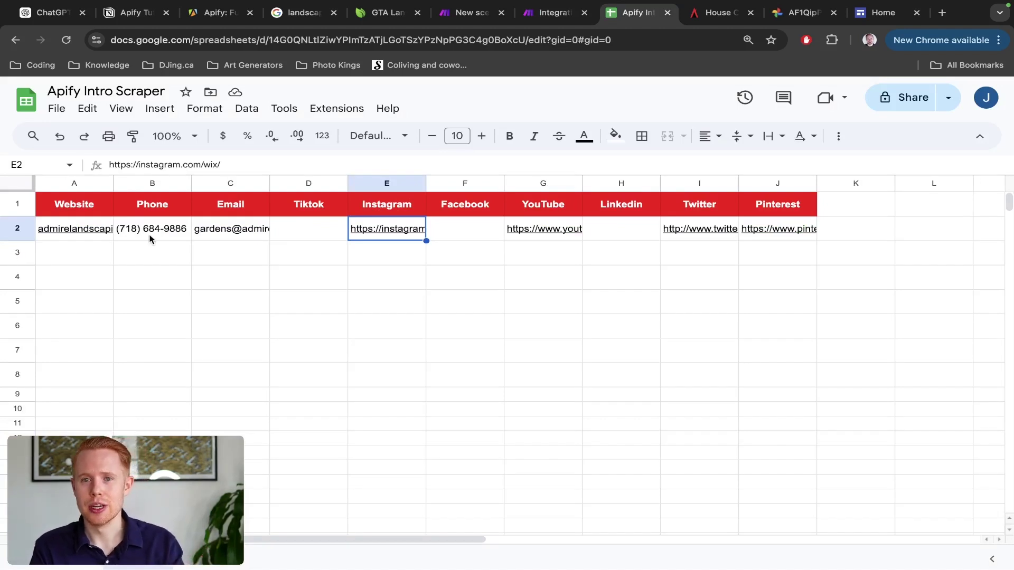
key(ctrl+shift+Tab)
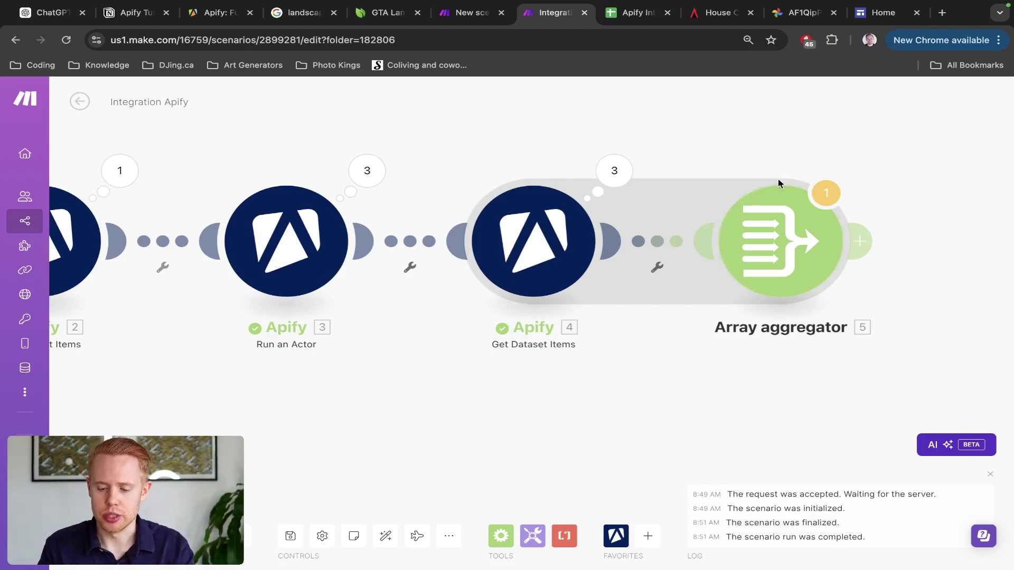
Step: Reopen Array aggregator module 5, keep all Get Dataset Items fields selected, and confirm
click(777, 253)
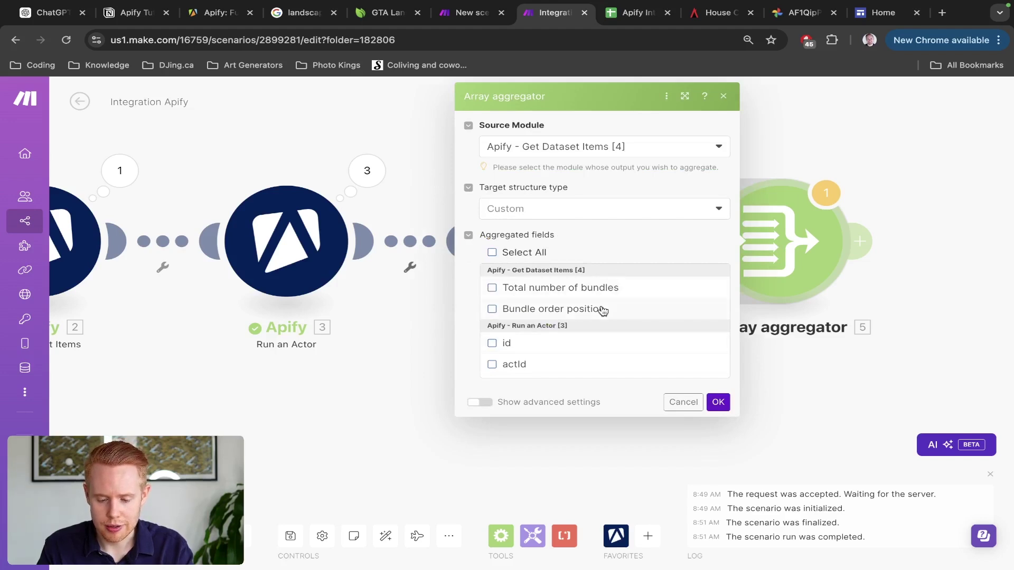
scroll(600, 310, down, 10)
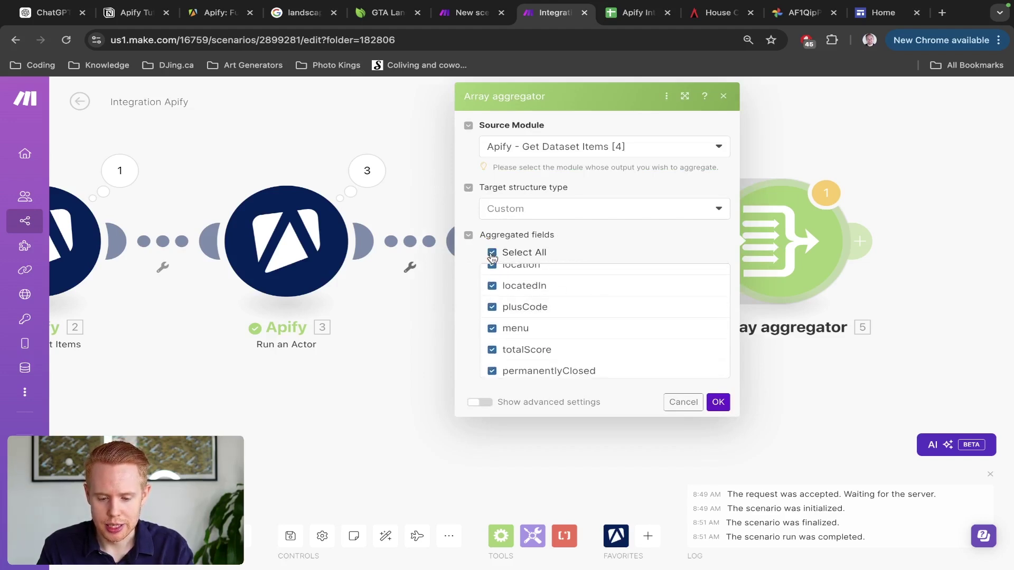
click(717, 402)
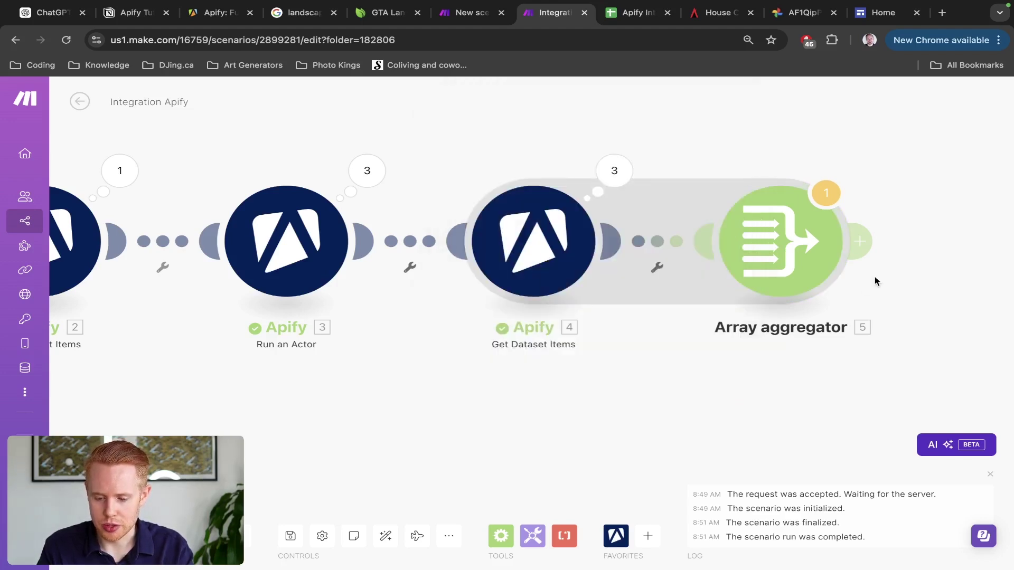
drag(874, 280, 706, 274)
Step: Add a Google Sheets Add a Row module after the Array aggregator
click(703, 244)
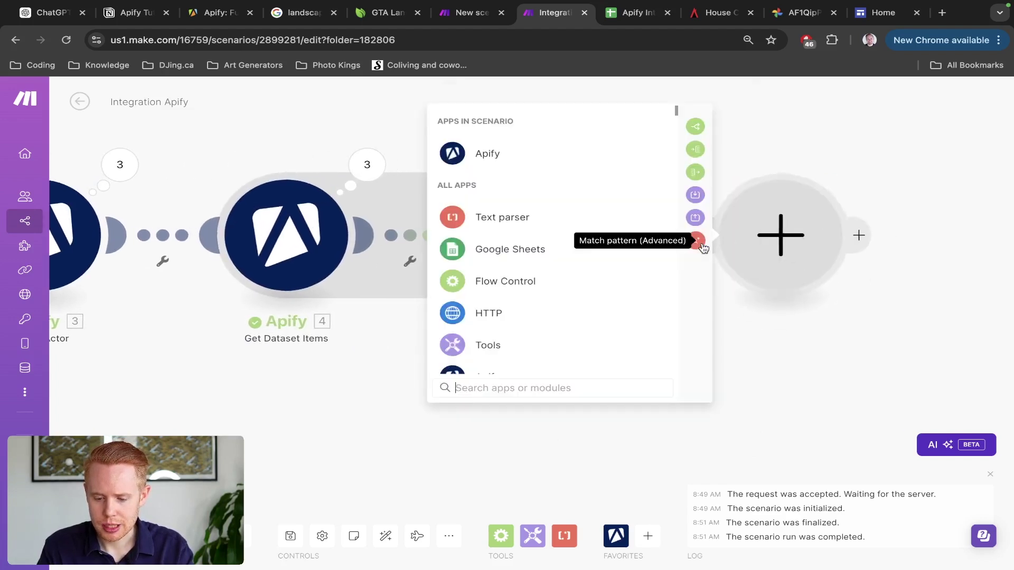
click(510, 250)
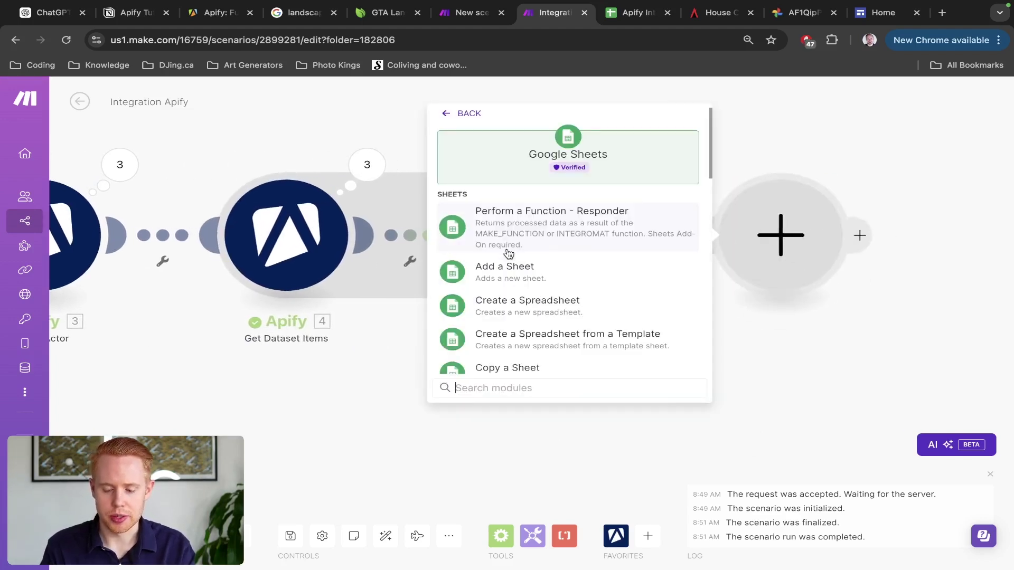
text(row)
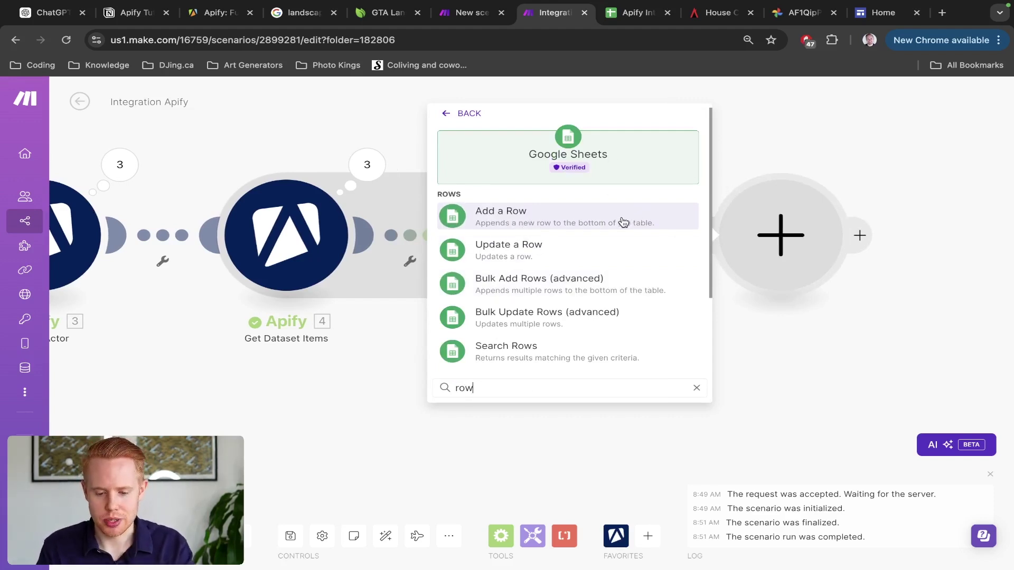
click(623, 222)
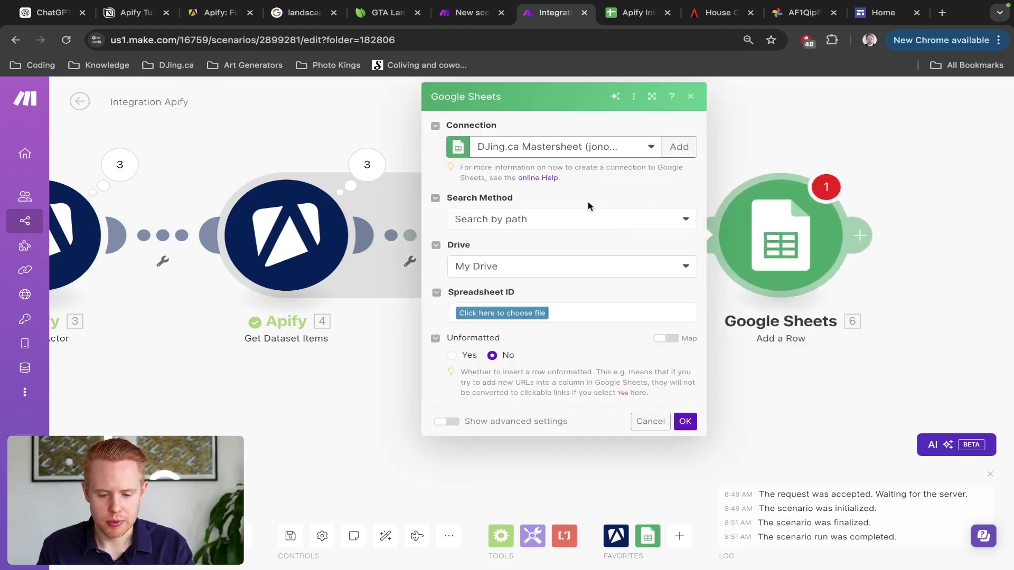
Step: Pick the Google account connection and set Search Method to 'Select from all'
click(598, 150)
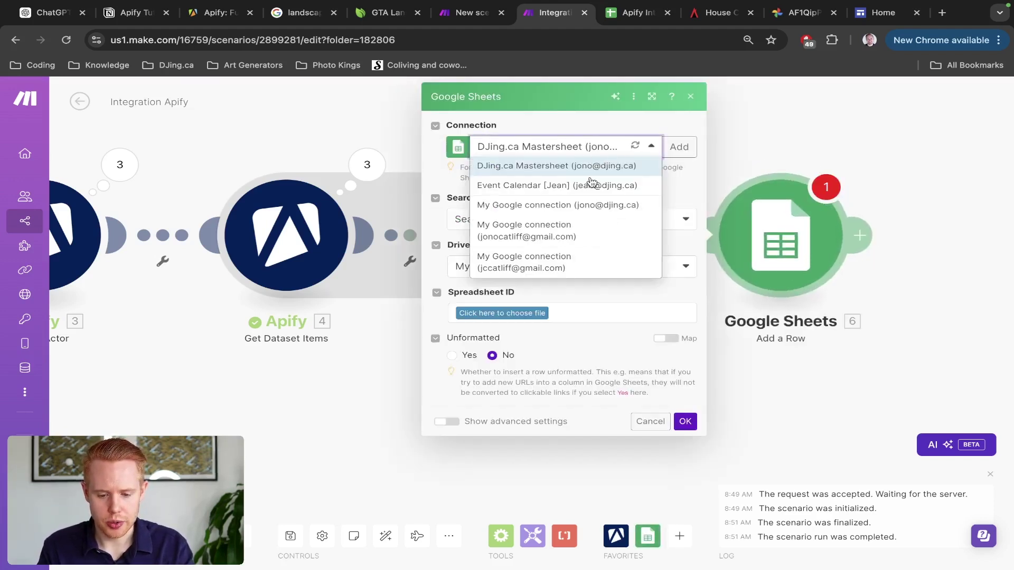
click(553, 268)
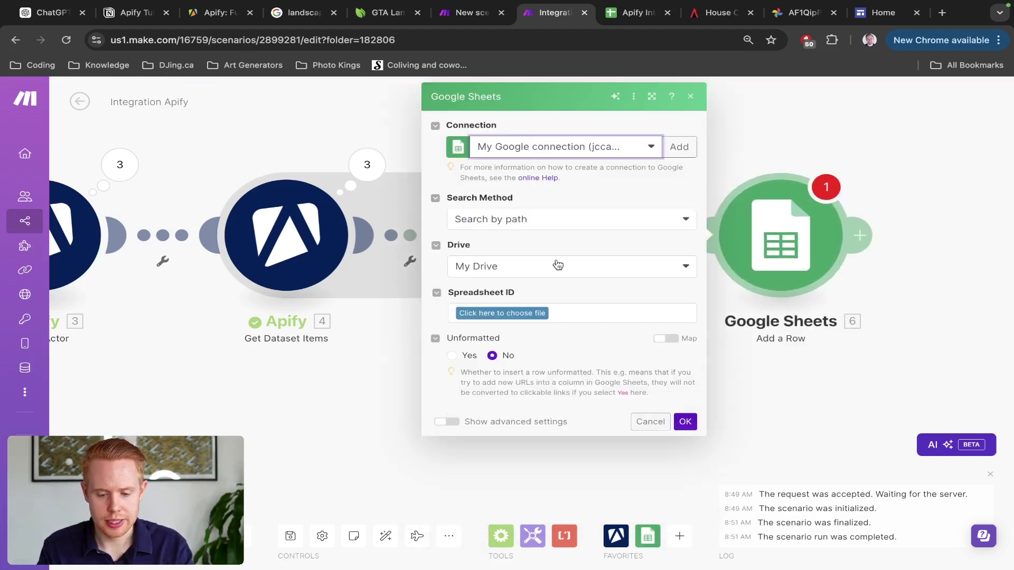
click(495, 219)
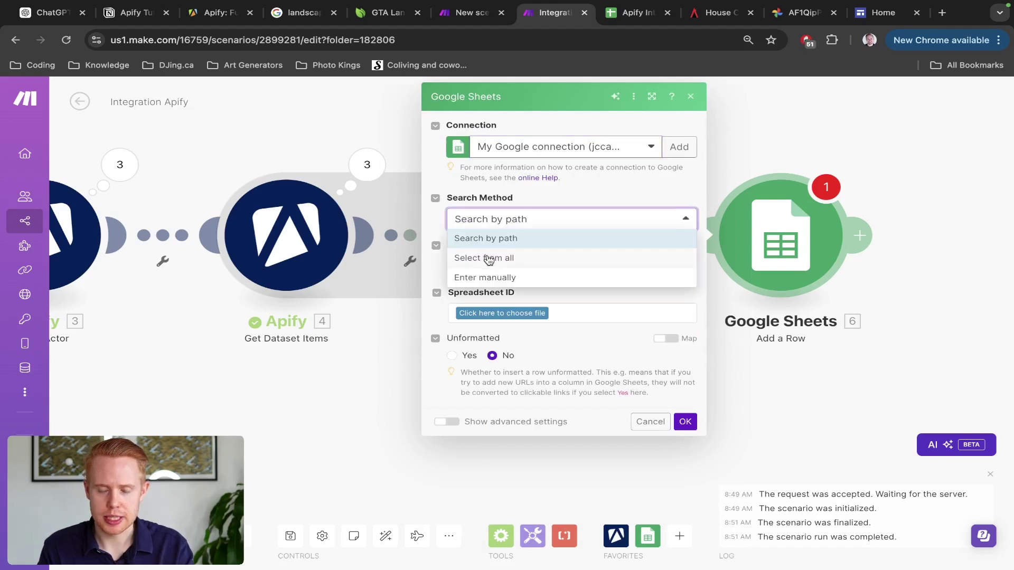
click(488, 259)
key(ctrl+Tab)
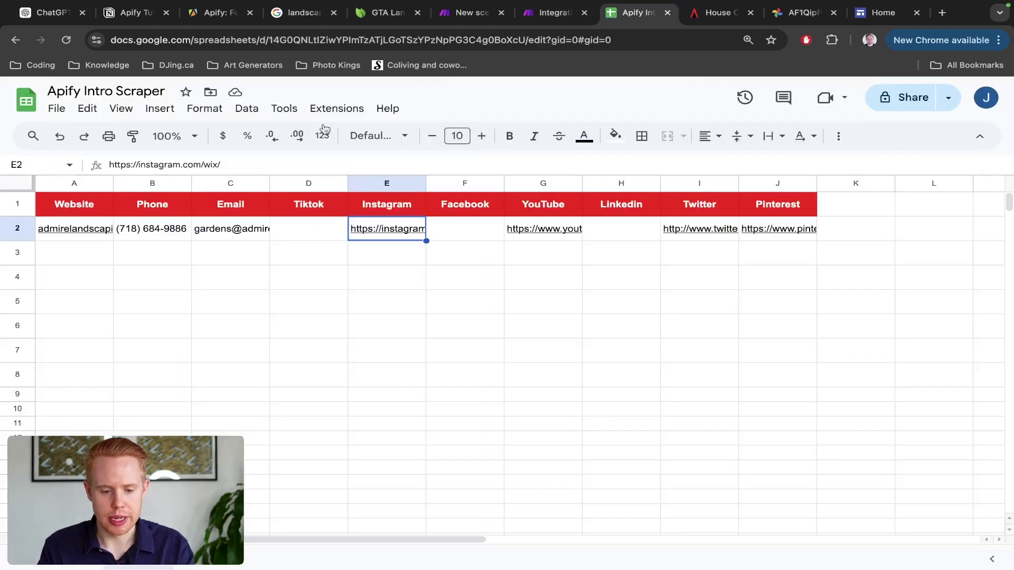
Step: Copy the spreadsheet ID from the Google Sheets web address into Make's Spreadsheet ID field
double_click(486, 40)
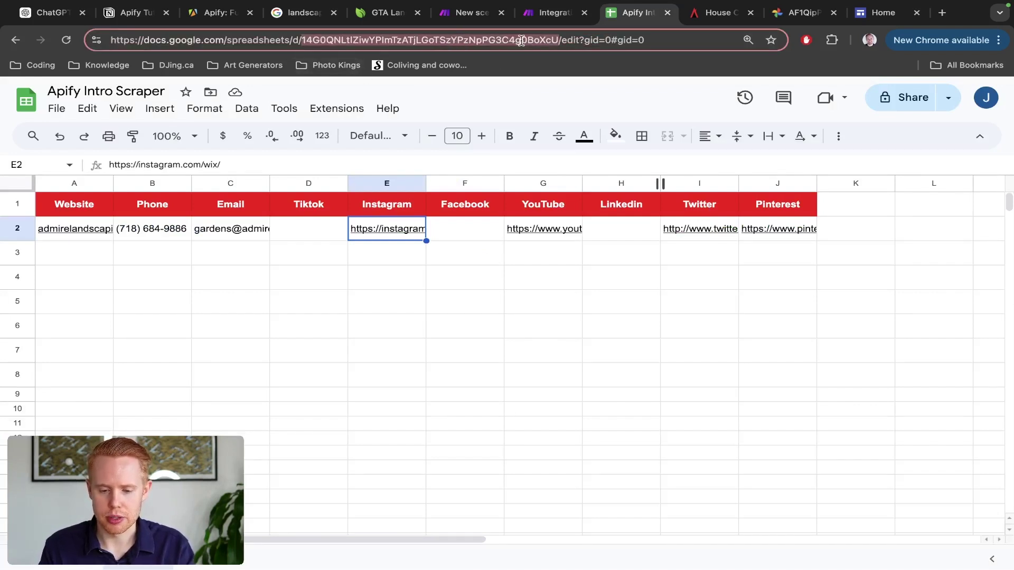
key(super+c)
key(ctrl+shift+Tab)
click(541, 259)
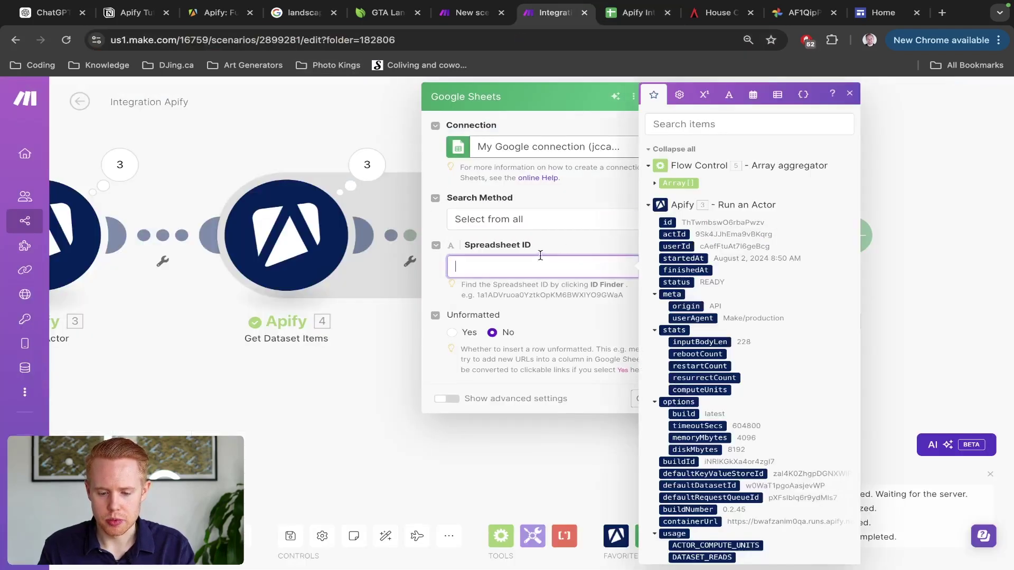
Step: Paste the spreadsheet ID and choose Sheet1, checking the sheet name in the spreadsheet
key(super+v)
click(573, 243)
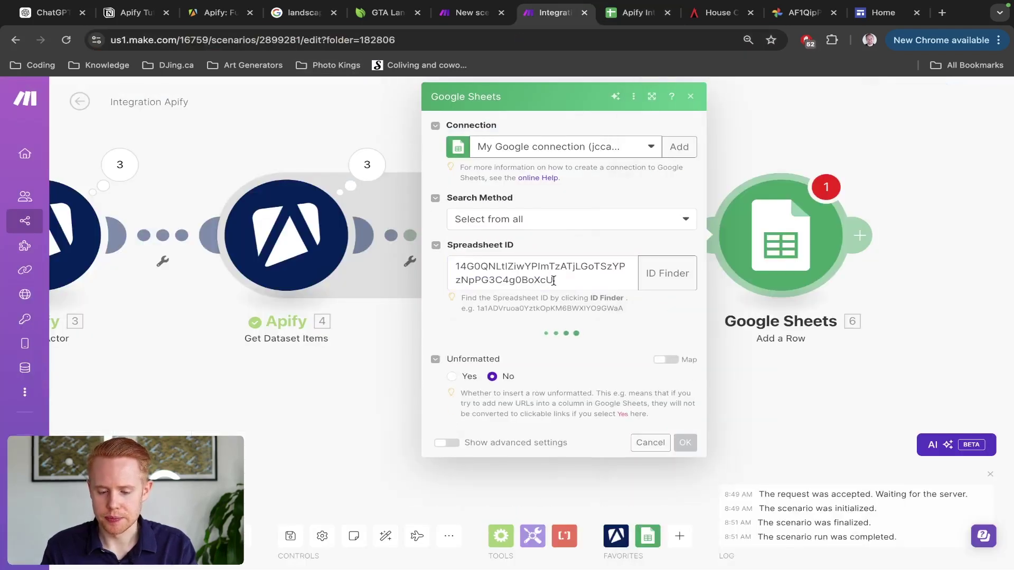
click(506, 350)
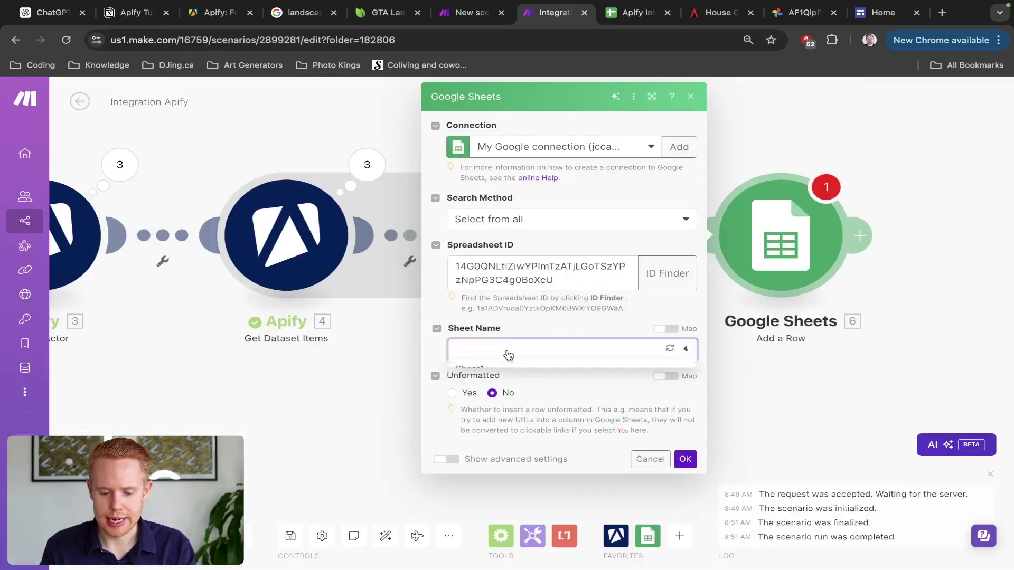
click(469, 370)
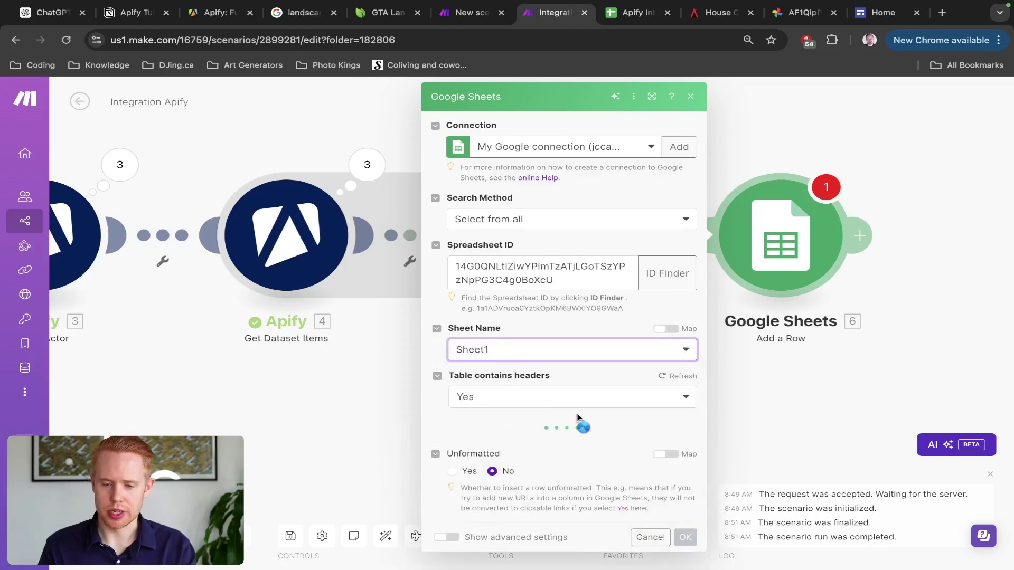
key(ctrl+Tab)
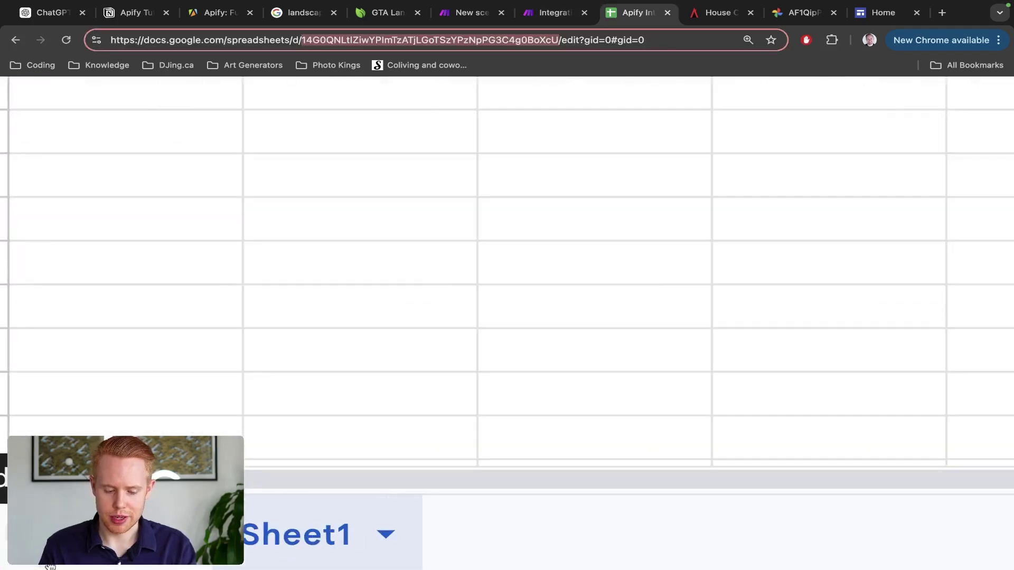
scroll(50, 566, left, 2)
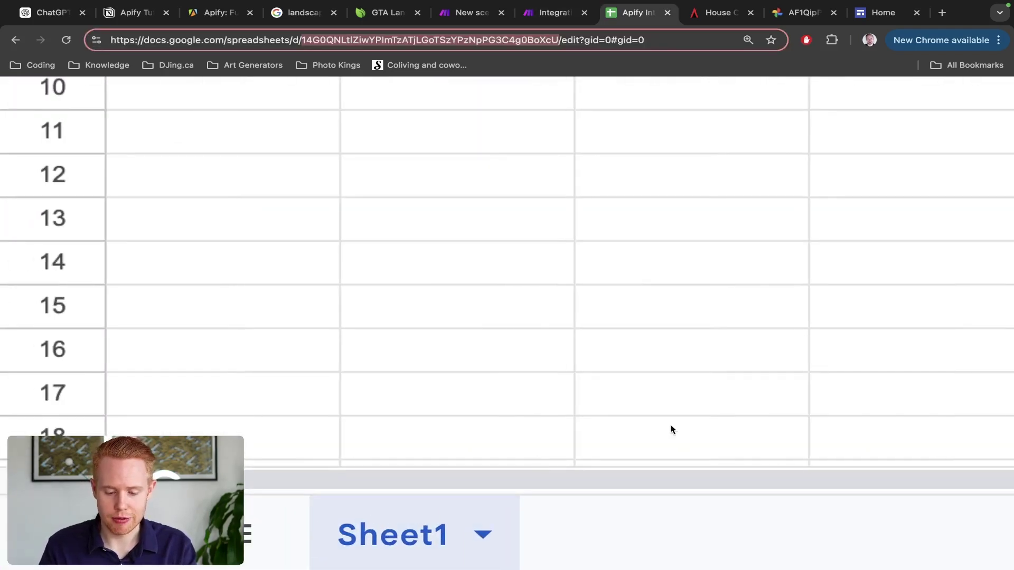
scroll(483, 512, down, 5)
key(ctrl+shift+Tab)
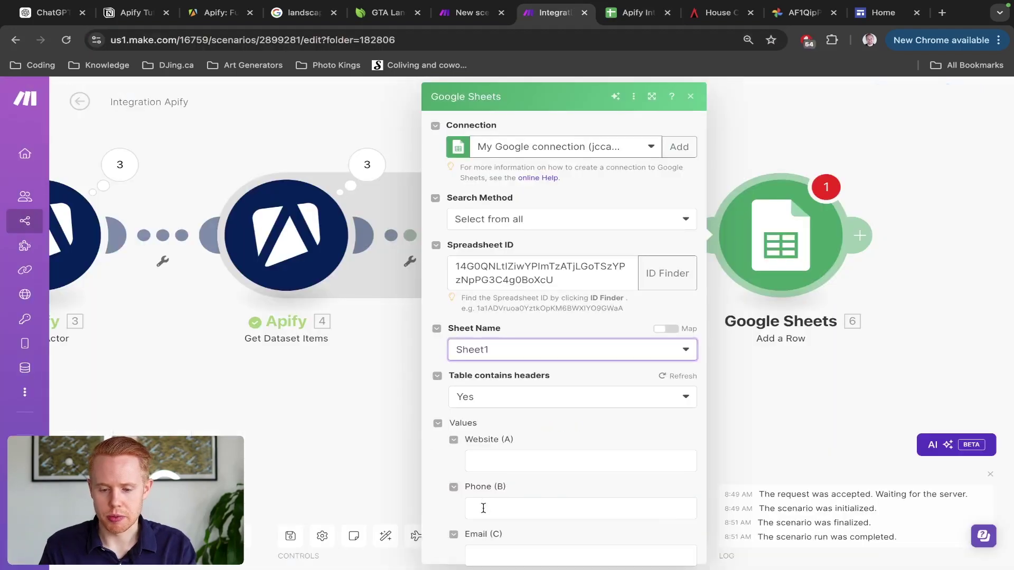
scroll(526, 422, down, 3)
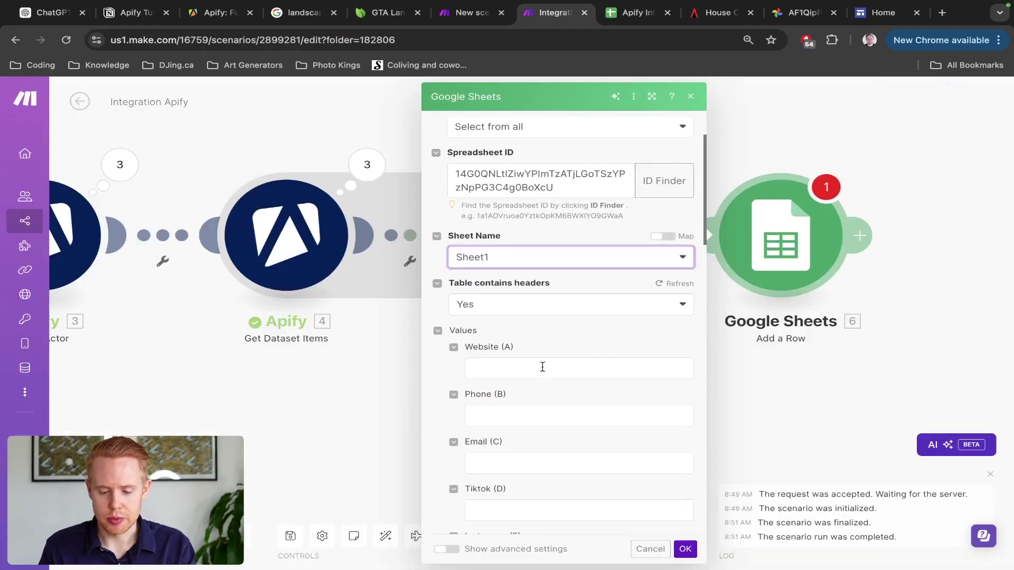
Step: Browse the aggregated Array data items available for the Website (A) column
click(542, 367)
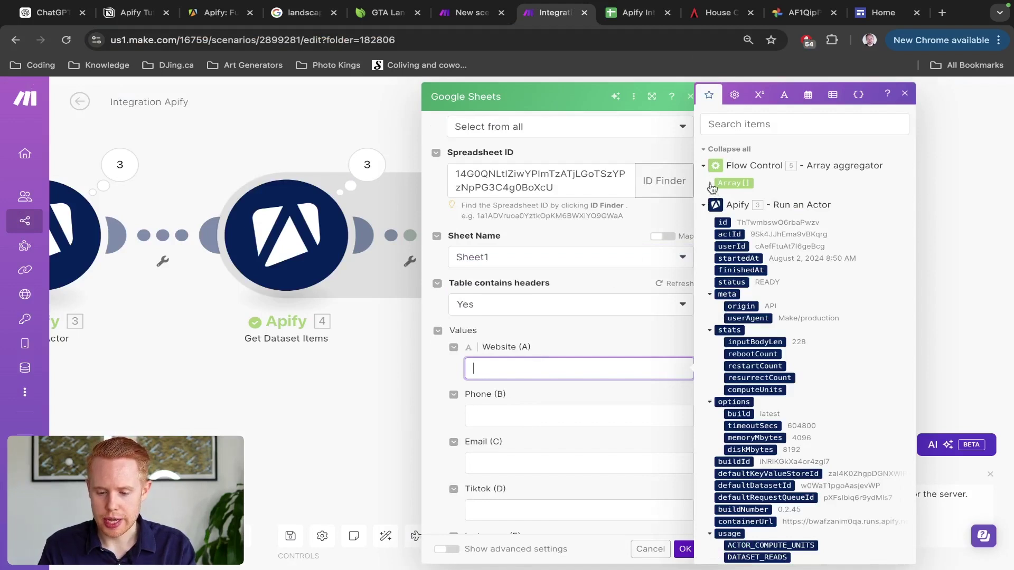
click(711, 185)
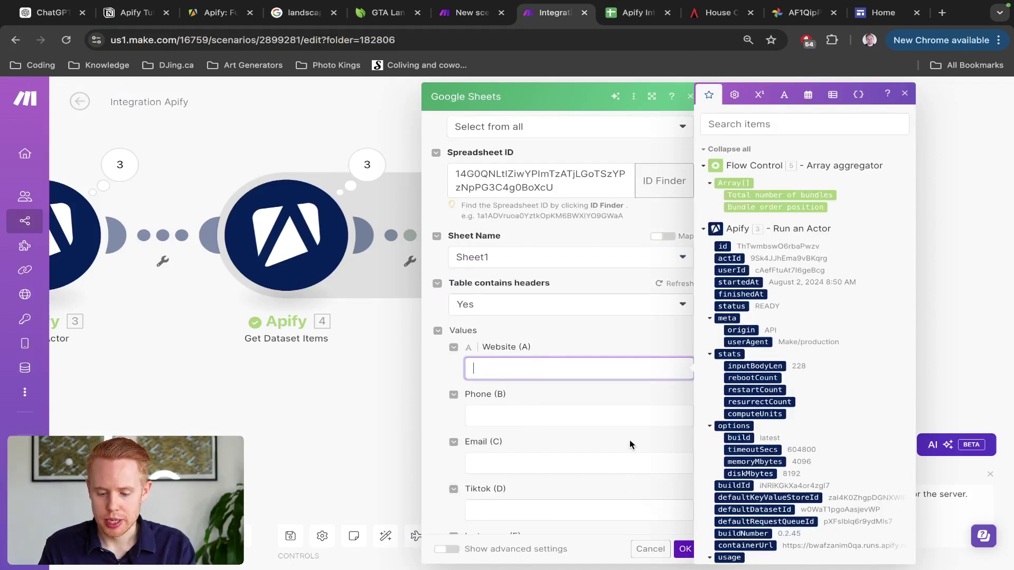
click(628, 447)
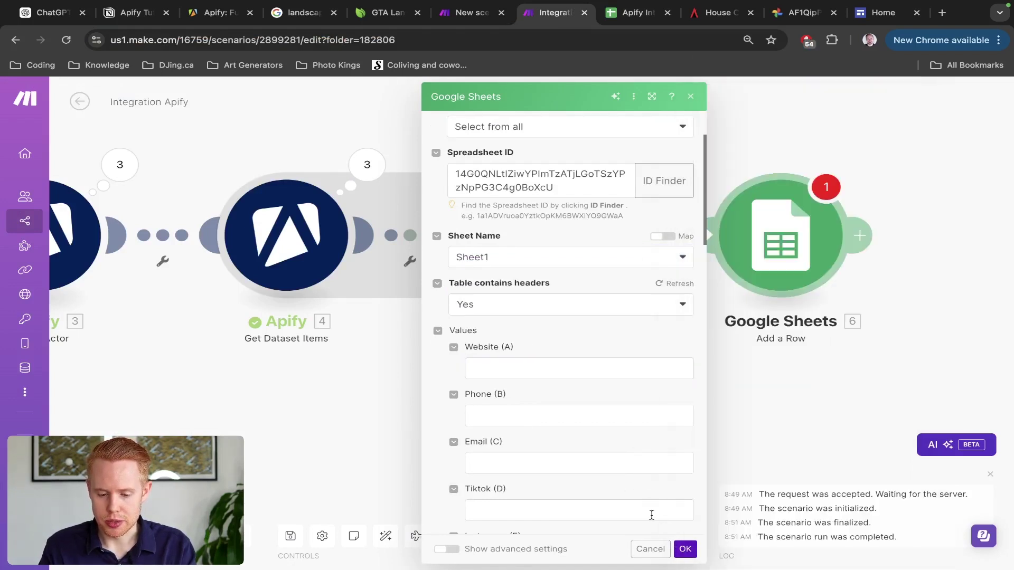
click(684, 548)
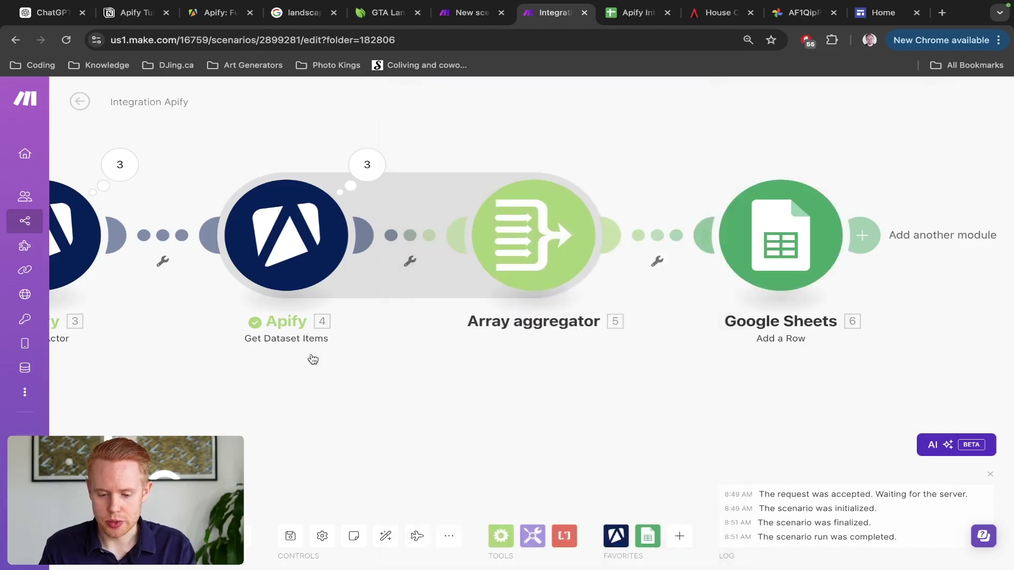
click(781, 235)
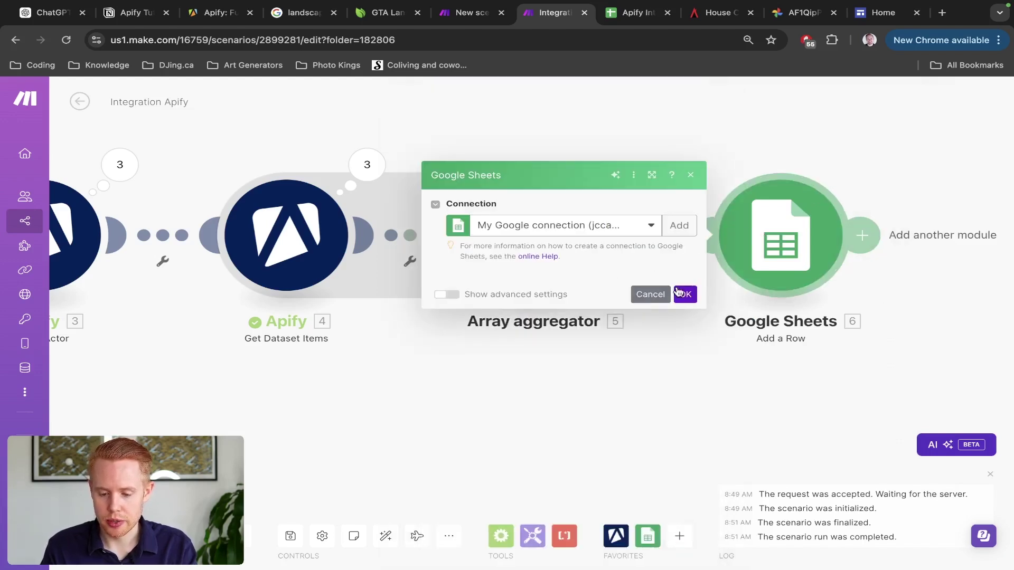
click(491, 465)
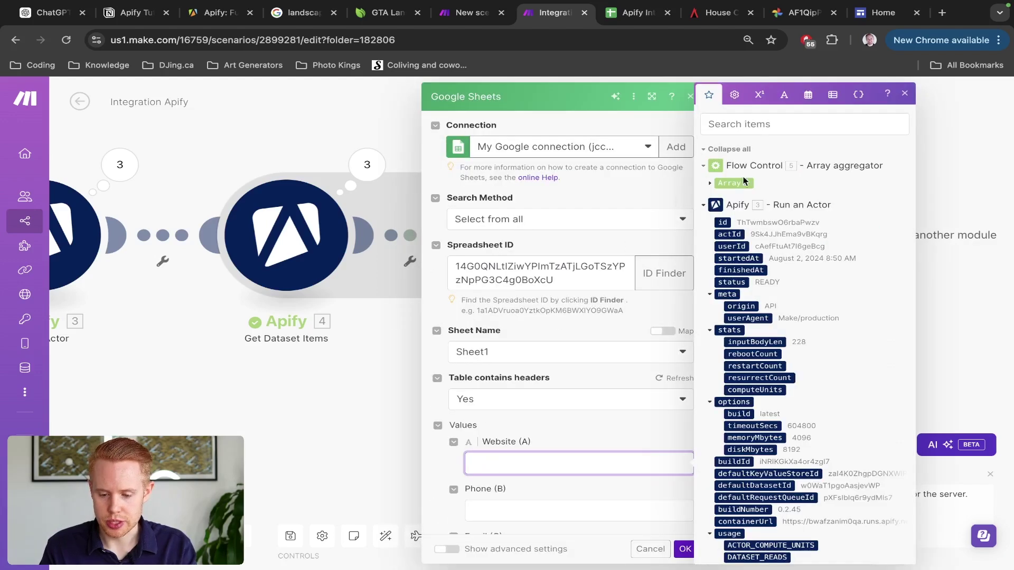
click(710, 184)
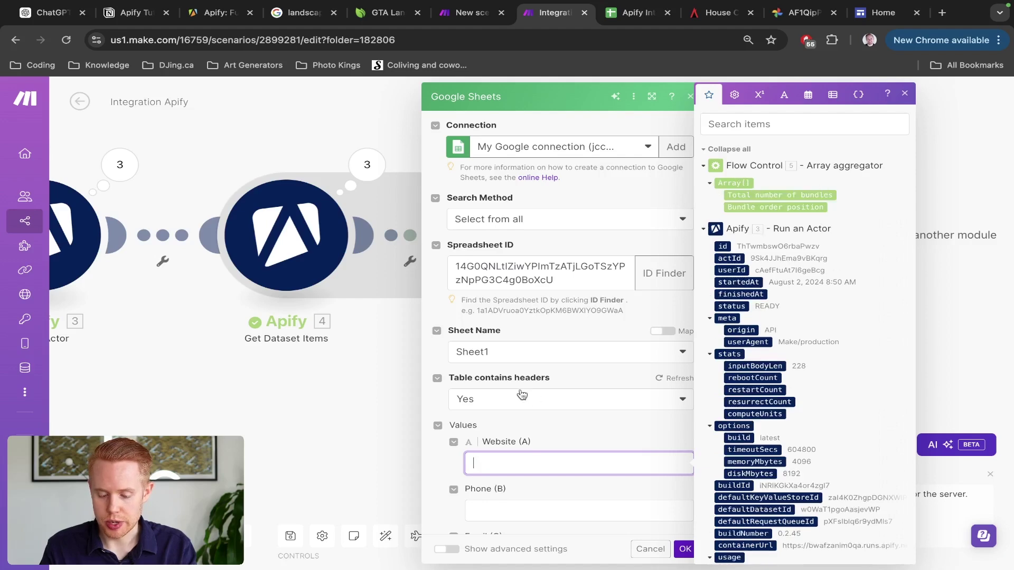
click(541, 419)
Step: Run the scenario once and inspect the Array aggregator's Reliable Roofers Toronto output bundle
click(650, 548)
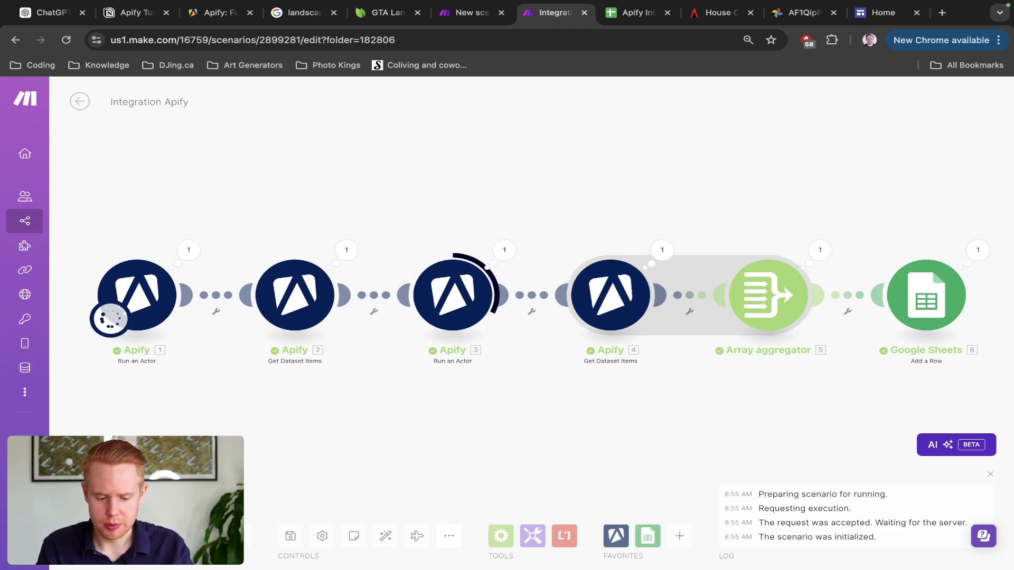
drag(525, 464, 248, 430)
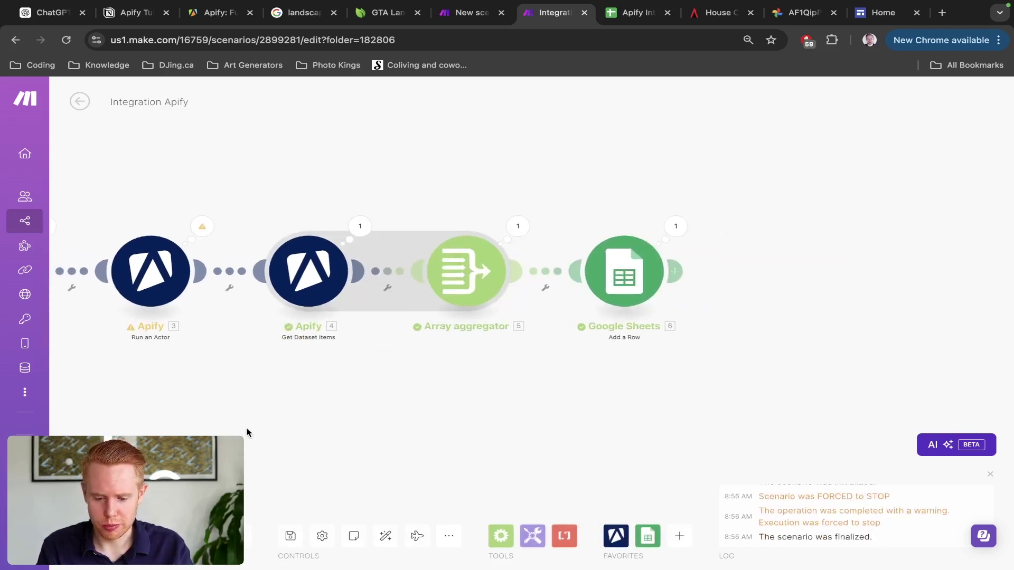
click(529, 240)
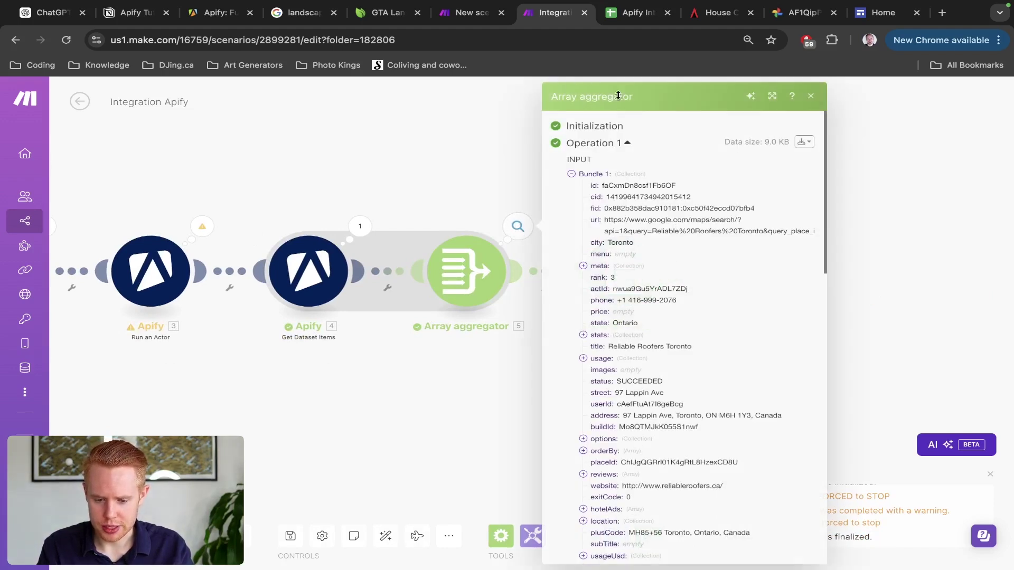
Step: Map the aggregated website value into the Website (A) column
click(437, 156)
click(628, 271)
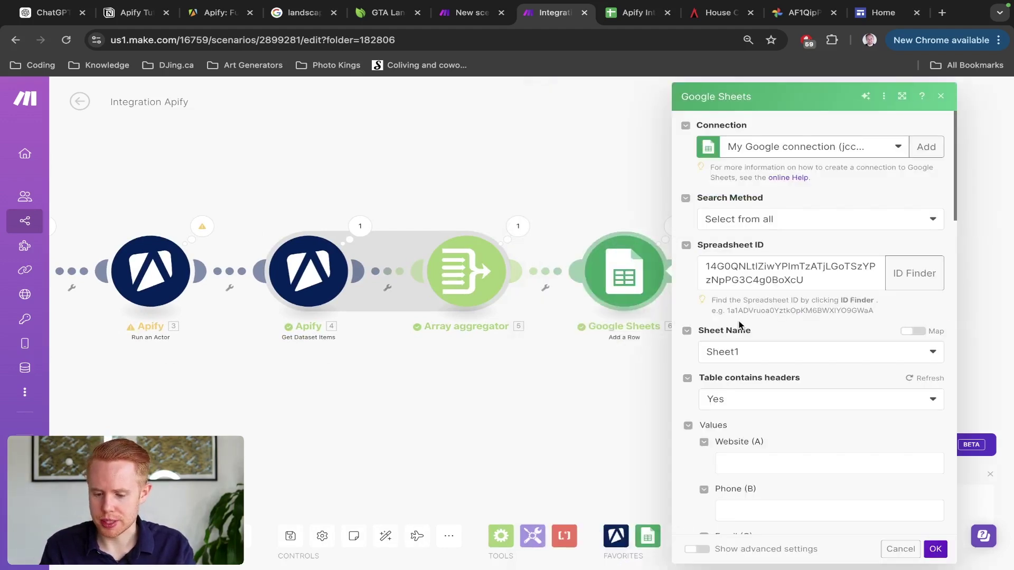
scroll(747, 356, down, 2)
click(740, 397)
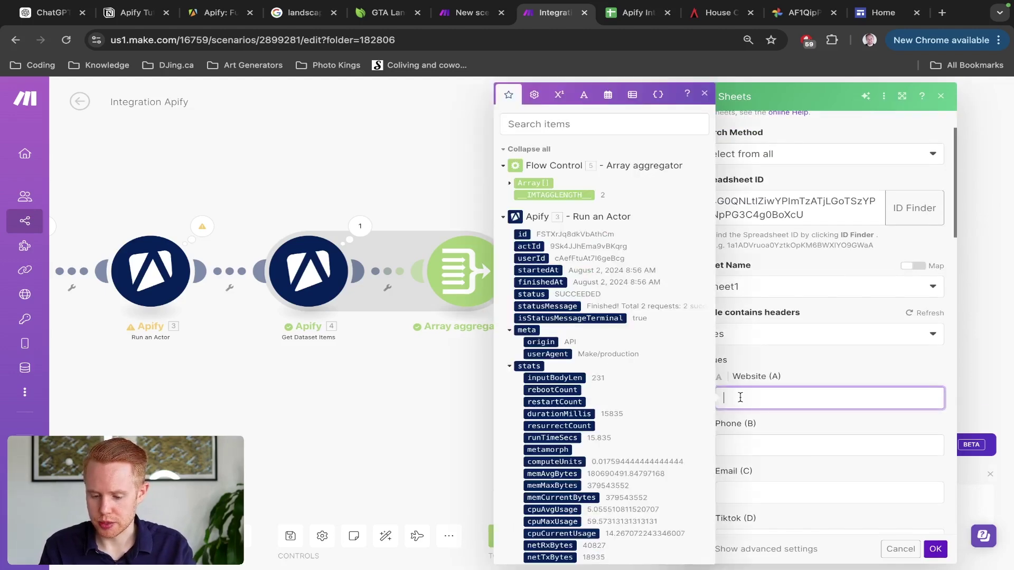
click(510, 185)
click(567, 132)
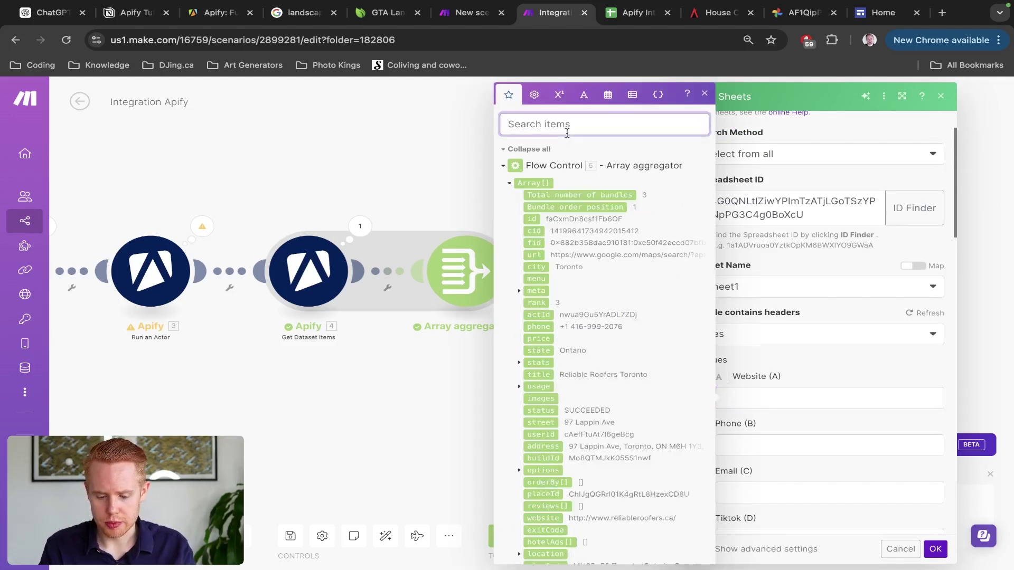
text(domain)
key(ctrl+a)
text(website)
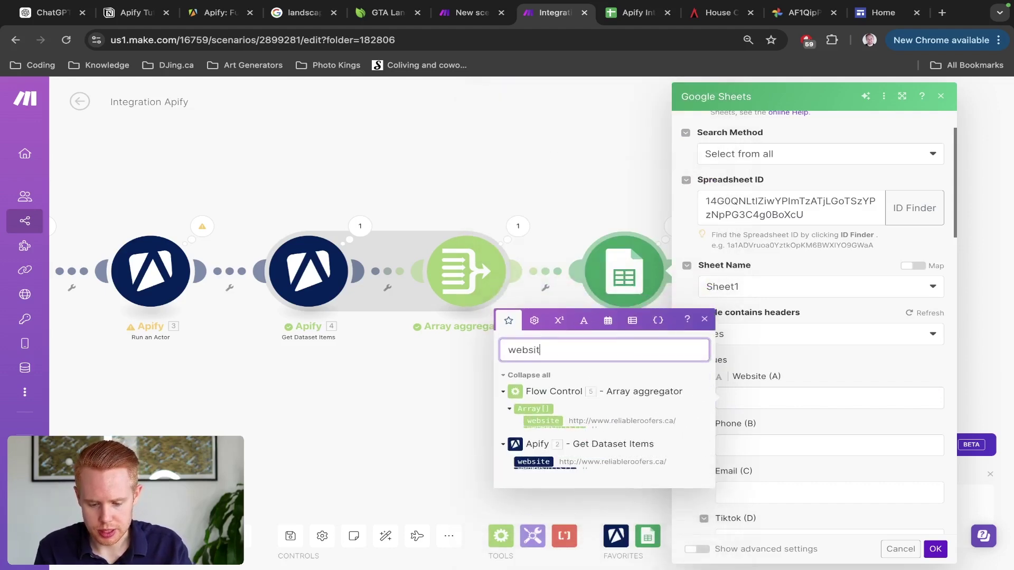
click(530, 423)
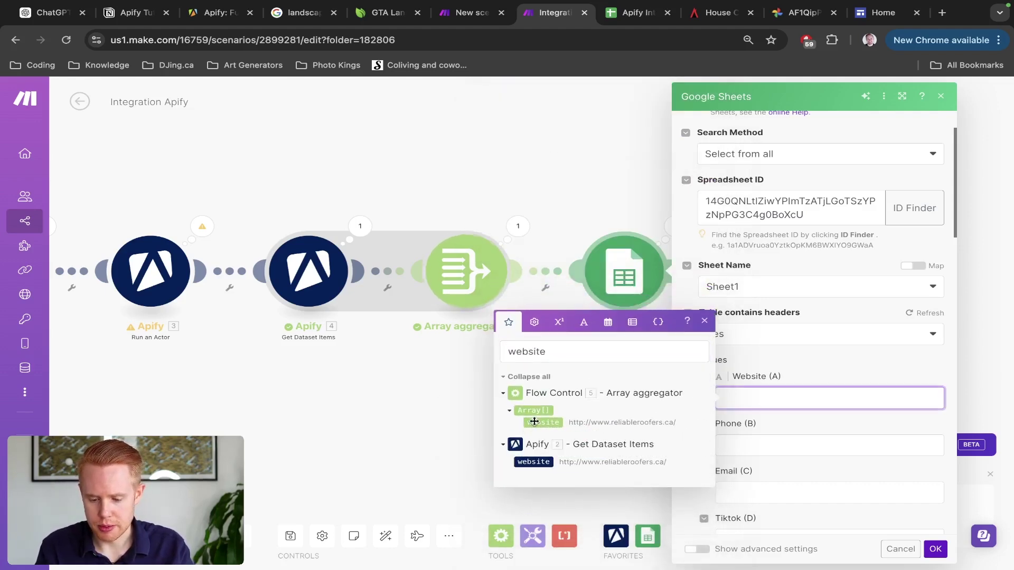
Step: Map the aggregated phone value into the Phone (B) column
click(770, 444)
click(630, 404)
key(ctrl+a)
text(h)
key(BackSpace)
text(phone)
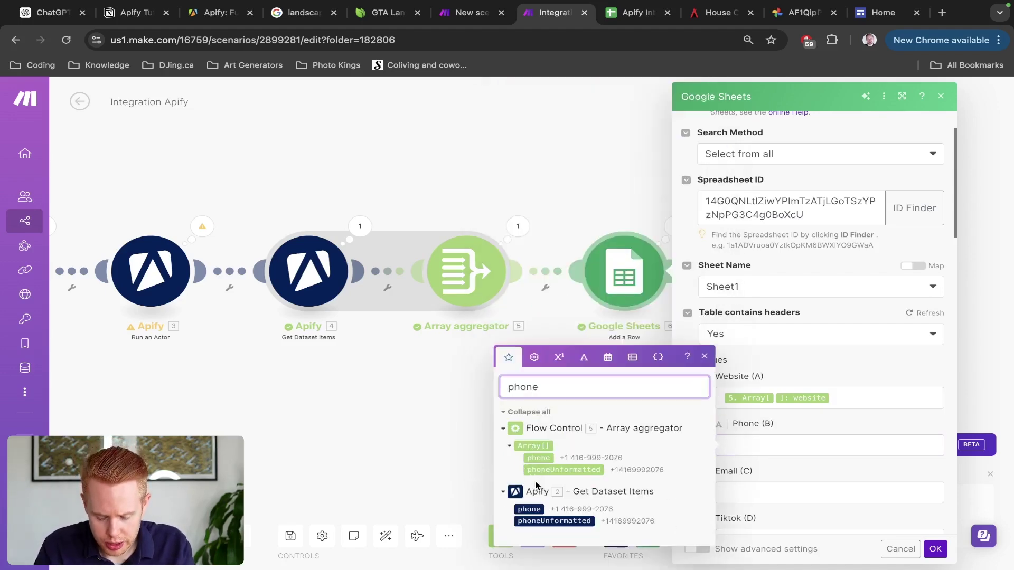
click(538, 457)
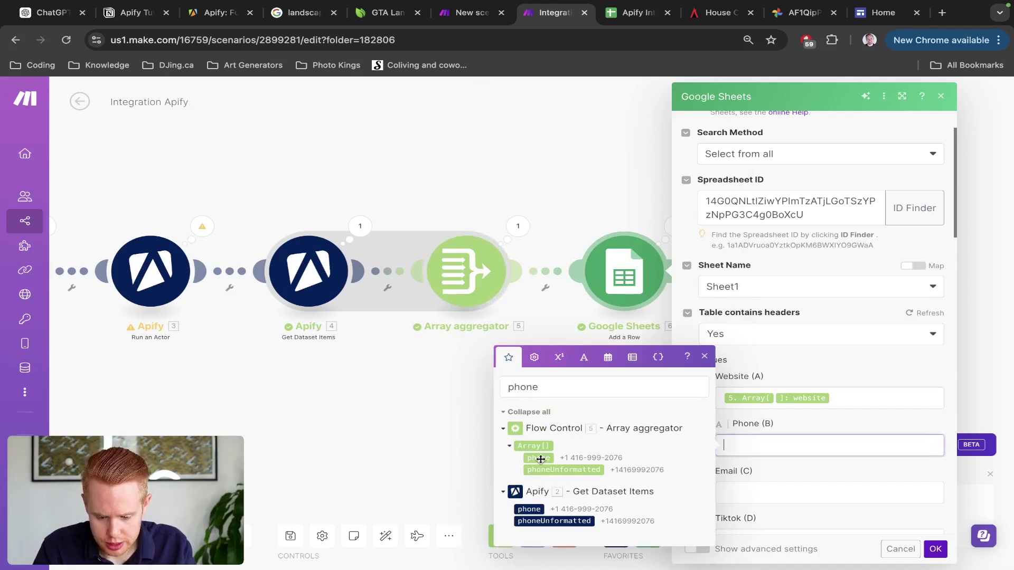
double_click(550, 388)
text(unc)
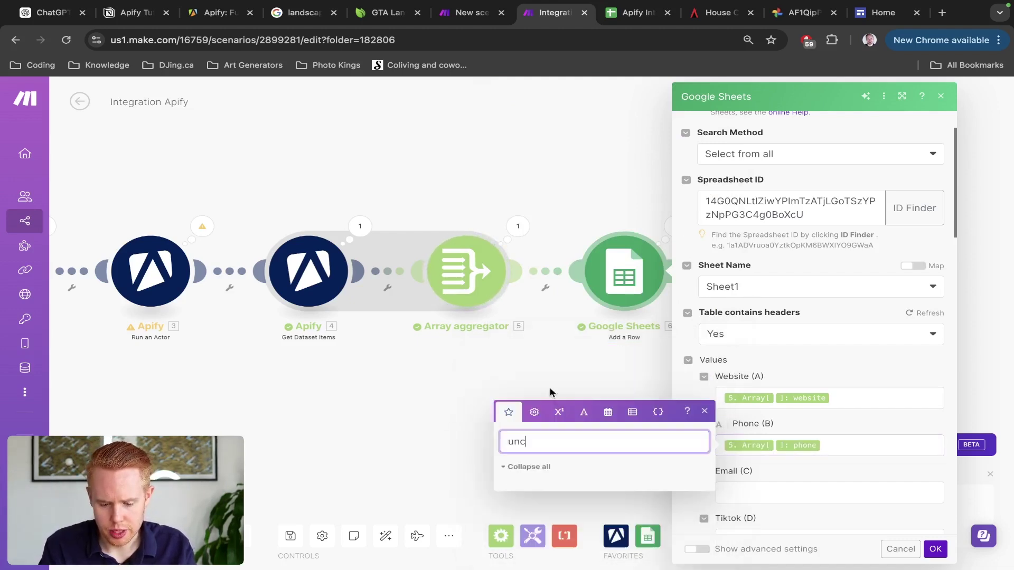
text(ert)
key(BackSpace)
key(BackSpace)
key(BackSpace)
key(BackSpace)
key(BackSpace)
key(BackSpace)
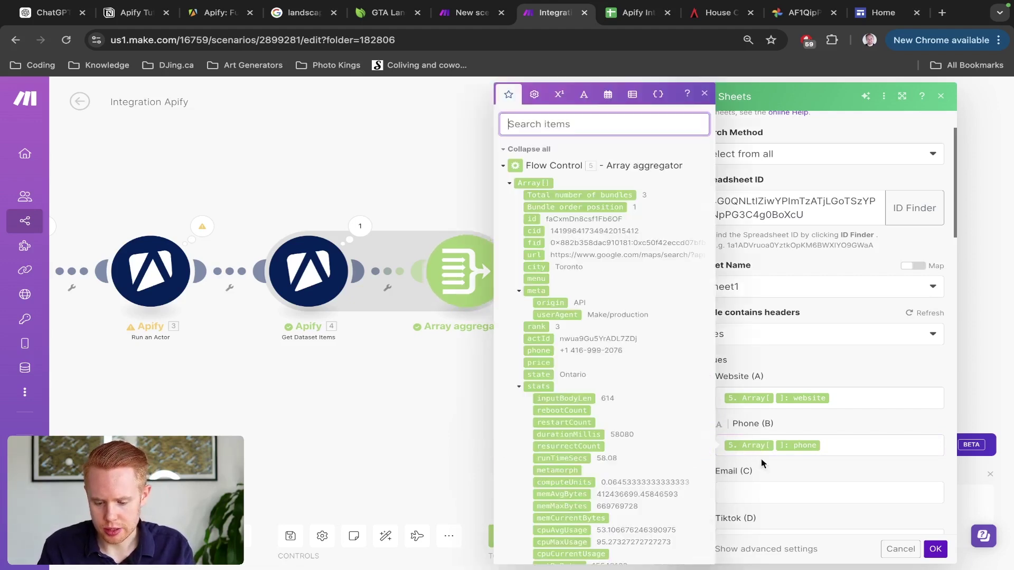
Step: Search the data items for email and tiktok values for the Email (C) and Tiktok (D) columns
click(757, 497)
click(549, 125)
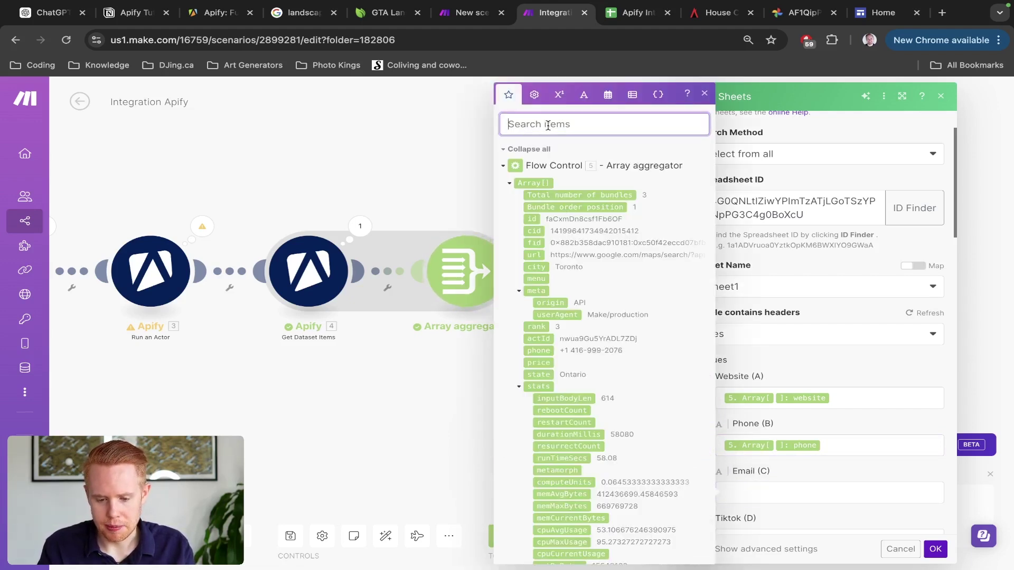
text(email)
key(ctrl+a)
key(BackSpace)
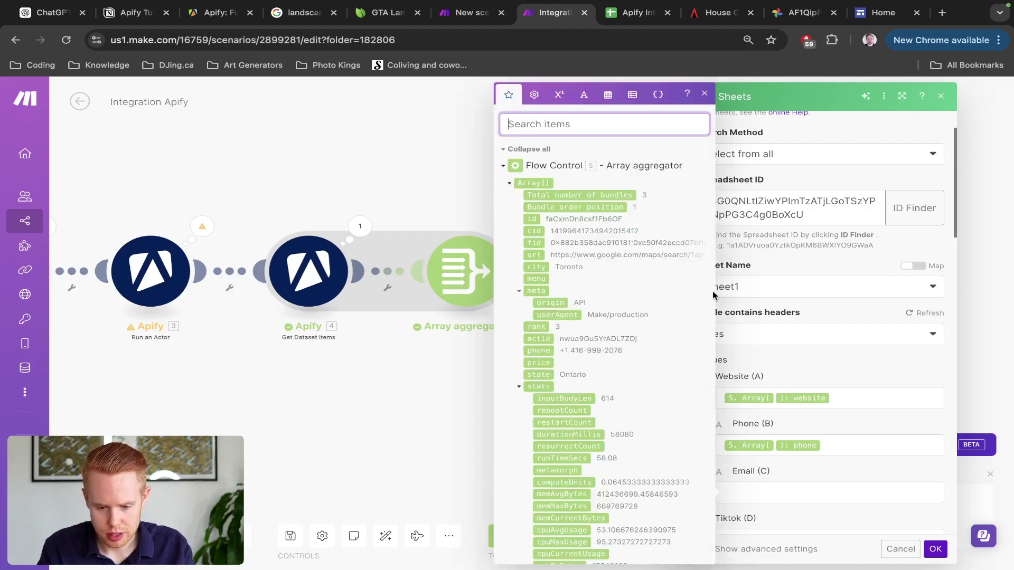
scroll(774, 309, down, 4)
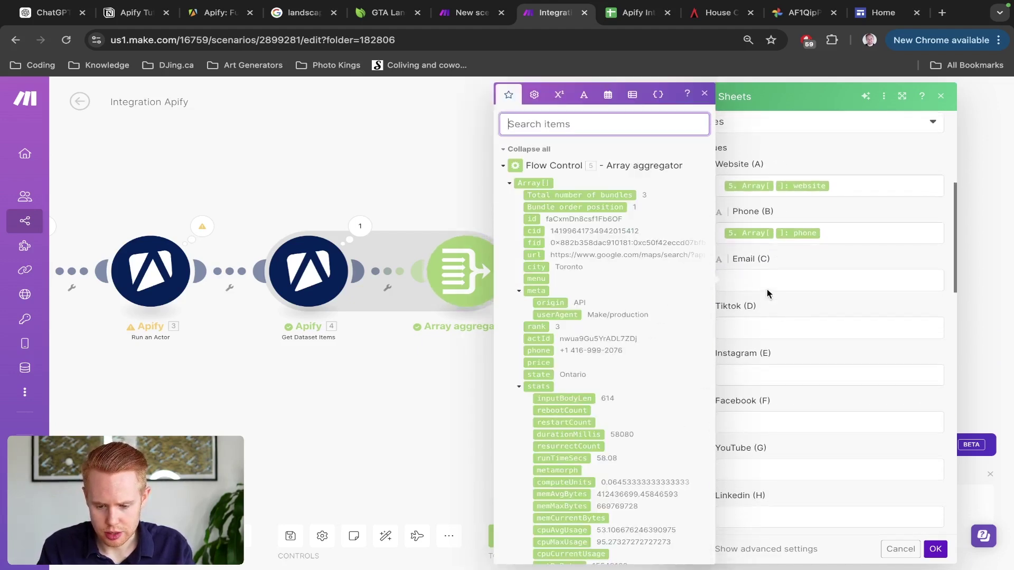
click(743, 321)
click(519, 121)
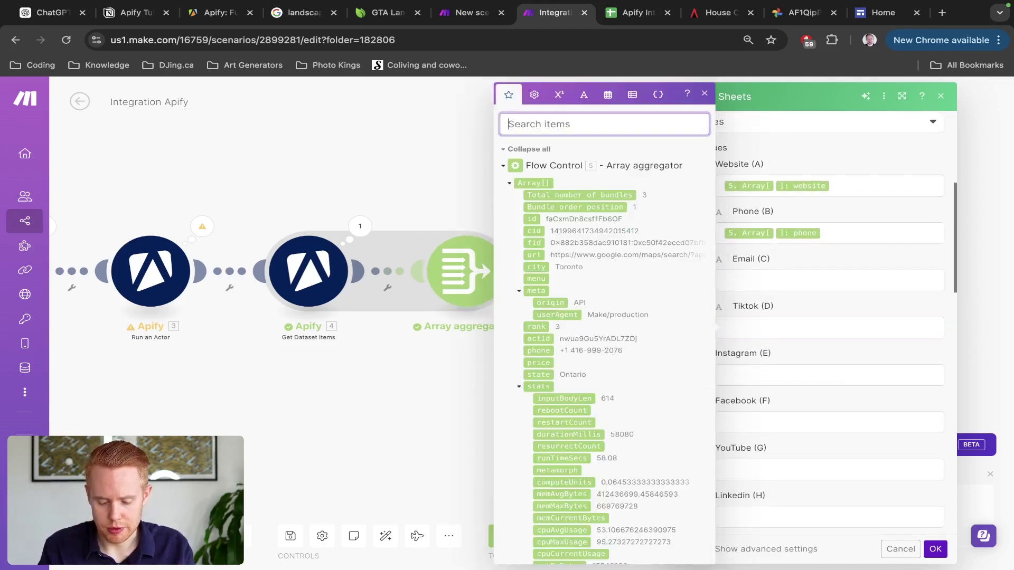
text(tiktok)
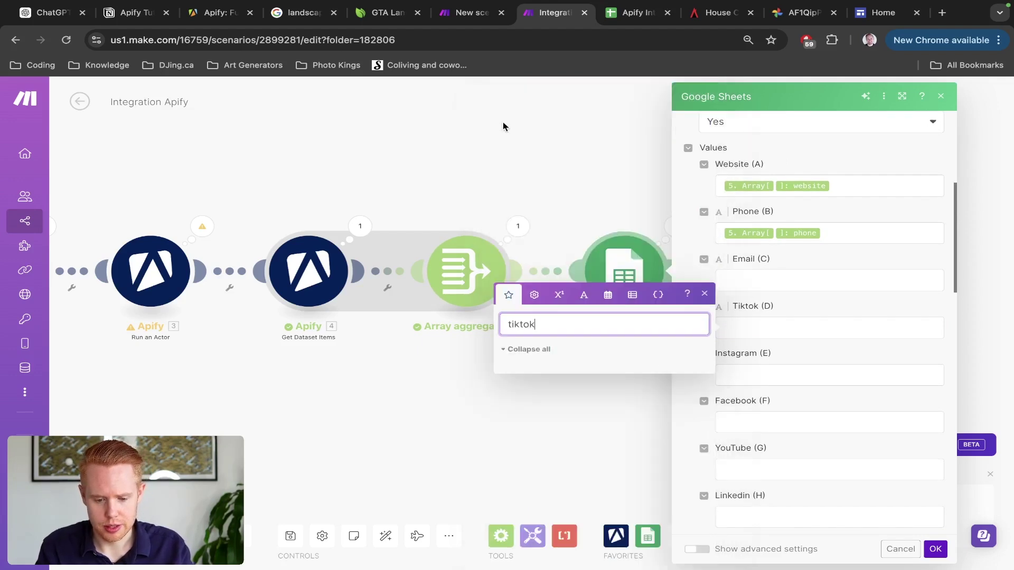
key(ctrl+a)
key(BackSpace)
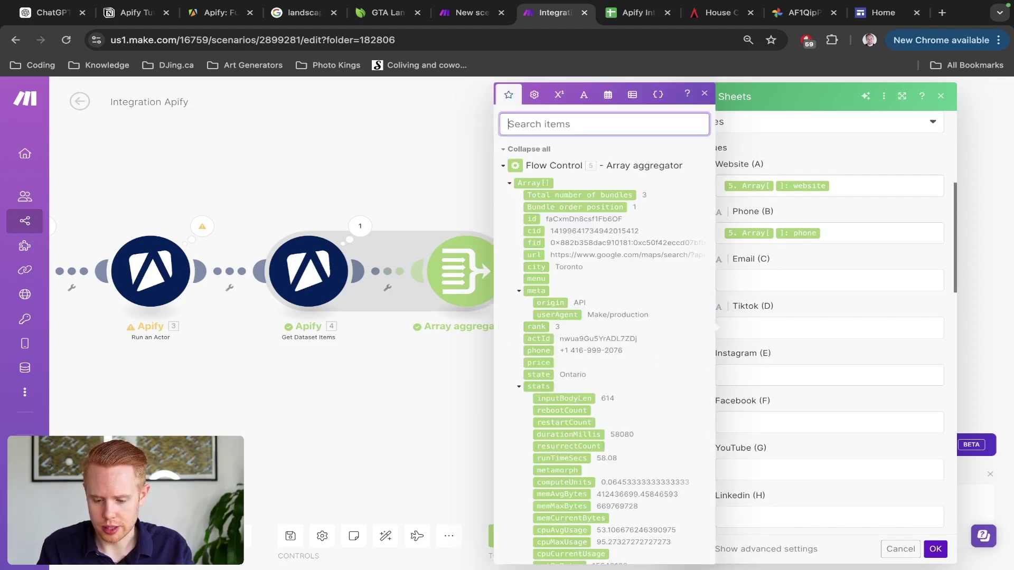
Step: Search for an instagram value for Instagram (E), then dismiss the item panel
click(766, 376)
click(520, 120)
text(instagram)
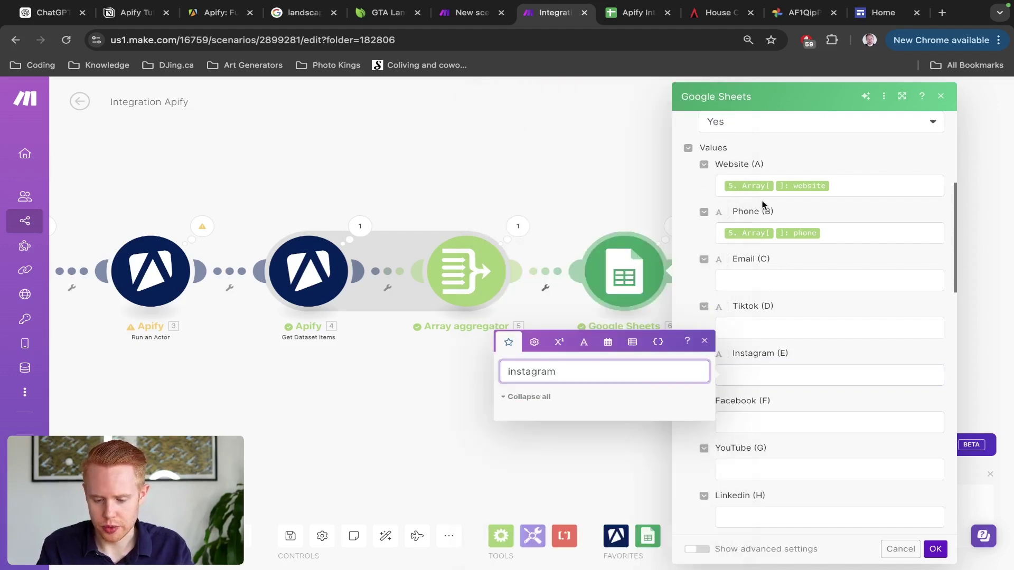
click(797, 265)
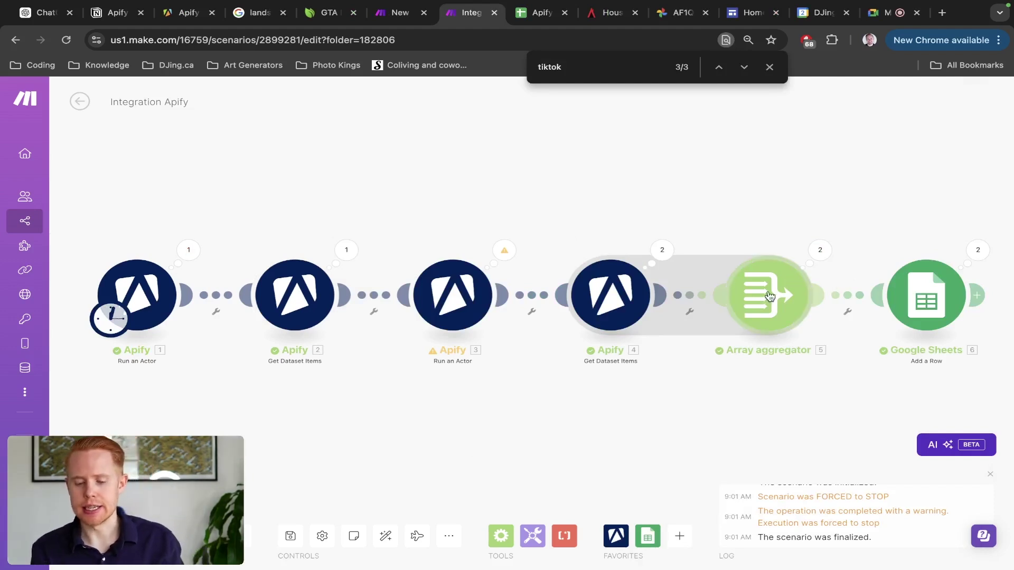
click(781, 290)
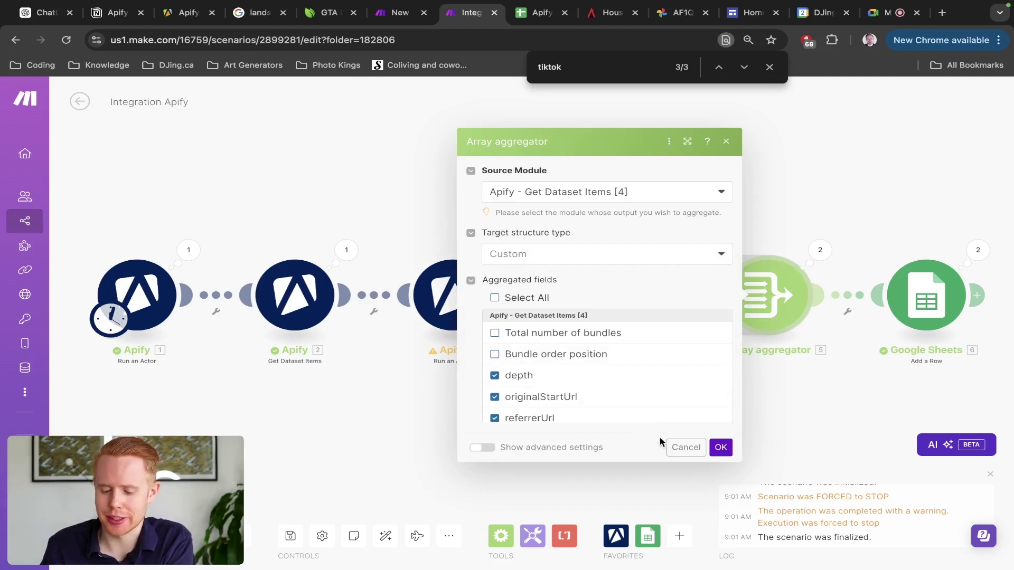
click(672, 450)
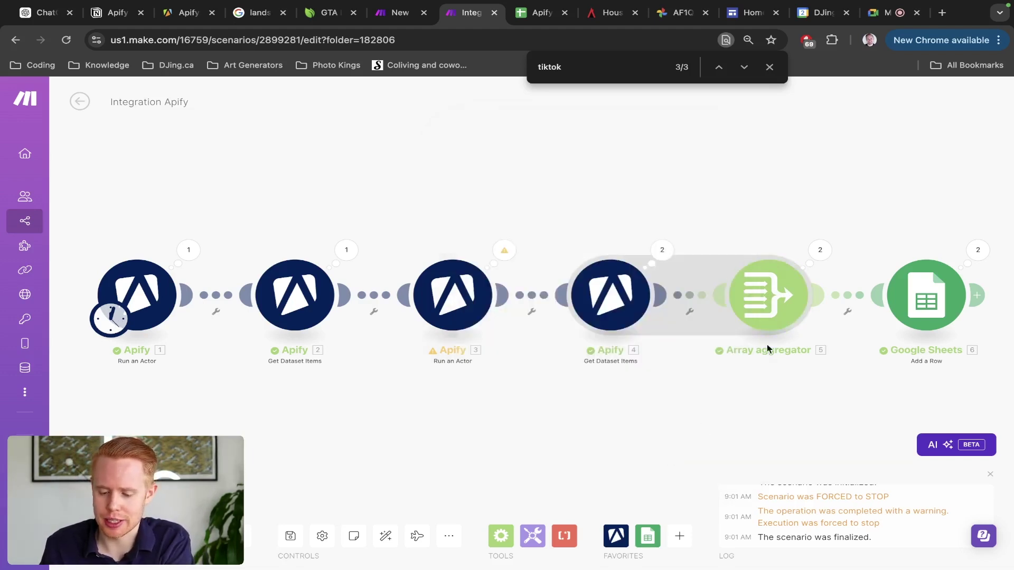
click(774, 306)
scroll(554, 358, down, 10)
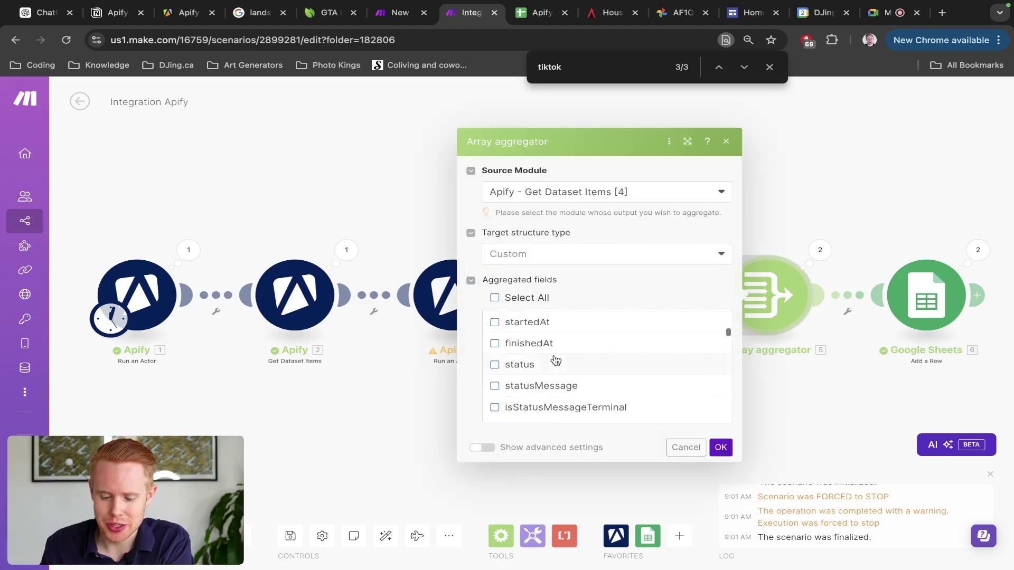
scroll(555, 357, down, 10)
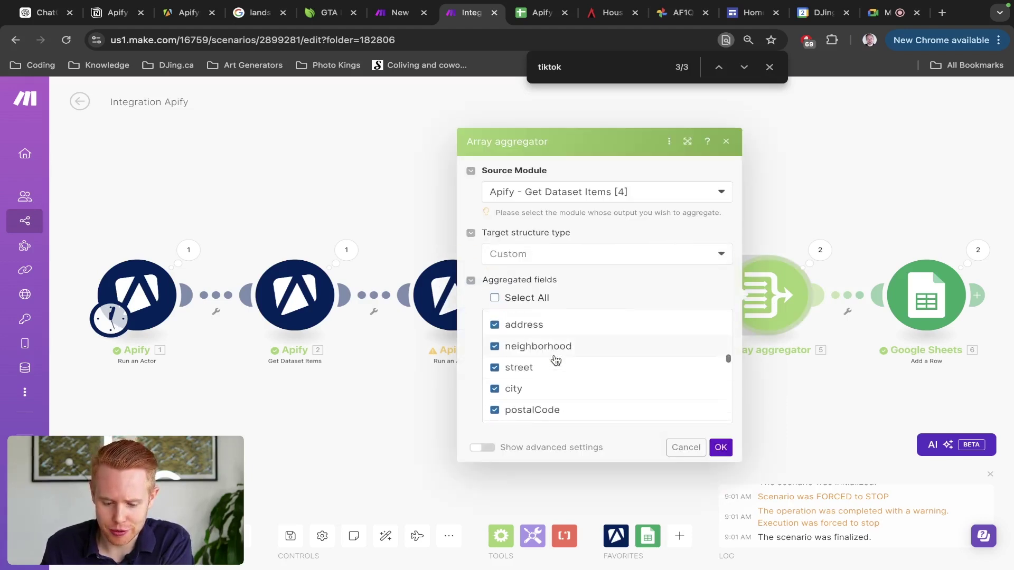
scroll(556, 364, down, 5)
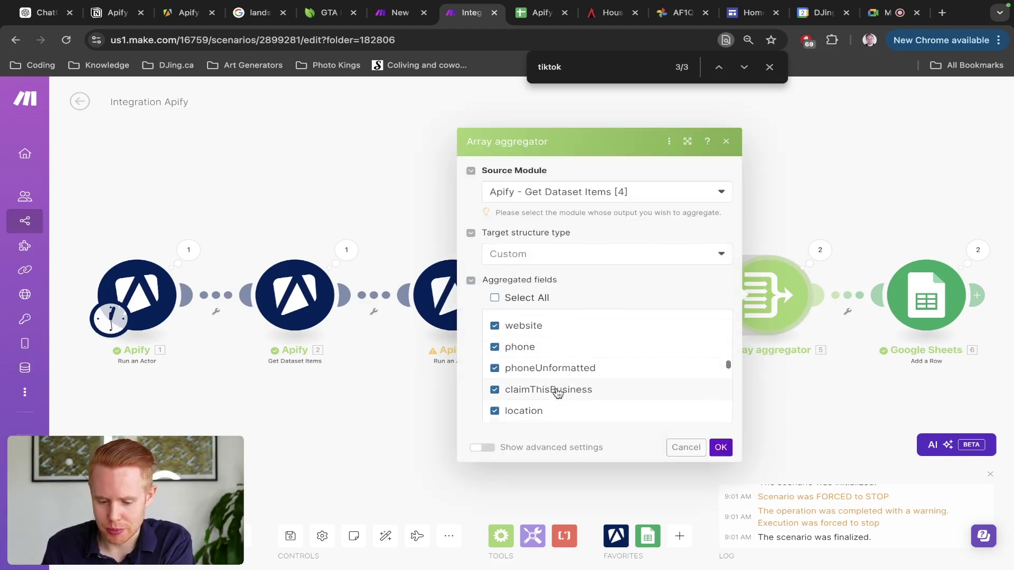
scroll(558, 392, down, 10)
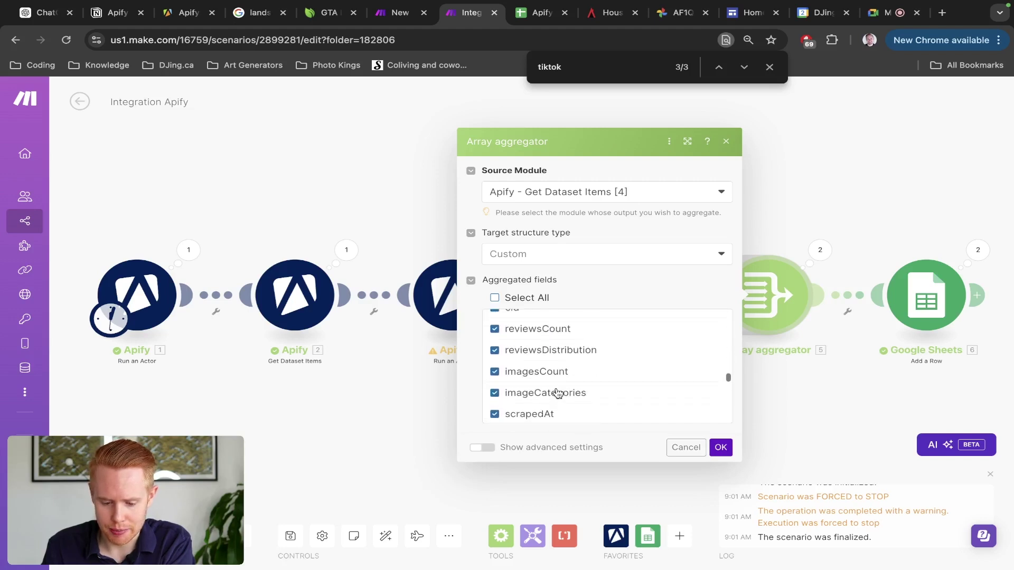
scroll(558, 393, up, 15)
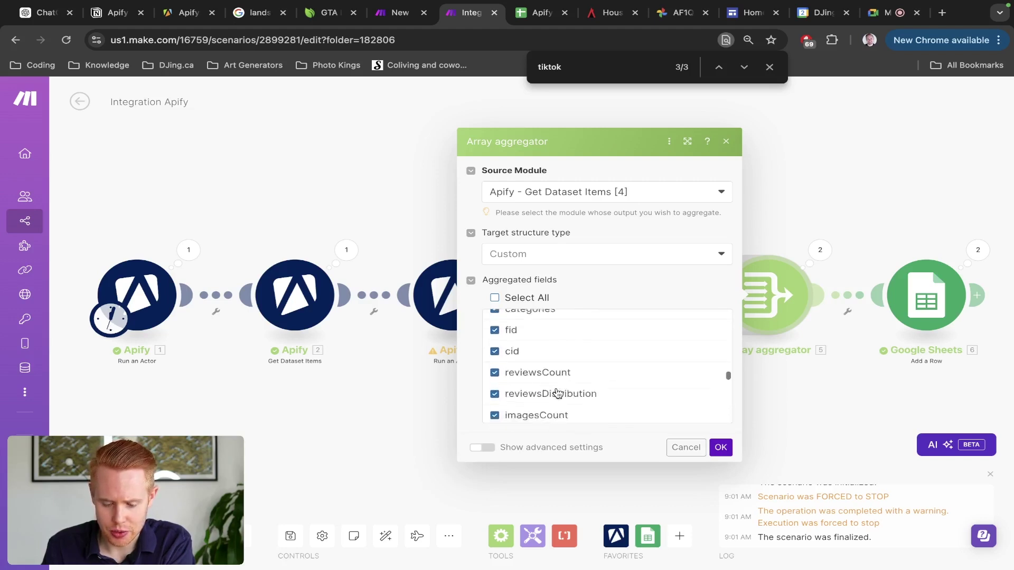
scroll(559, 392, down, 5)
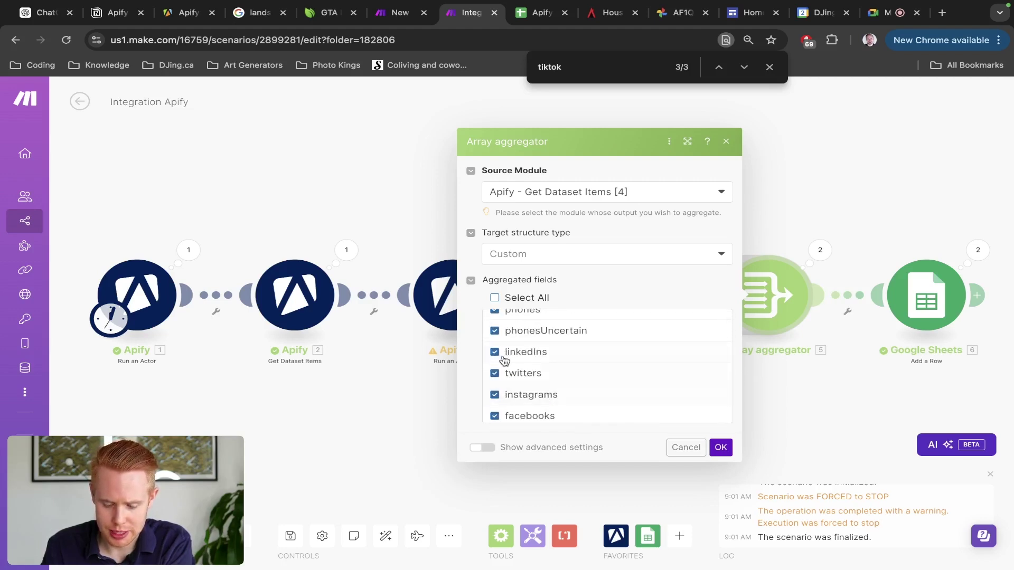
click(676, 451)
Step: Map the aggregated website value into Website (A) of the Add a Row module
click(930, 307)
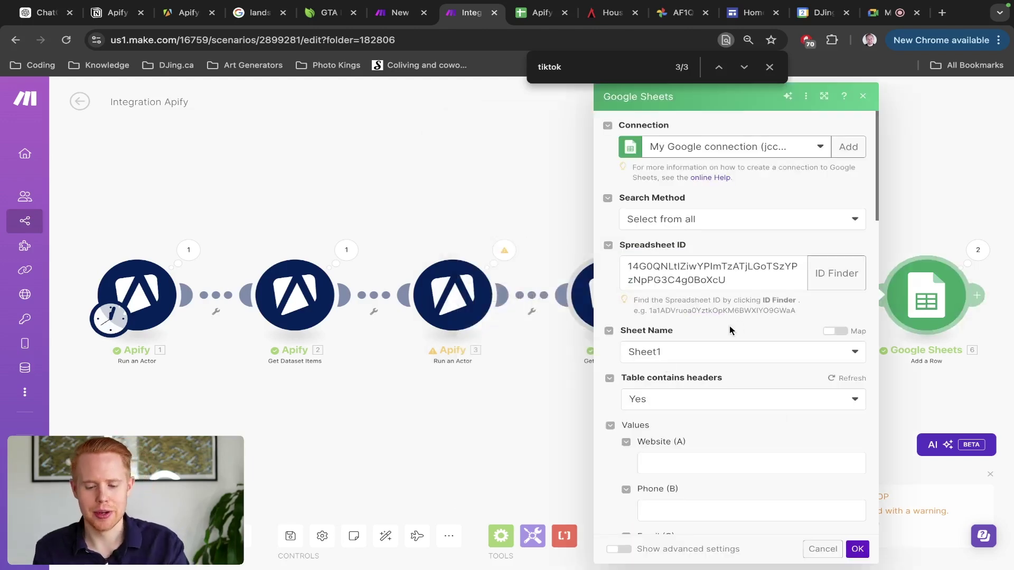
click(697, 463)
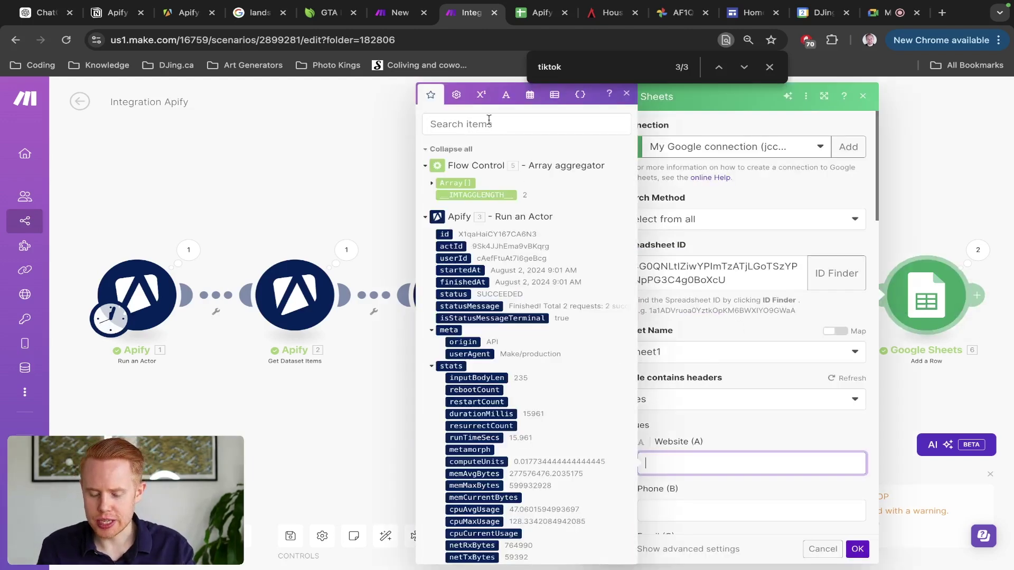
text(website)
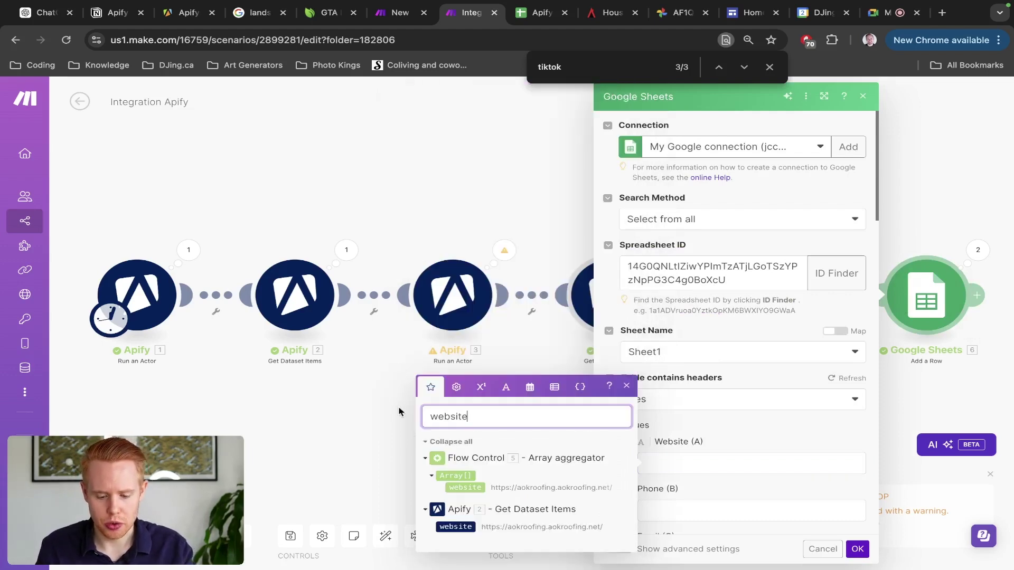
click(459, 486)
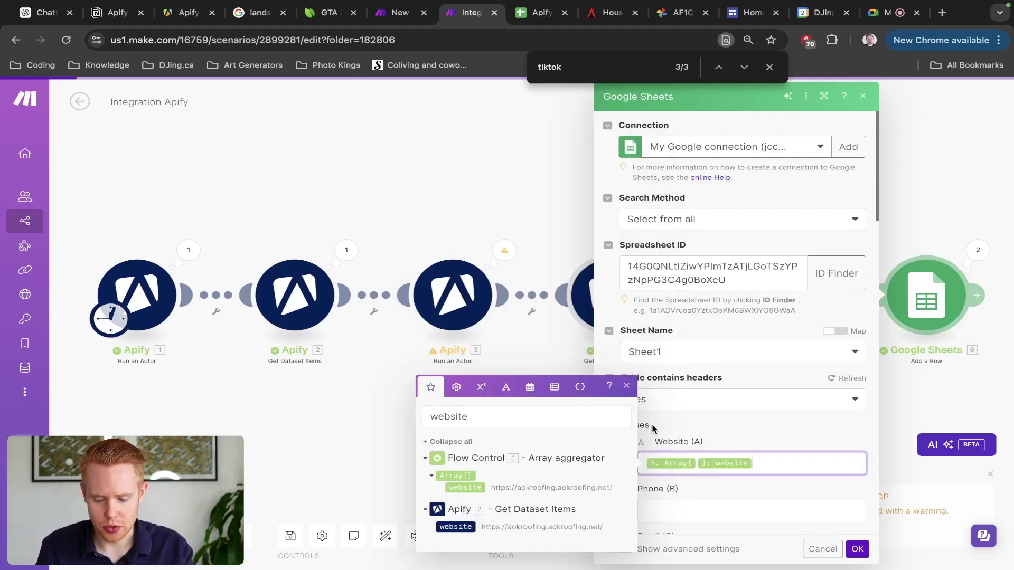
scroll(660, 417, down, 3)
Step: Map the aggregated phonesUncertain value into the Phone (B) column
click(675, 375)
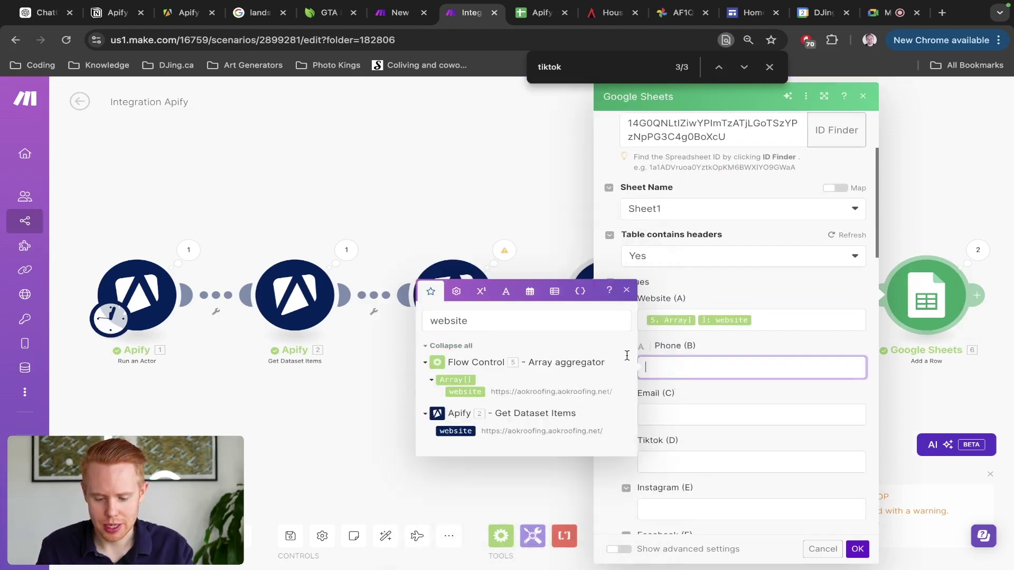
click(523, 313)
key(super+a)
text(phone)
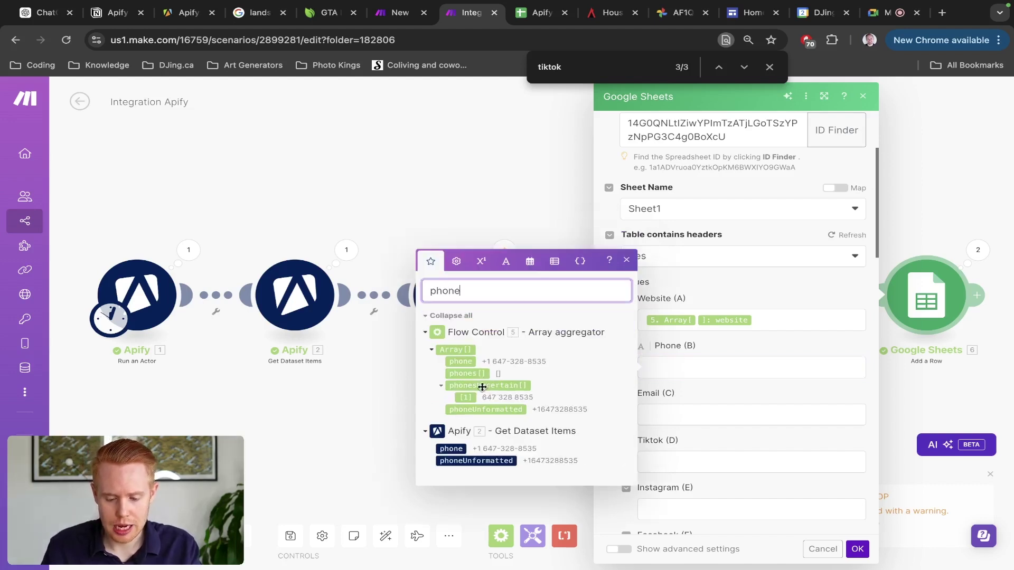
click(485, 388)
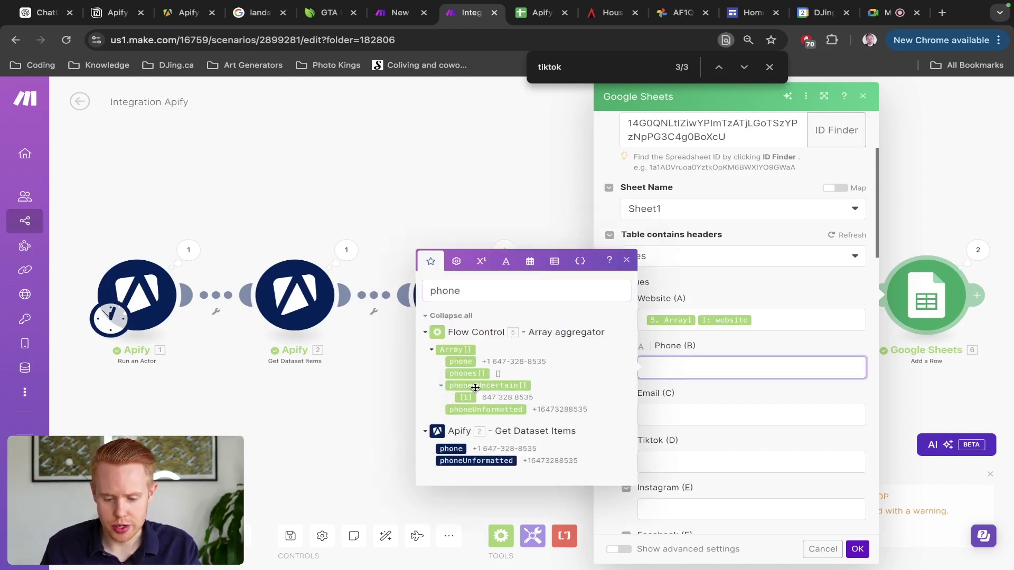
scroll(475, 387, up, 2)
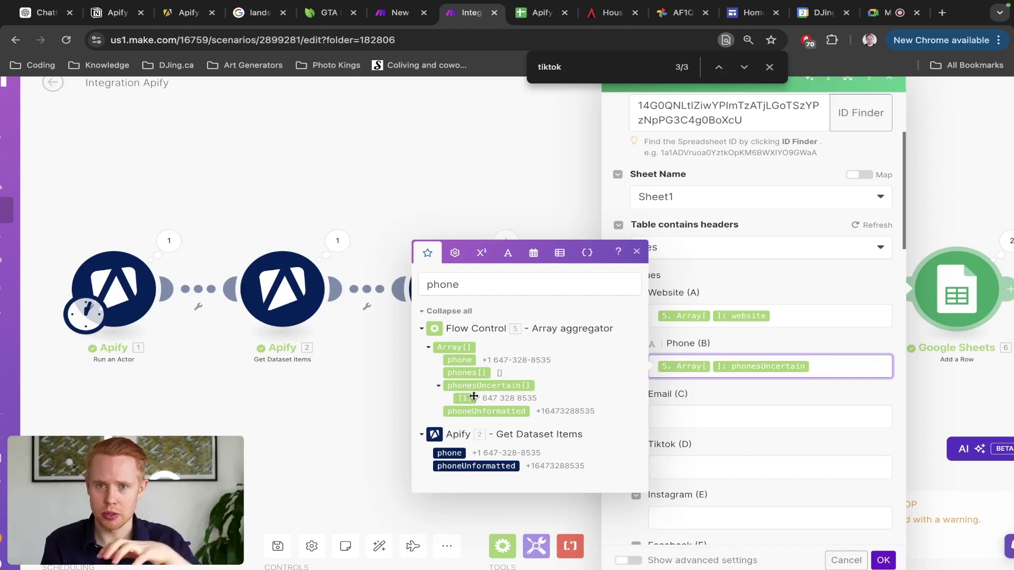
Step: Search 'email' in the mapping panel for the Email (C) column
mouse_move(474, 396)
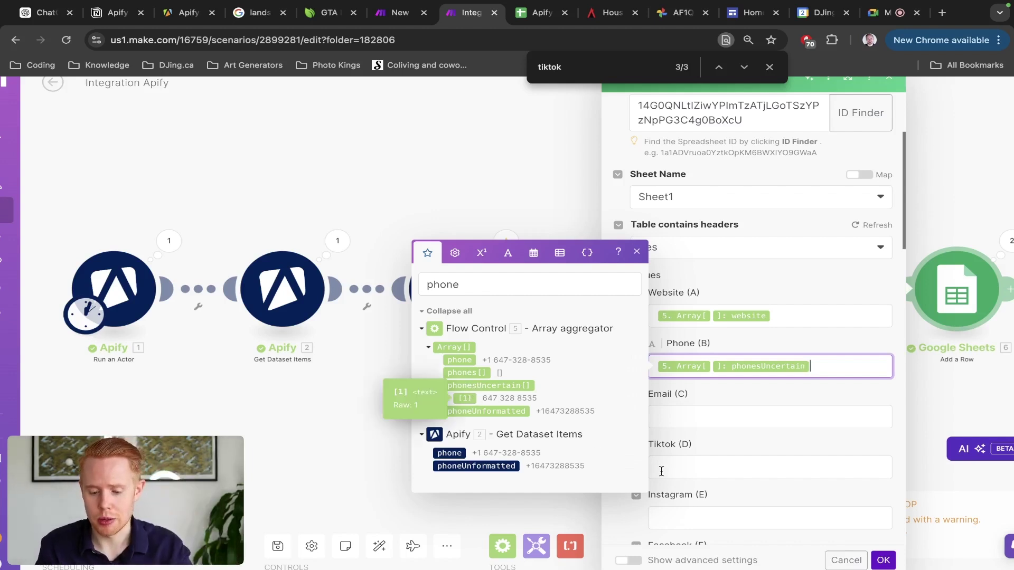
click(720, 414)
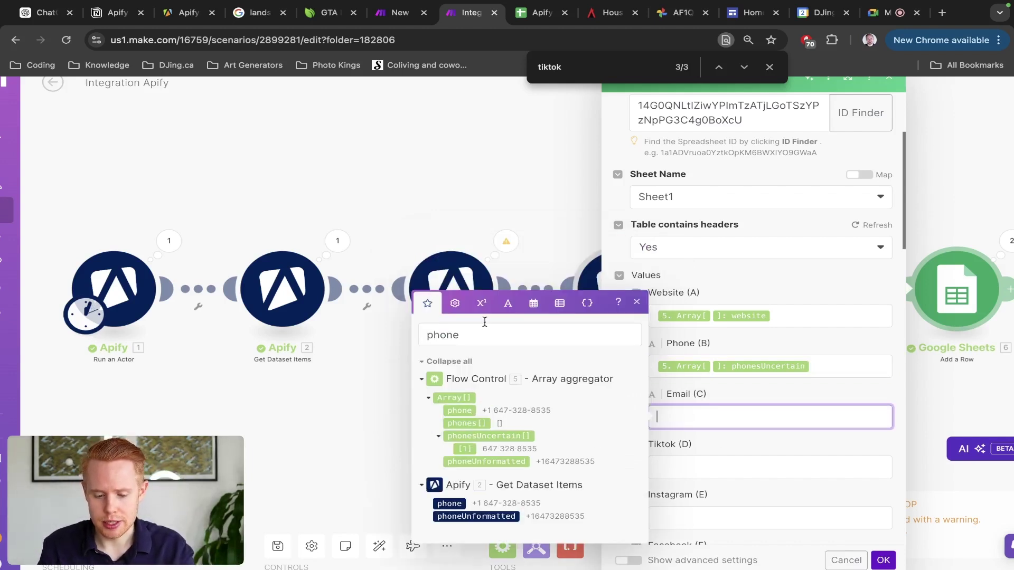
double_click(479, 343)
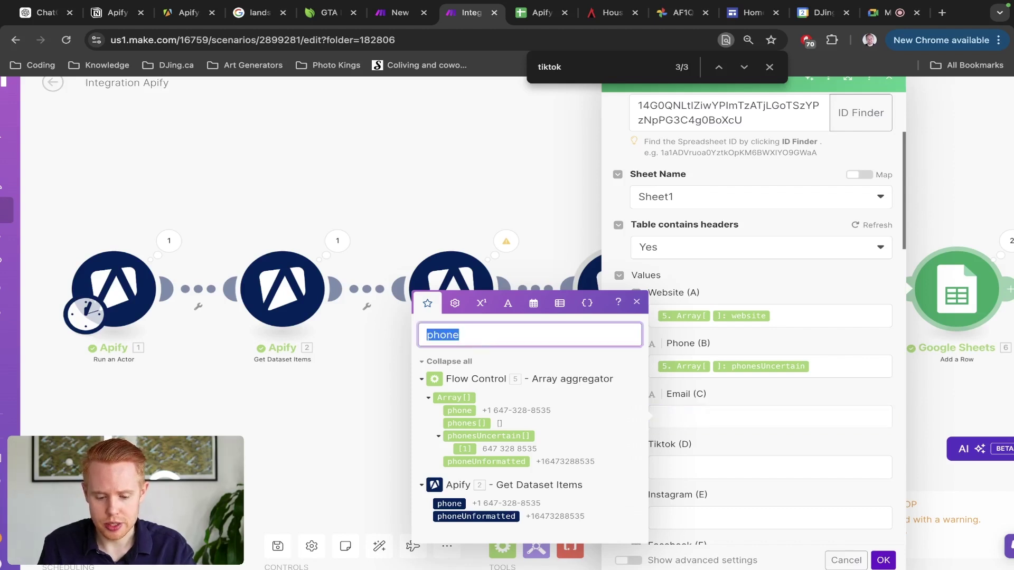
text(email)
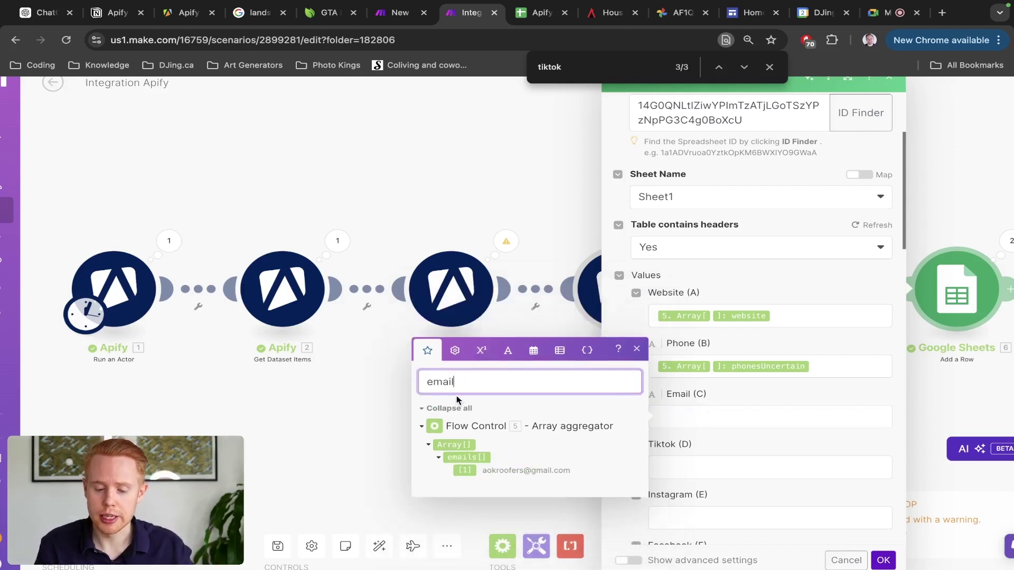
Step: Map the emails value into Email (C) and tiktoks into Tiktok (D)
click(463, 458)
scroll(578, 461, down, 3)
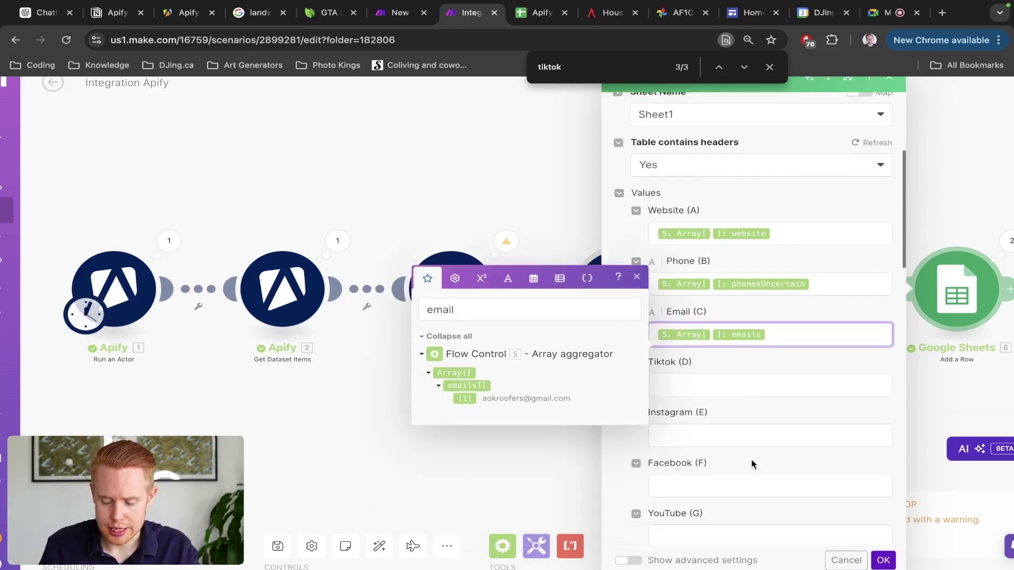
key(Tab)
double_click(538, 313)
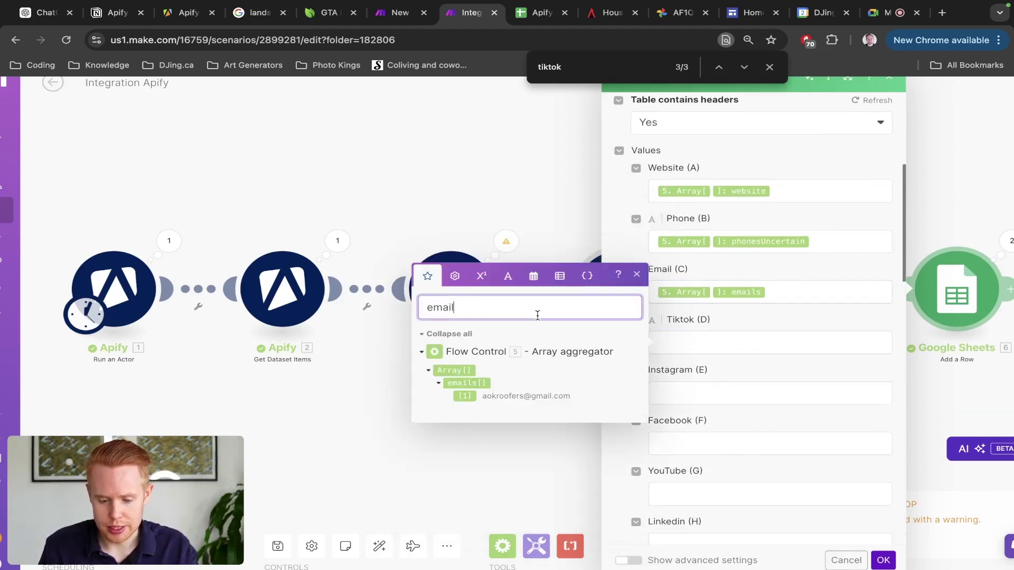
text(tiktok)
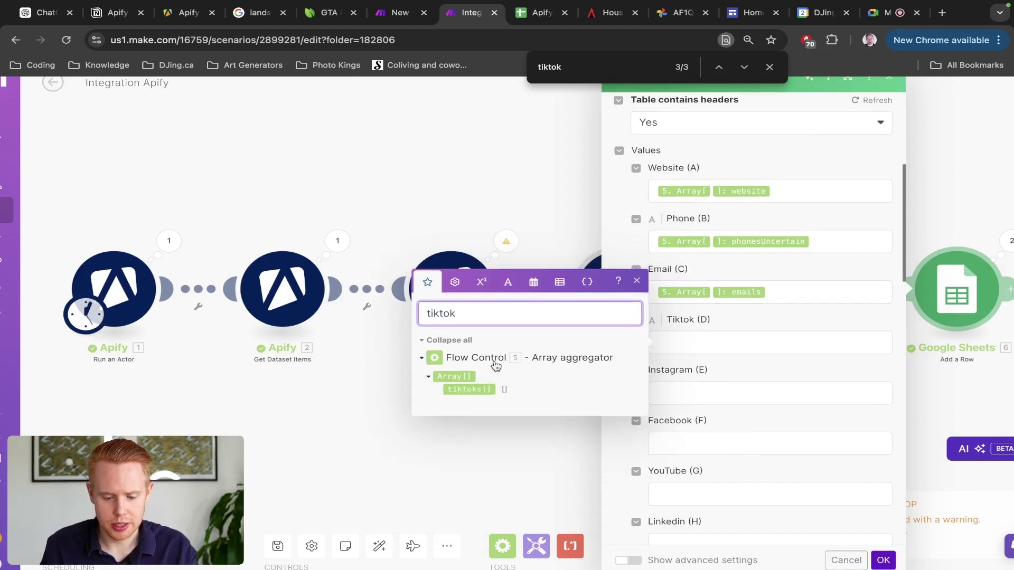
click(476, 390)
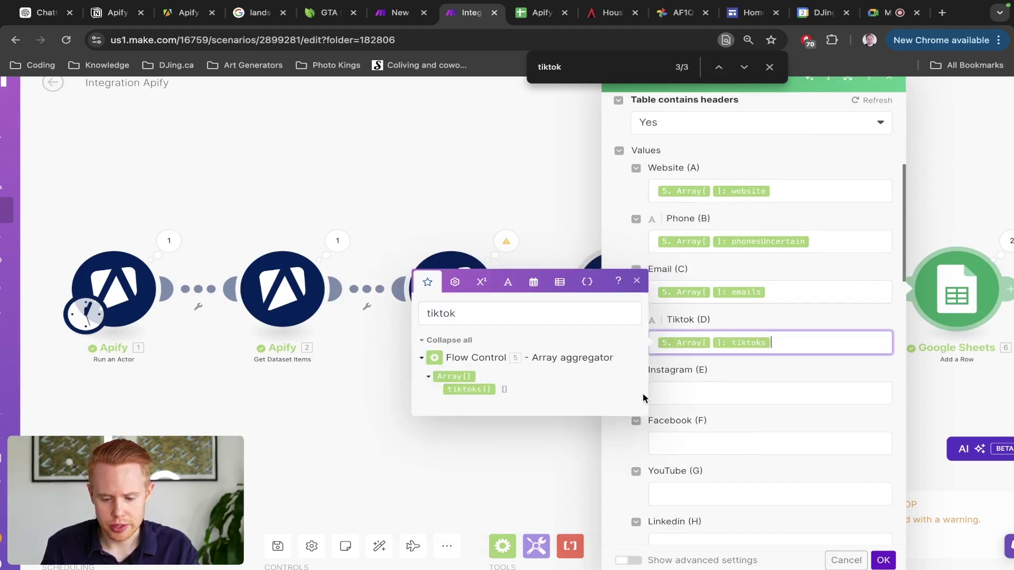
Step: Map the instagrams value into Instagram (E) and facebooks into Facebook (F)
key(Tab)
double_click(556, 364)
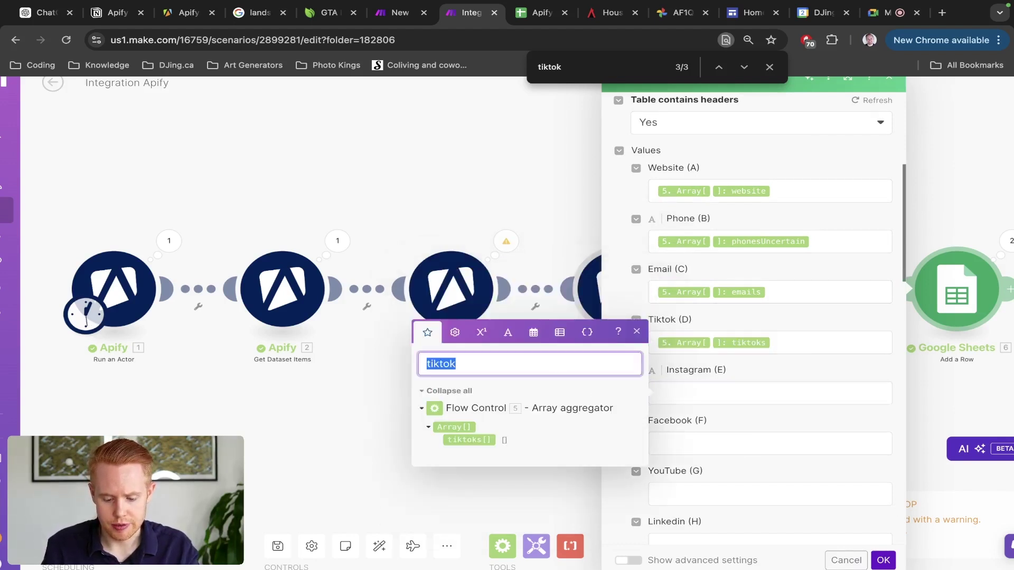
text(instagram)
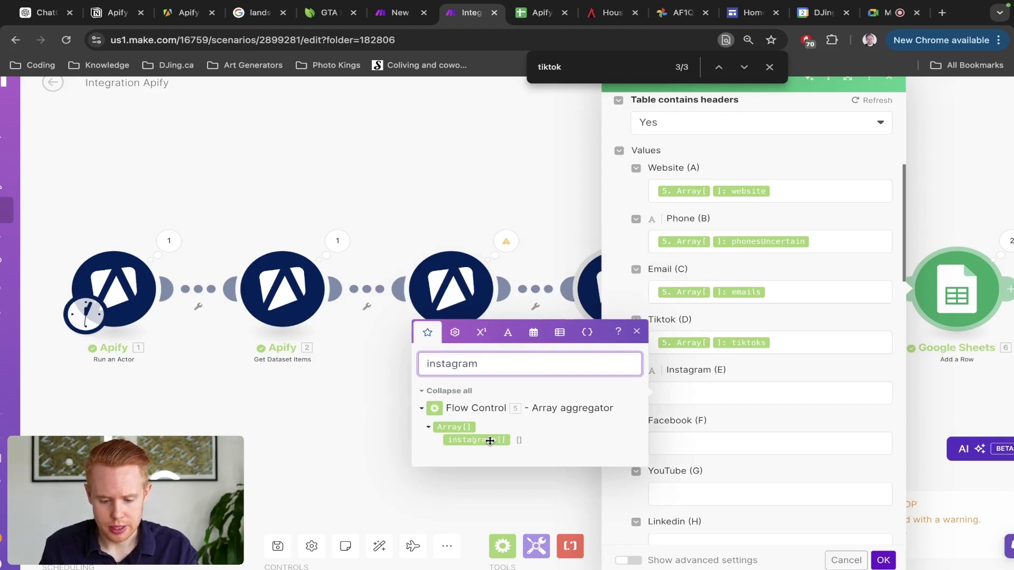
click(478, 440)
click(706, 441)
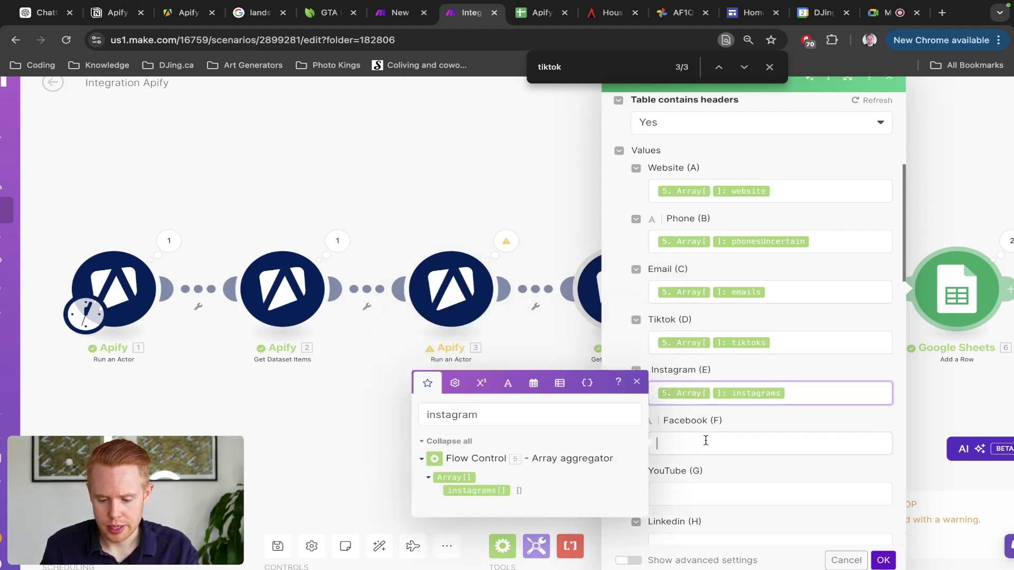
text(fac)
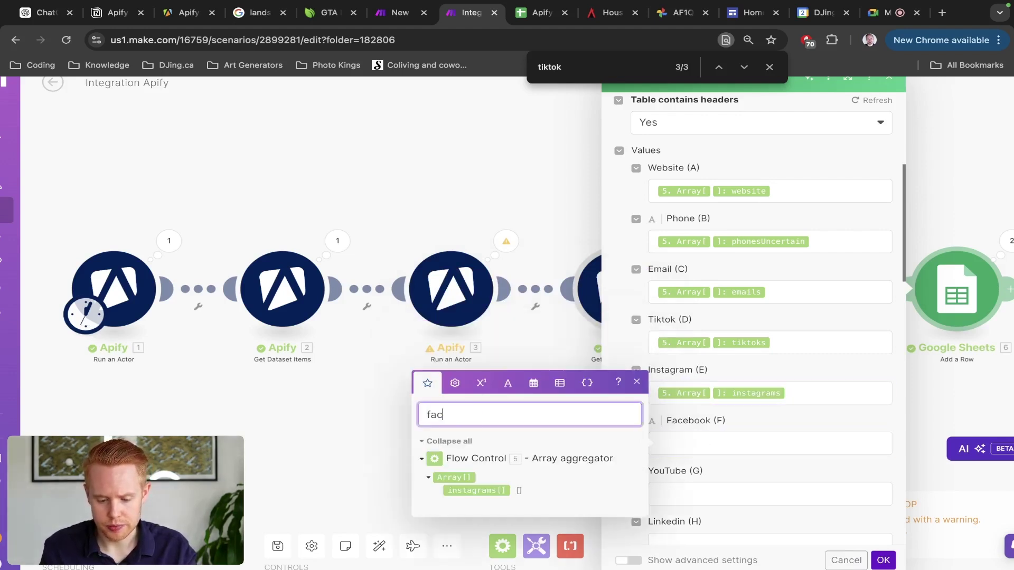
text(ebook)
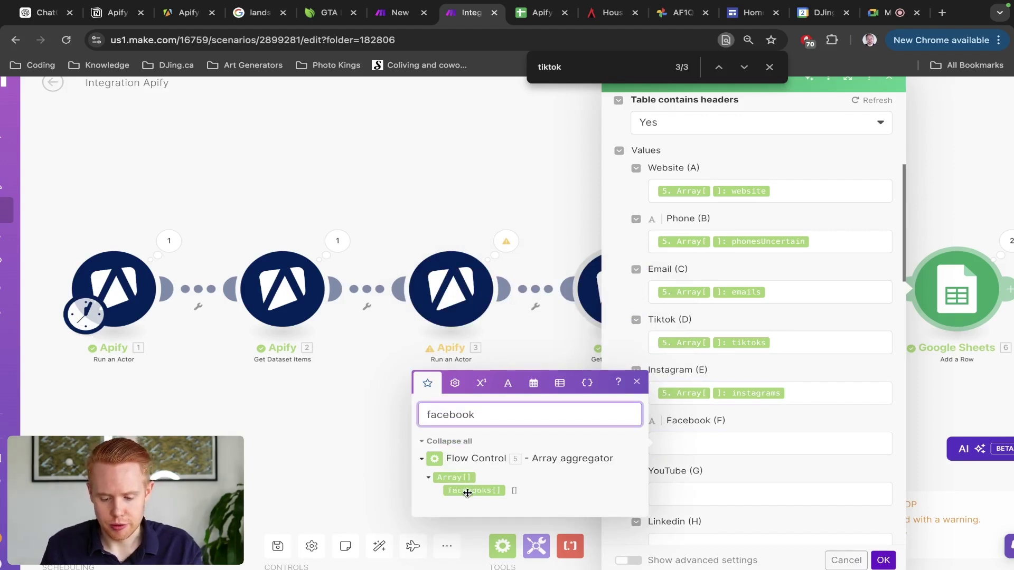
click(465, 490)
click(792, 488)
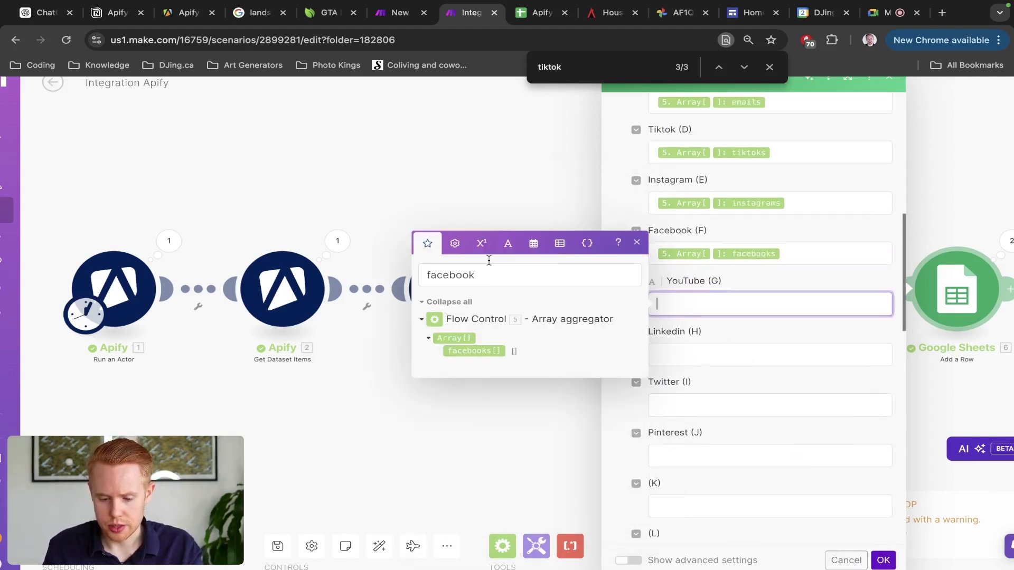
Step: Map the youtubes value into YouTube (G) and linkedIns into Linkedin (H)
click(483, 268)
key(super+a)
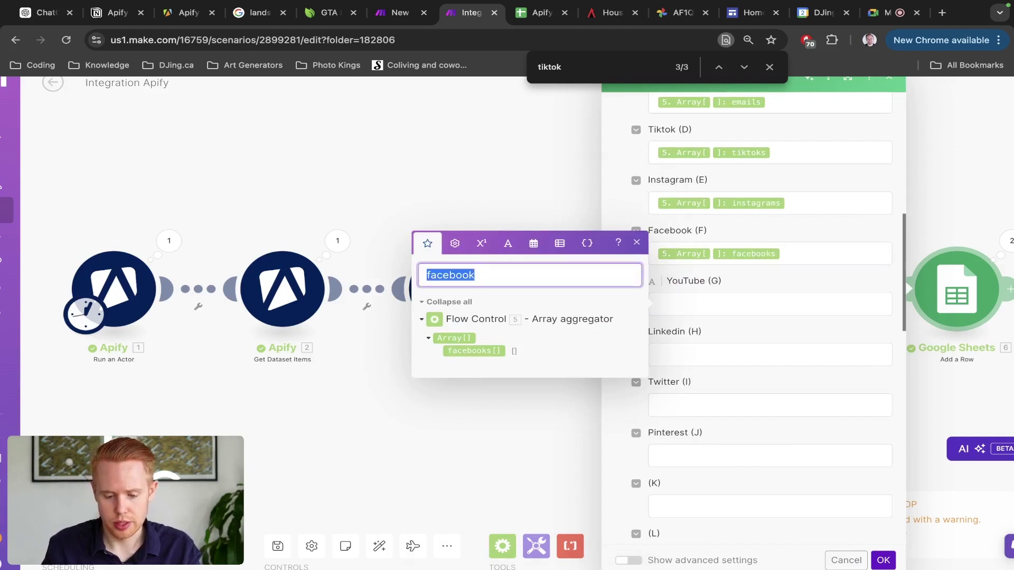
text(youtube)
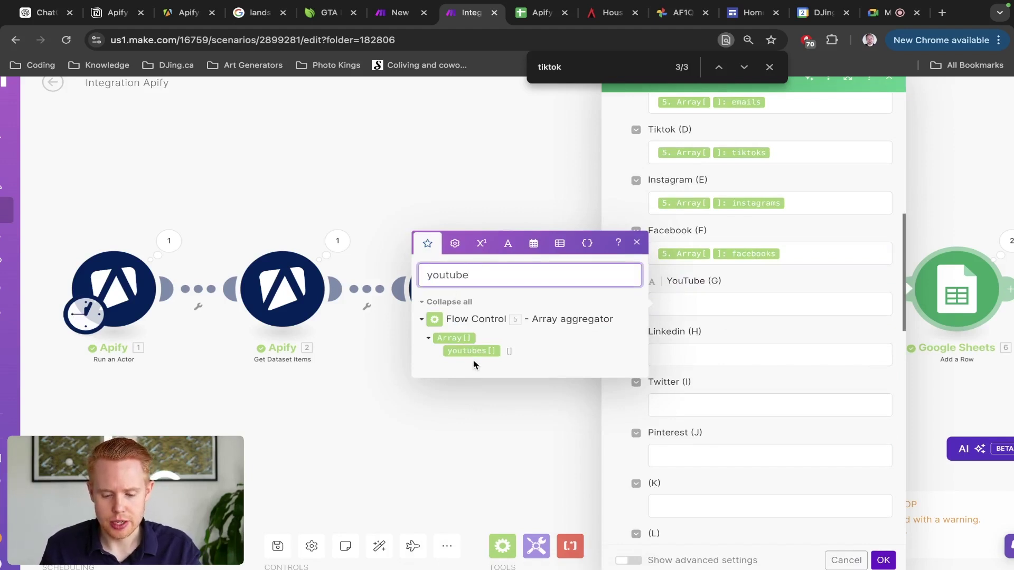
click(474, 351)
click(474, 352)
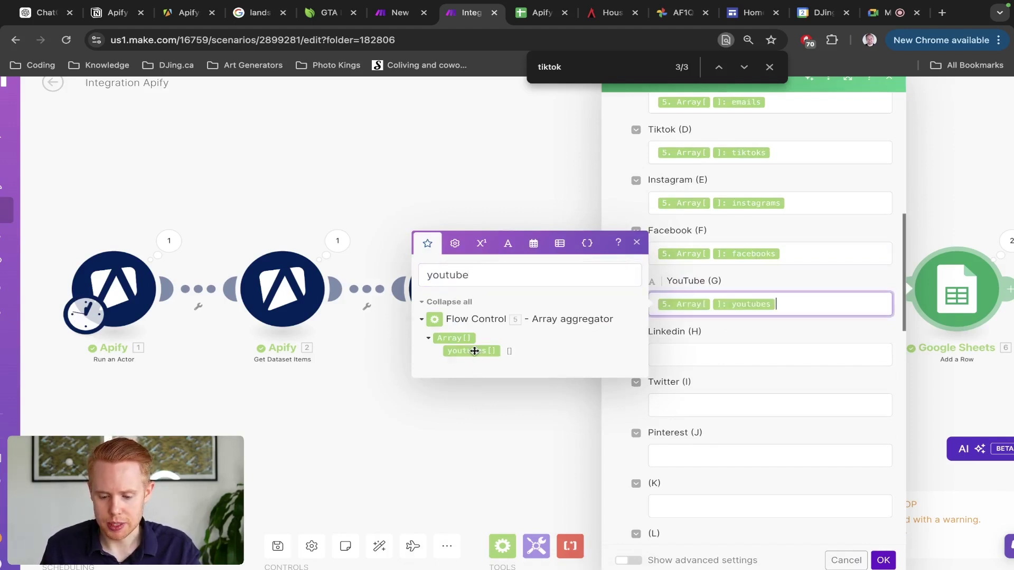
click(754, 353)
click(491, 330)
key(super+a)
text(linkedin)
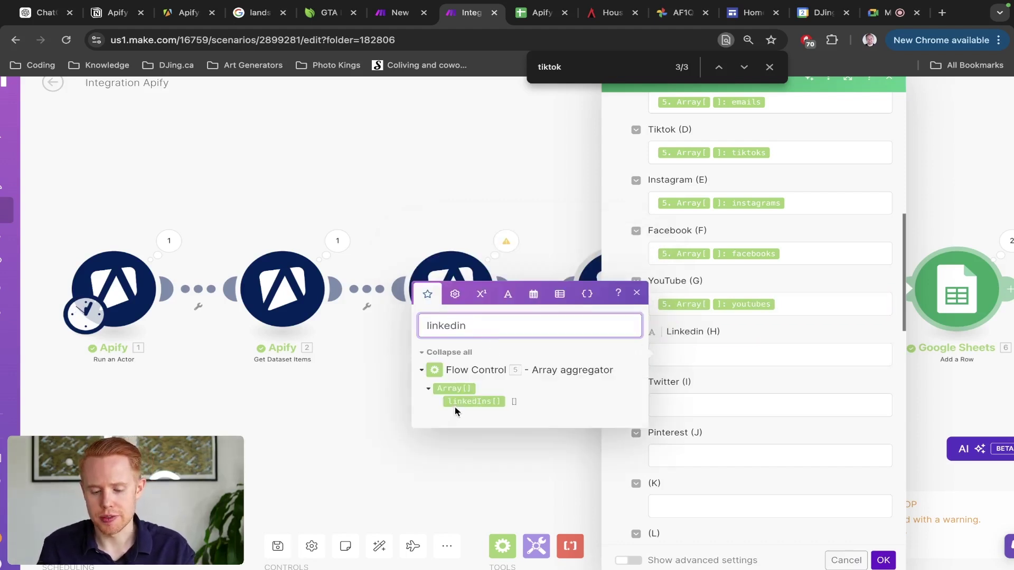
click(456, 402)
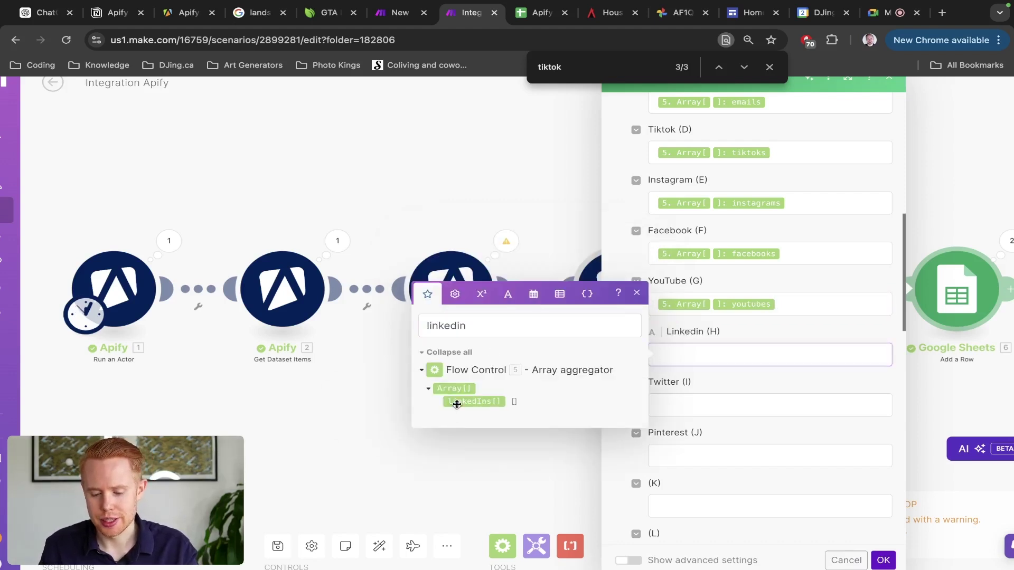
Step: Map the twitters value into Twitter (I) and pinterests into Pinterest (J)
click(764, 408)
double_click(513, 377)
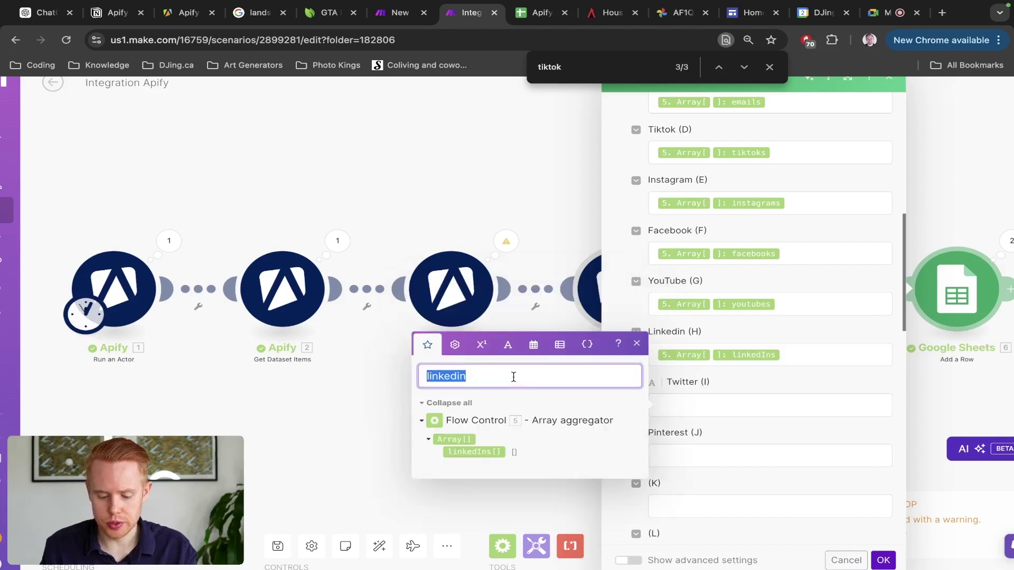
text(tiw)
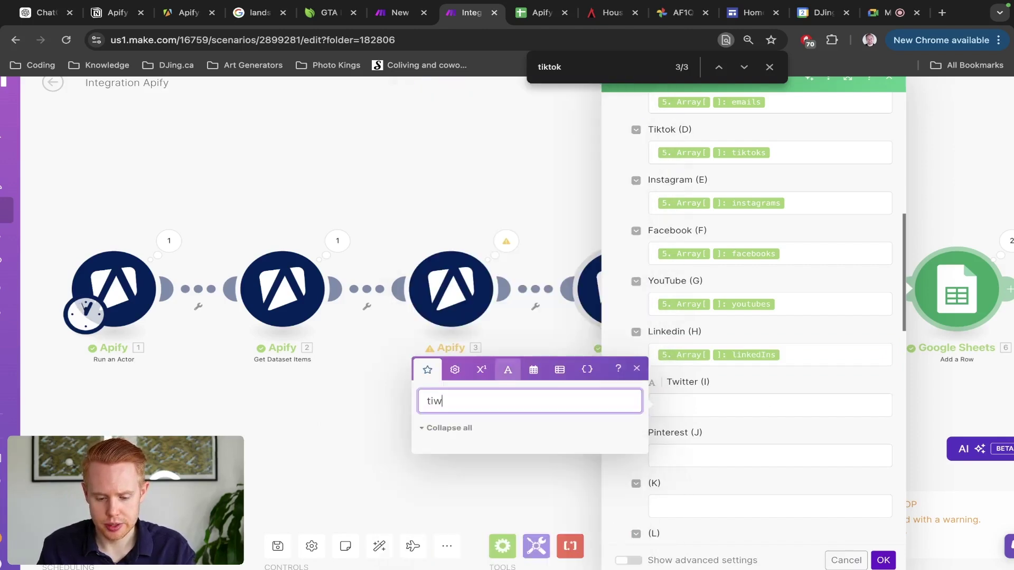
key(BackSpace)
key(BackSpace)
text(witter)
click(472, 452)
click(699, 463)
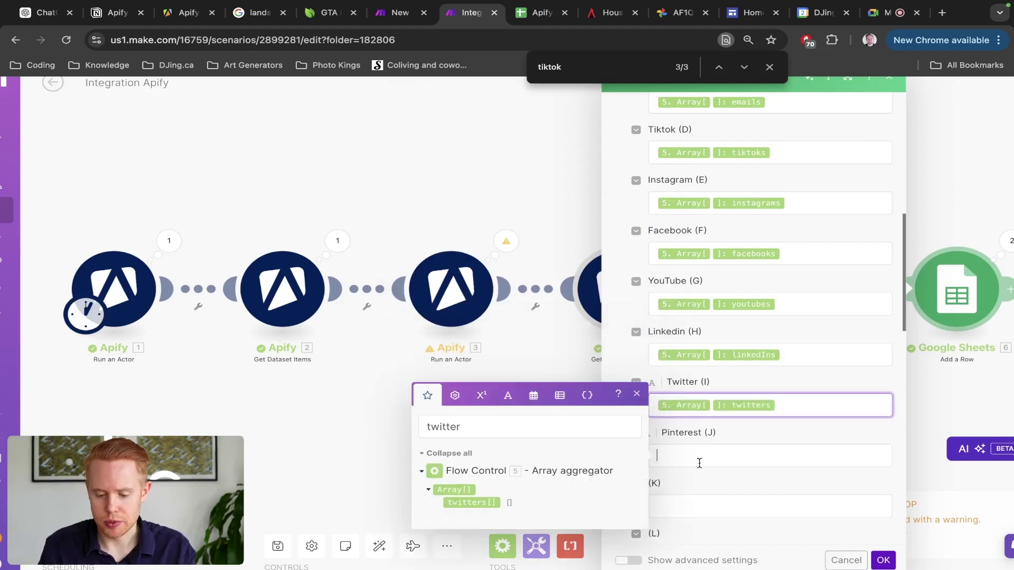
click(523, 425)
double_click(522, 425)
text(pinterest)
click(488, 503)
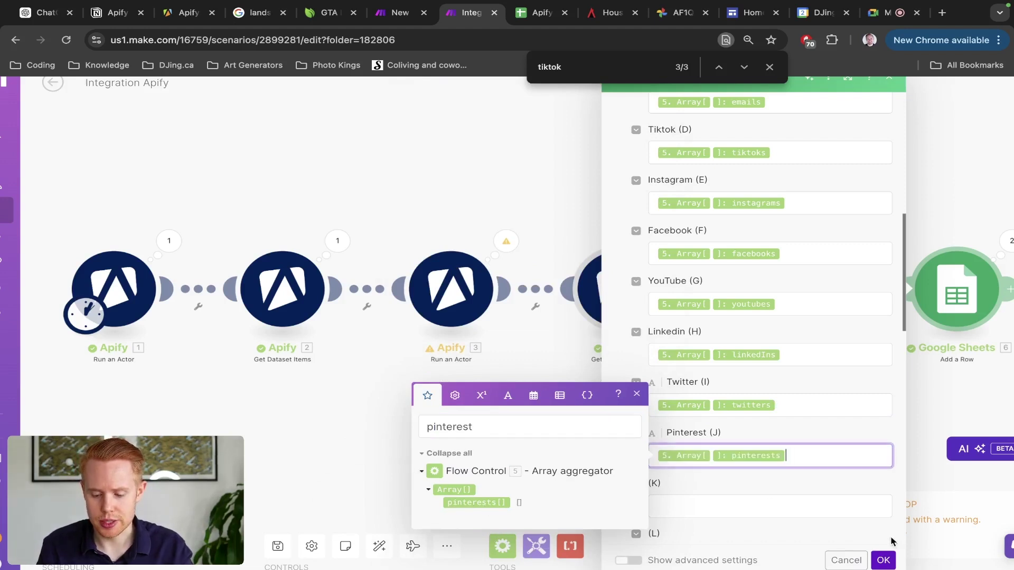
Step: Confirm the module, save and run the scenario, then inspect row 2 of the Apify Intro Scraper sheet
click(880, 563)
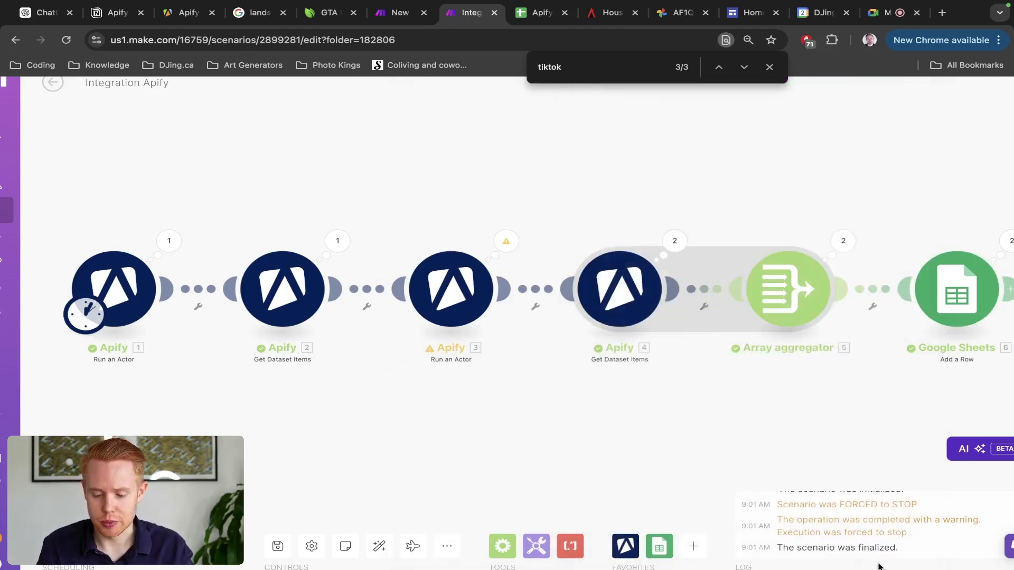
click(278, 546)
click(50, 541)
key(Escape)
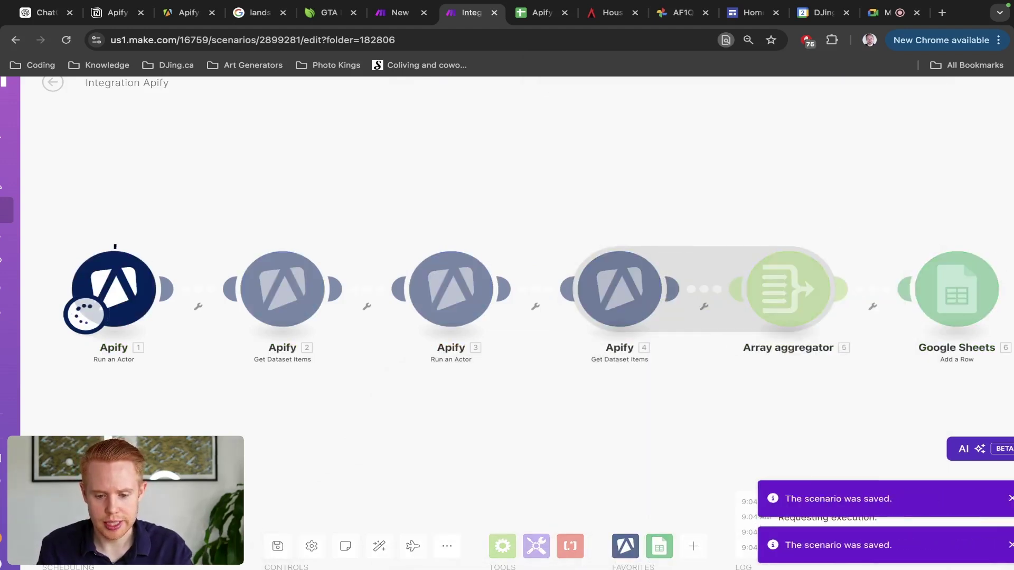
key(ctrl+Tab)
click(11, 224)
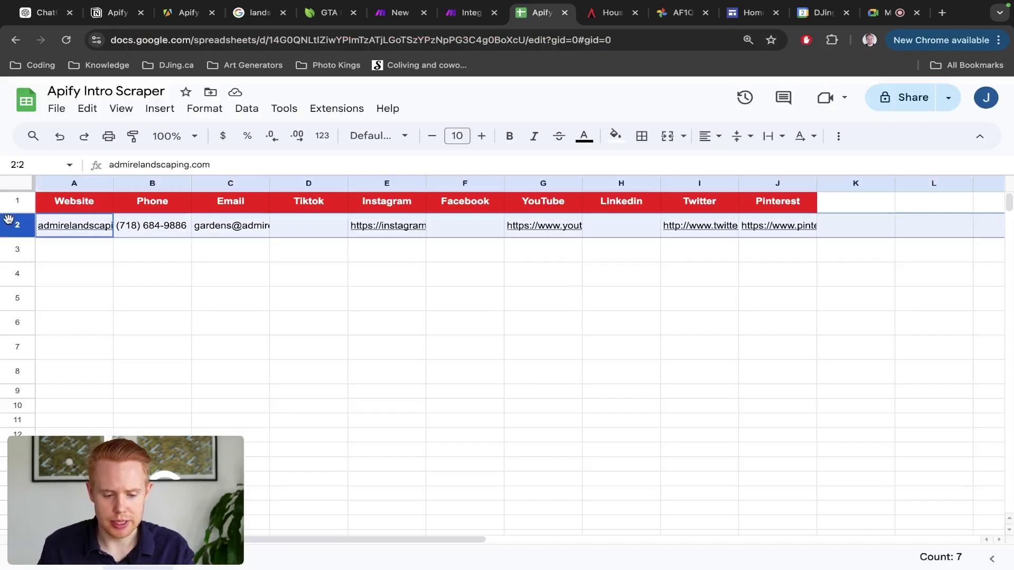